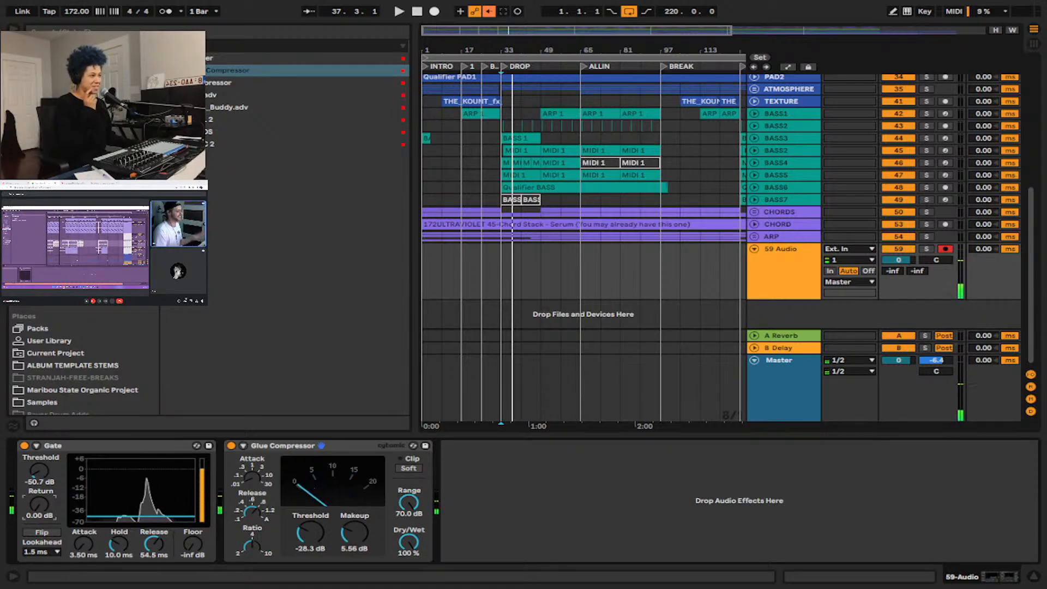
Show the Master track's device chain and hide the browser to widen the arrangement.
click(780, 376)
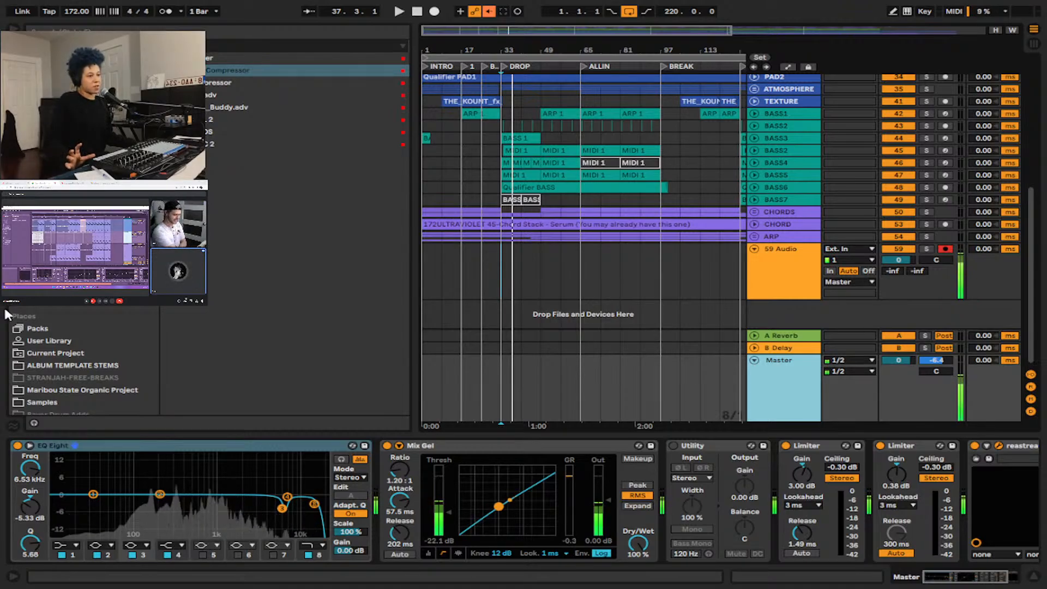
drag(3, 314, 1, 314)
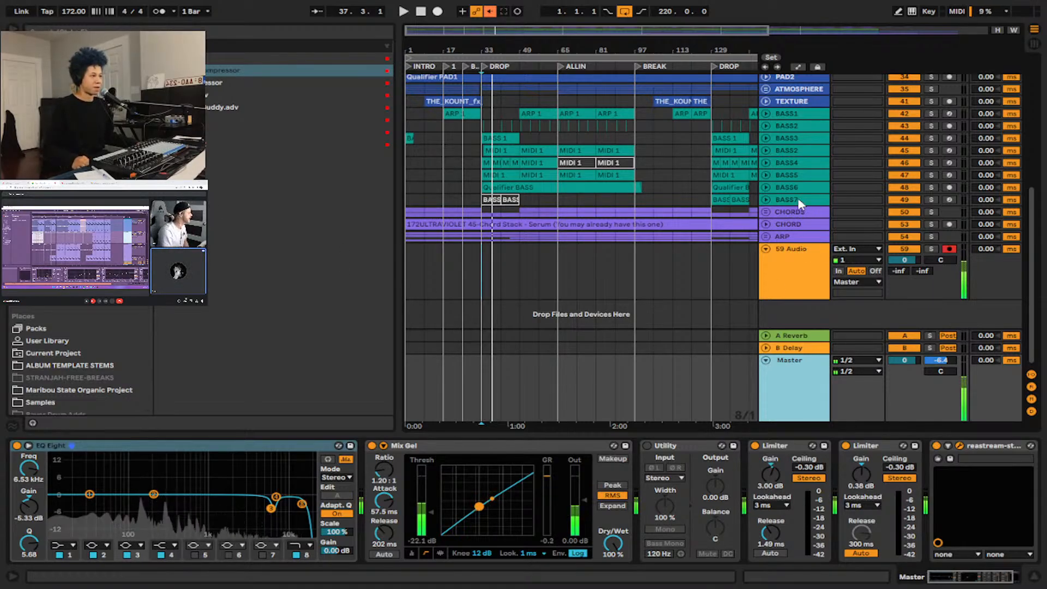
scroll(731, 104, up, 10)
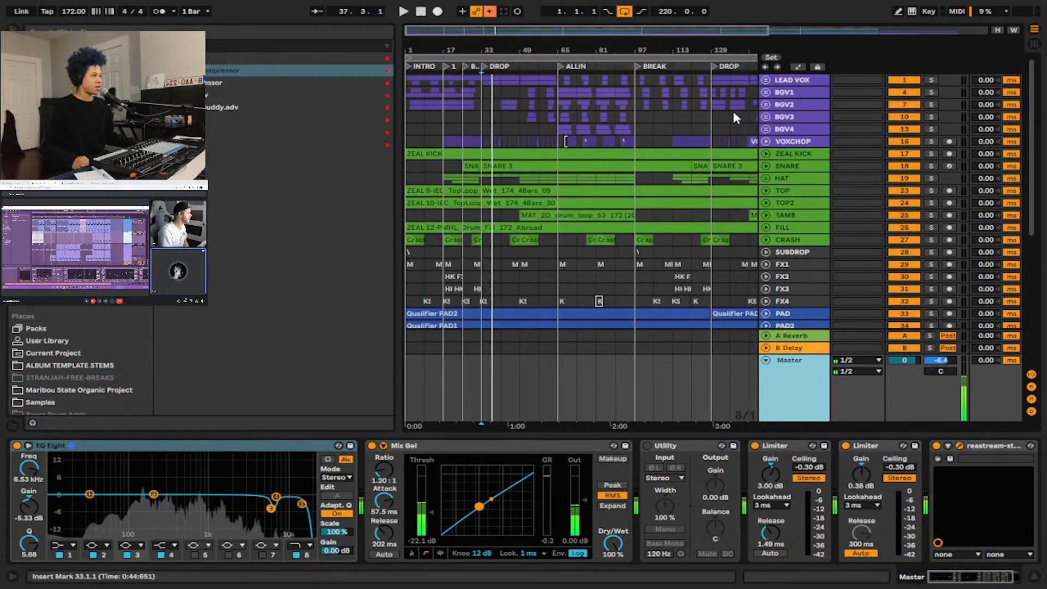
scroll(778, 194, down, 1)
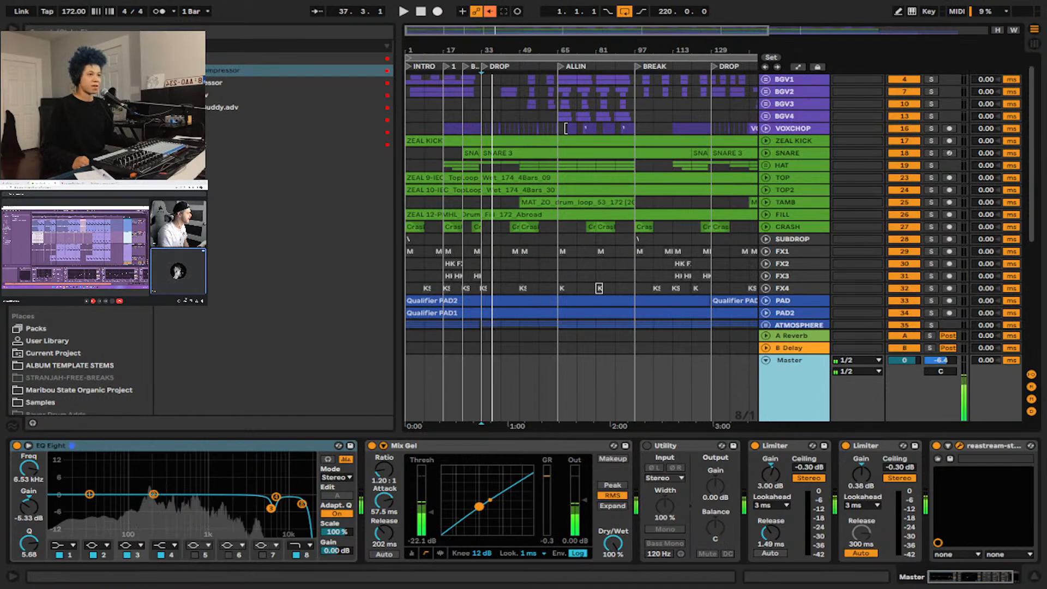
click(13, 29)
Unfold the CHORD track to show its audio waveform and mixer controls.
scroll(430, 220, down, 3)
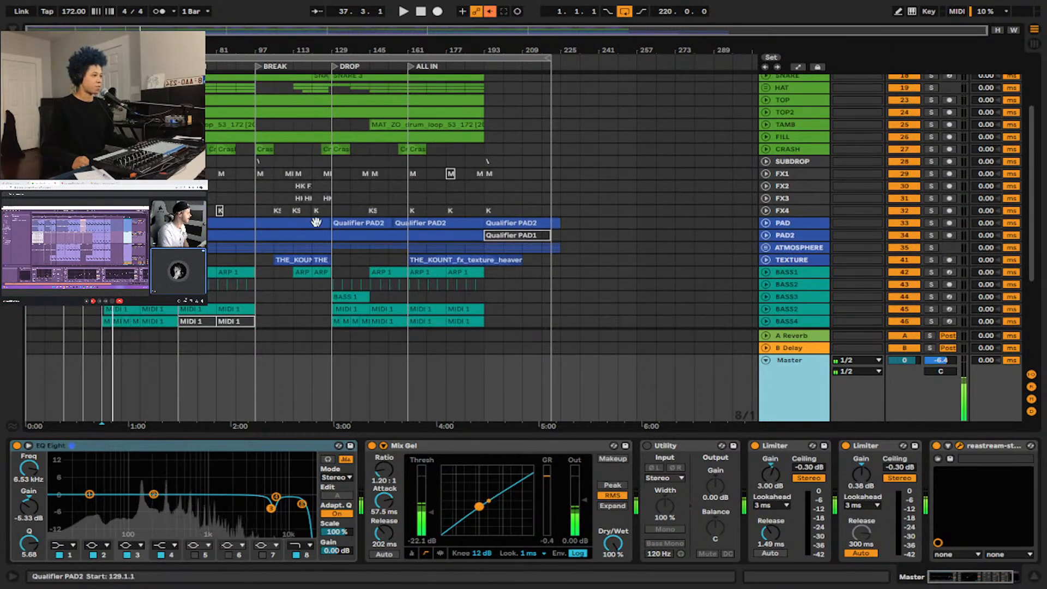
scroll(316, 222, down, 4)
scroll(446, 267, down, 2)
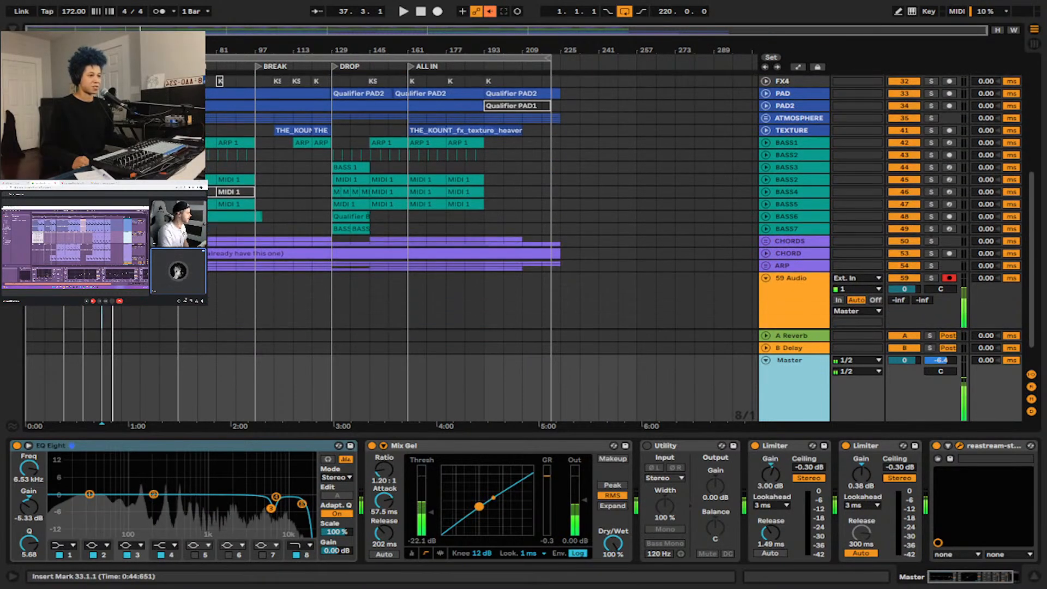
click(766, 254)
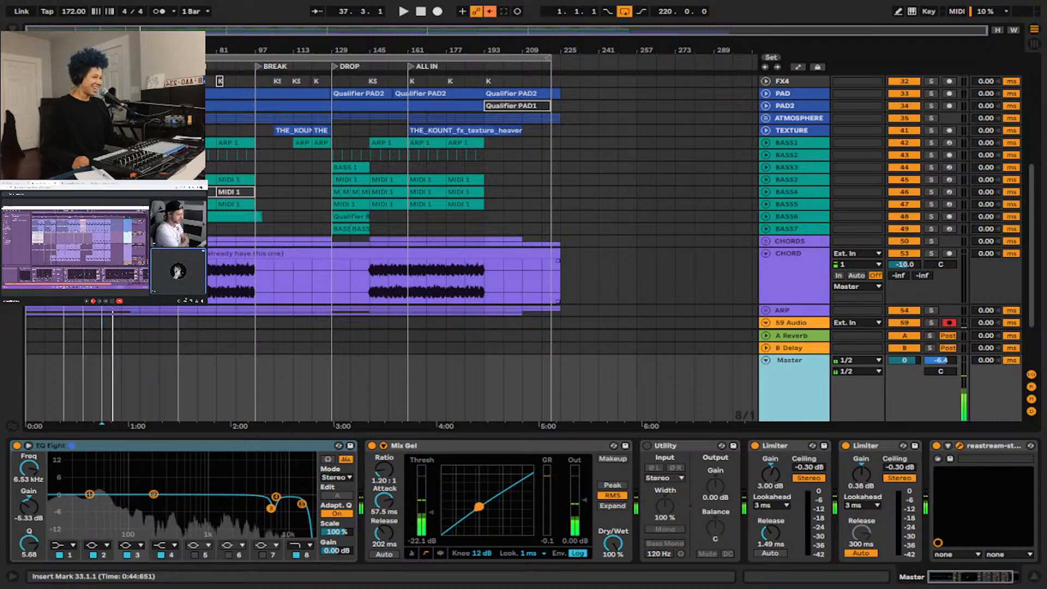
Inspect the ZEAL KICK track's waveform, fold the track back up, and show the VOXCHOP track's device chain.
scroll(140, 277, up, 4)
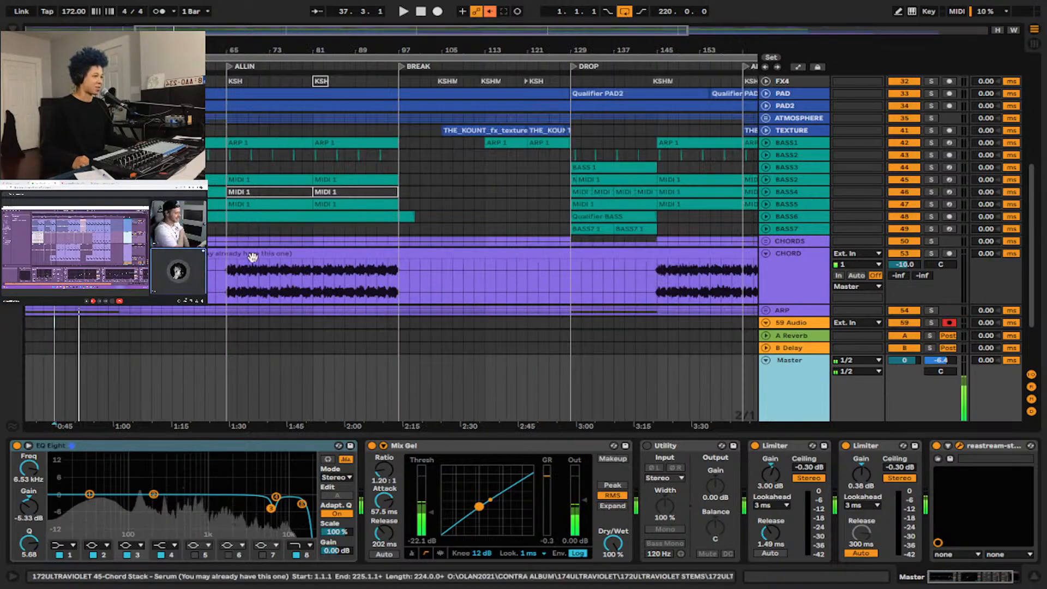
scroll(252, 257, left, 5)
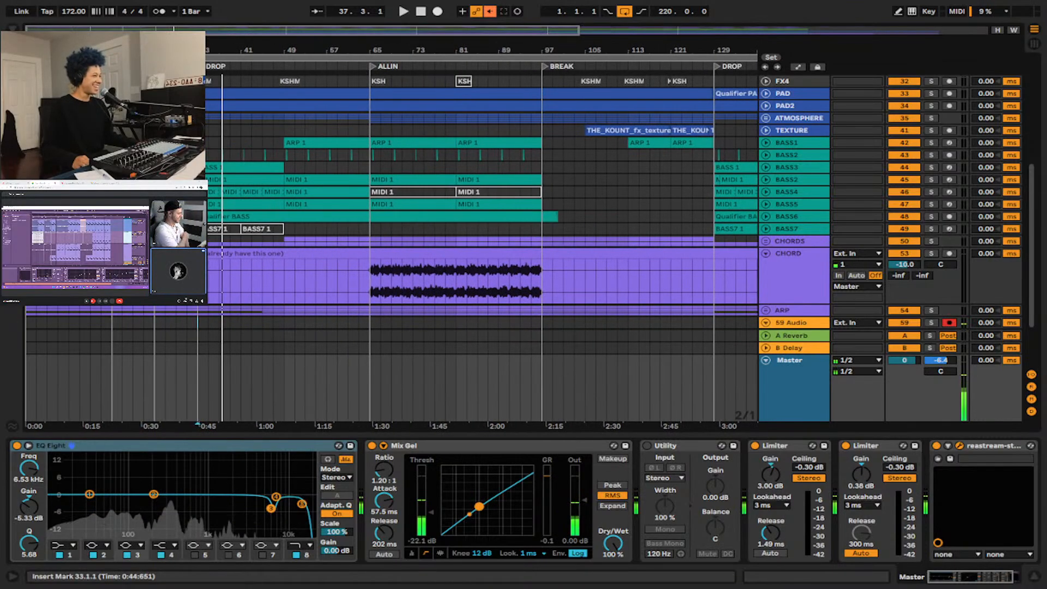
scroll(367, 273, down, 4)
scroll(327, 265, up, 5)
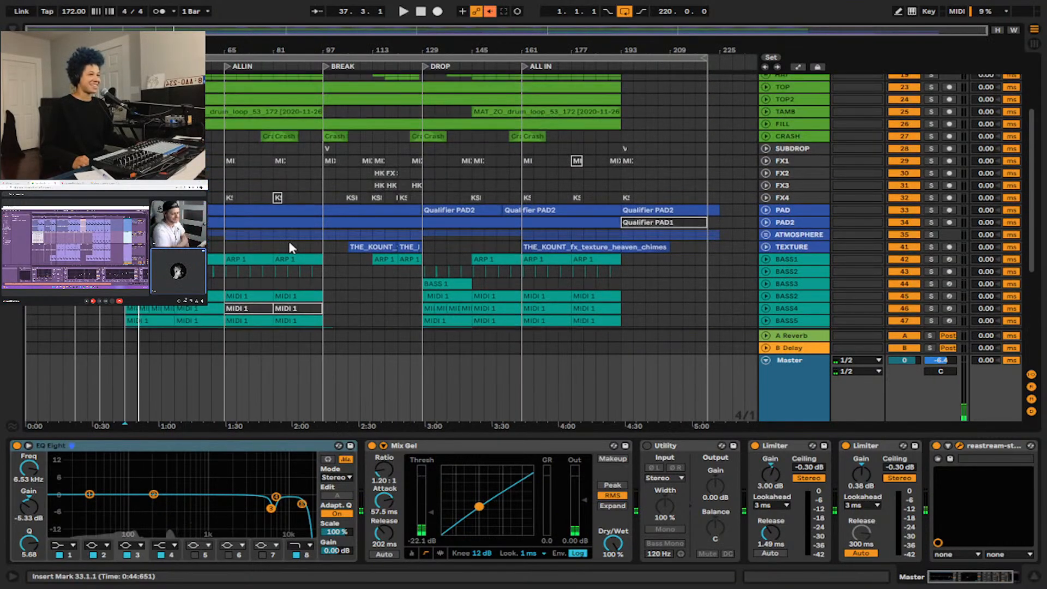
scroll(289, 248, up, 4)
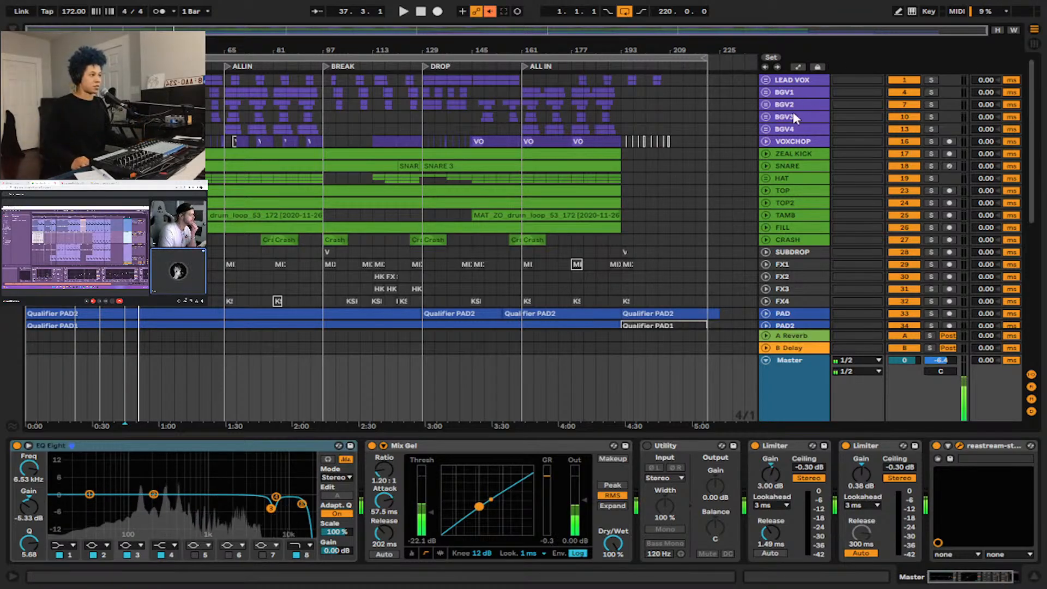
scroll(795, 117, down, 4)
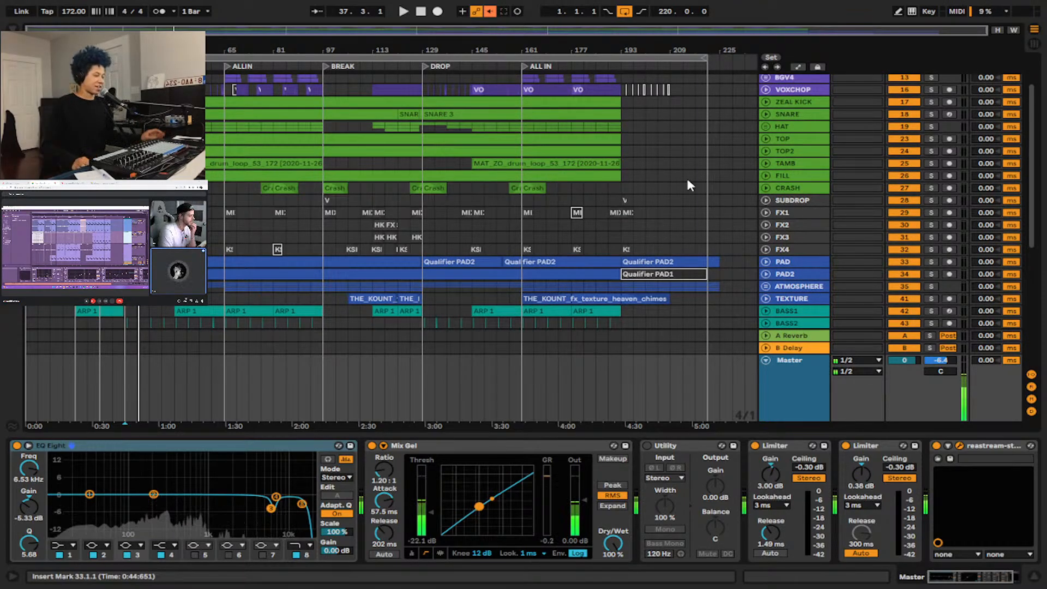
click(766, 102)
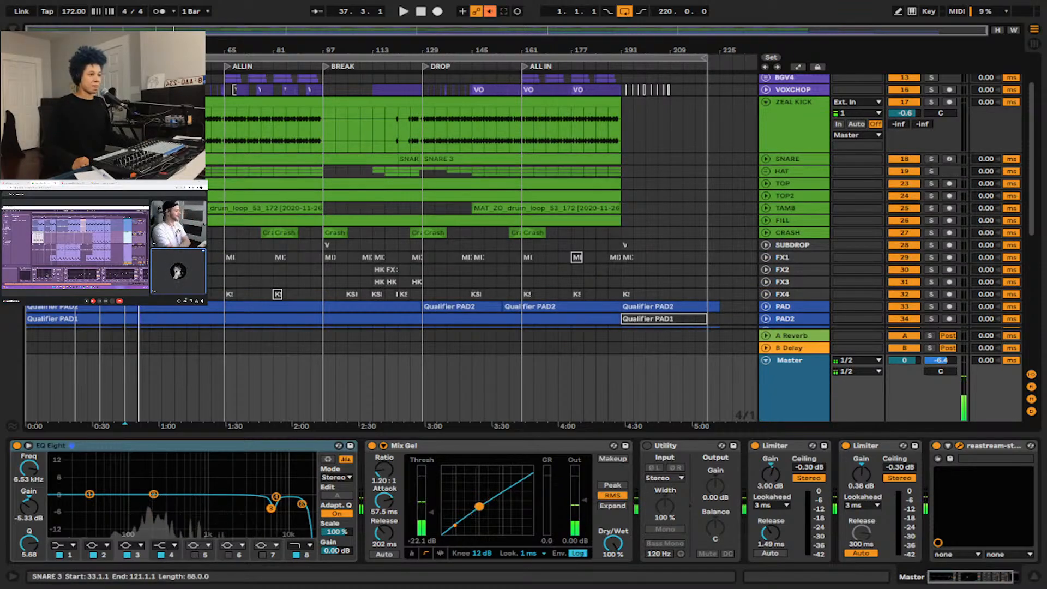
click(763, 90)
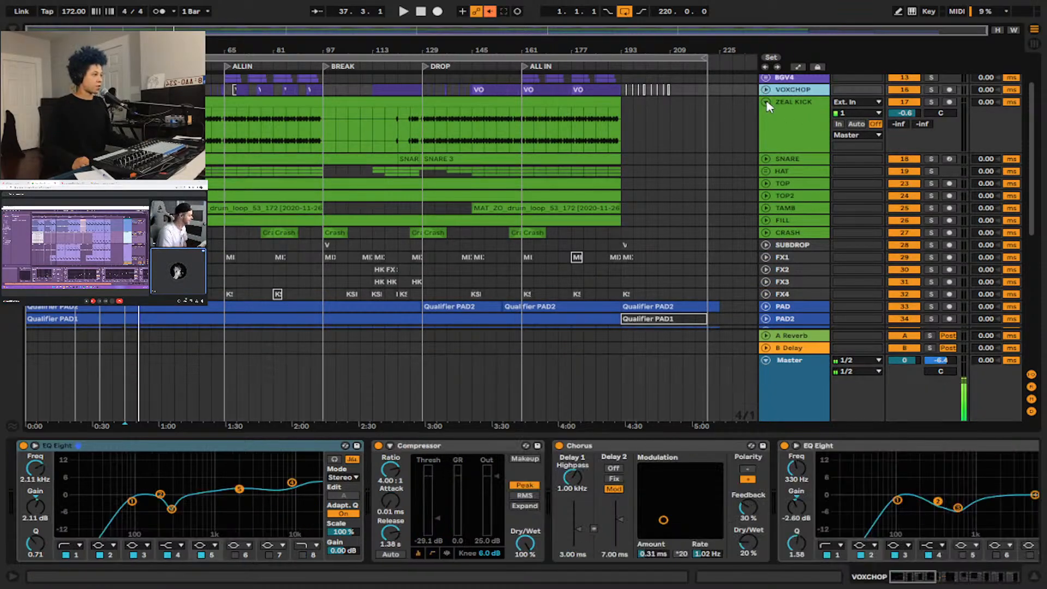
click(766, 103)
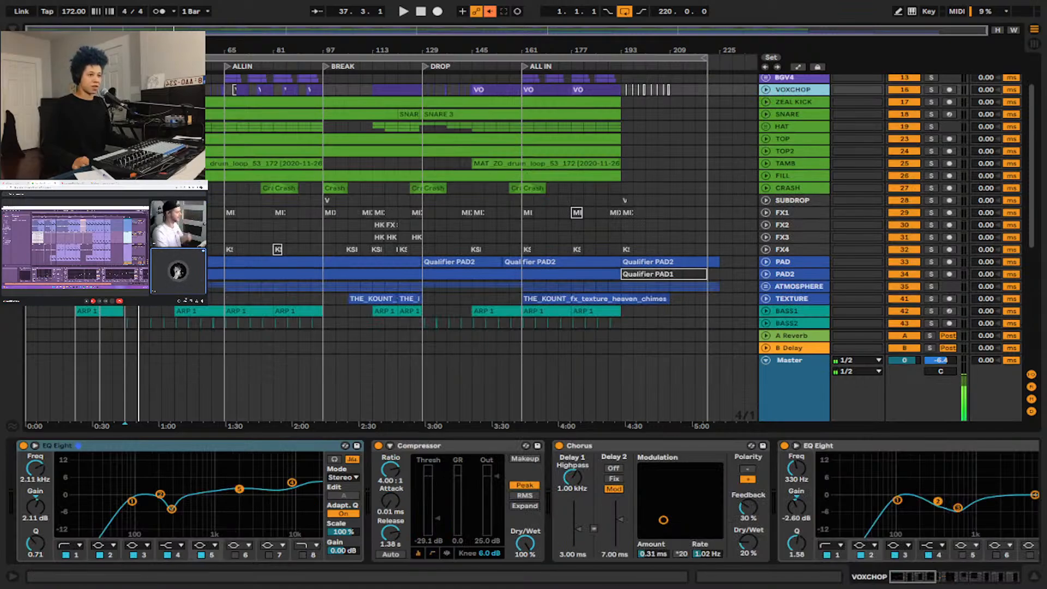
Unfold the CHORDS group and show the device chain of the MIDI chords track inside it.
key(plus)
key(plus)
scroll(819, 156, up, 1)
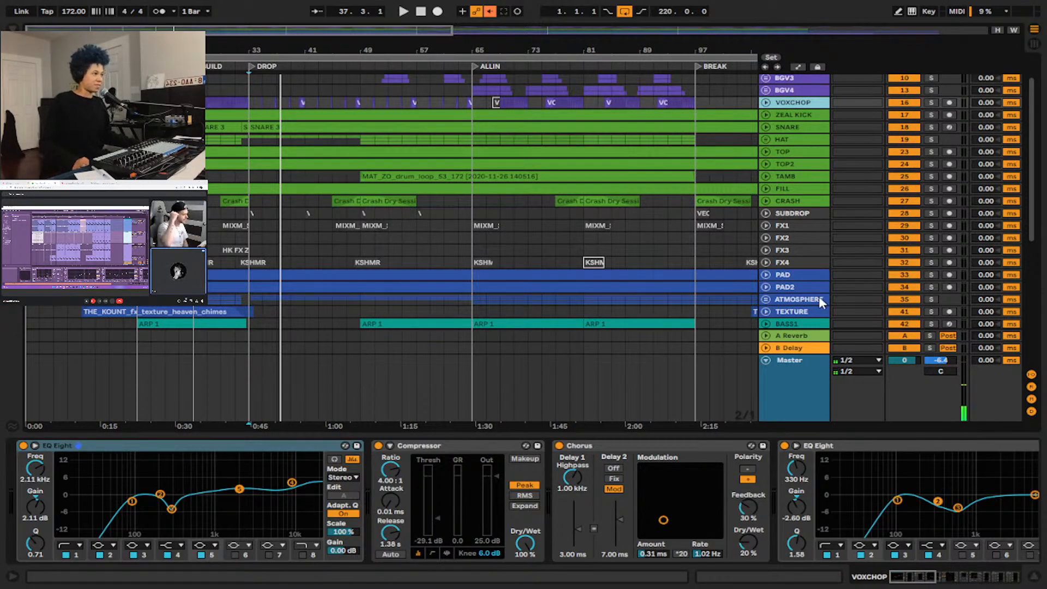
scroll(818, 296, down, 5)
click(765, 189)
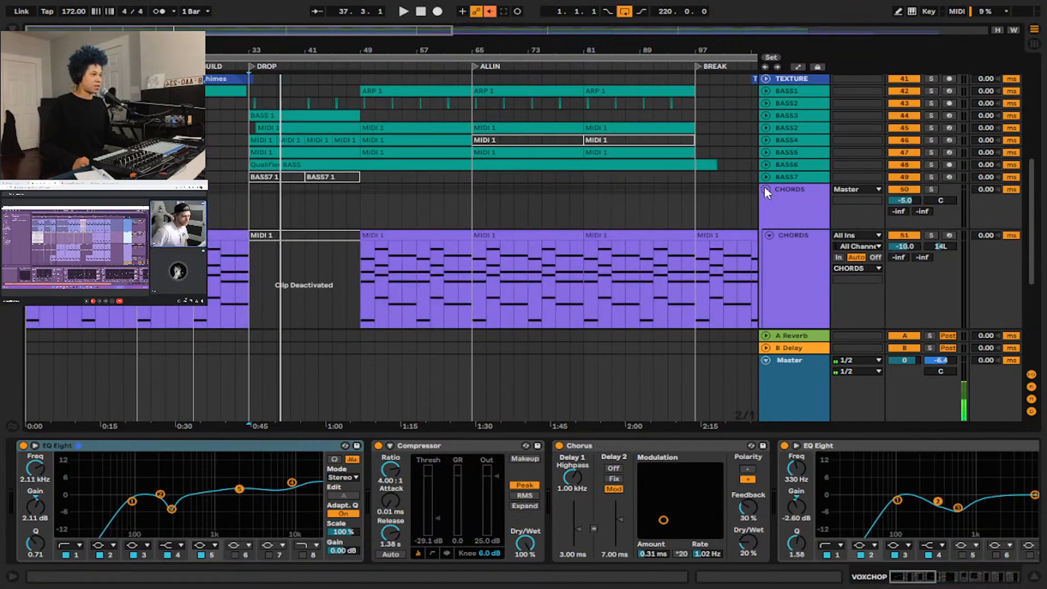
scroll(775, 193, down, 3)
click(796, 172)
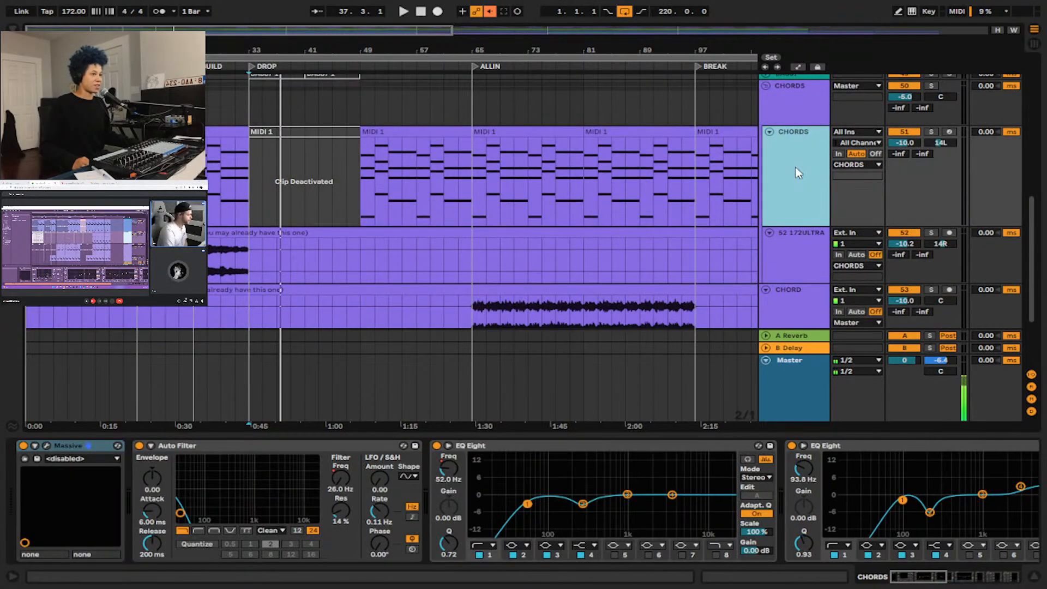
Solo the whole CHORDS group and play its intro chords from bar 1, stopping within the first 16 bars.
click(930, 131)
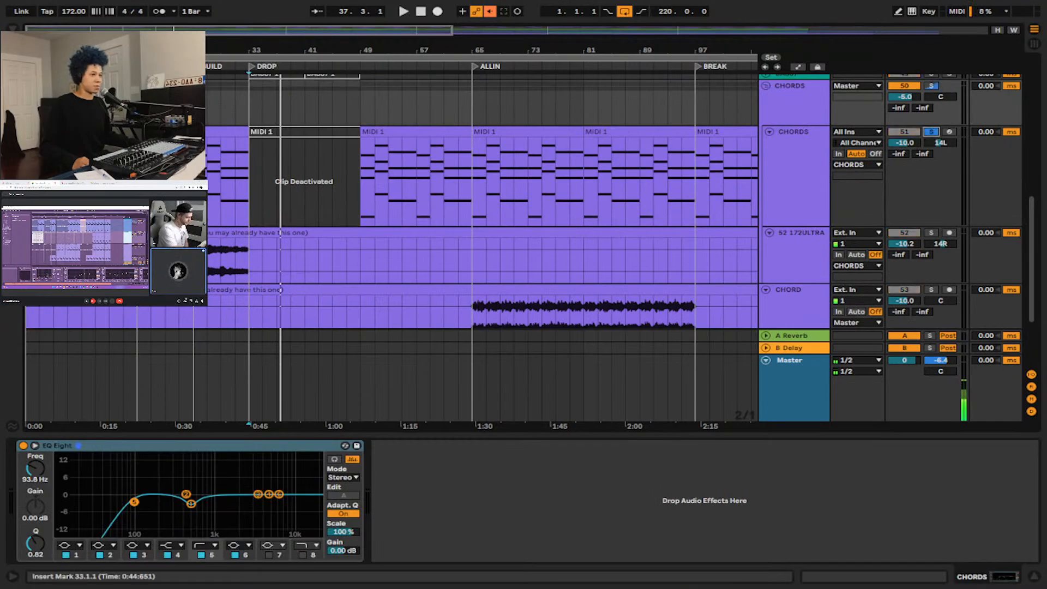
click(932, 132)
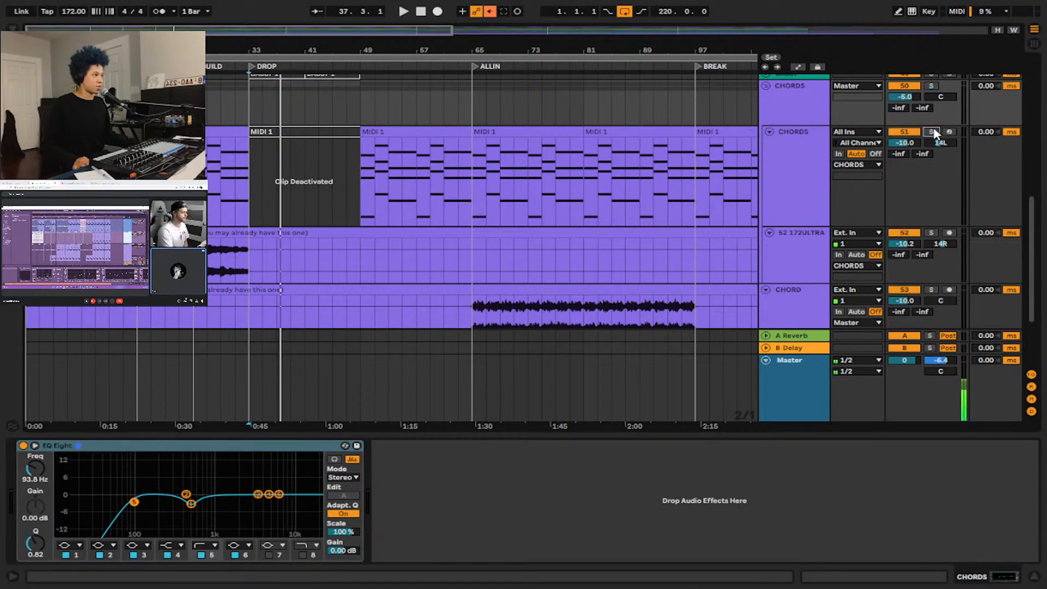
click(798, 105)
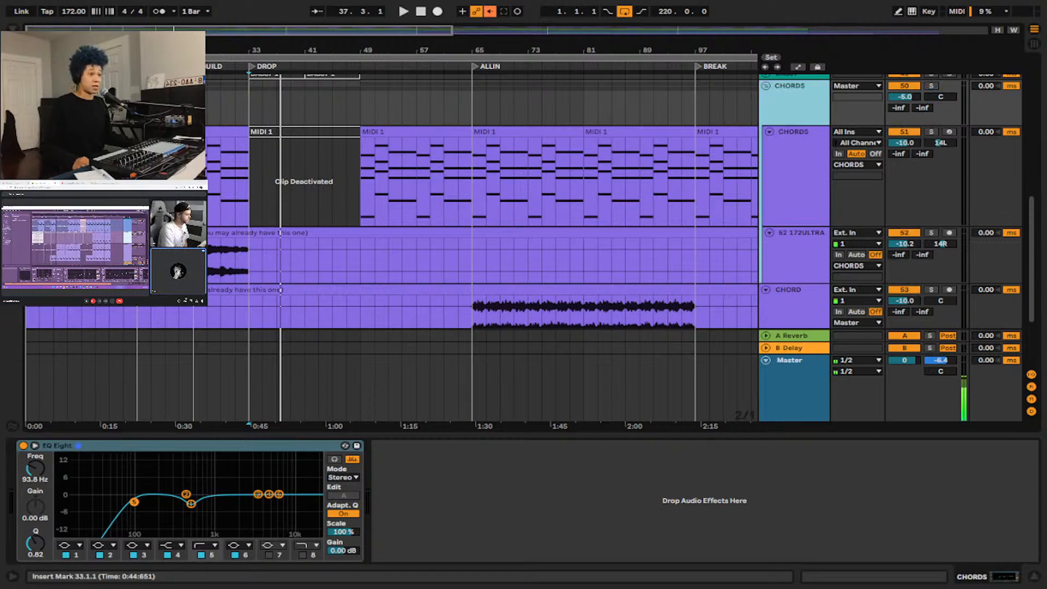
click(931, 87)
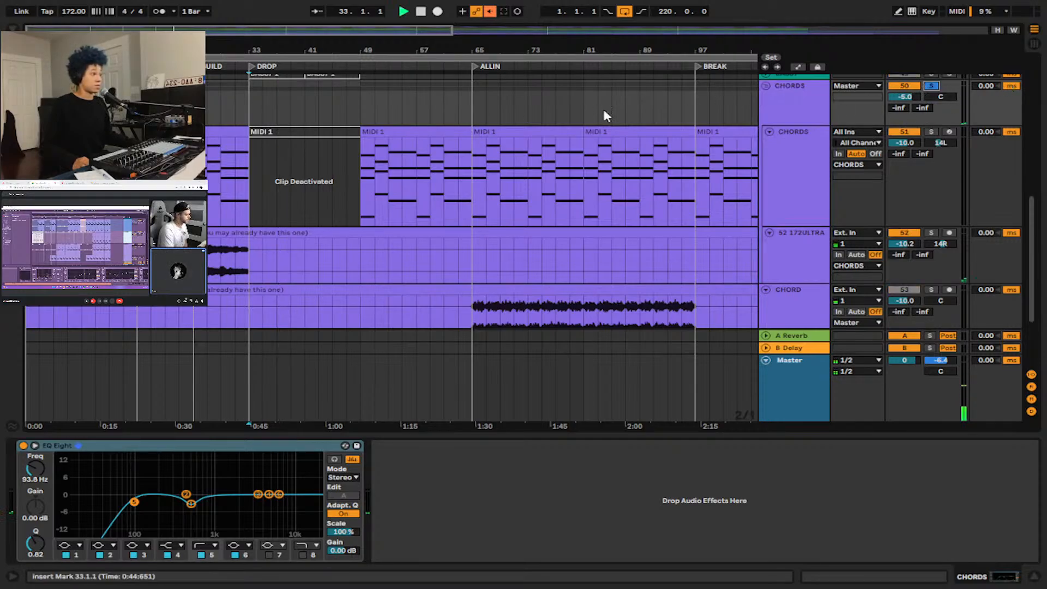
key(space)
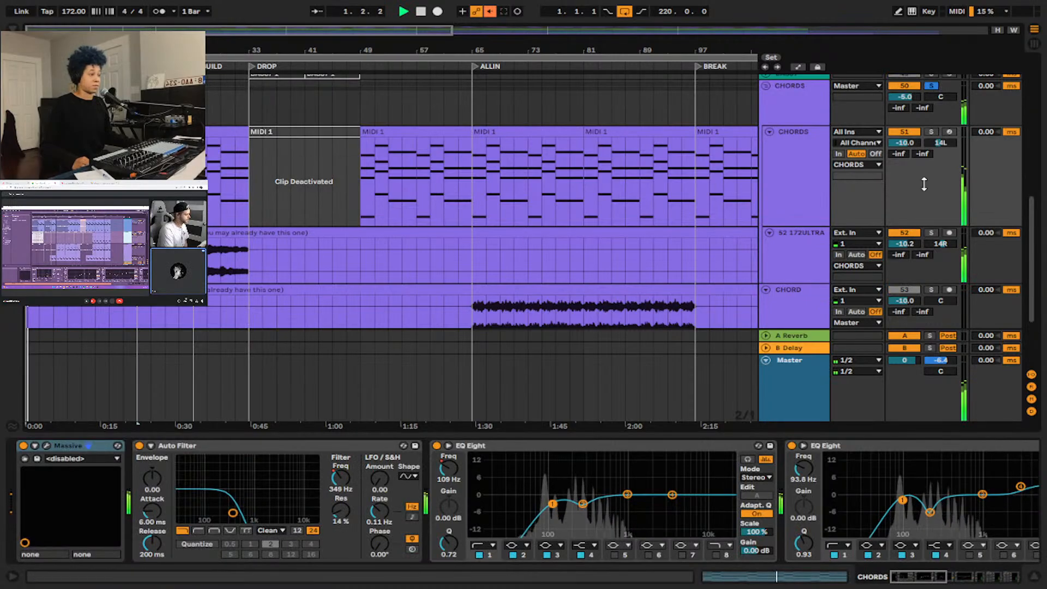
key(ctrl+t)
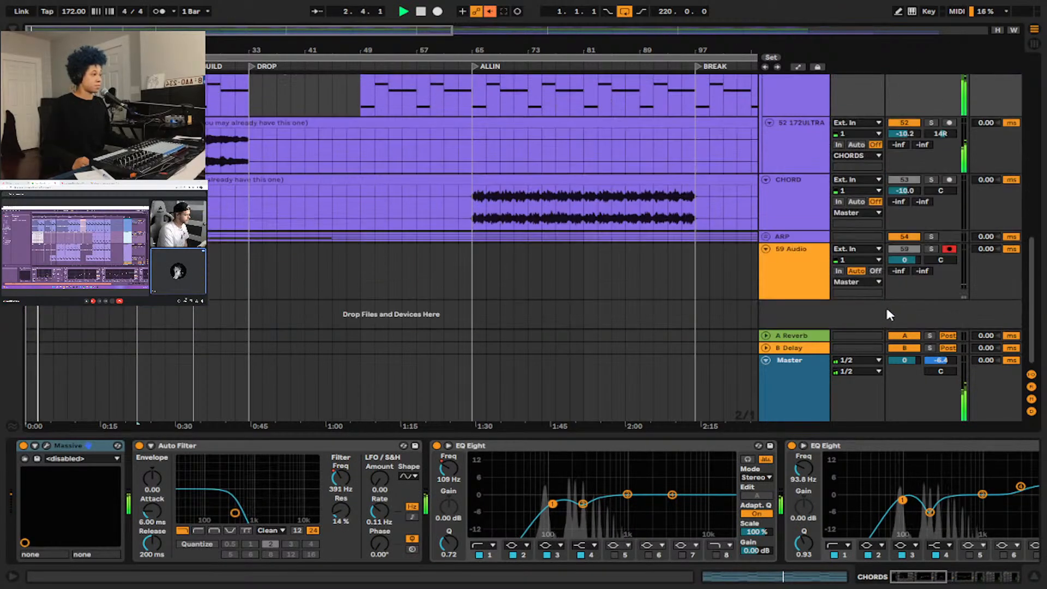
key(ctrl+z)
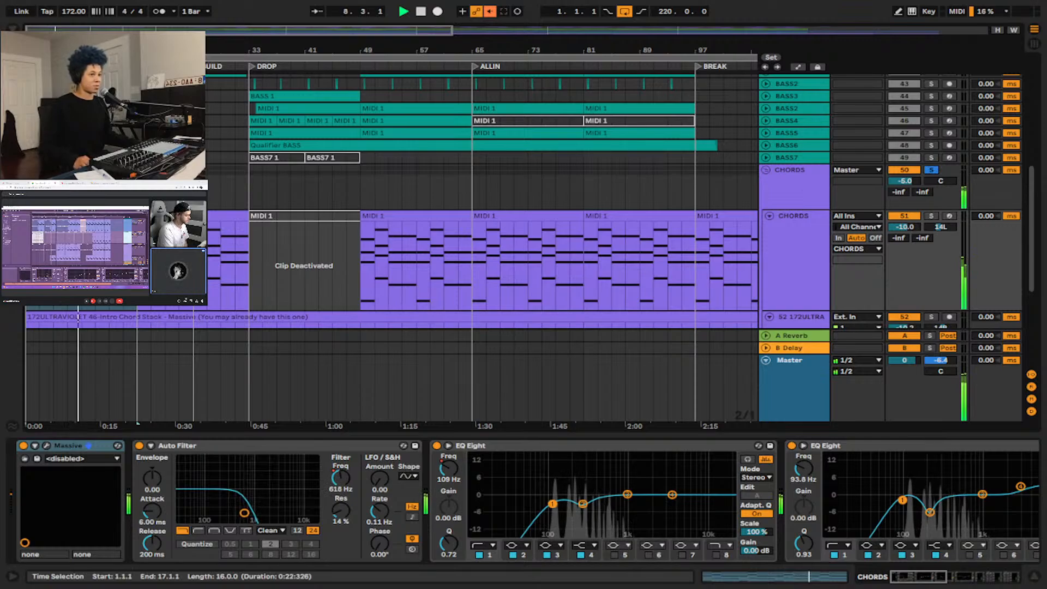
key(space)
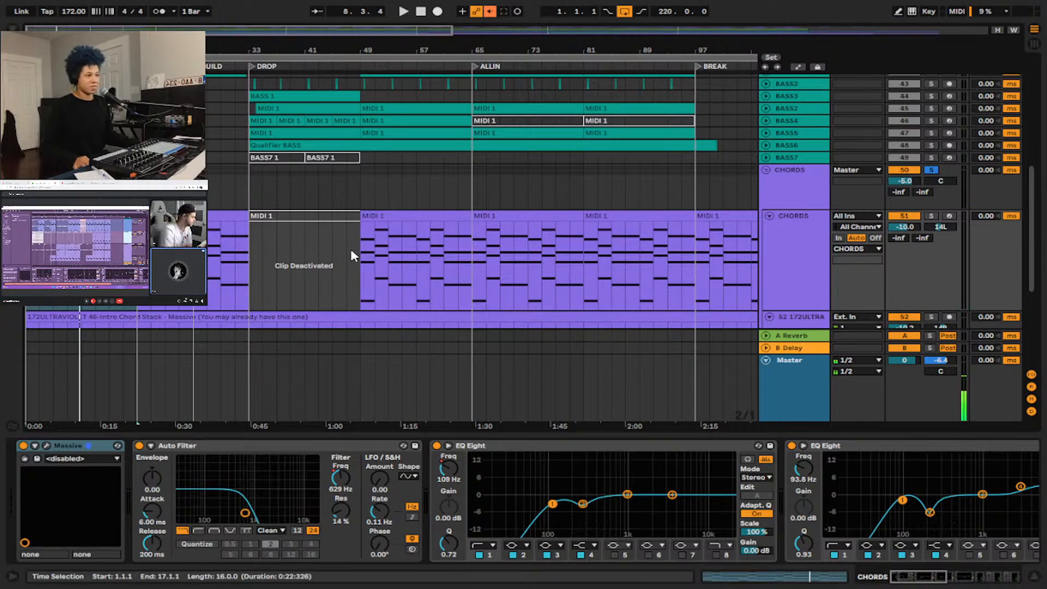
Audition the soloed 172ULTRAVIOLET intro chord stack from bar 1, turn off its solo to hear both chord layers, and stop playback.
scroll(301, 247, down, 2)
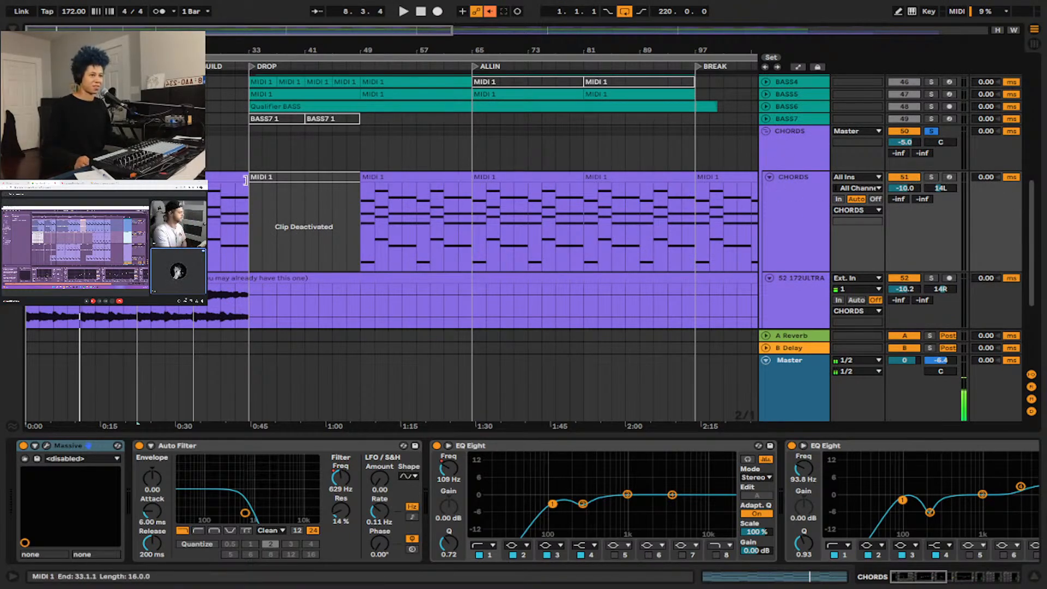
scroll(248, 174, down, 4)
scroll(248, 175, up, 2)
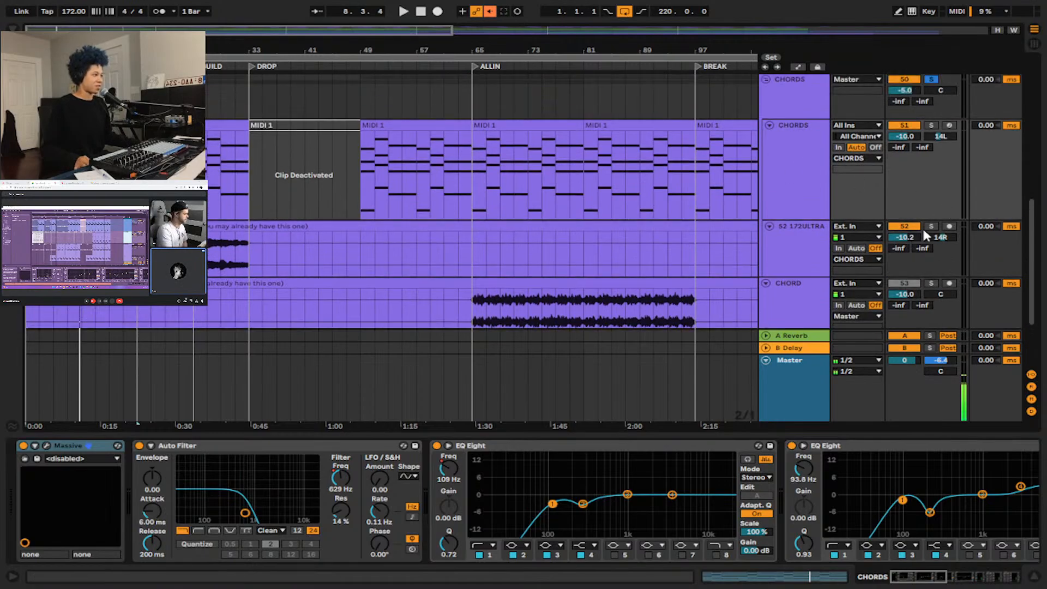
click(930, 226)
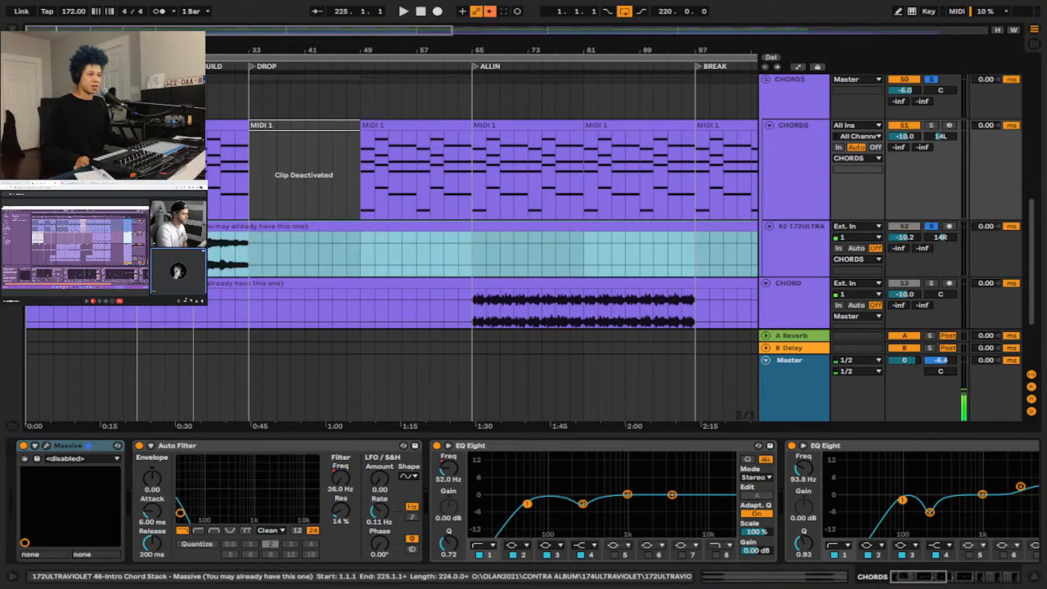
key(space)
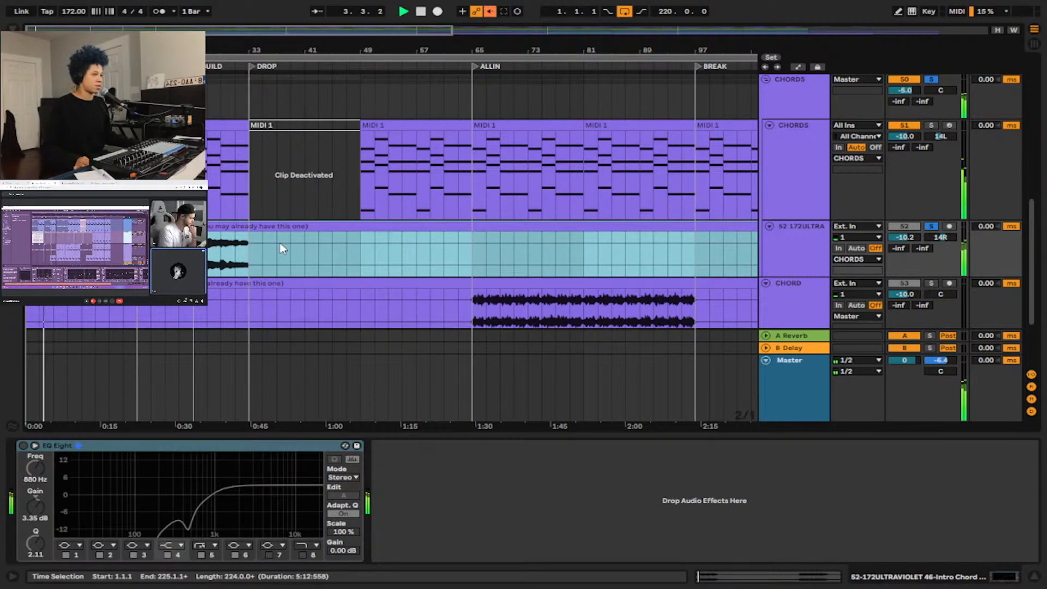
click(930, 227)
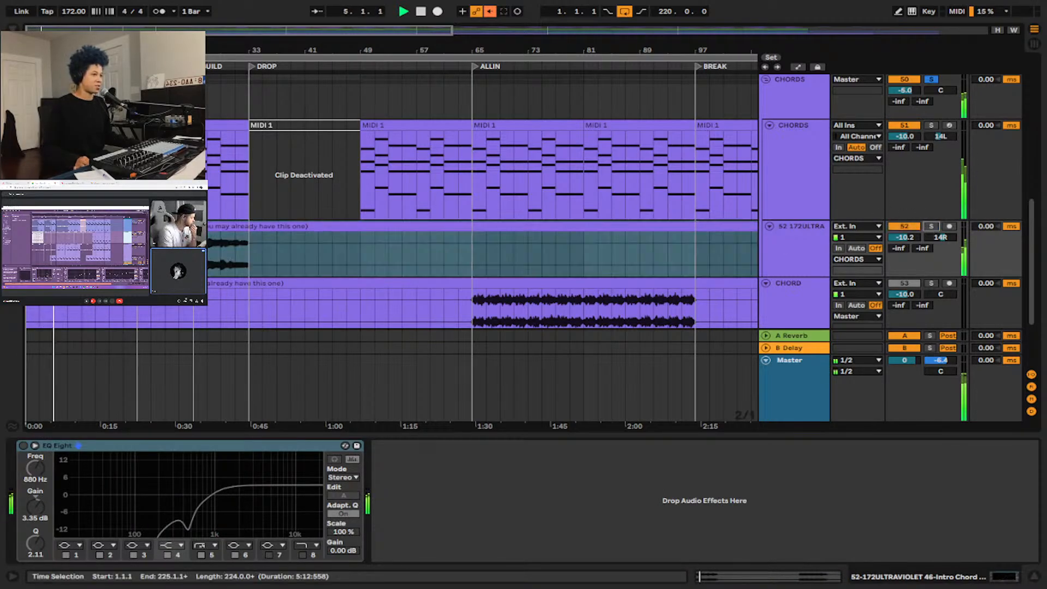
scroll(415, 219, down, 4)
scroll(320, 194, up, 3)
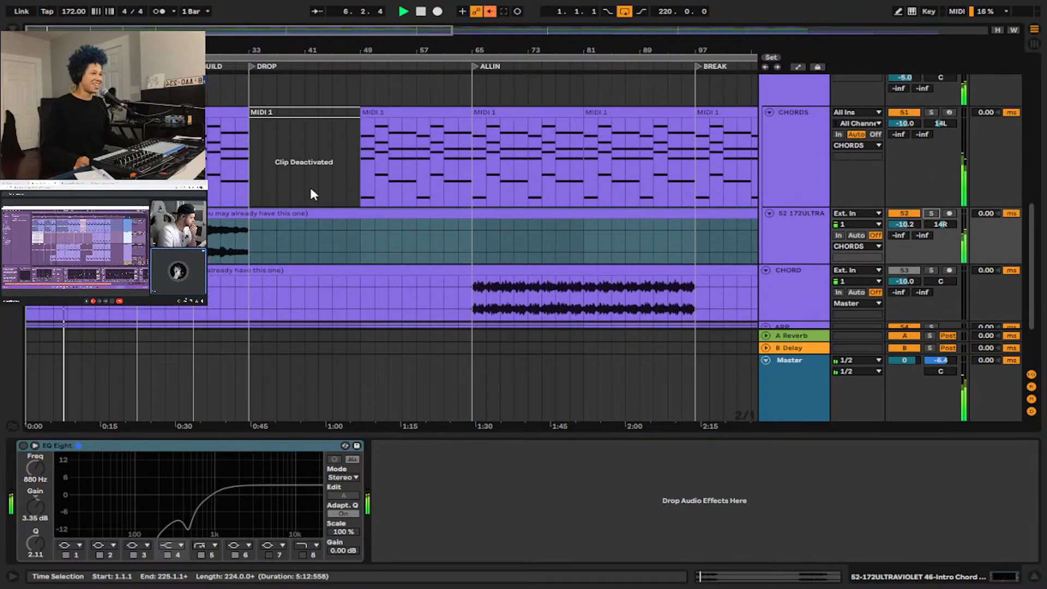
scroll(380, 197, up, 5)
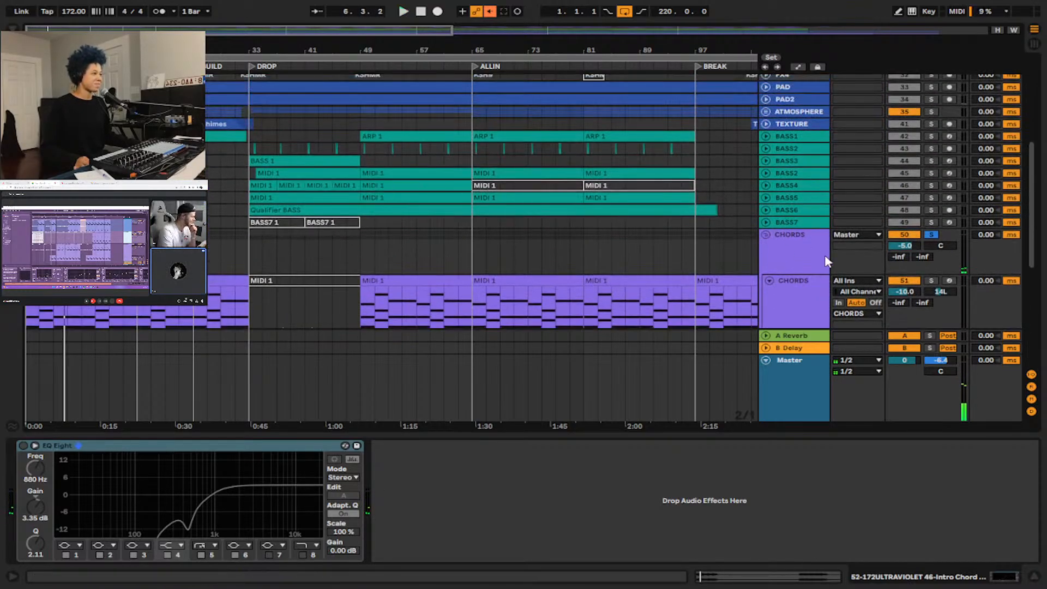
scroll(824, 254, down, 3)
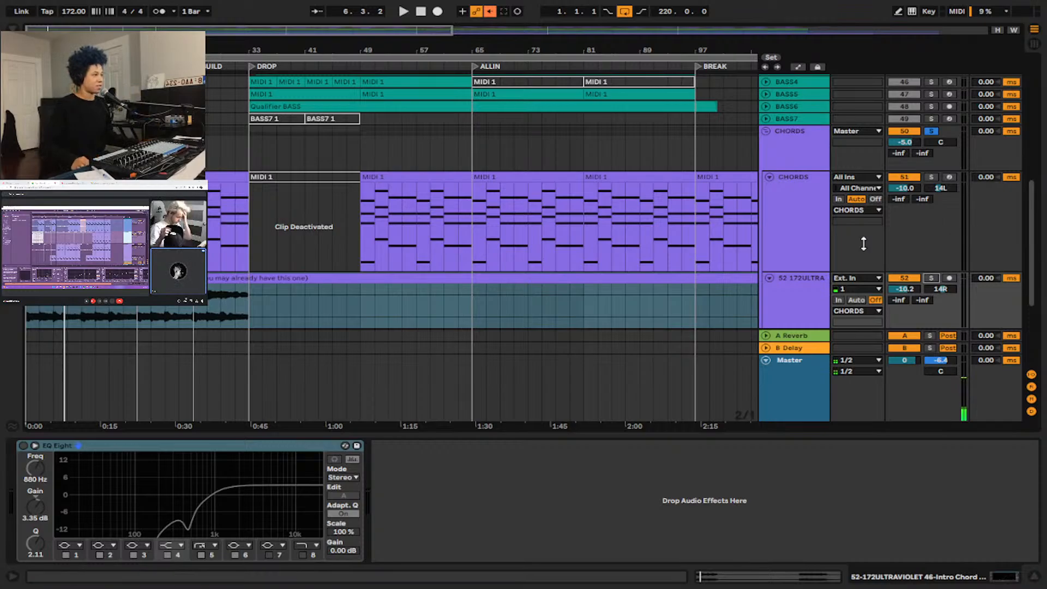
scroll(419, 291, down, 3)
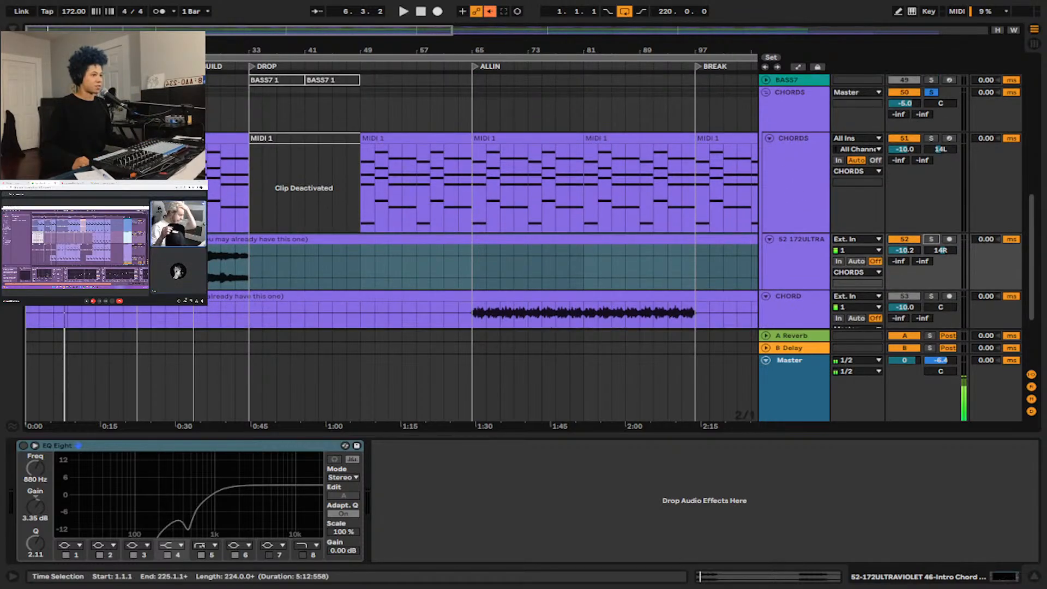
Inspect the device chain of the MIDI chords track inside the CHORDS group, from the Massive instrument through its filter and EQs.
click(816, 183)
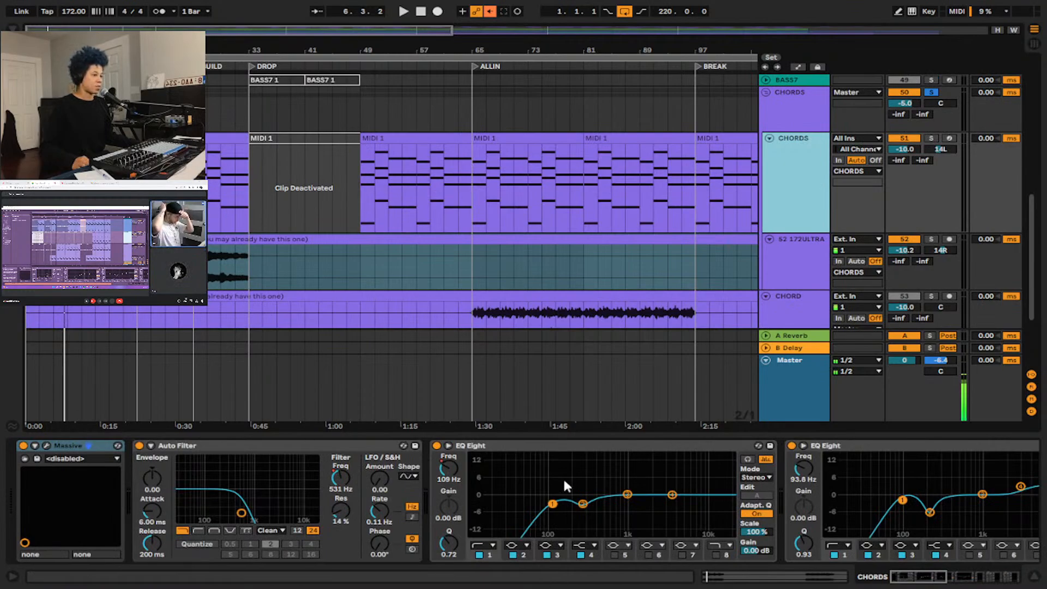
drag(540, 483, 454, 485)
scroll(453, 485, right, 4)
scroll(454, 485, left, 6)
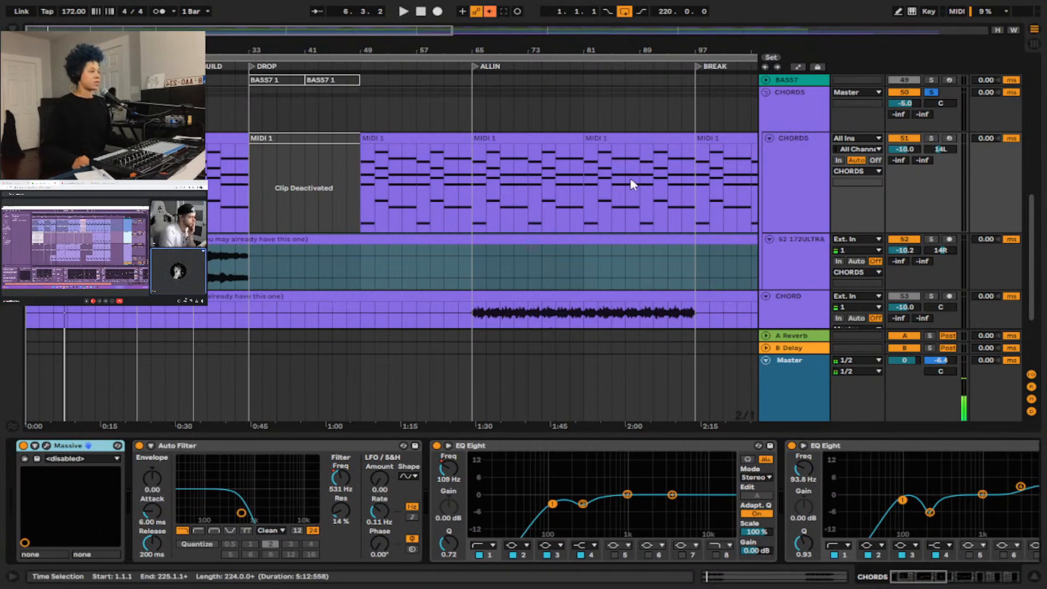
click(804, 166)
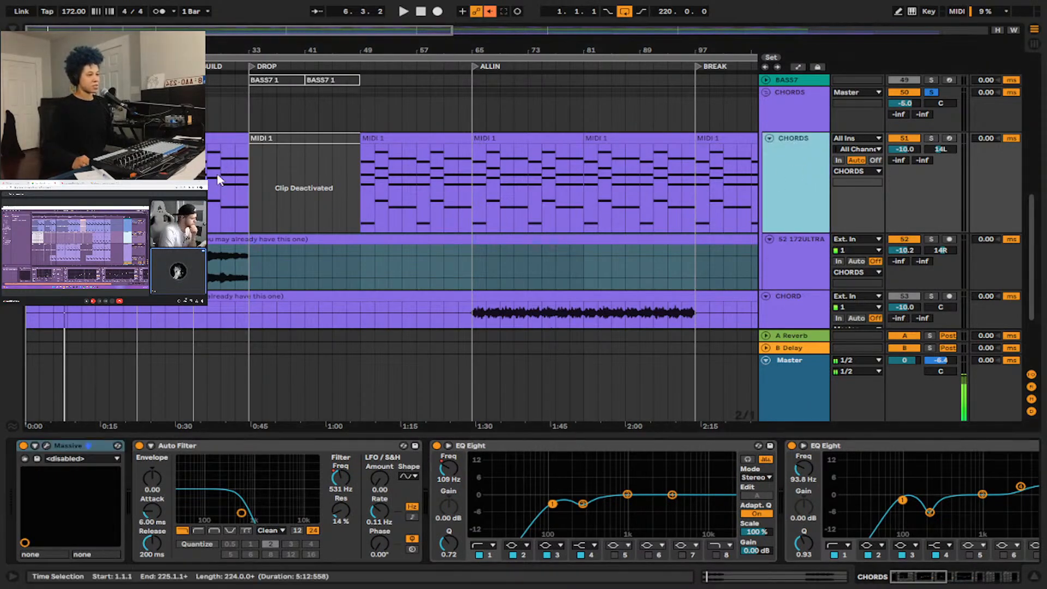
Unfold the ARP group below the CHORD audio track.
scroll(317, 203, down, 2)
scroll(306, 214, down, 3)
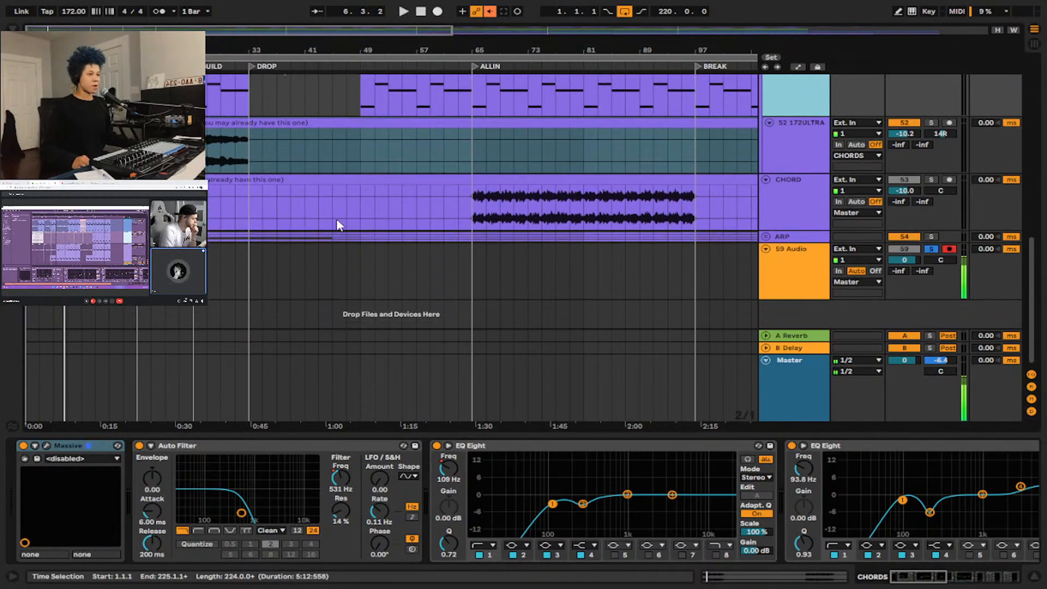
click(765, 237)
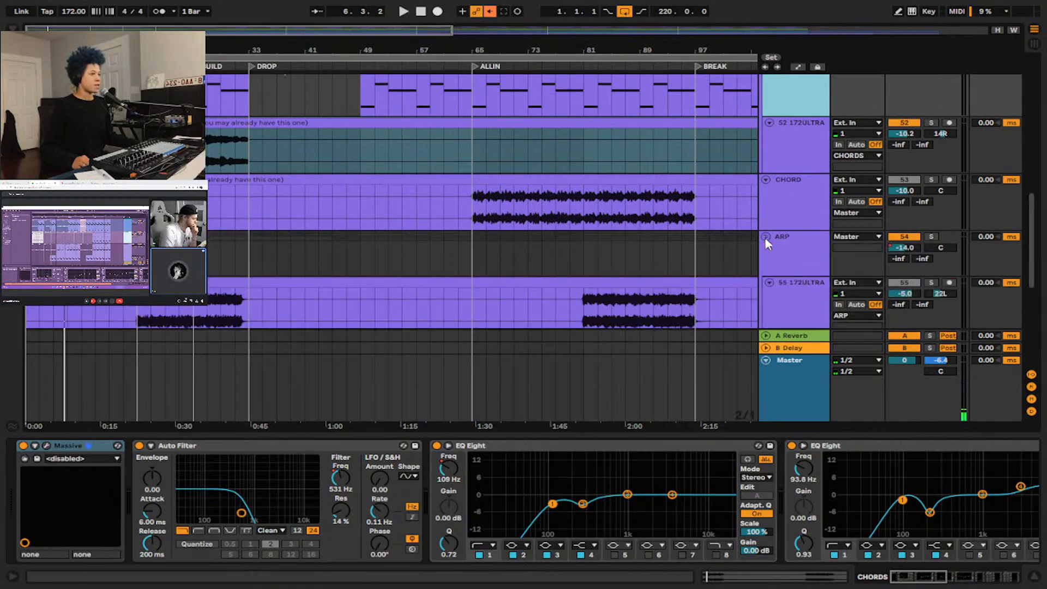
Show the CHORDS group's own EQ and turn off the group's solo.
scroll(764, 237, up, 5)
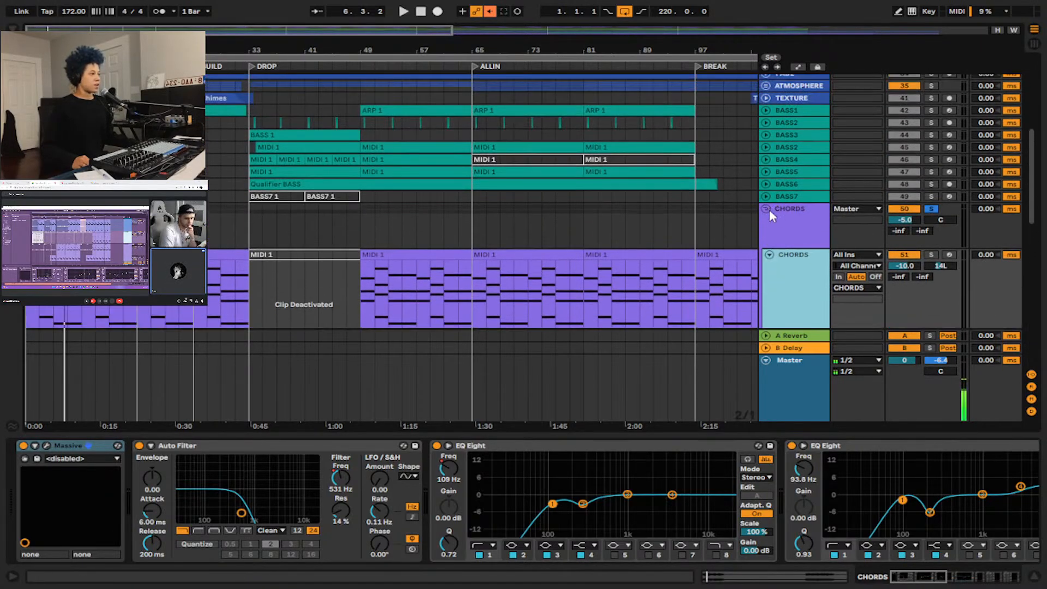
click(766, 209)
scroll(769, 213, up, 7)
scroll(768, 214, down, 4)
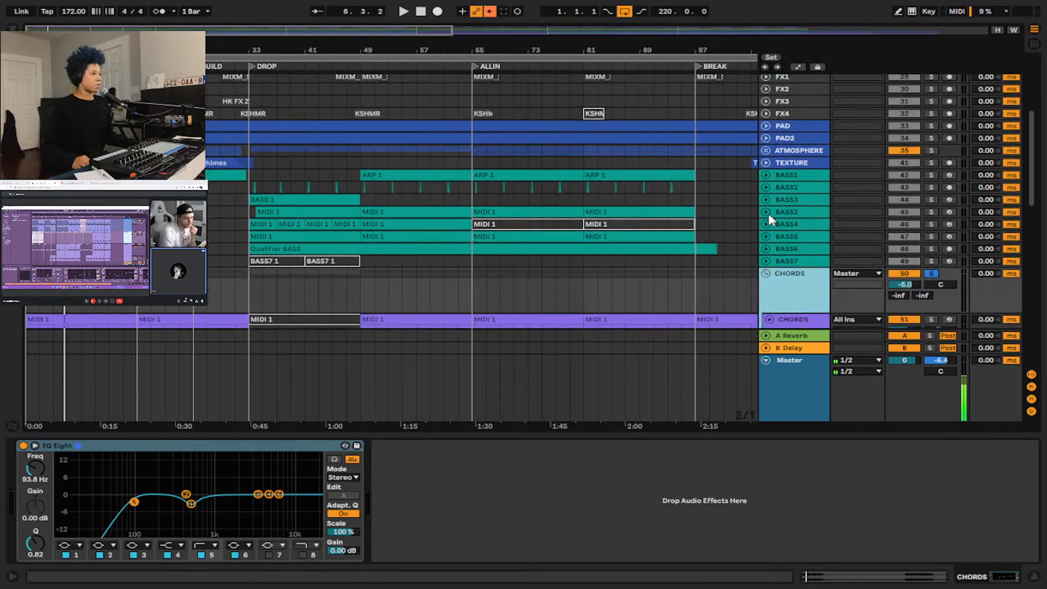
scroll(794, 275, up, 3)
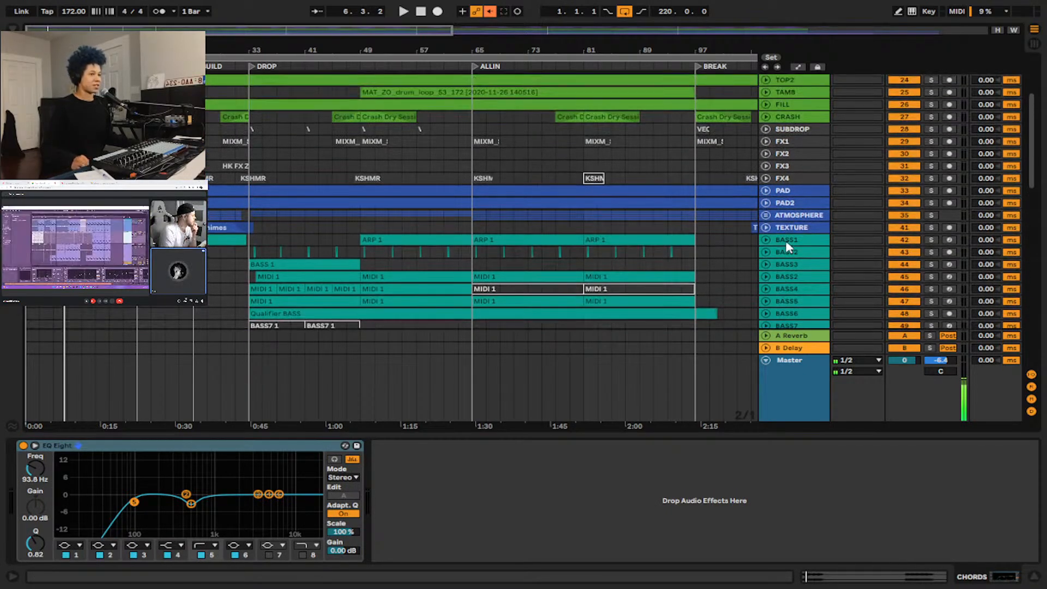
scroll(785, 242, up, 3)
scroll(785, 242, down, 10)
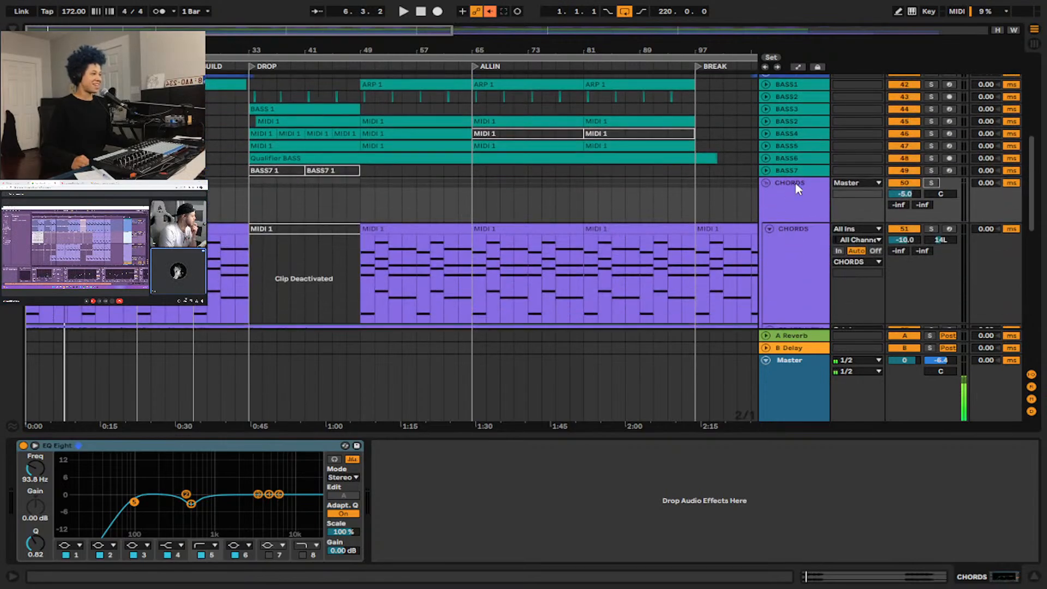
Solo the 55 172ULTRAVIOLET support arp track inside the ARP group and start playback from bar 17.
scroll(793, 190, down, 6)
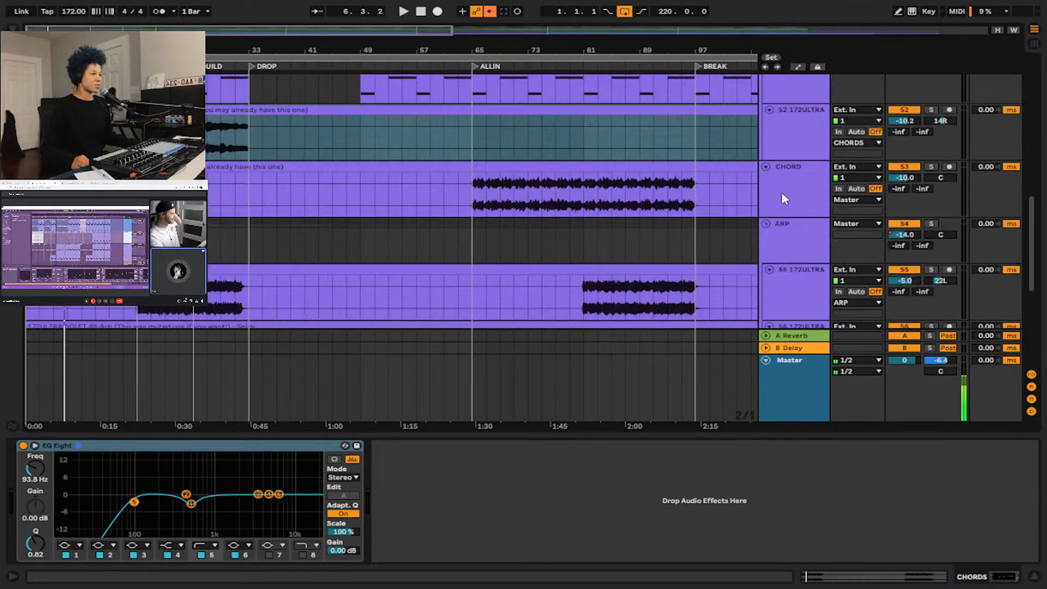
scroll(783, 198, down, 5)
click(935, 169)
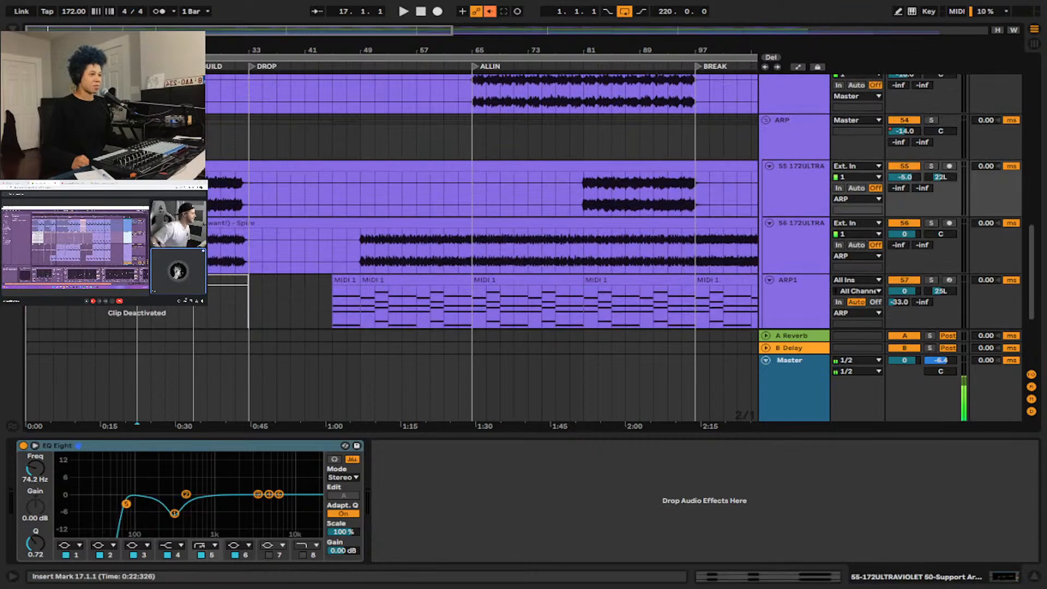
click(932, 166)
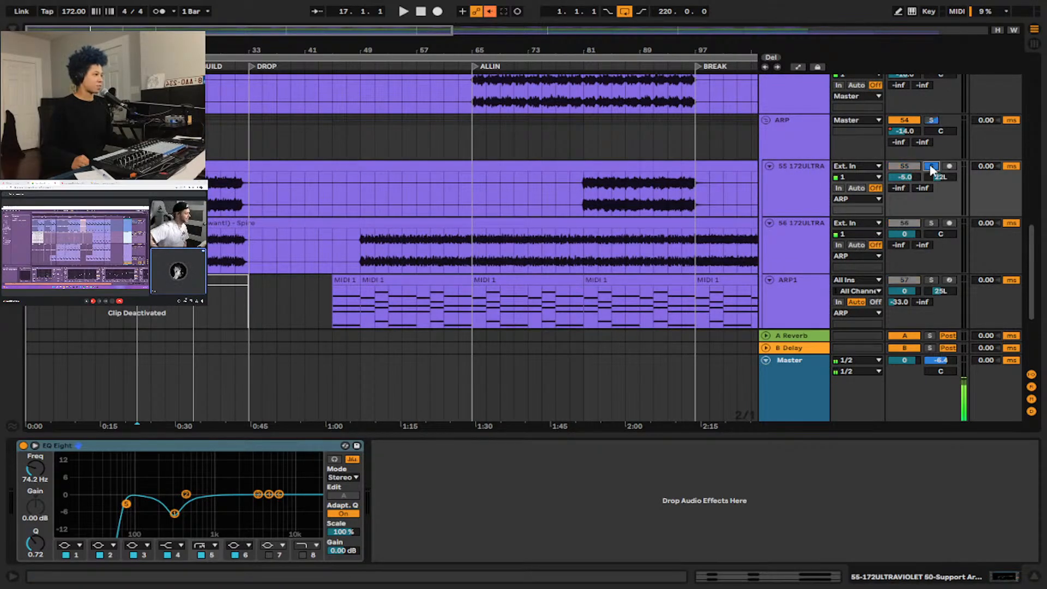
scroll(888, 257, down, 3)
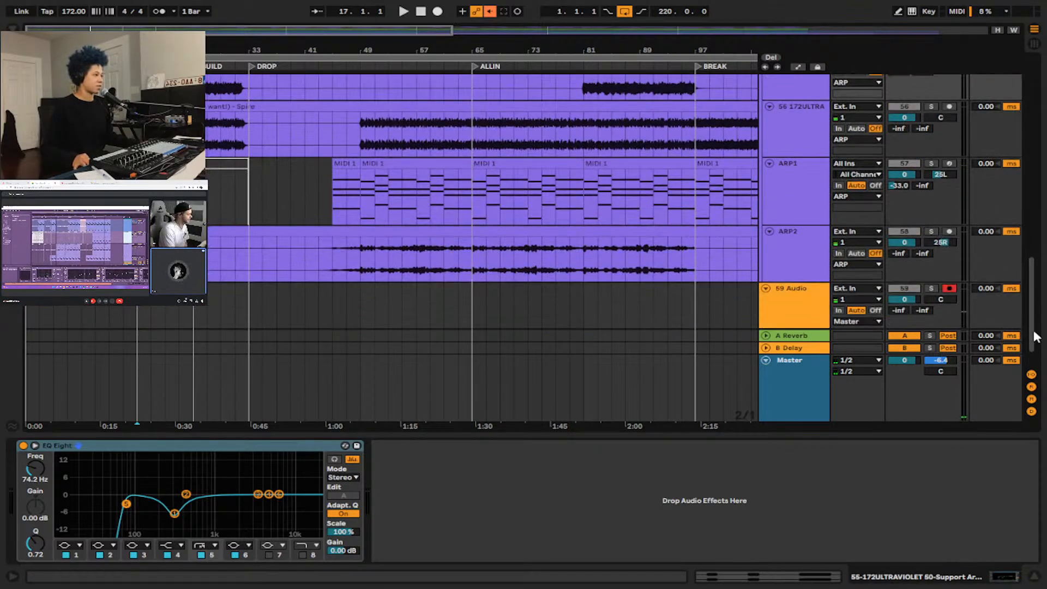
scroll(288, 204, up, 2)
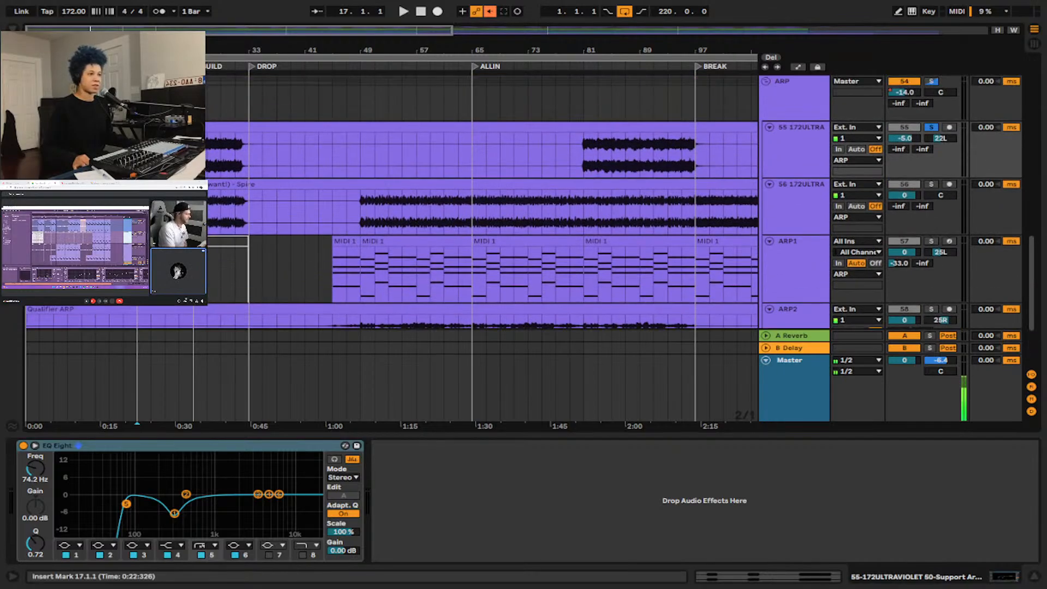
key(space)
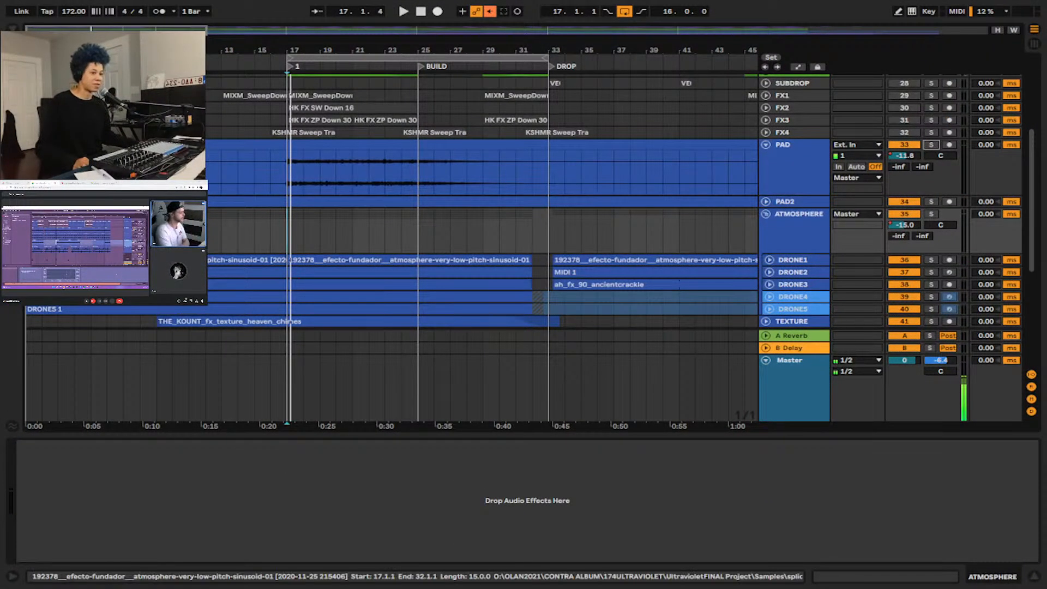
Solo the ATMOSPHERE group, play it from bar 17, and unfold the DRONE1 track to show its waveform.
click(820, 228)
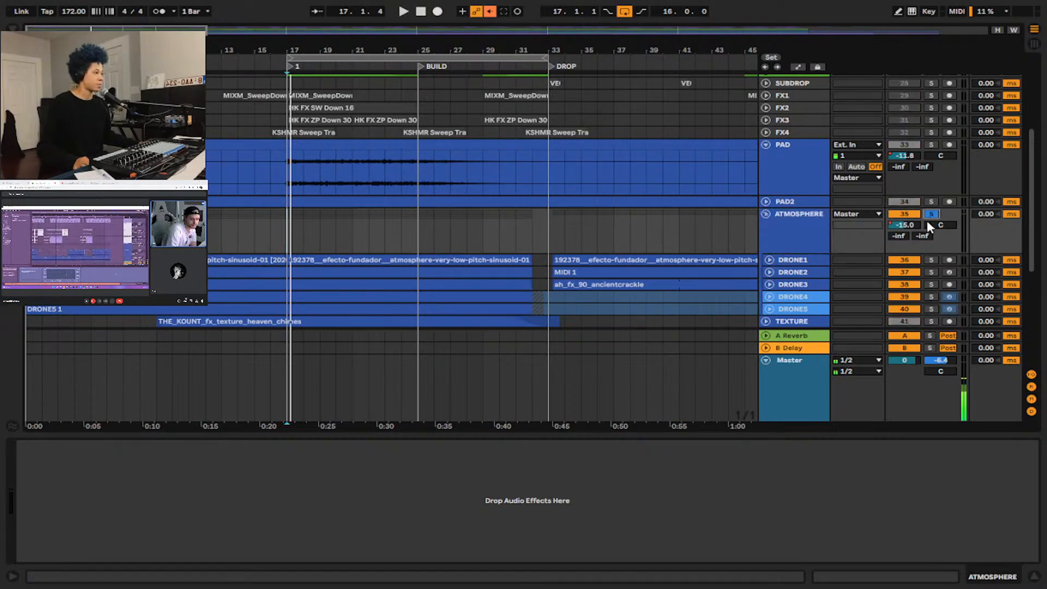
key(ctrl+t)
key(ctrl+z)
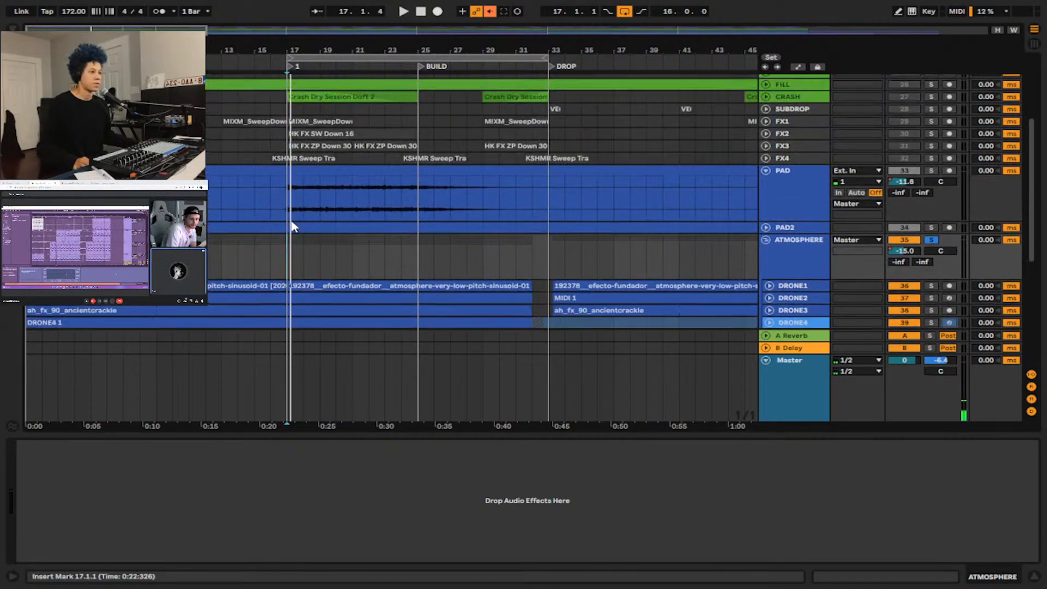
key(space)
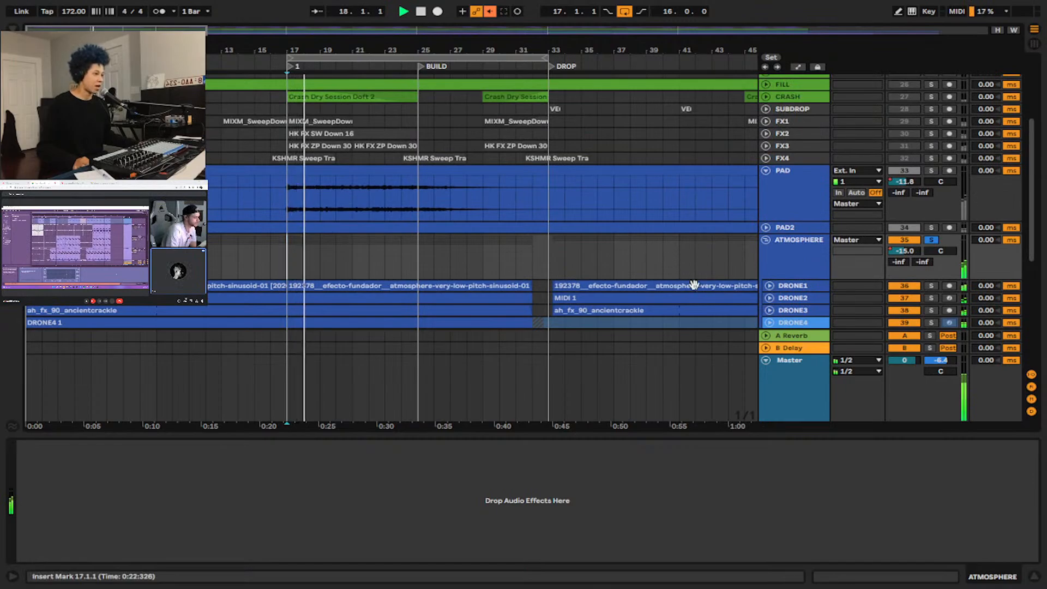
click(769, 285)
scroll(576, 284, down, 3)
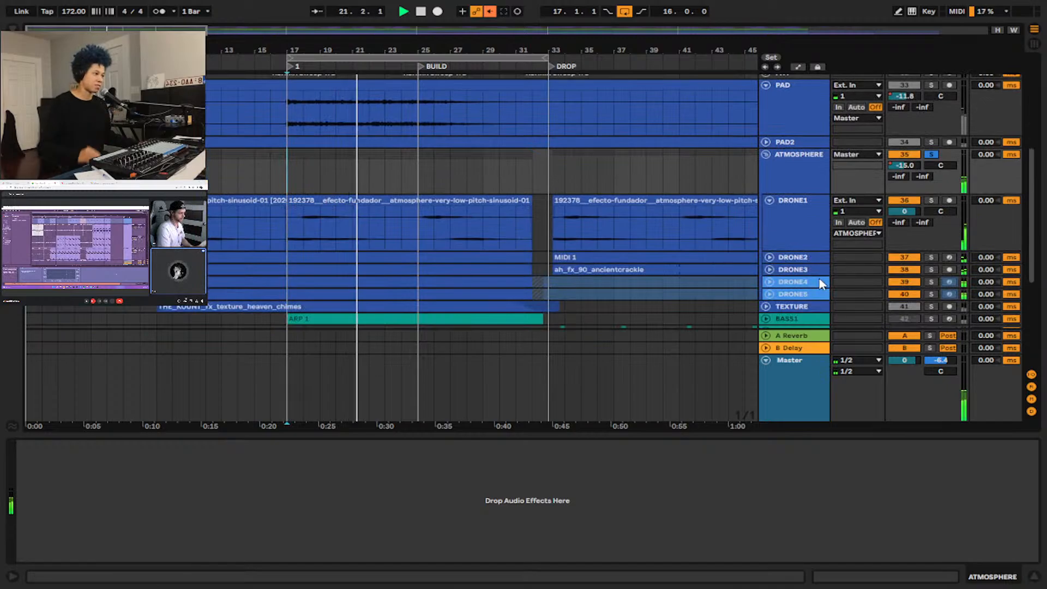
Check the DRONE3 track for devices and show the sampler instrument on the DRONE2 track while the atmosphere plays.
shift+click(795, 273)
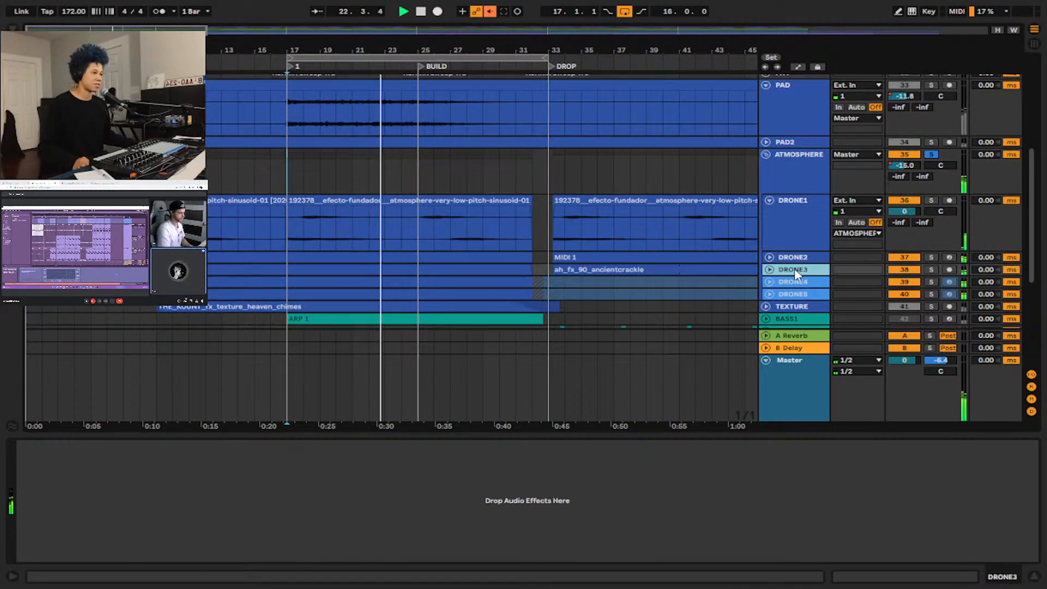
click(769, 258)
click(768, 258)
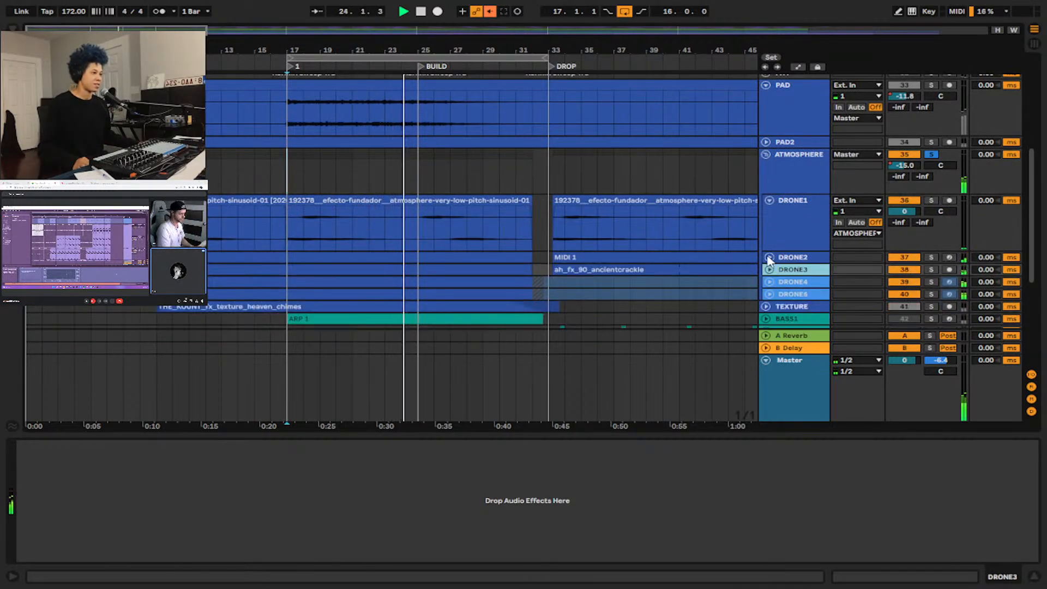
click(797, 259)
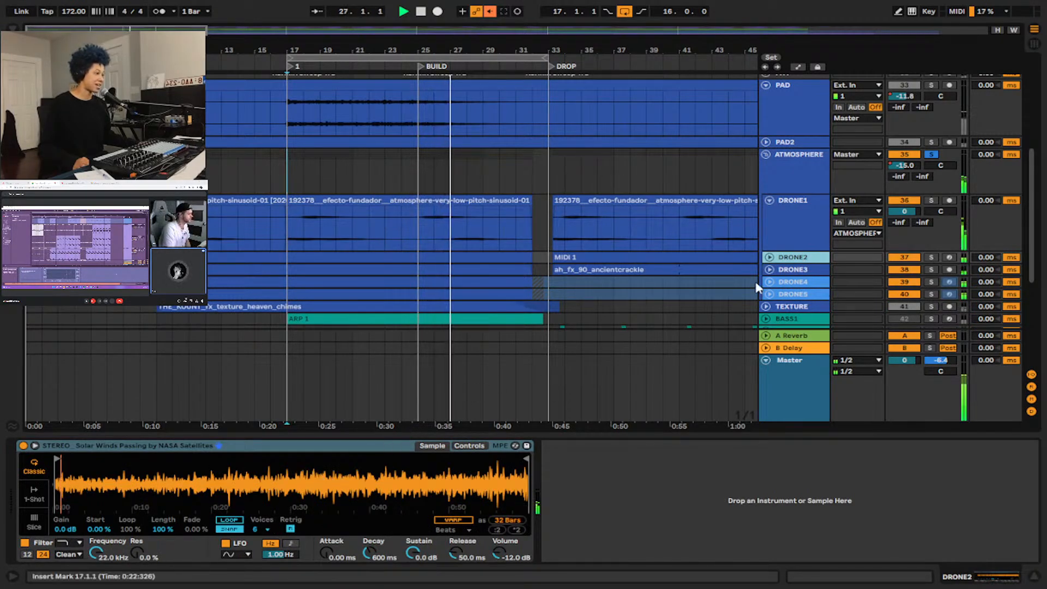
Unfold the DRONE4 and DRONE5 tracks and show the ml.Granulator and EQ Eight chain on each.
click(785, 270)
click(769, 282)
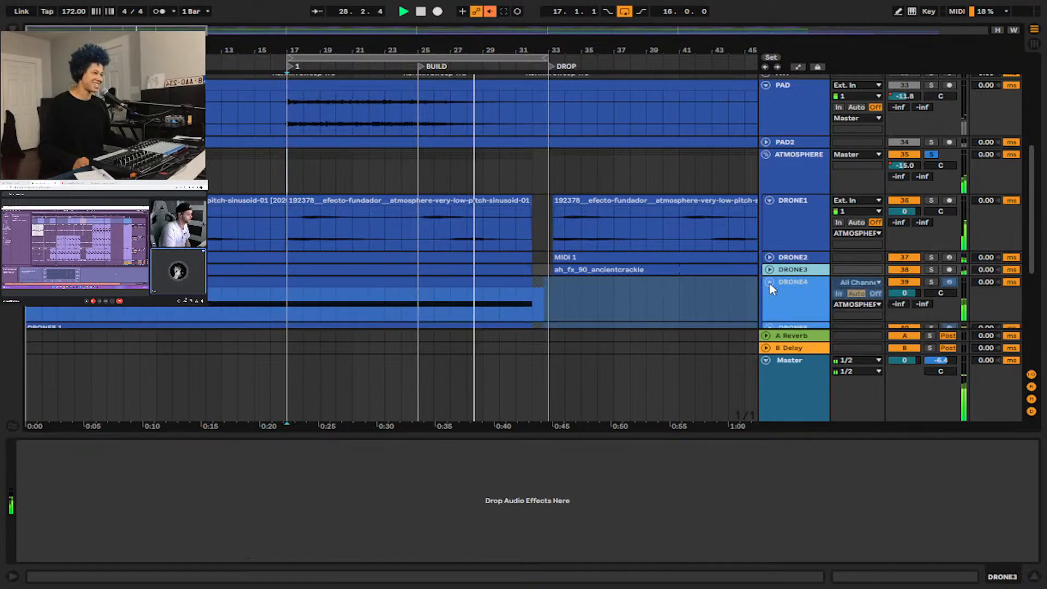
click(786, 284)
scroll(786, 286, down, 2)
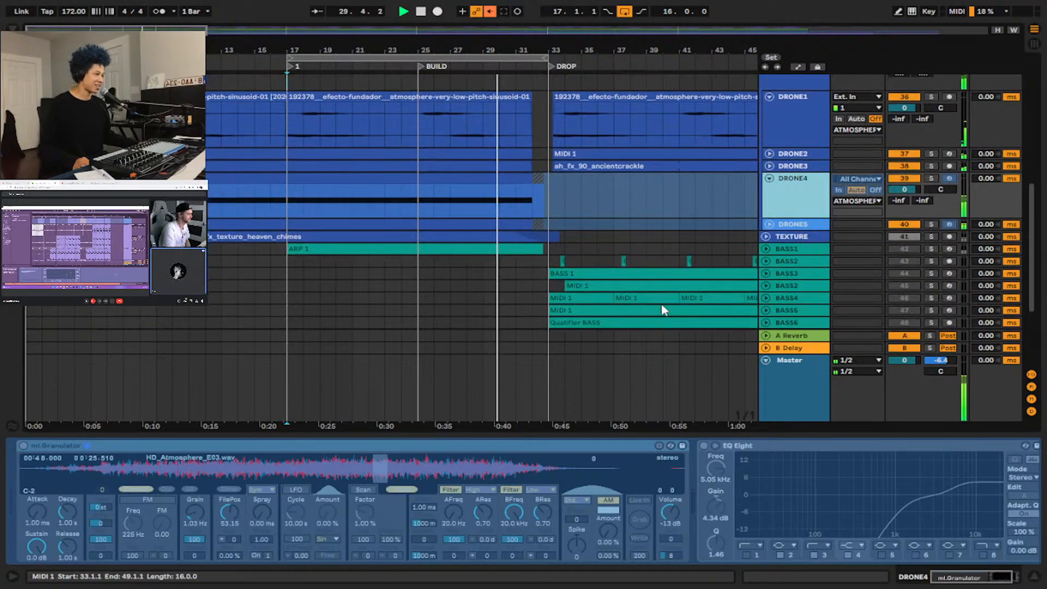
click(776, 226)
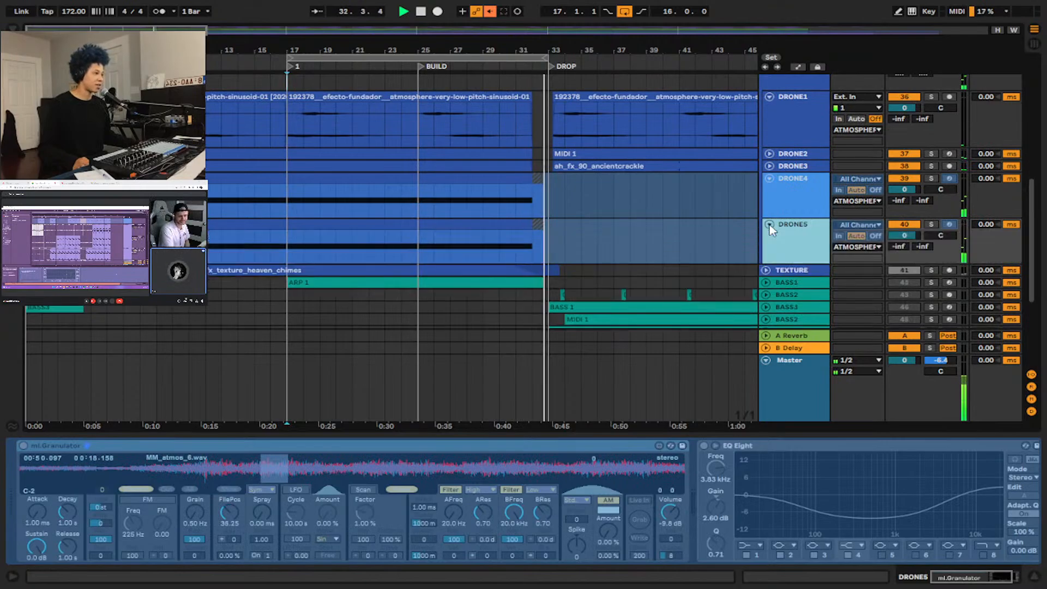
Fold the DRONE4, DRONE5 and DRONE1 tracks and the ATMOSPHERE group back up, and turn off the group's solo.
scroll(769, 223, up, 2)
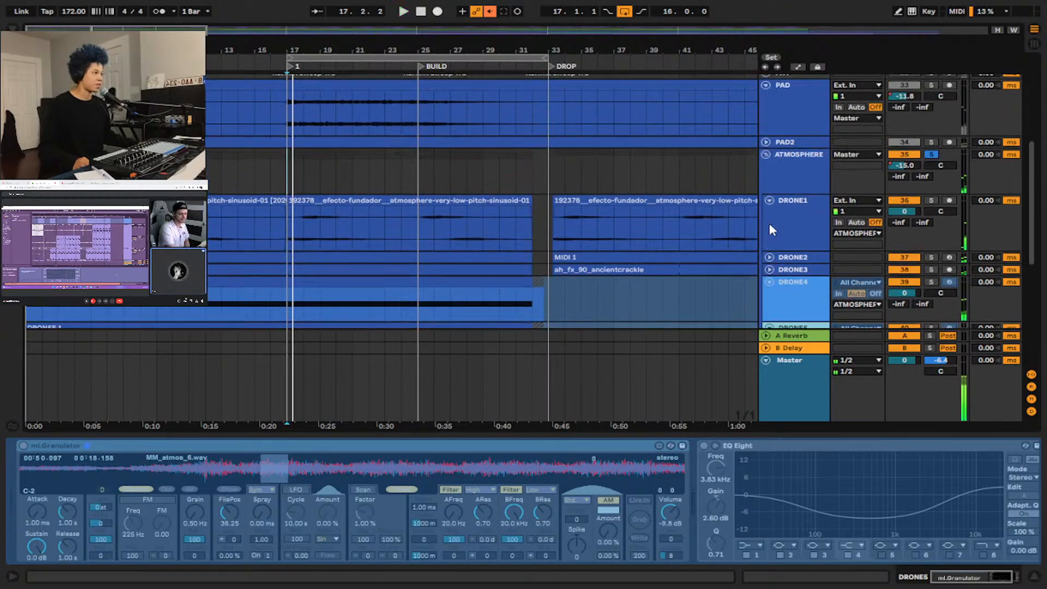
click(770, 284)
click(770, 294)
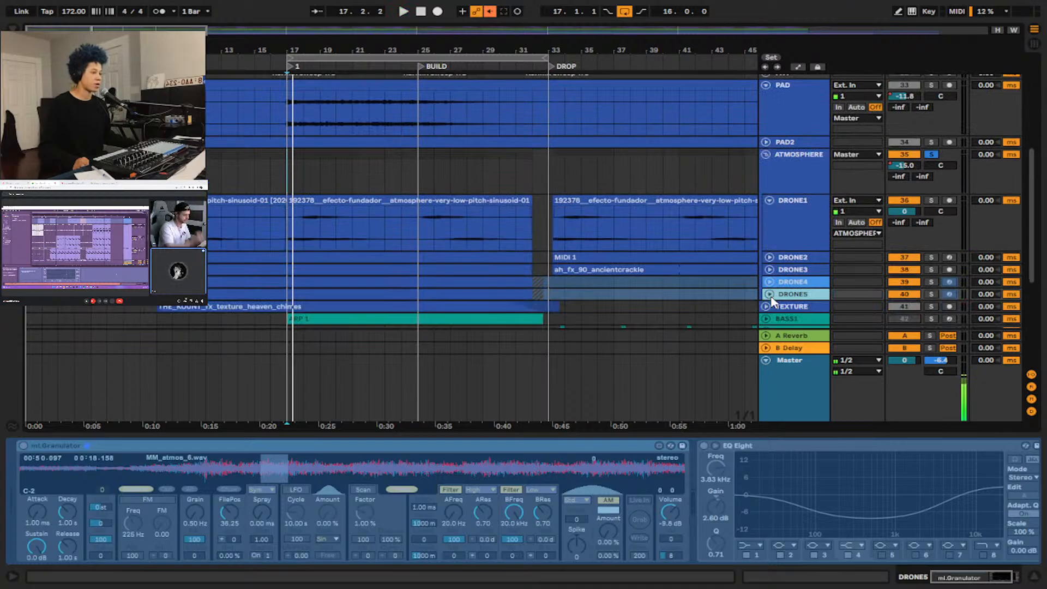
scroll(771, 298, up, 2)
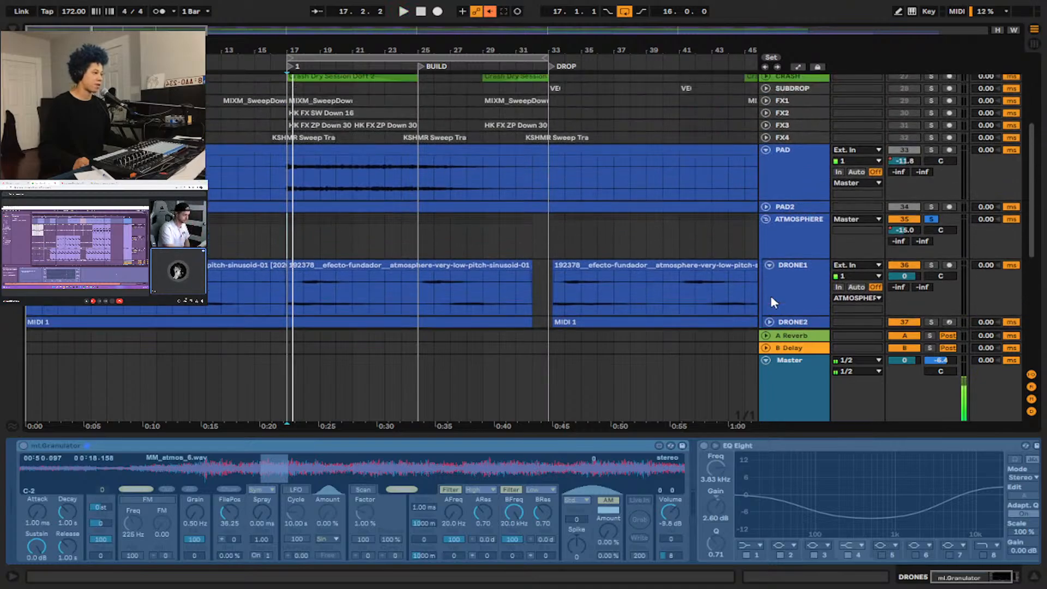
click(770, 264)
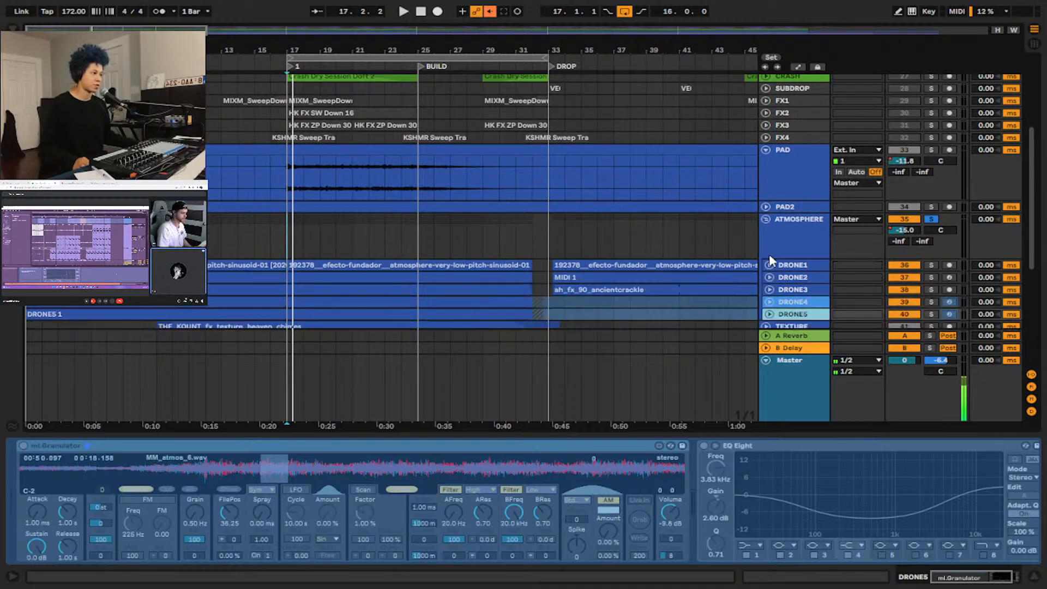
click(766, 219)
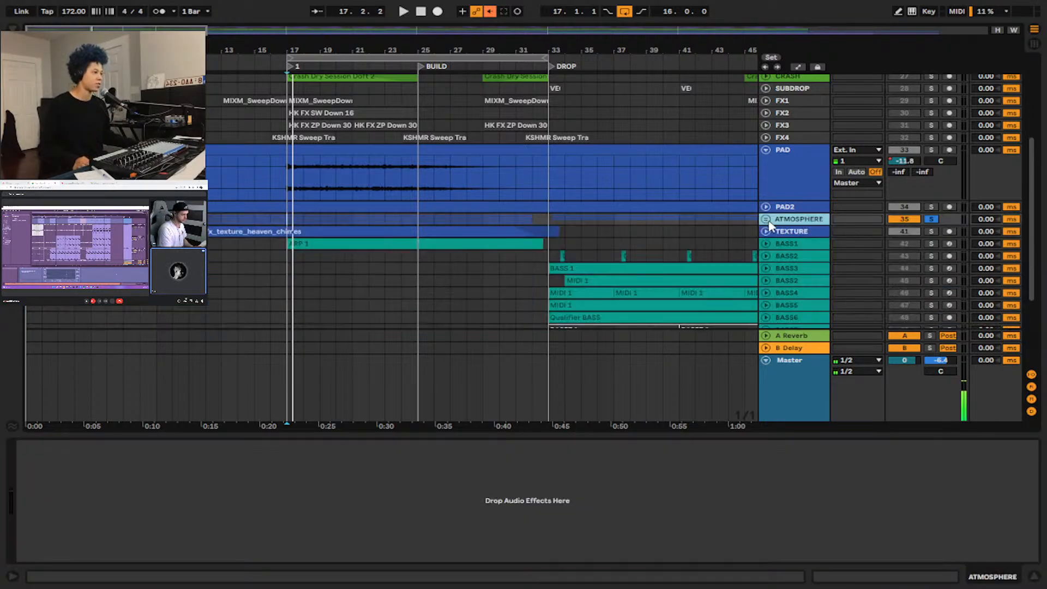
click(930, 220)
Set the insert marker to bar 17, unfold the LEAD VOX group, and select the first lead vocal track inside it.
scroll(787, 219, up, 5)
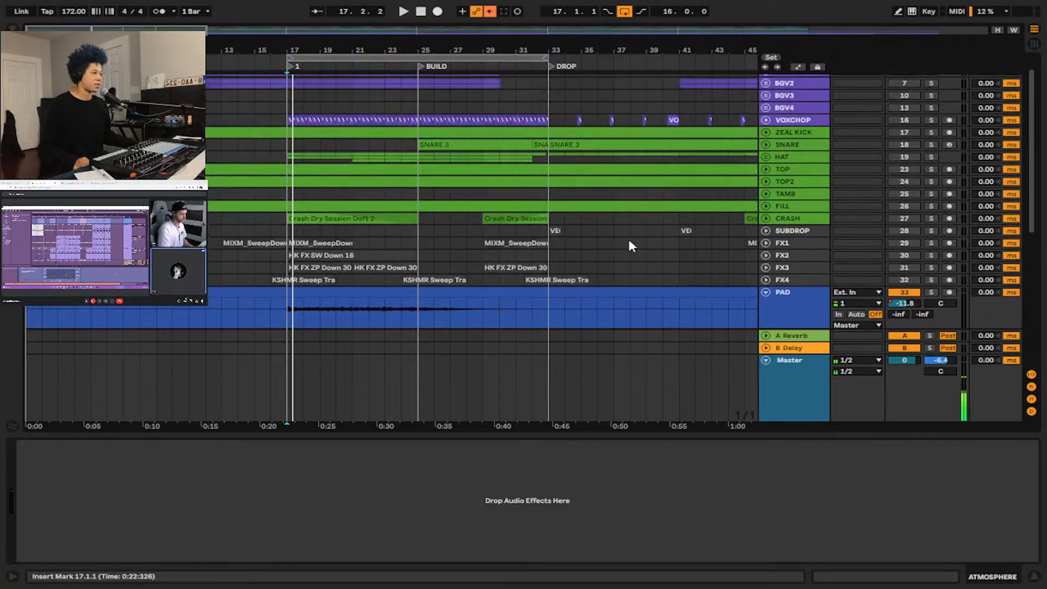
scroll(626, 245, up, 2)
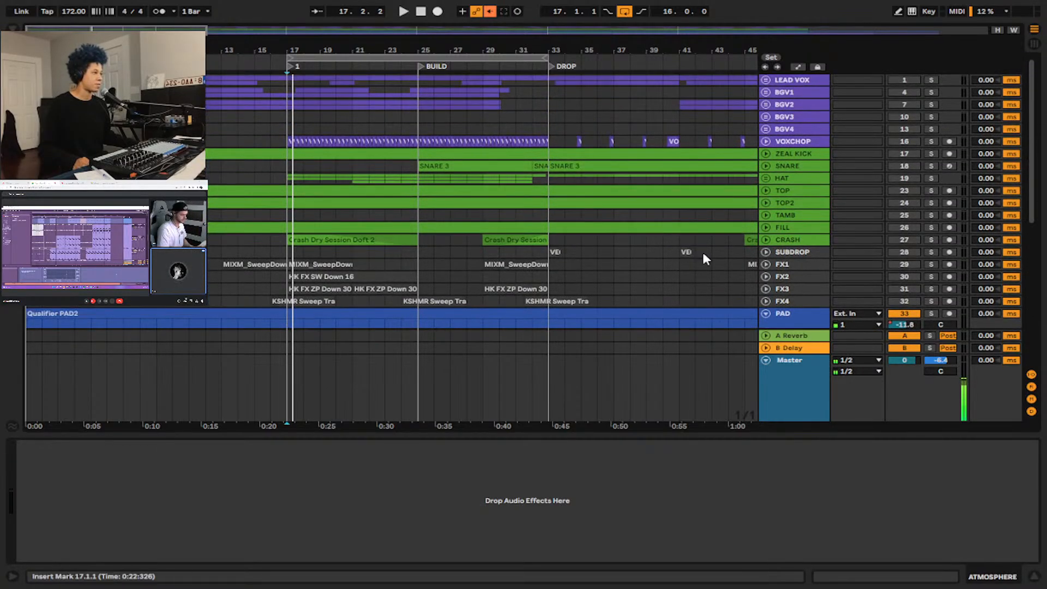
scroll(806, 143, down, 5)
scroll(764, 188, up, 5)
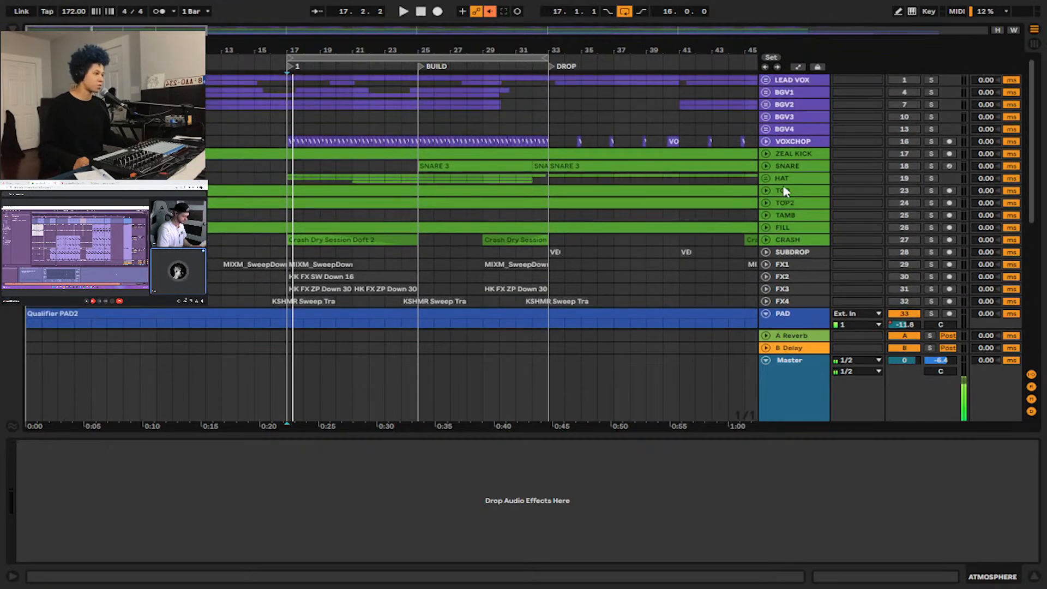
click(221, 117)
click(288, 127)
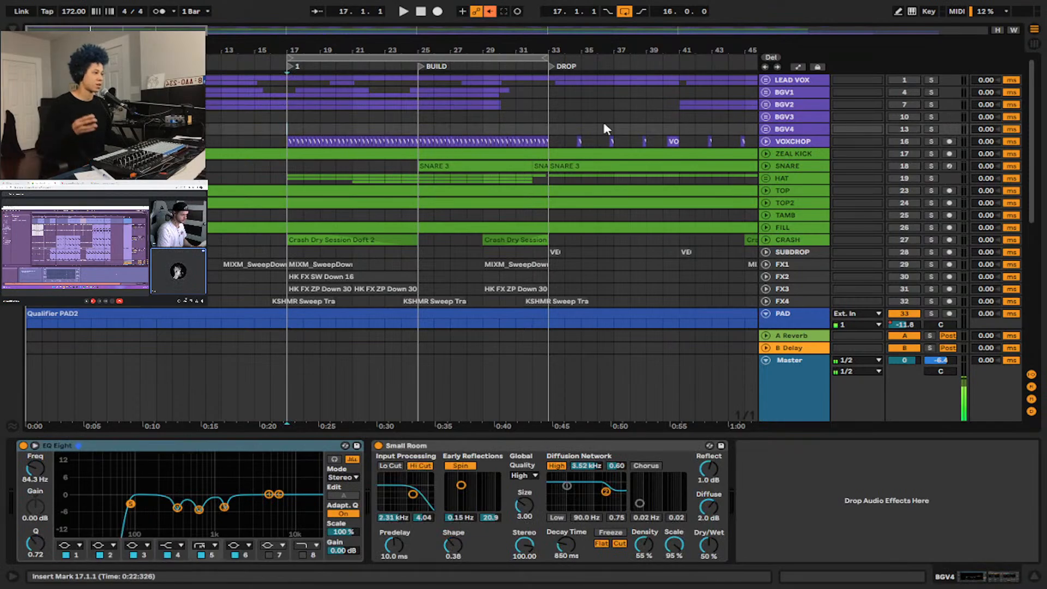
click(765, 81)
click(803, 132)
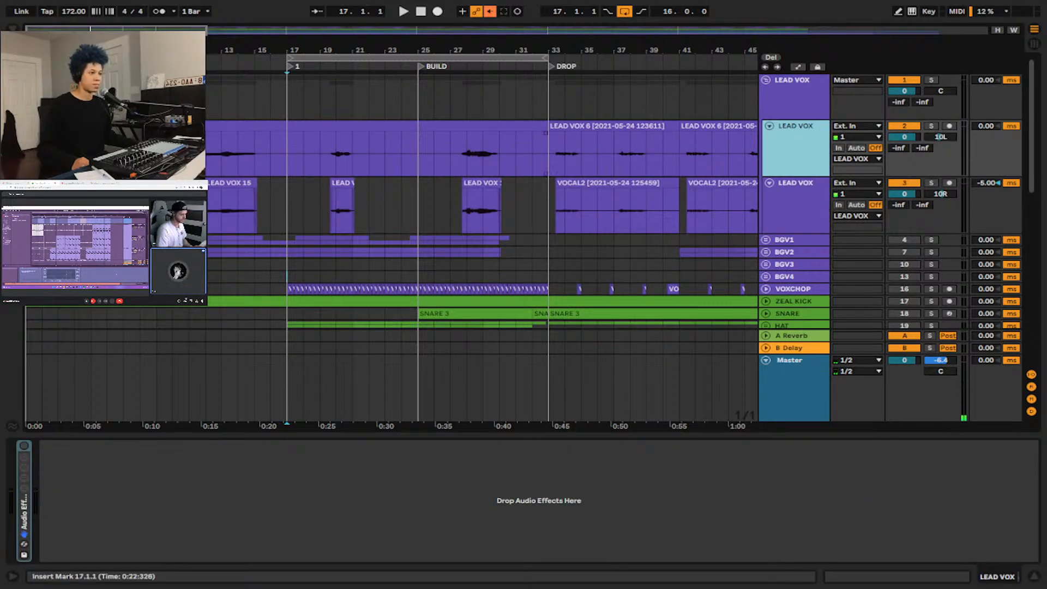
Solo the LEAD VOX group and audition its vocals from bar 20, stopping playback after a short passage.
scroll(444, 157, right, 5)
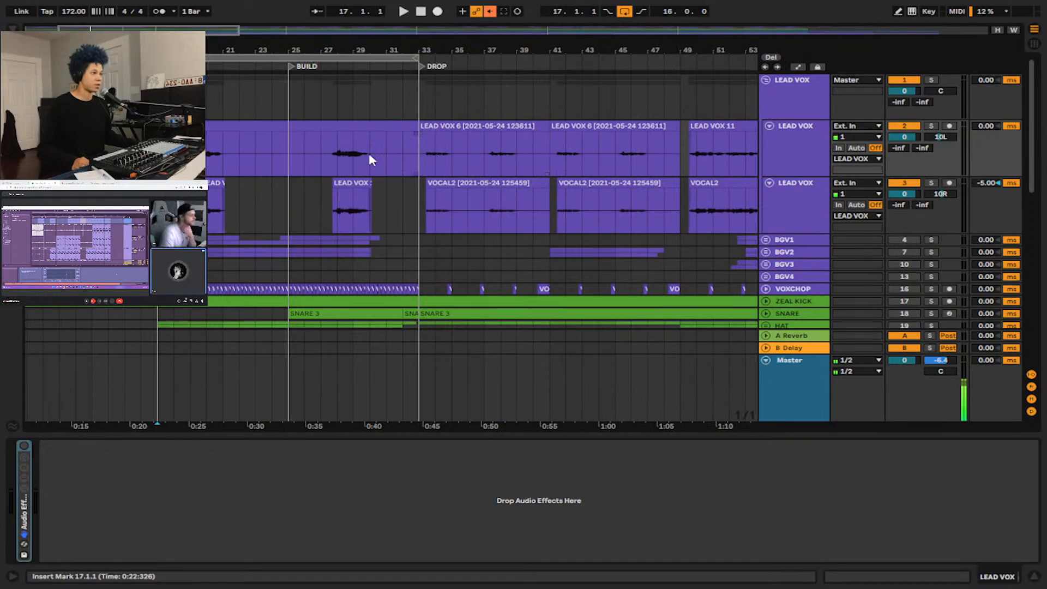
click(205, 158)
key(space)
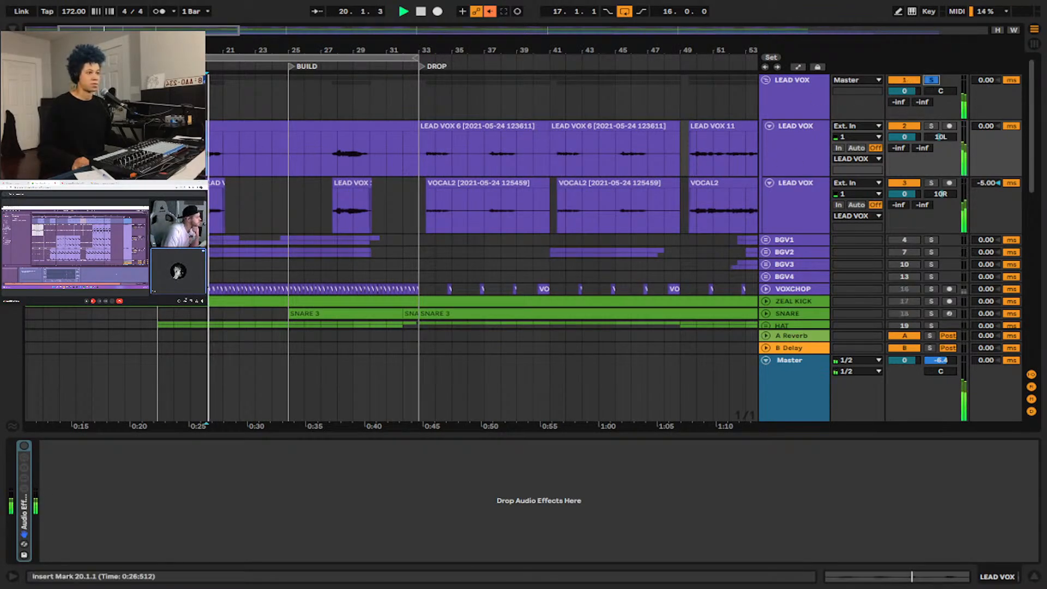
scroll(227, 162, down, 3)
scroll(226, 160, down, 2)
key(space)
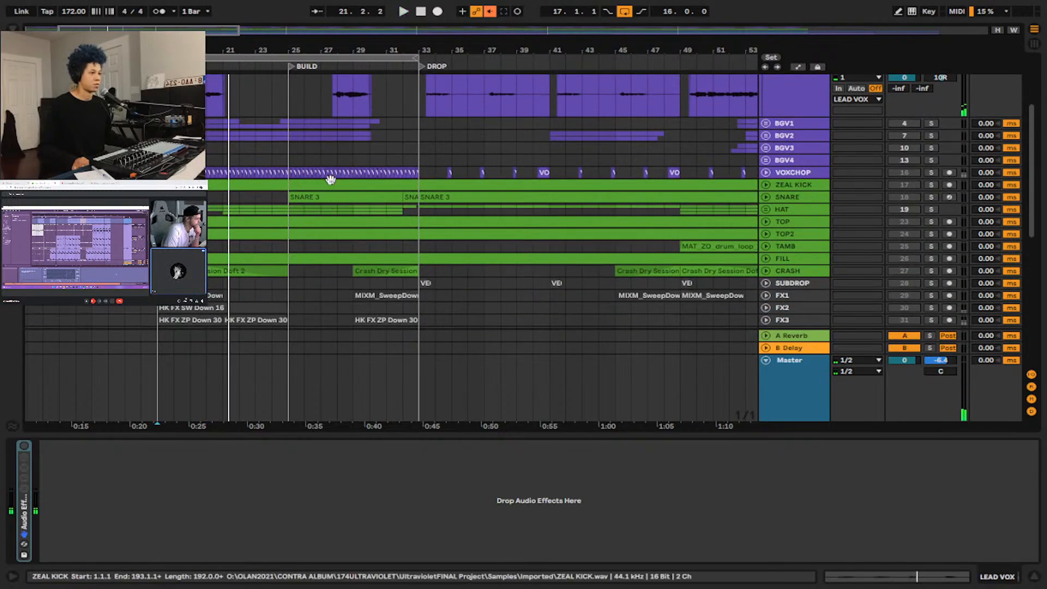
Play the soloed lead vocals from the DROP at bar 33 and add the 59 Audio track to the solo.
scroll(412, 144, up, 3)
click(418, 142)
key(space)
scroll(793, 307, down, 12)
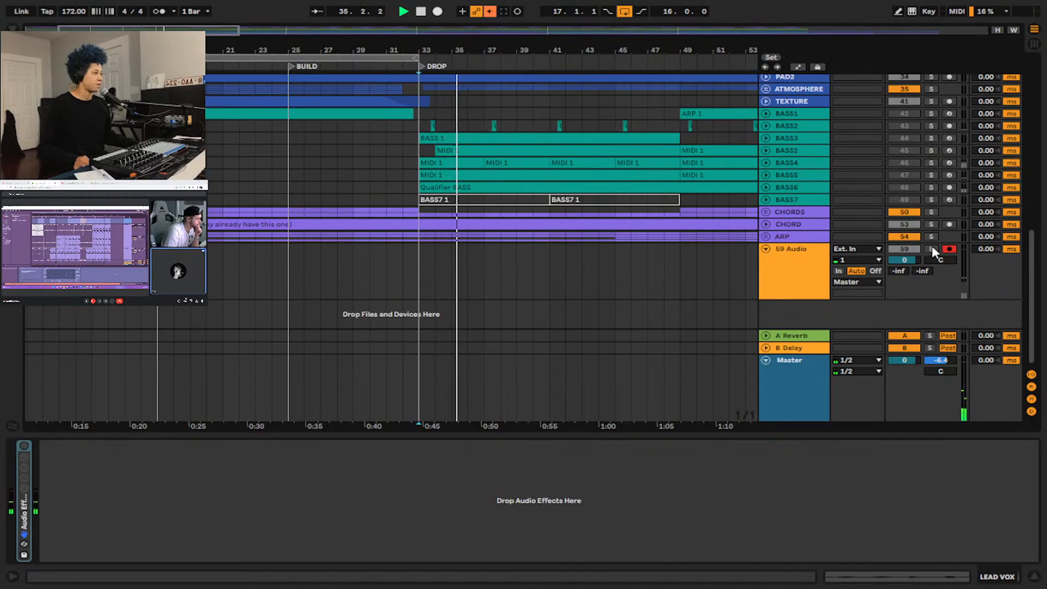
scroll(736, 234, up, 8)
scroll(847, 145, up, 6)
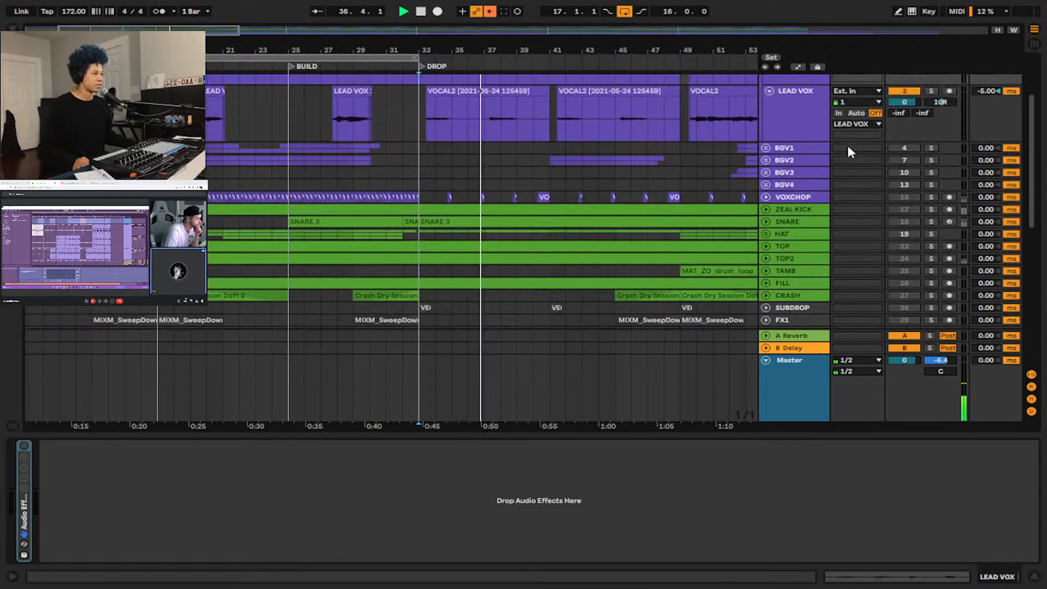
Stop playback and inspect the LEAD VOX group's effect chain from Warm Tube and Pedal through the EQs, Reverb and Echo.
click(805, 98)
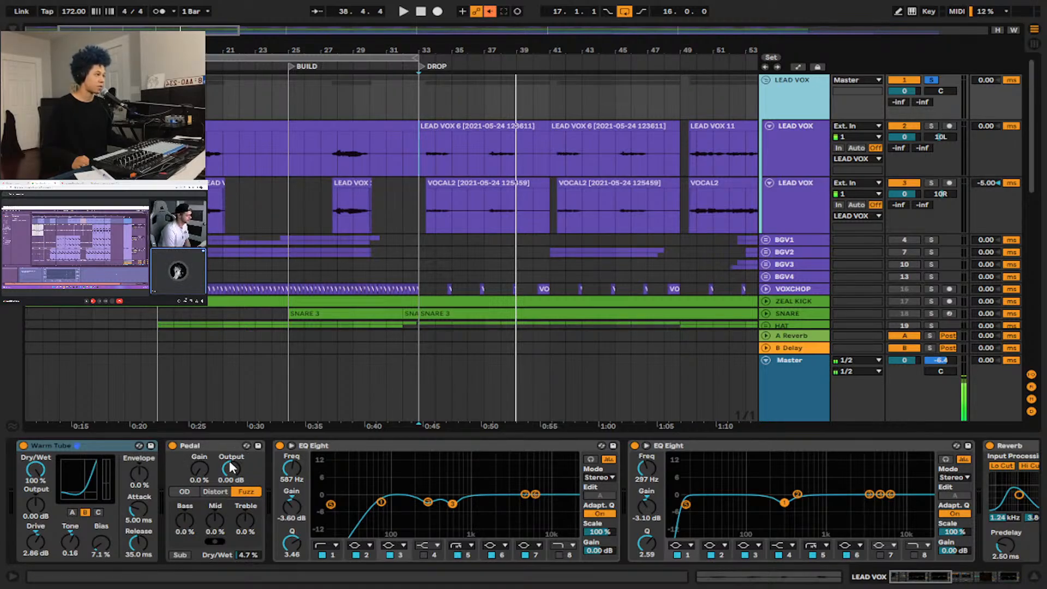
scroll(348, 466, right, 3)
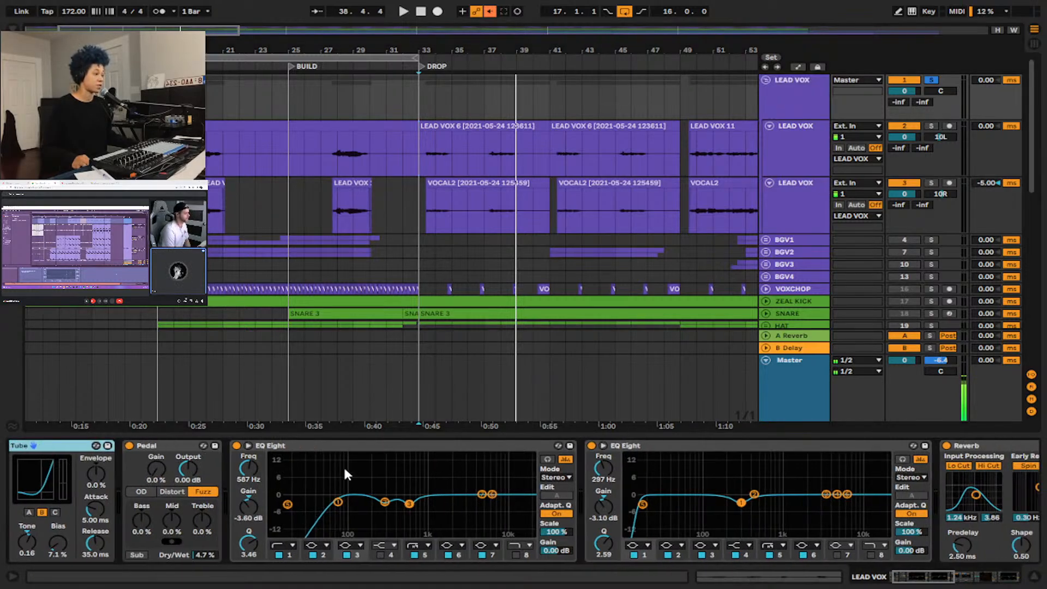
scroll(541, 487, right, 3)
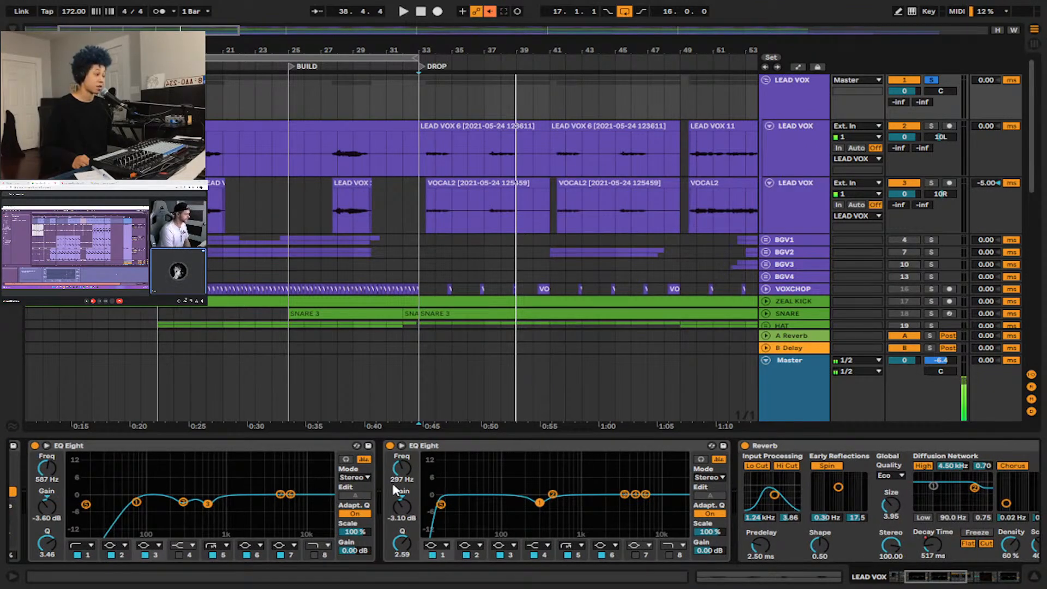
scroll(430, 465, right, 12)
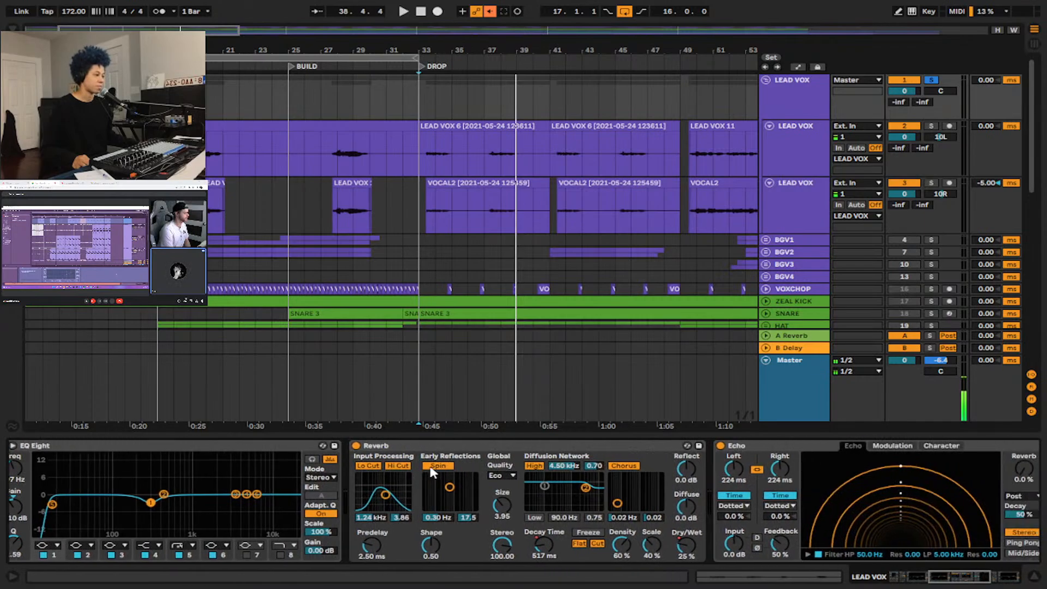
scroll(431, 470, right, 3)
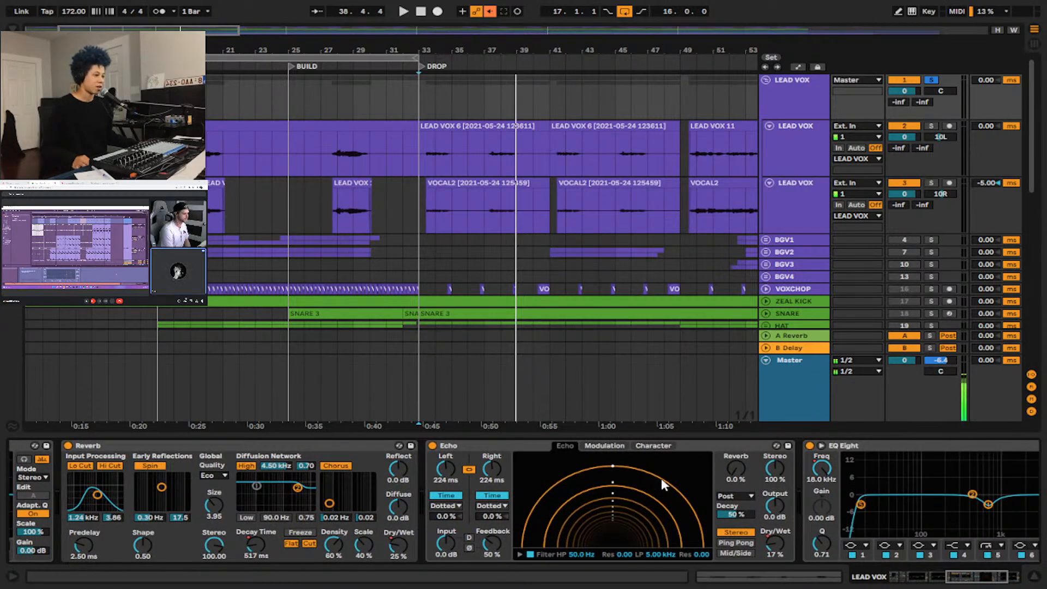
scroll(802, 485, right, 3)
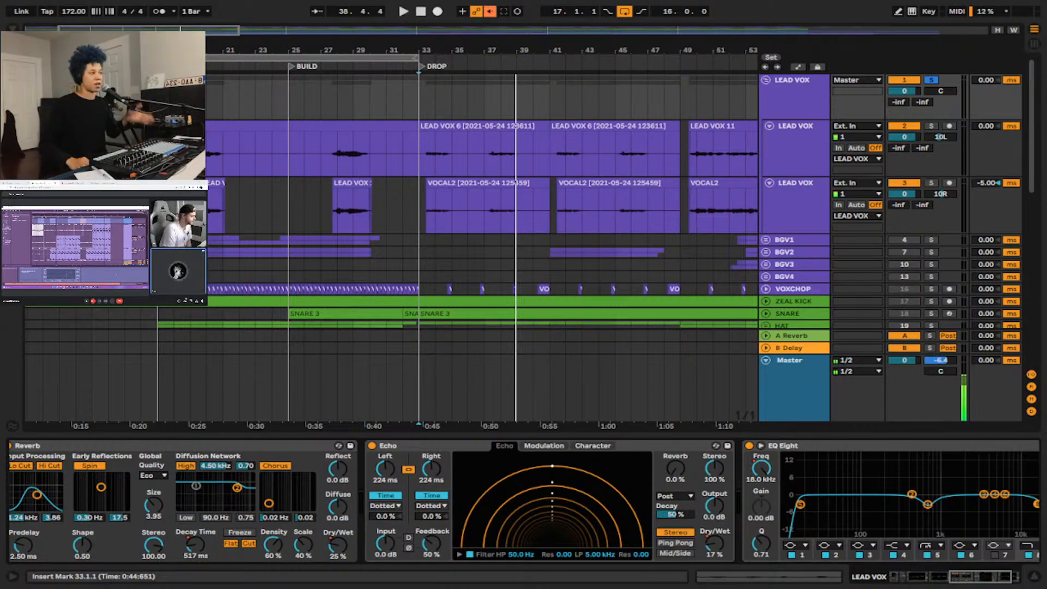
Place the insert marker at bar 17 on the second lead vocal track to show its devices, and look over the tracks below.
click(157, 209)
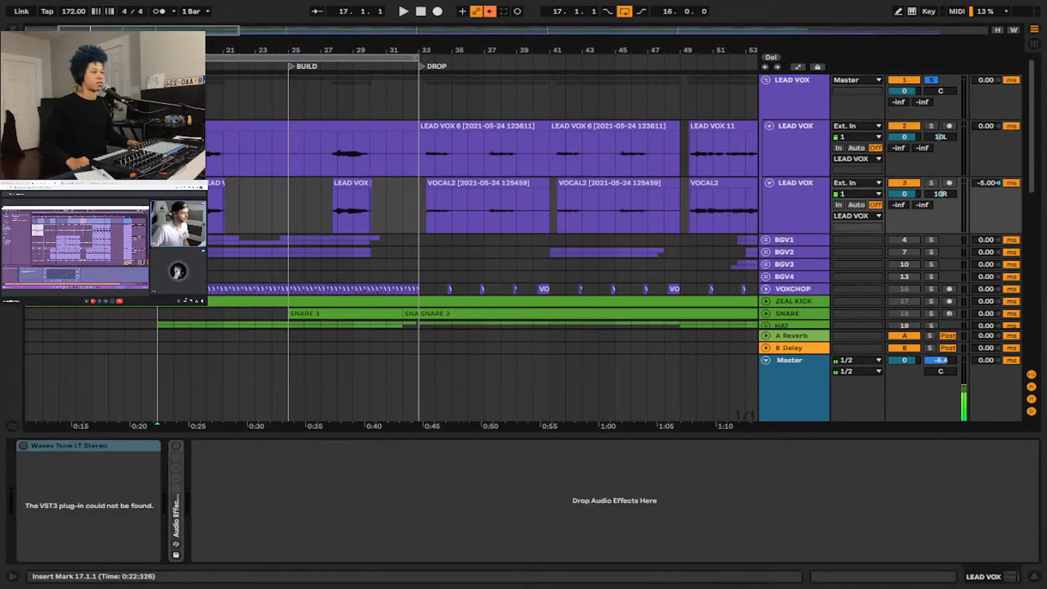
scroll(420, 220, down, 5)
scroll(296, 213, up, 5)
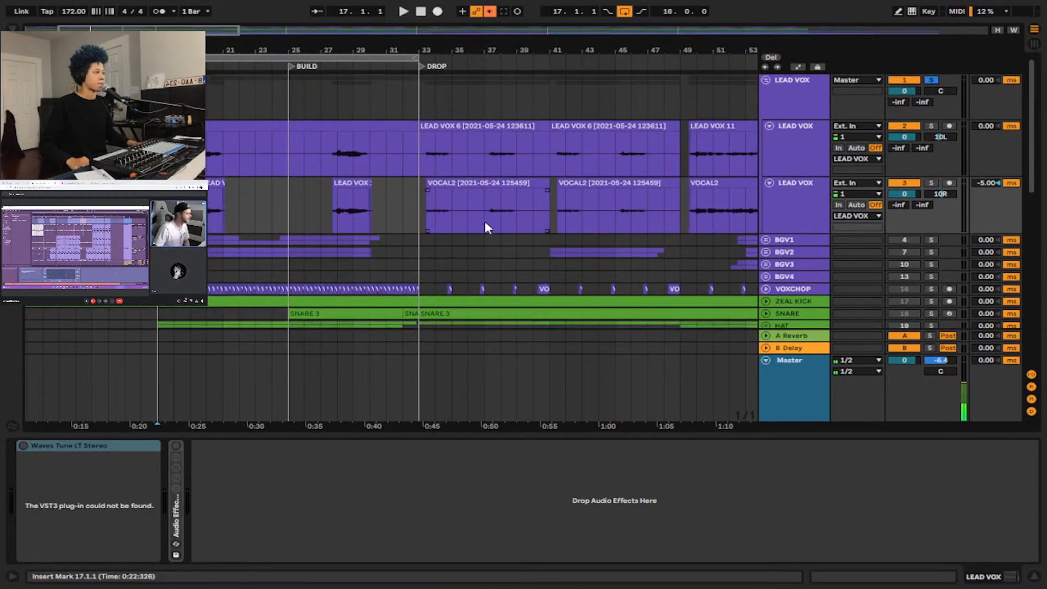
scroll(561, 217, down, 15)
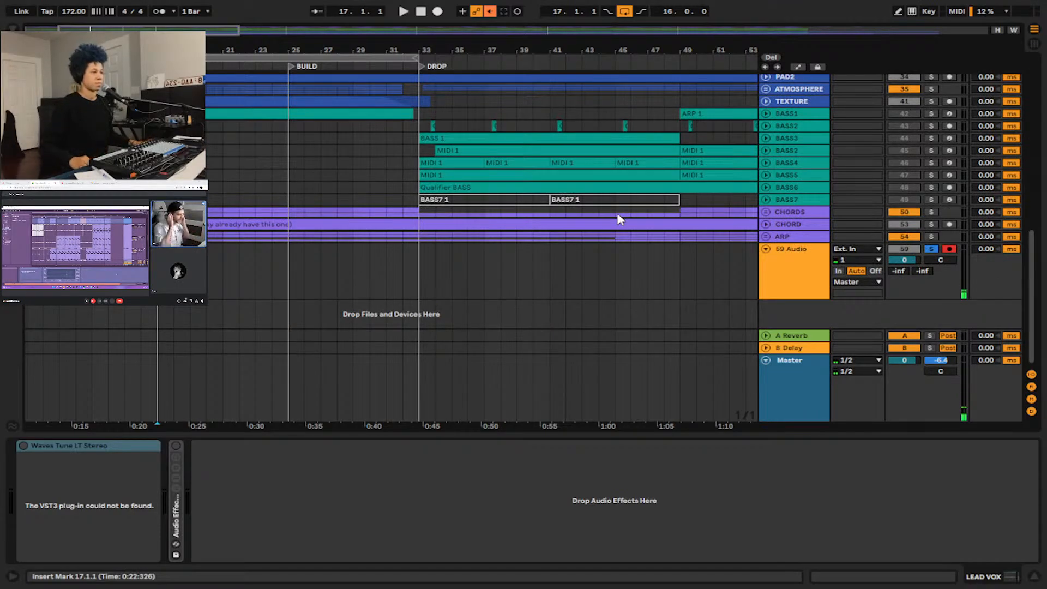
scroll(585, 174, up, 3)
scroll(381, 187, up, 15)
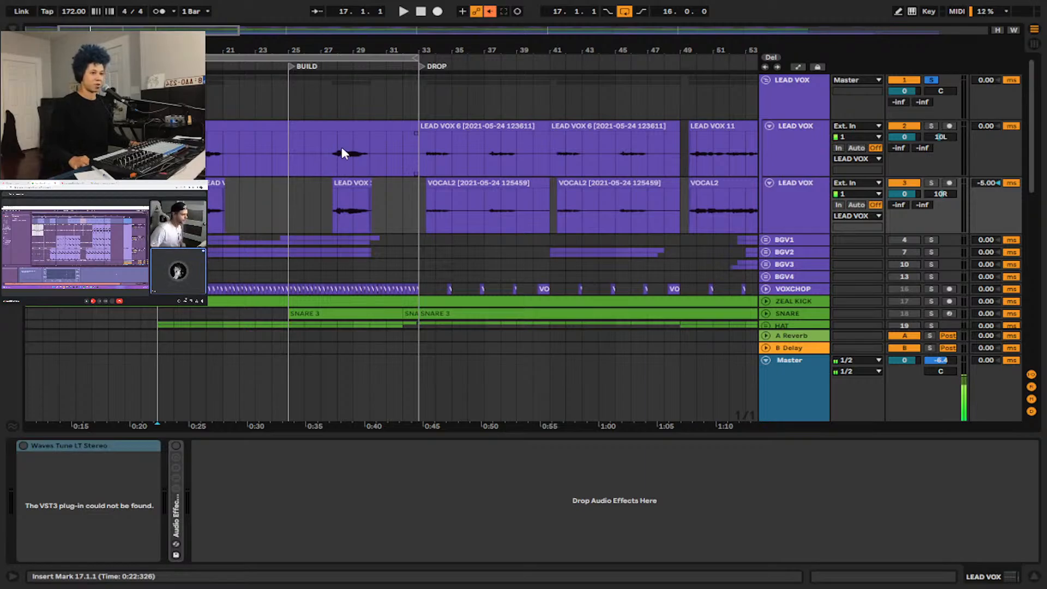
Show the LEAD VOX group's devices again and examine where its vocal clips fall across the whole arrangement.
scroll(335, 160, up, 2)
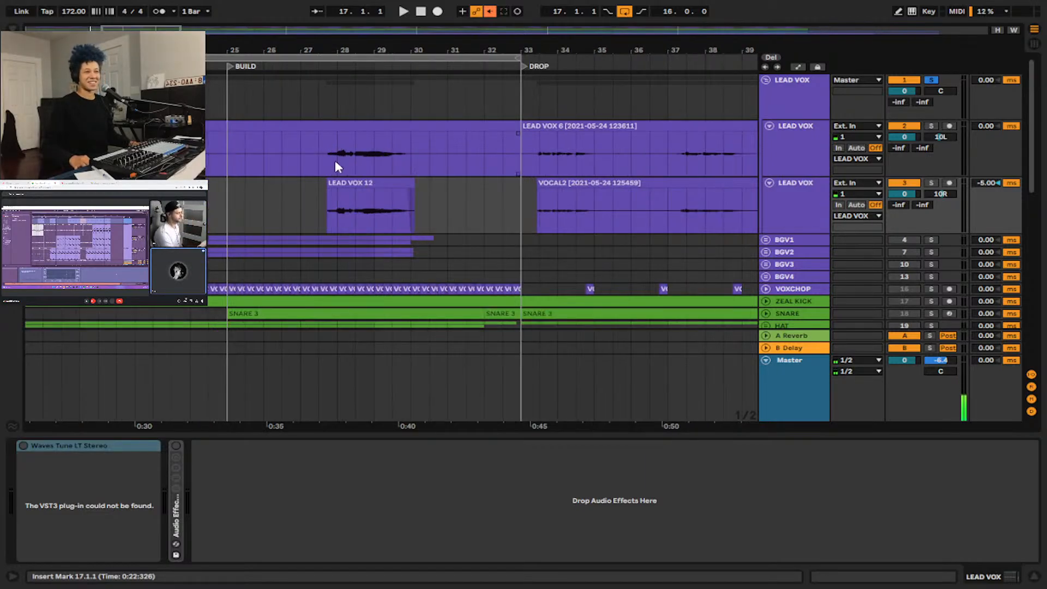
scroll(349, 164, left, 3)
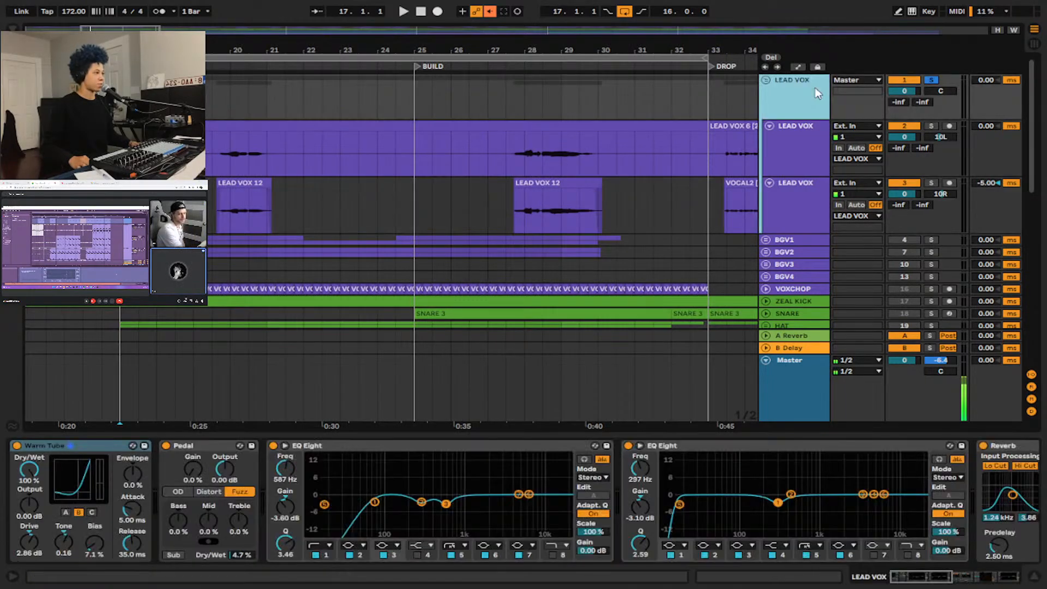
click(814, 88)
scroll(545, 161, down, 4)
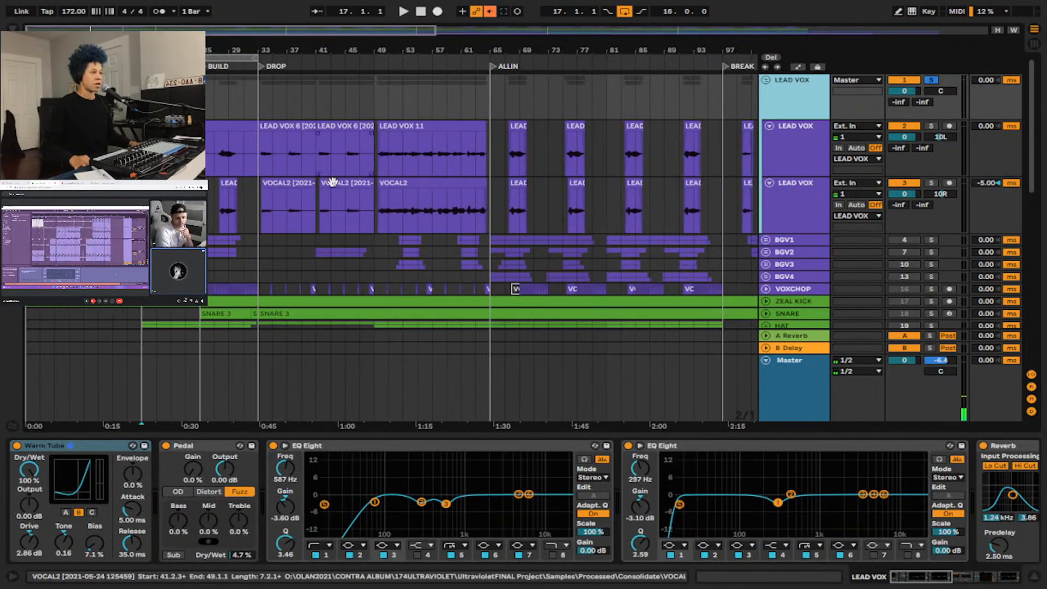
scroll(545, 161, down, 2)
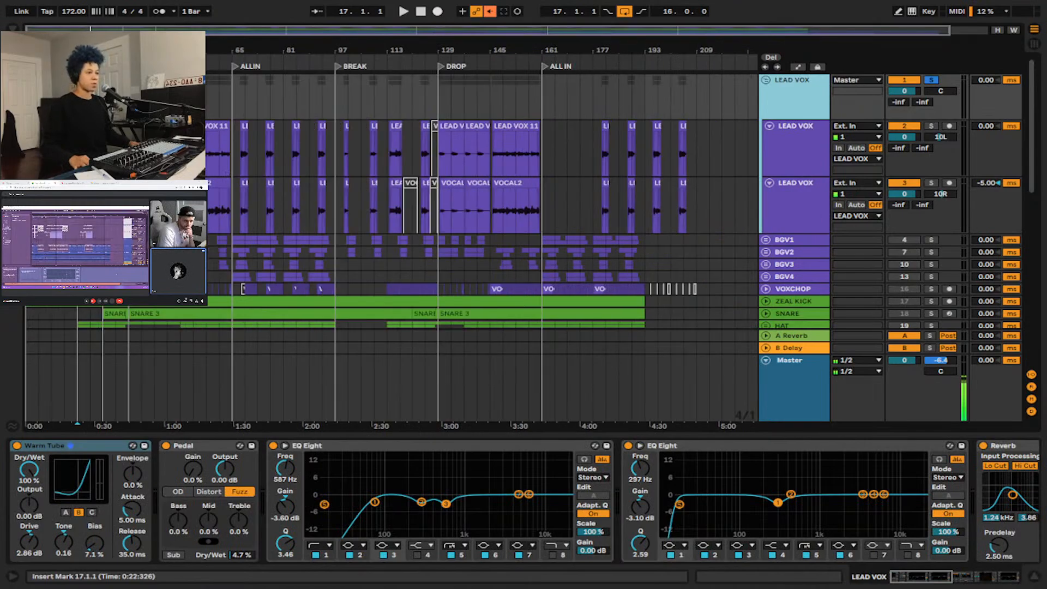
scroll(116, 164, up, 5)
scroll(218, 166, left, 5)
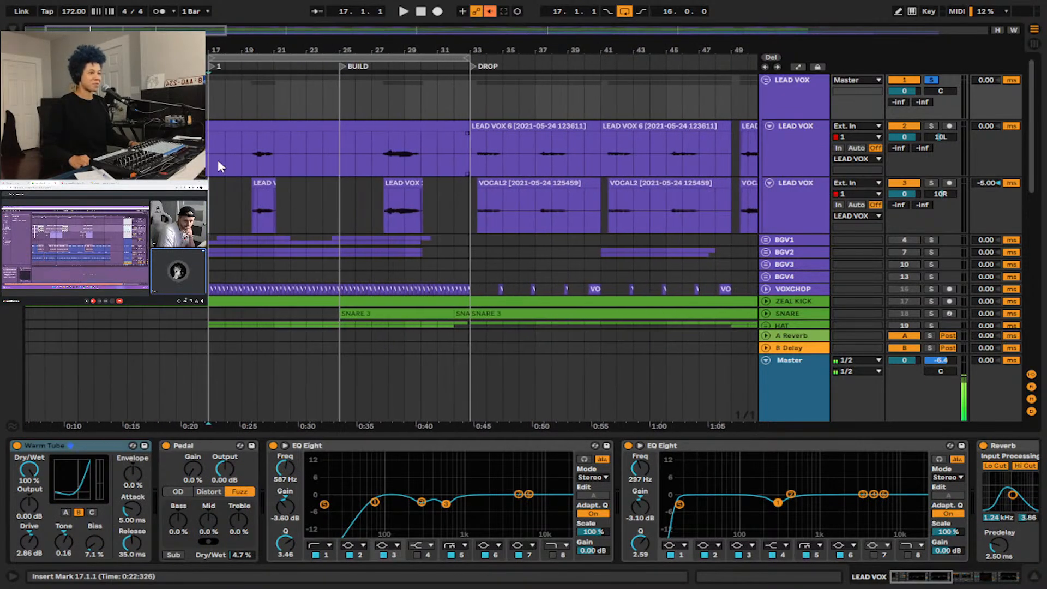
Audition the lead vocals from bar 20 with the LEAD VOX group's effect chain shown.
click(257, 155)
click(799, 105)
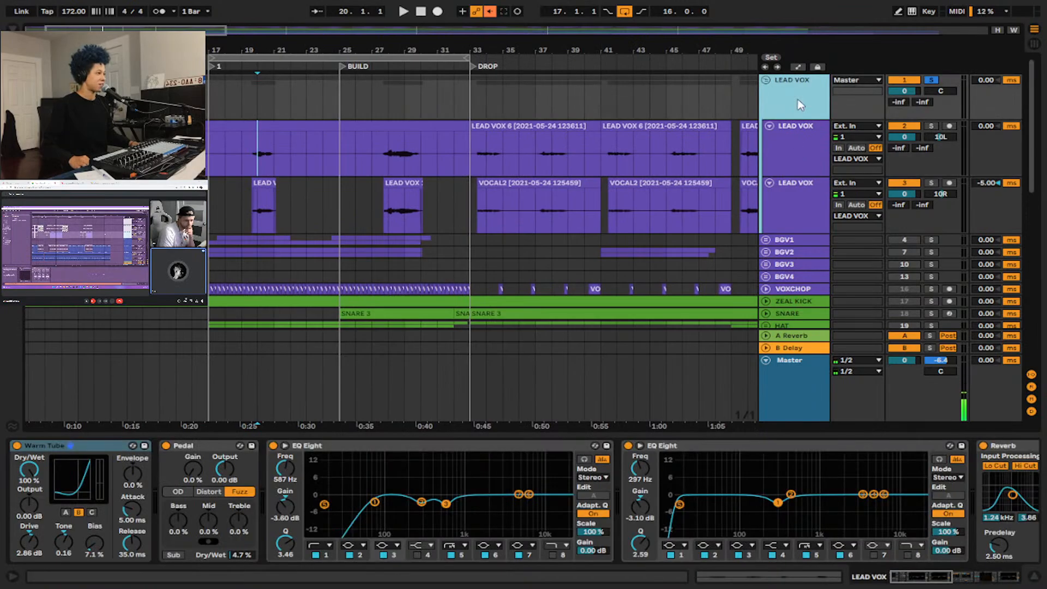
key(space)
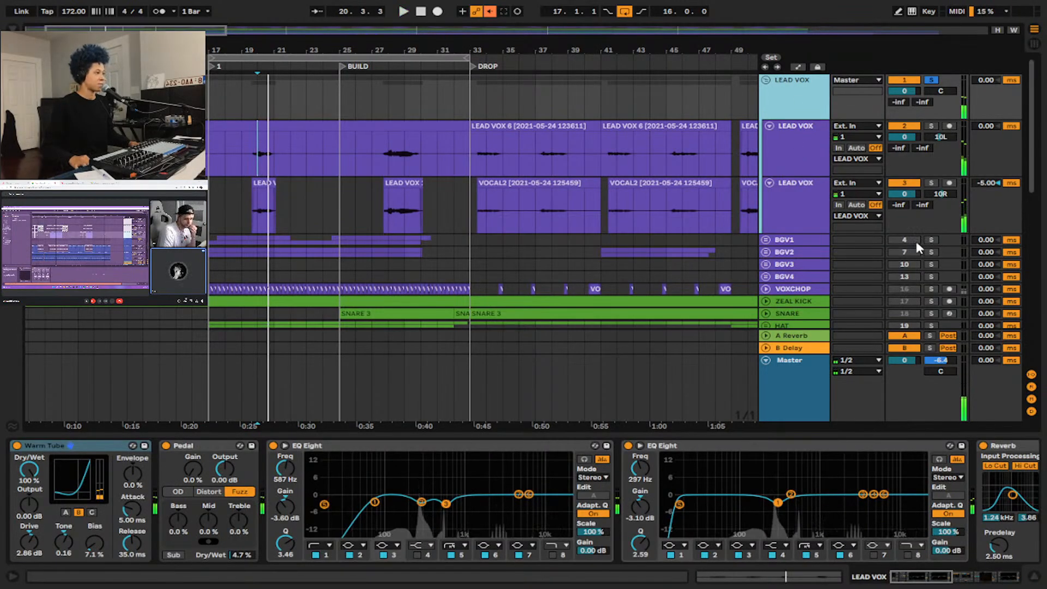
Unfold the BGV1 group and examine its VOCAL1 and VOCAL2 clips from the BUILD through the BREAK section.
click(765, 240)
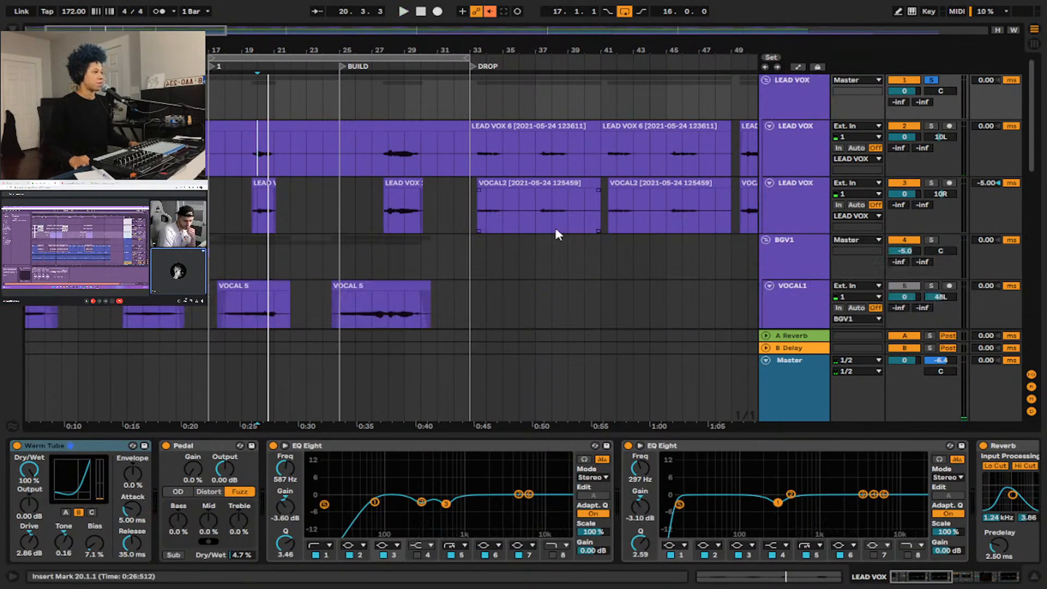
scroll(555, 231, down, 5)
scroll(65, 248, up, 3)
scroll(71, 245, down, 3)
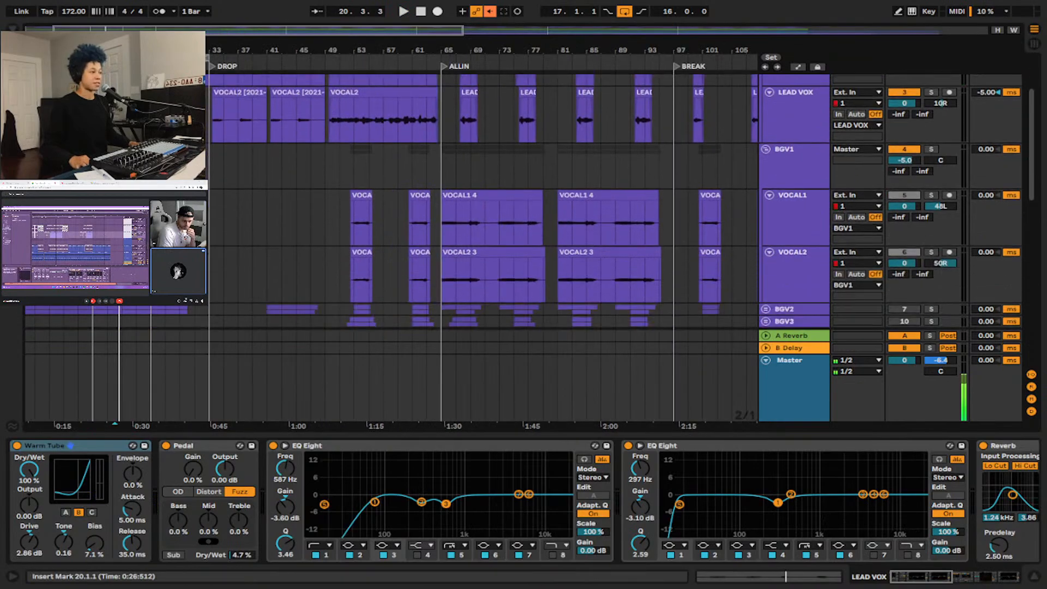
scroll(828, 176, up, 4)
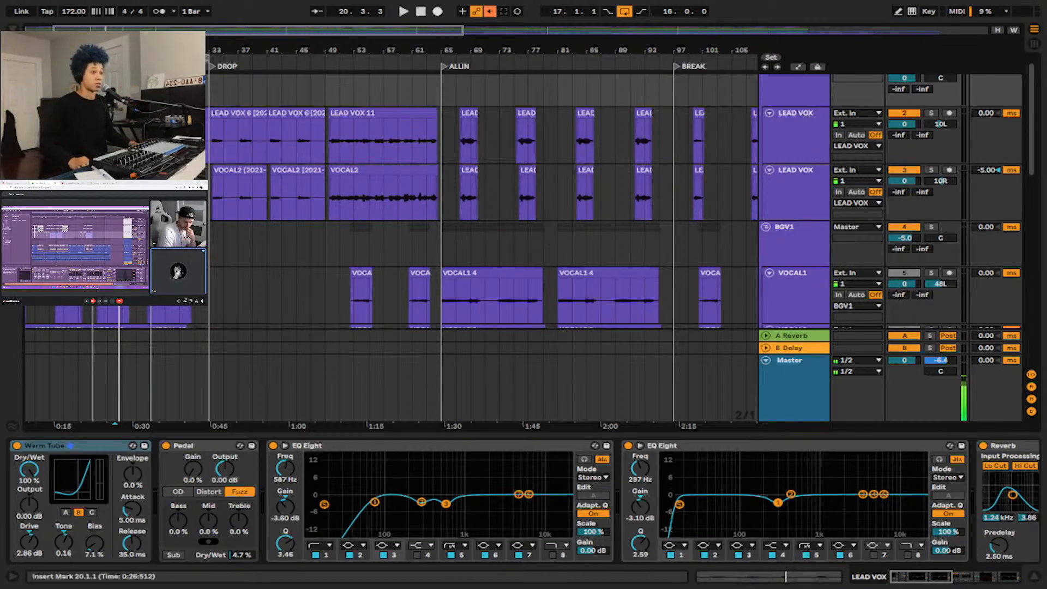
scroll(816, 154, down, 3)
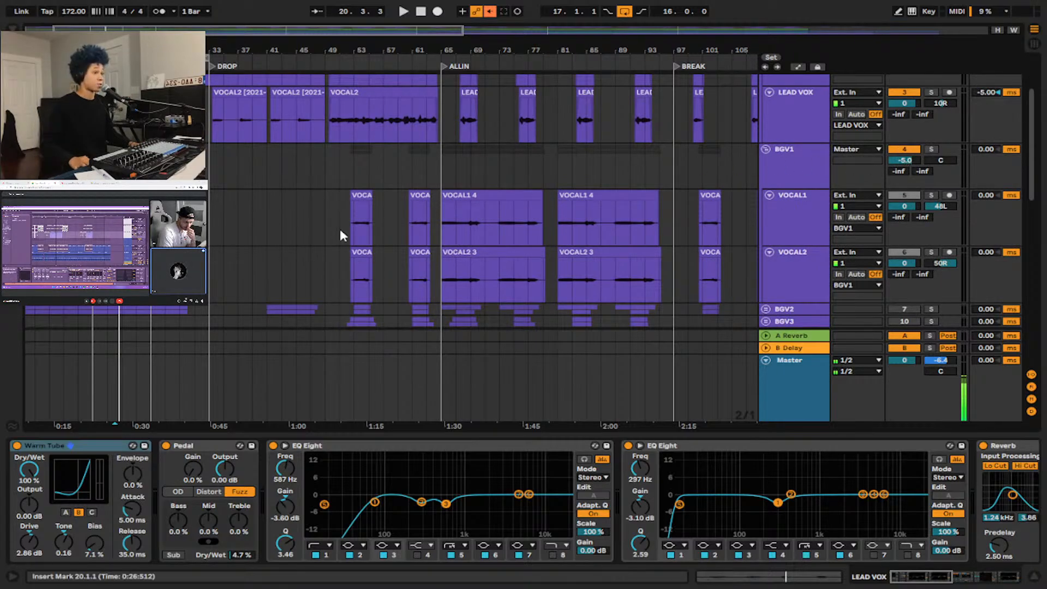
scroll(98, 229, up, 4)
scroll(131, 229, up, 1)
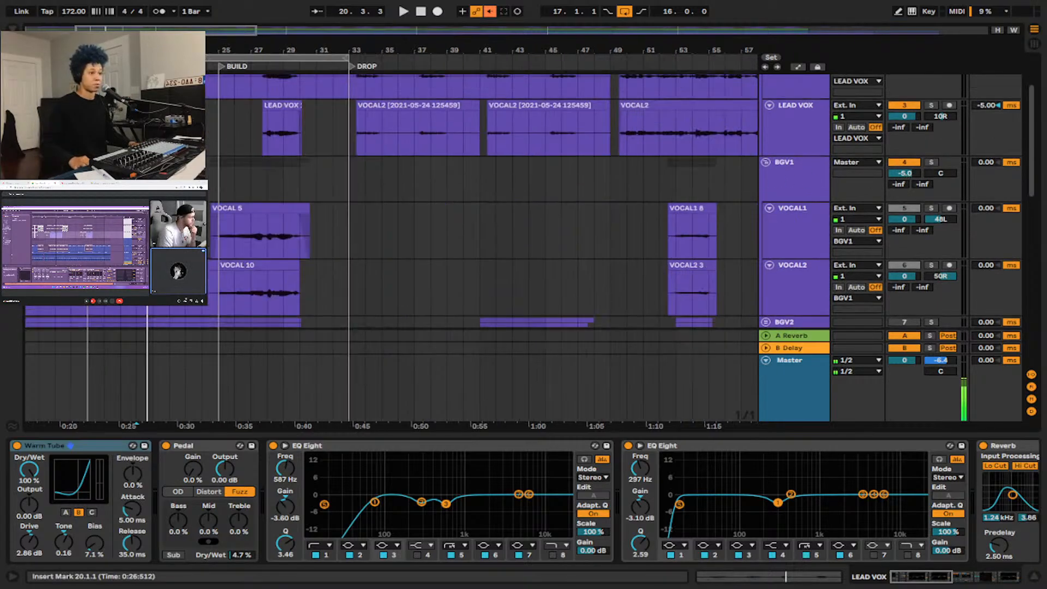
Start playback from bar 18 on the VOCAL1 track and solo the BGV1 group to audition the background vocals.
click(131, 208)
key(space)
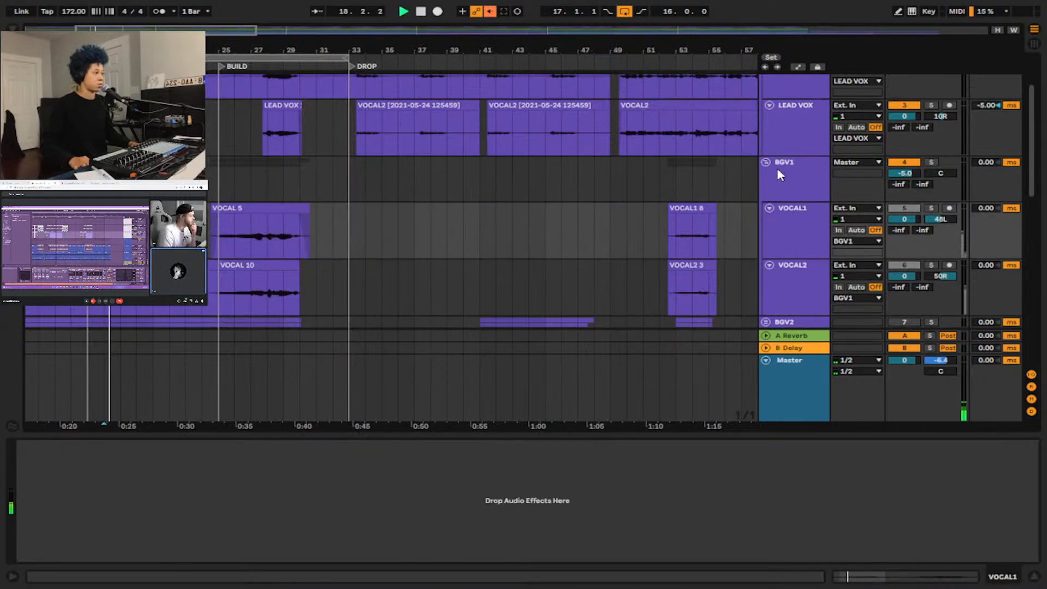
click(930, 163)
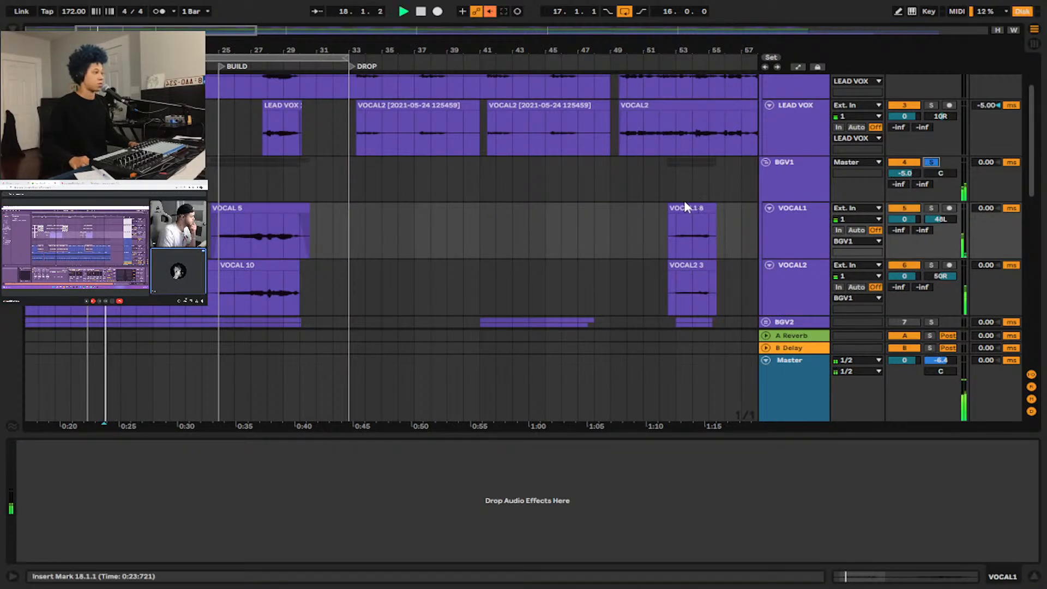
scroll(682, 201, up, 3)
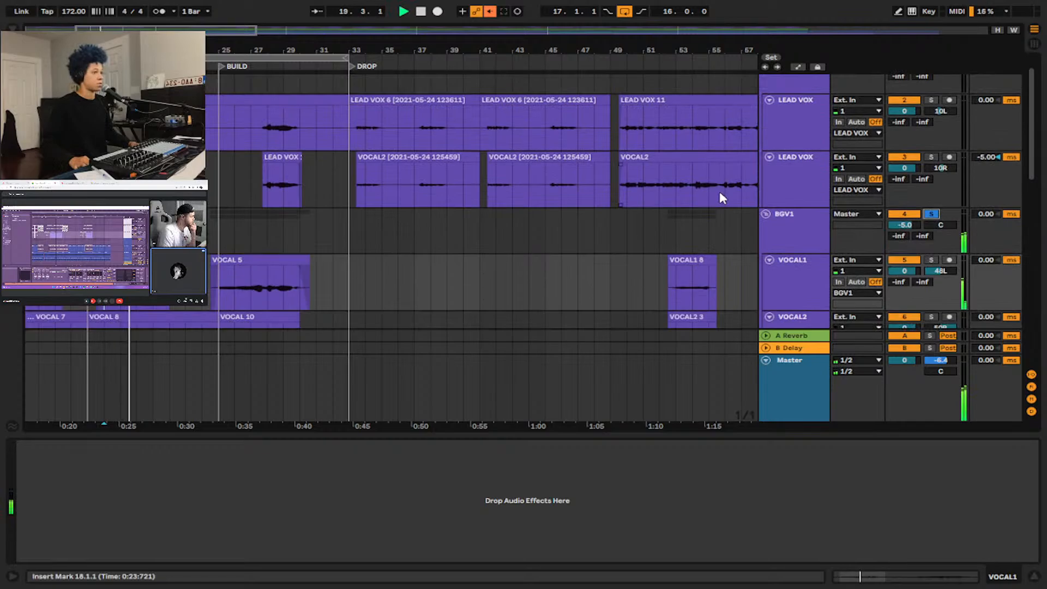
scroll(515, 179, down, 5)
Show the BGV1 group's EQ Eight while the vocals play, and stop playback.
click(808, 148)
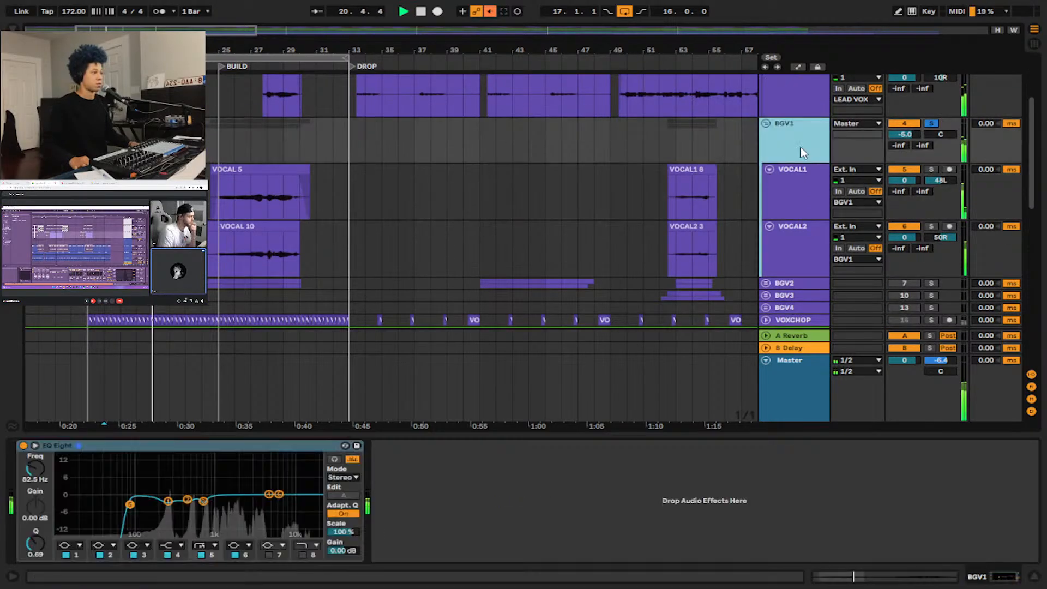
scroll(304, 194, down, 5)
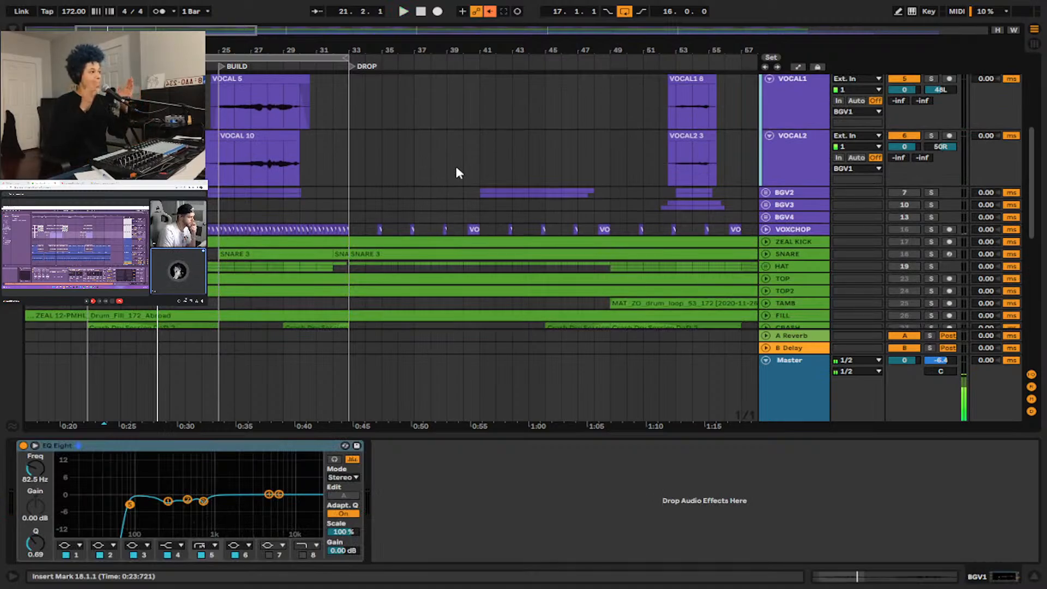
scroll(763, 158, up, 4)
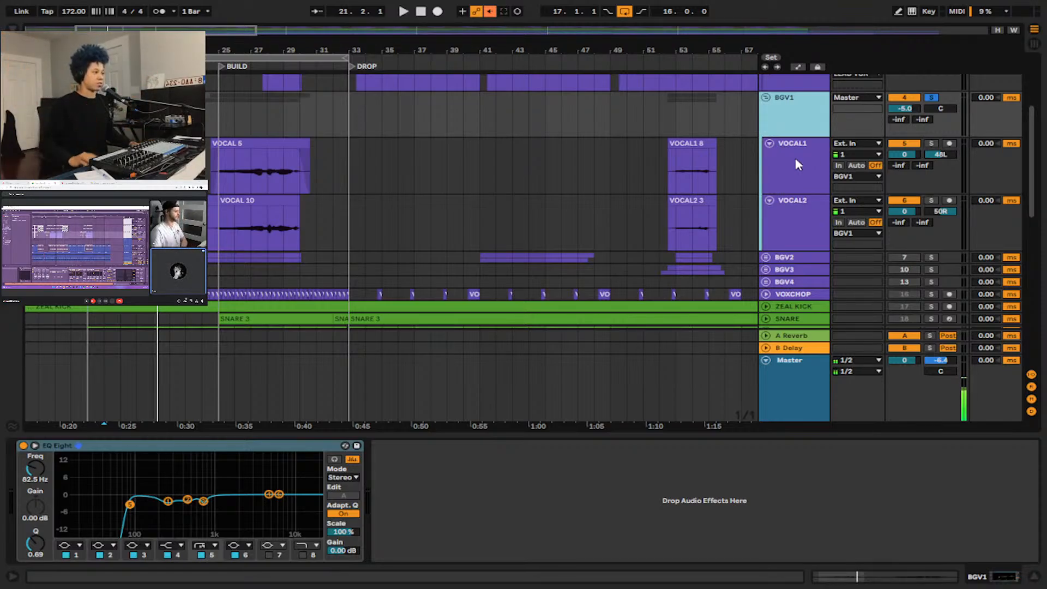
Unfold the BGV2 group to show its two VOCAL3 tracks.
scroll(788, 163, down, 4)
scroll(475, 151, up, 3)
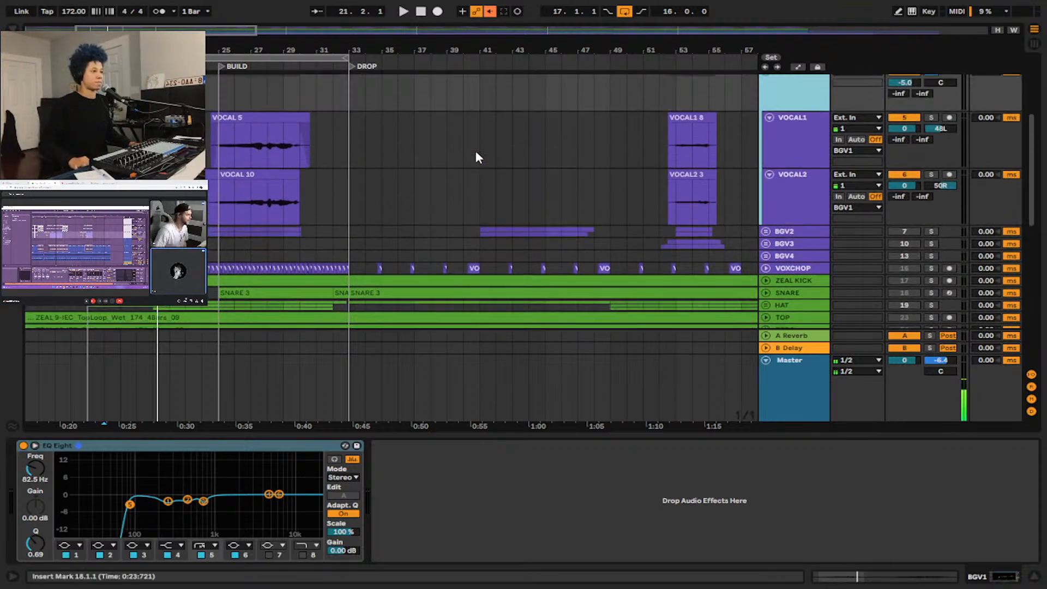
click(766, 232)
scroll(774, 232, down, 1)
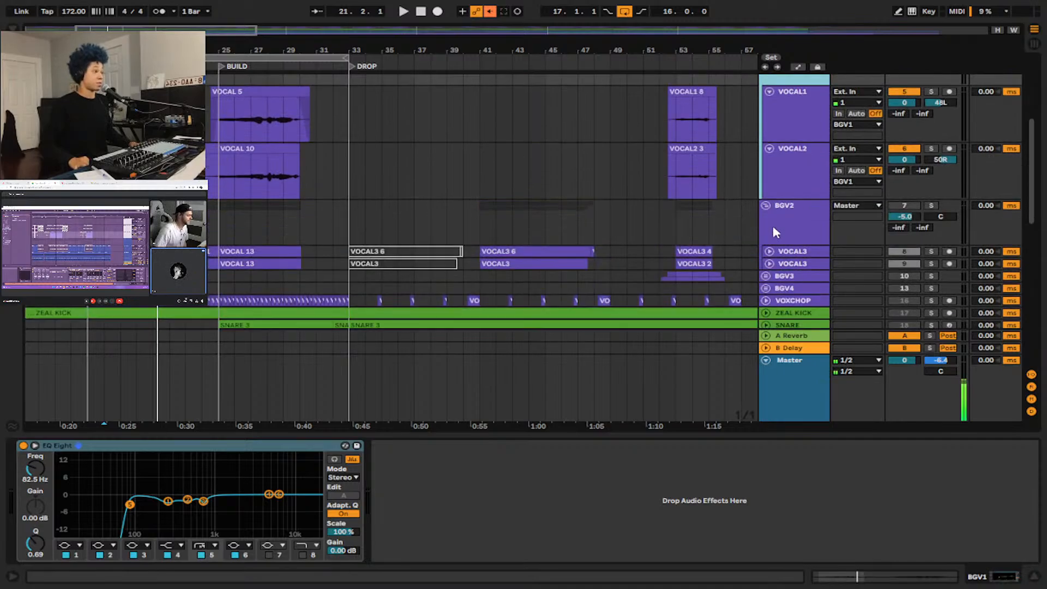
Show the BGV1 and BGV2 groups' device chains in turn to compare the two background vocal groups.
click(786, 225)
scroll(787, 223, up, 3)
click(800, 142)
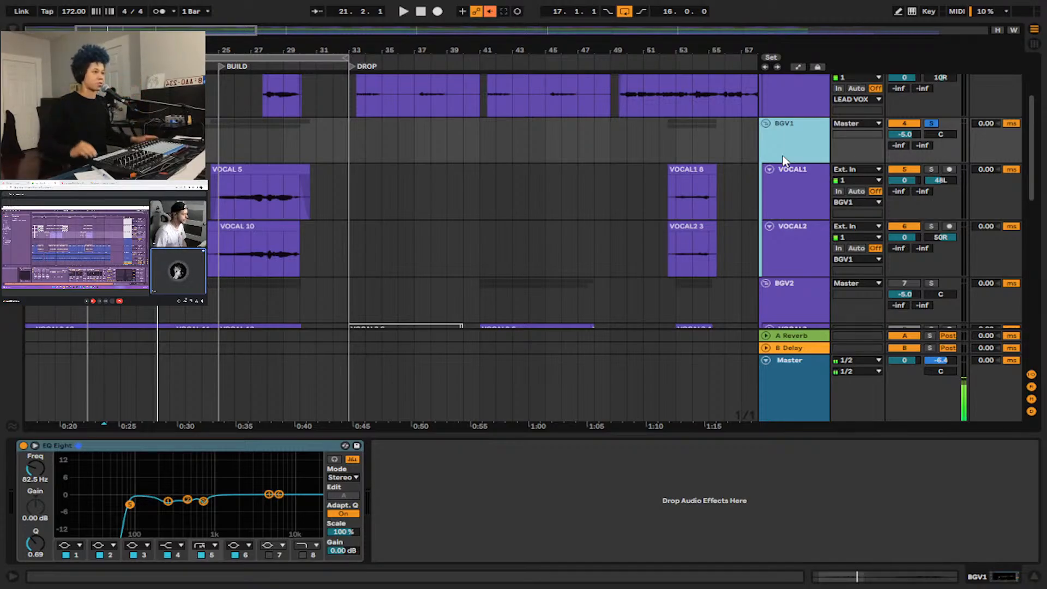
scroll(112, 218, down, 3)
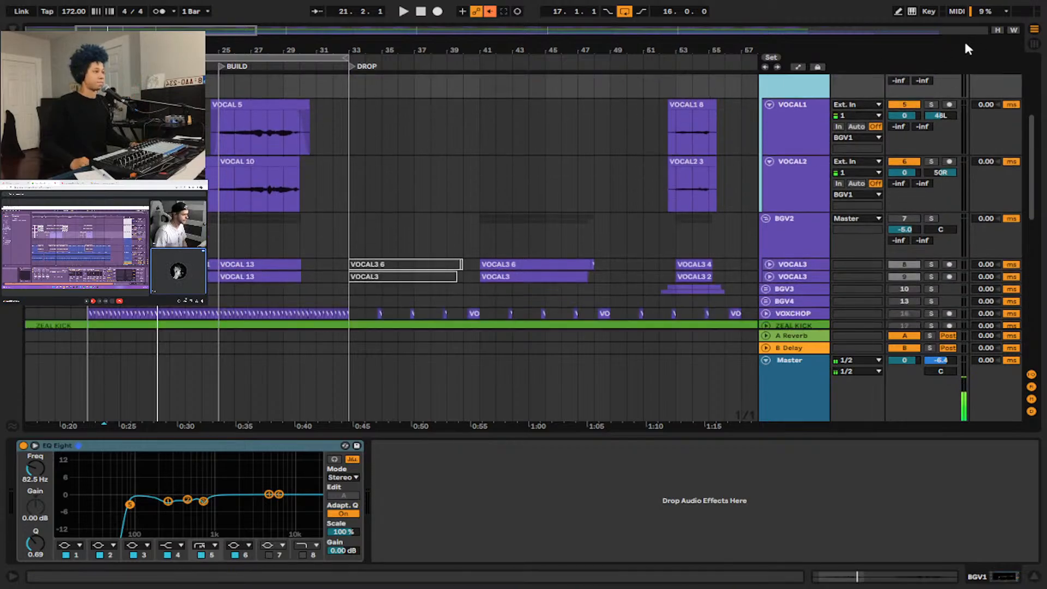
scroll(772, 158, up, 2)
scroll(784, 219, down, 4)
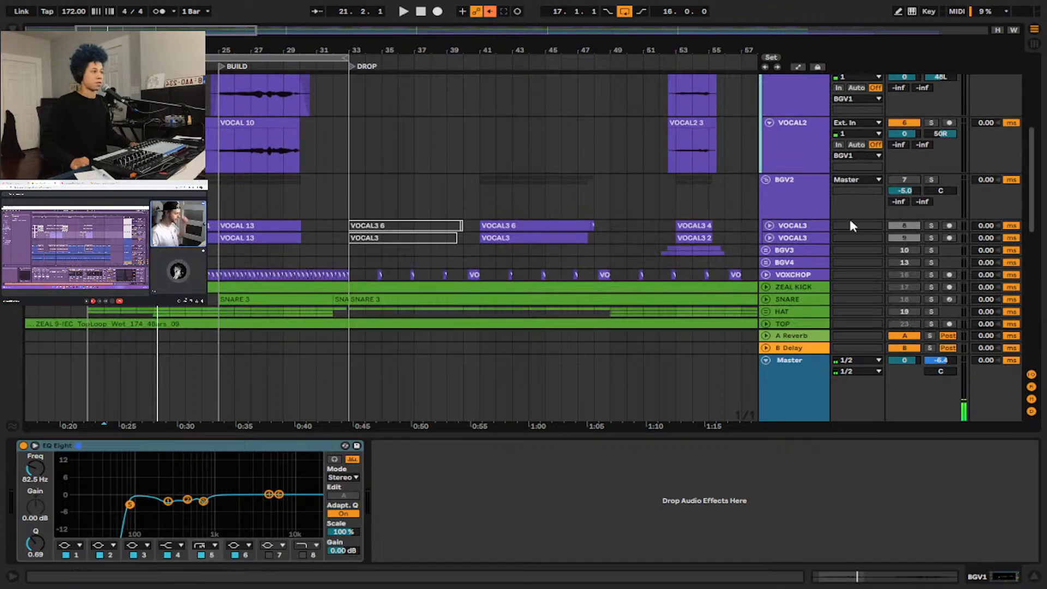
click(771, 207)
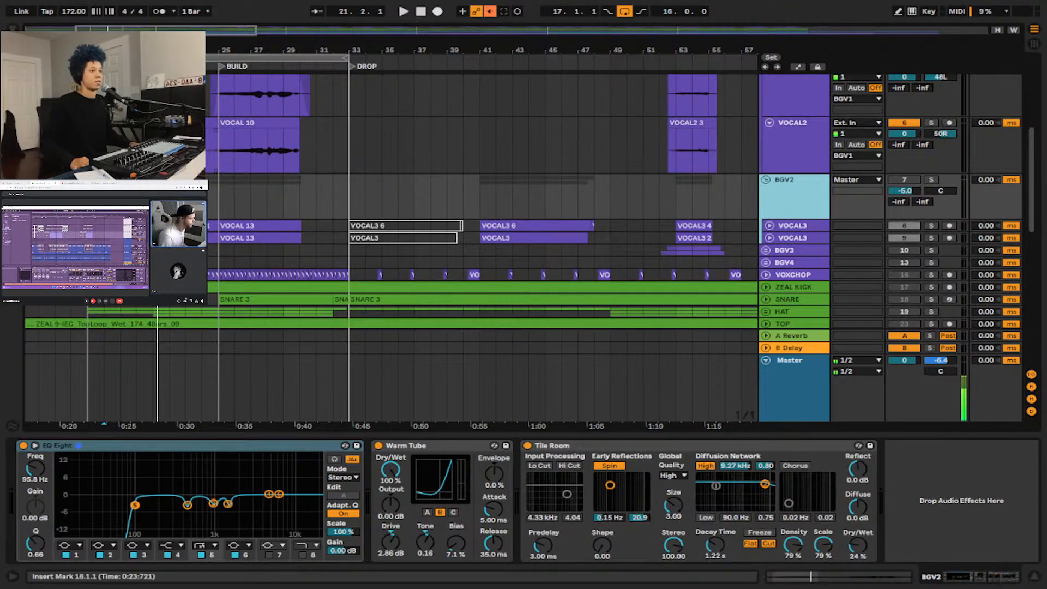
scroll(491, 207, up, 2)
scroll(841, 216, down, 1)
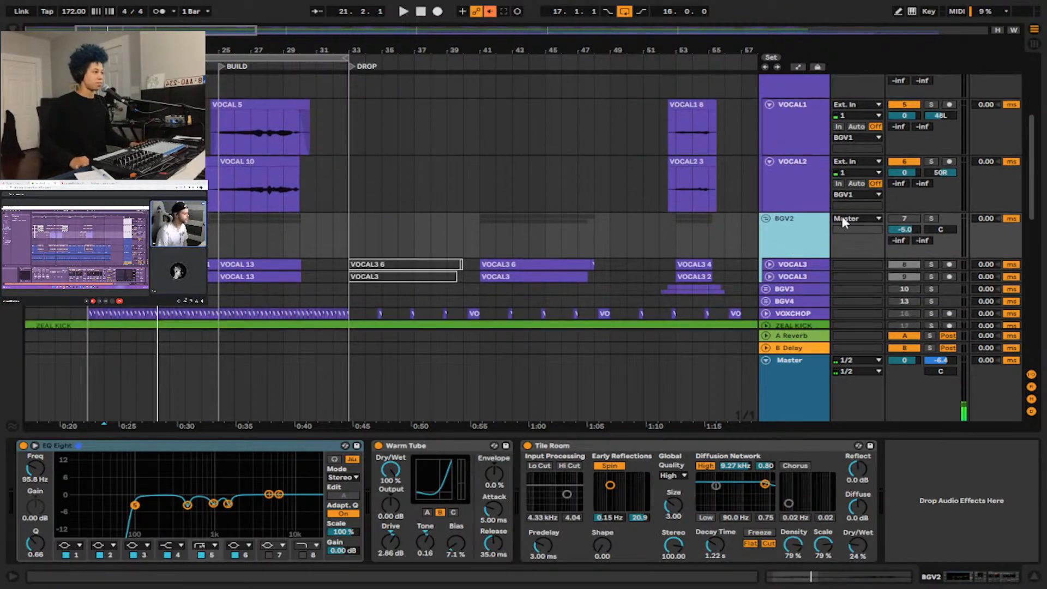
Activate and solo the BGV2 group, and place the insert marker at bar 17.
click(912, 217)
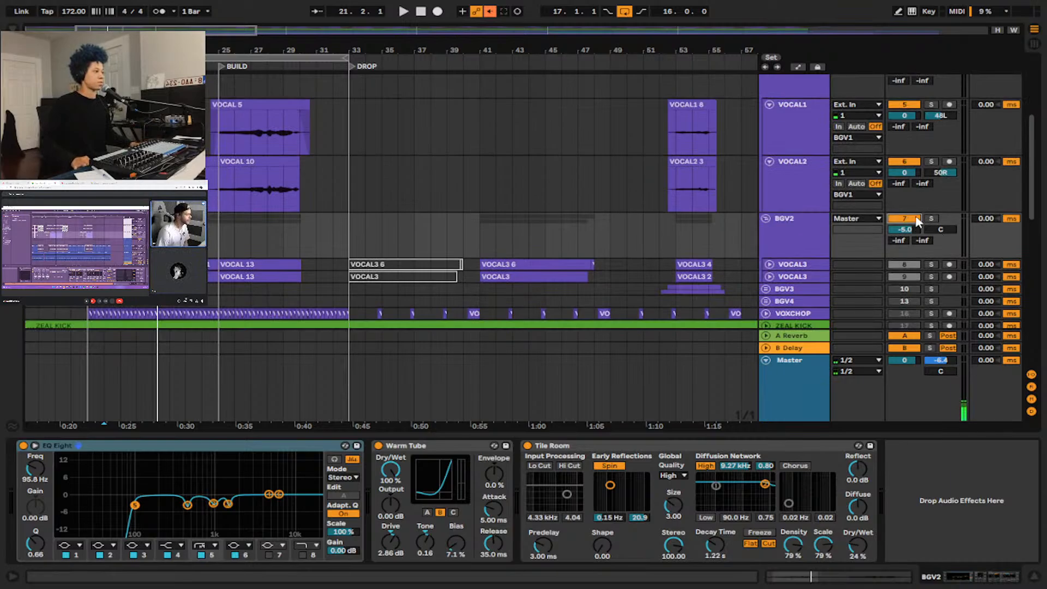
click(932, 219)
scroll(482, 202, down, 4)
scroll(482, 201, up, 3)
click(90, 66)
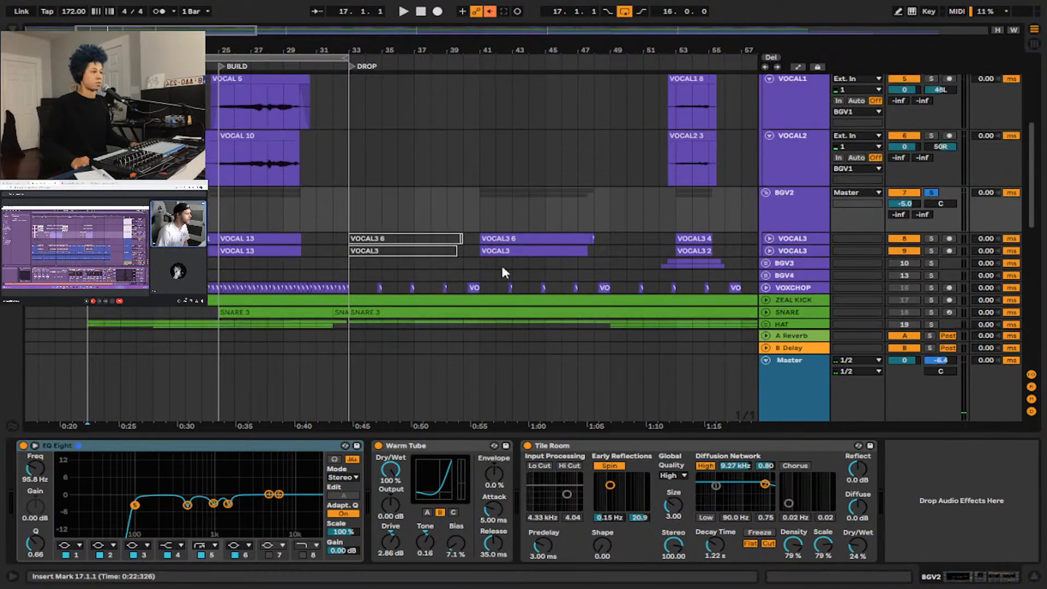
Unfold the lower VOCAL3 track and audition the BGV2 vocals from bar 18.
click(769, 251)
scroll(164, 251, down, 2)
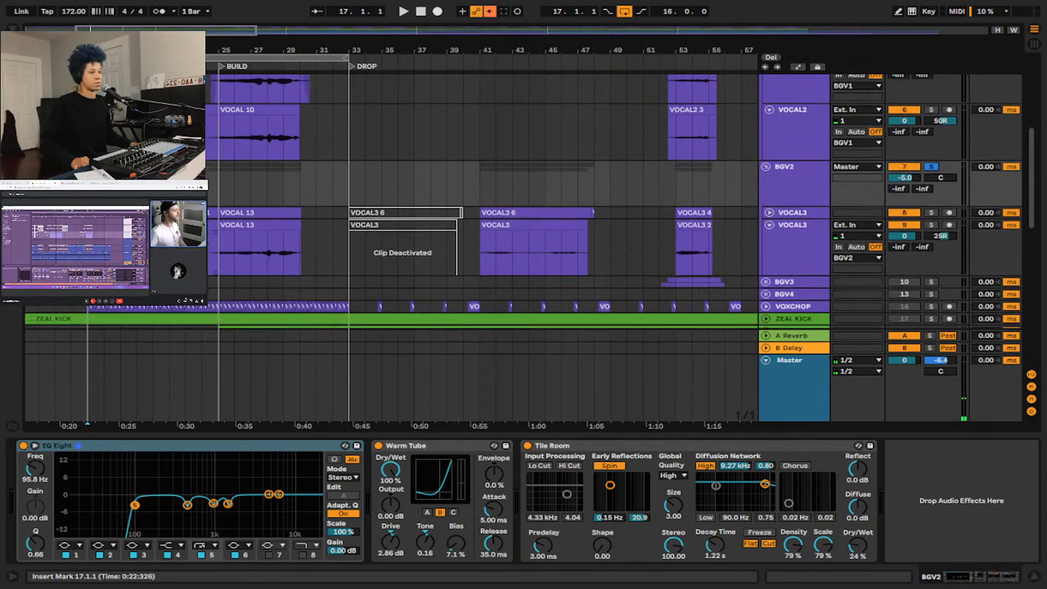
click(103, 251)
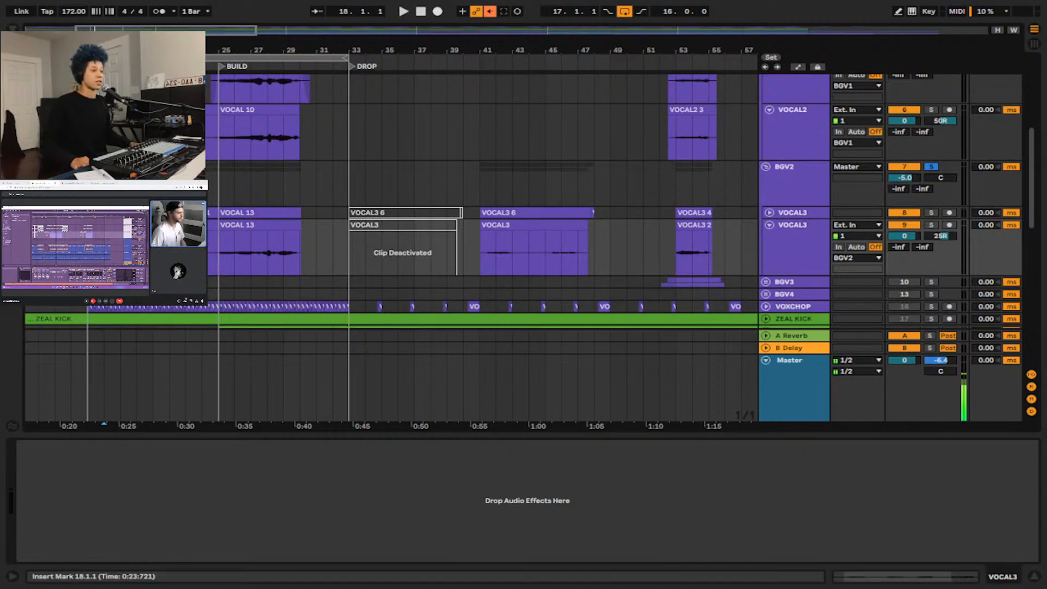
click(88, 186)
key(space)
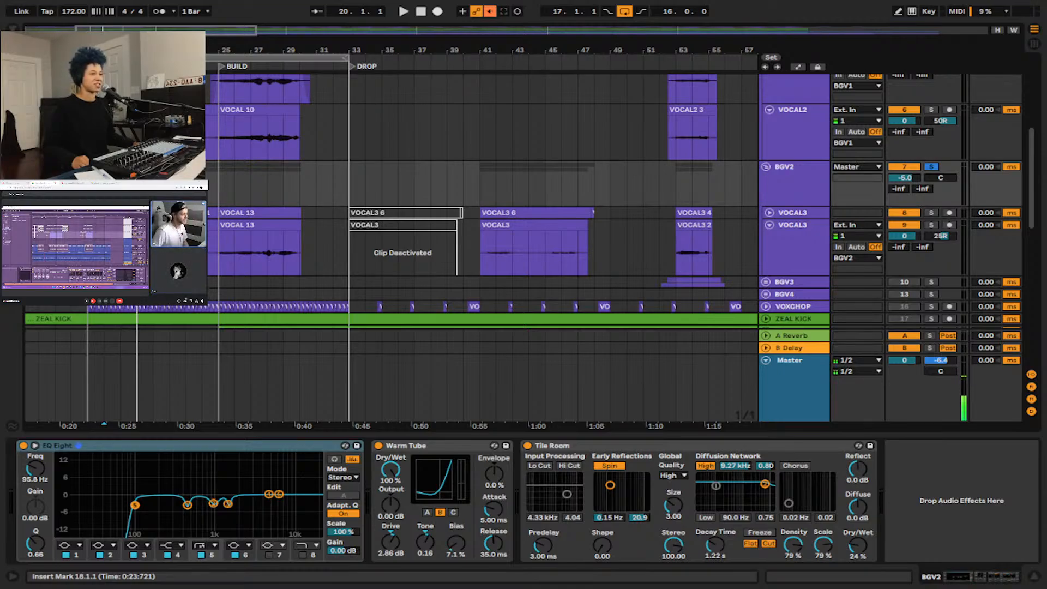
Move the insert marker back to bar 17 and compare the BGV1 and BGV2 clips around the BUILD section.
key(plus)
key(plus)
key(Left)
key(Left)
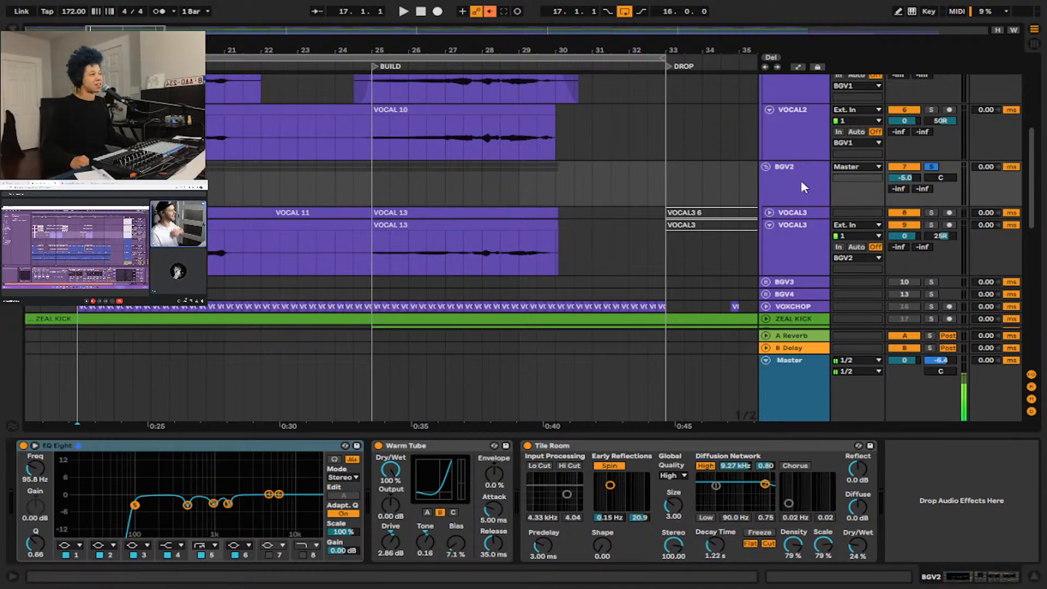
scroll(799, 180, up, 3)
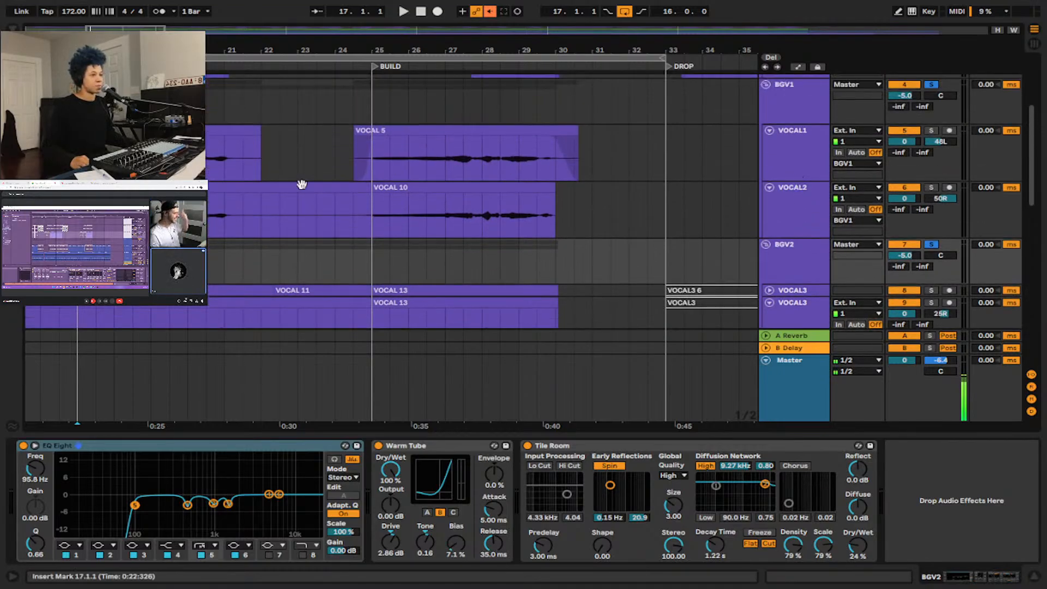
scroll(274, 192, down, 3)
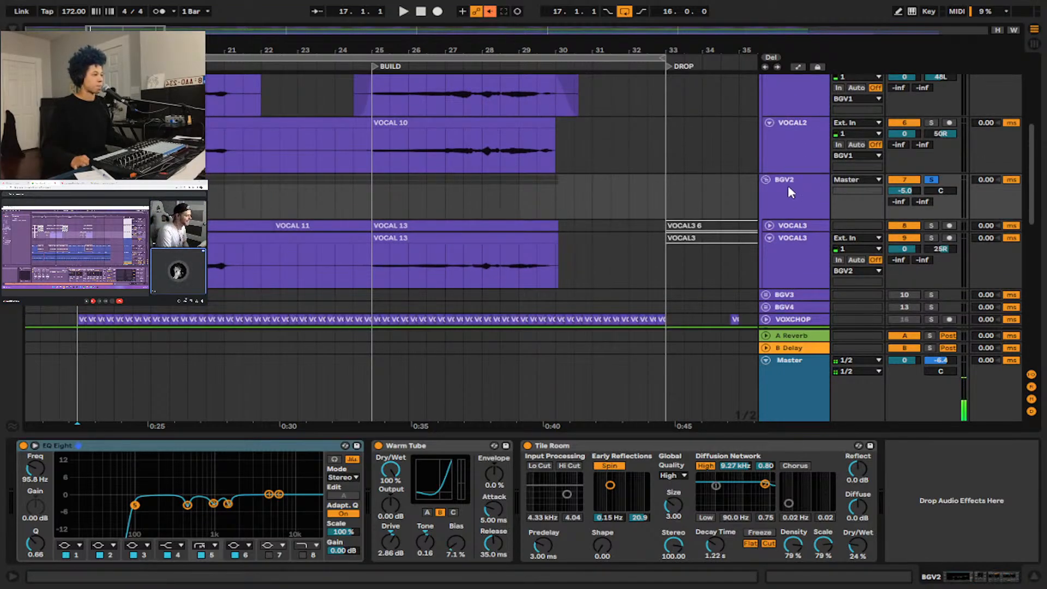
Unfold the upper VOCAL3 track and inspect both VOCAL3 tracks' waveforms and panning against those of BGV1.
click(769, 226)
scroll(342, 180, down, 4)
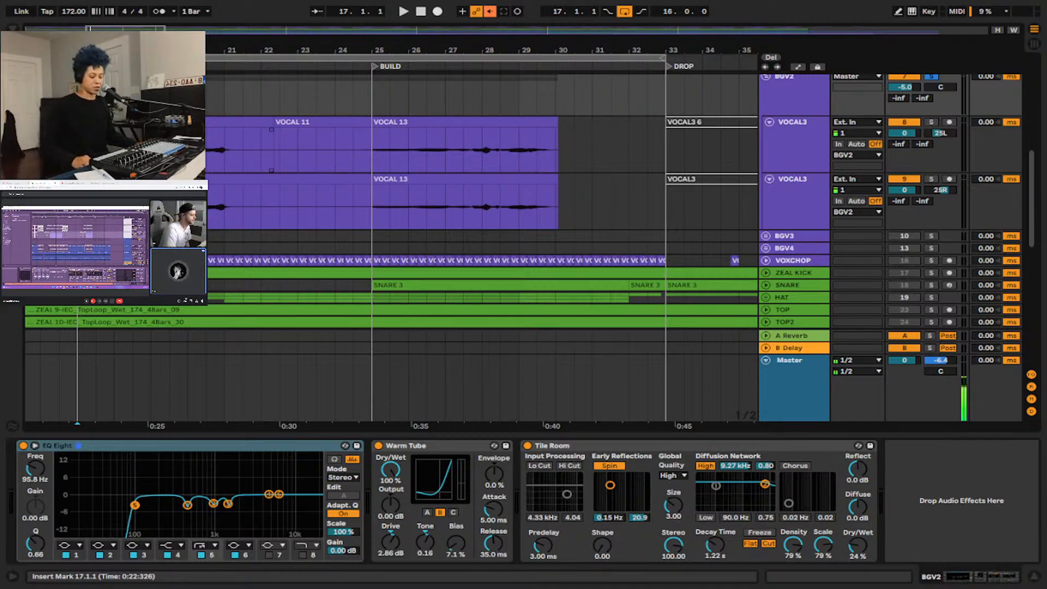
scroll(745, 166, up, 3)
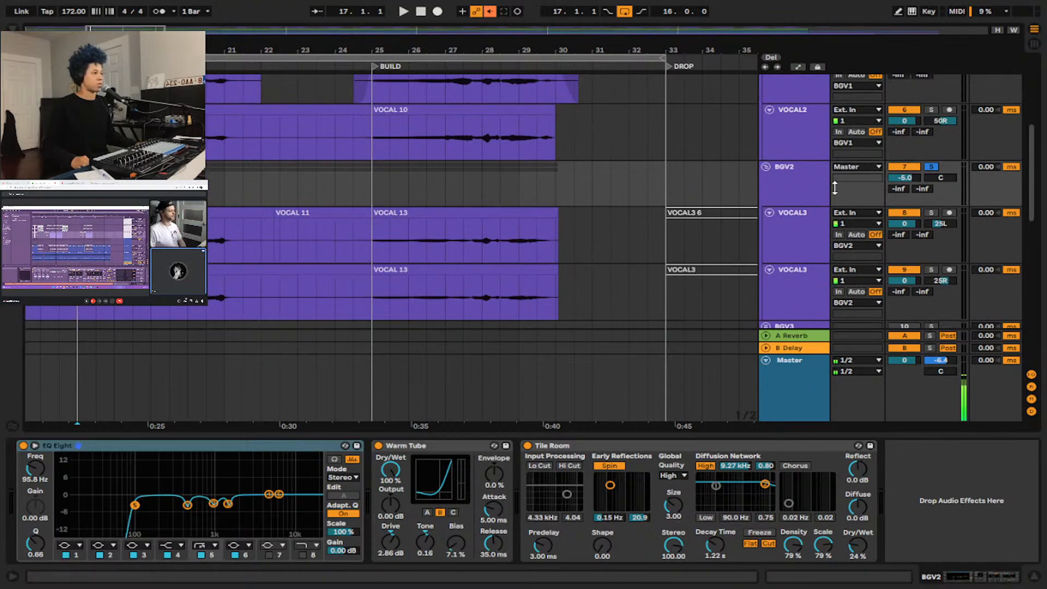
scroll(746, 175, up, 3)
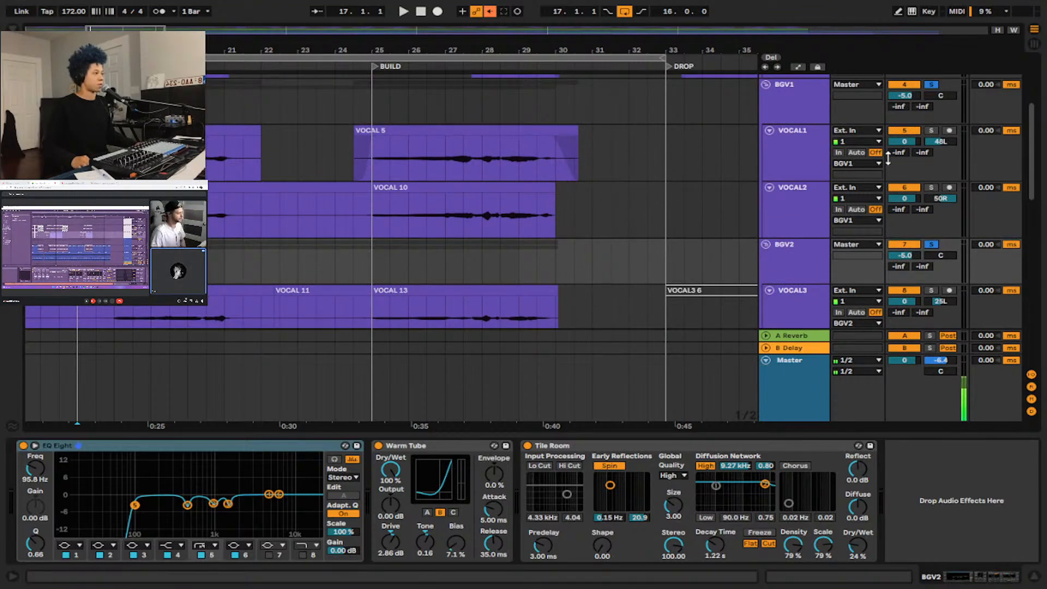
Play the soloed BGV1 and BGV2 groups together from bar 17, and stop playback.
key(space)
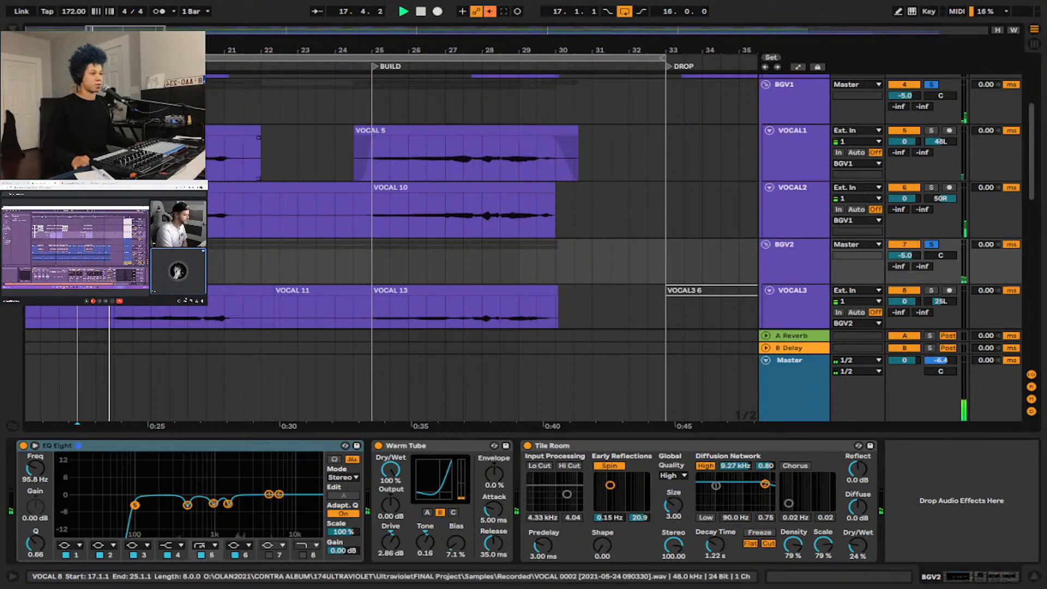
scroll(268, 185, down, 3)
scroll(817, 186, down, 3)
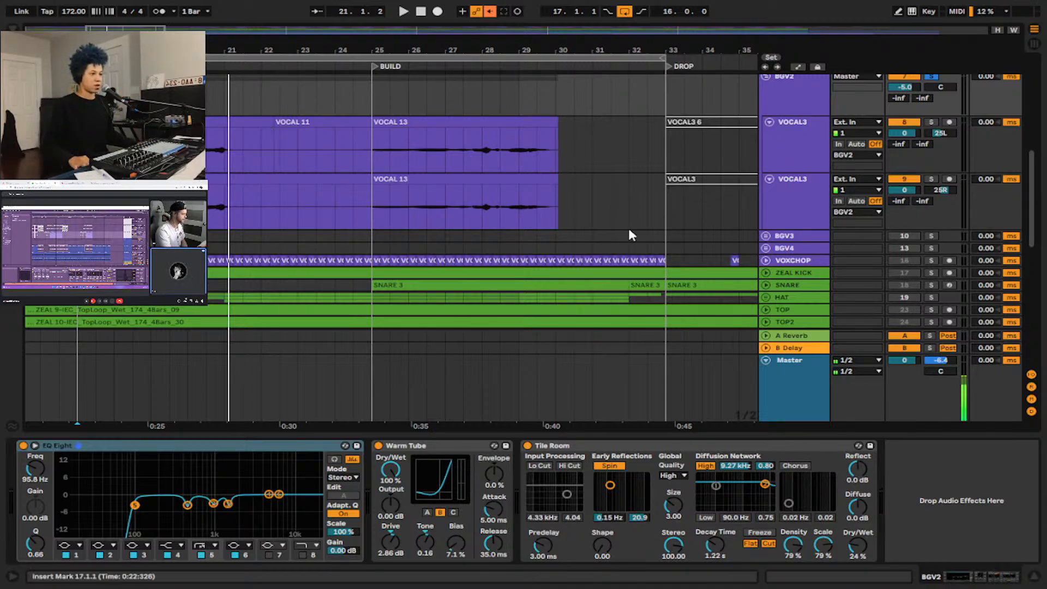
Audition the VOCAL3 clips in the drop from bar 53.
scroll(368, 199, down, 3)
scroll(470, 209, right, 5)
scroll(477, 214, right, 2)
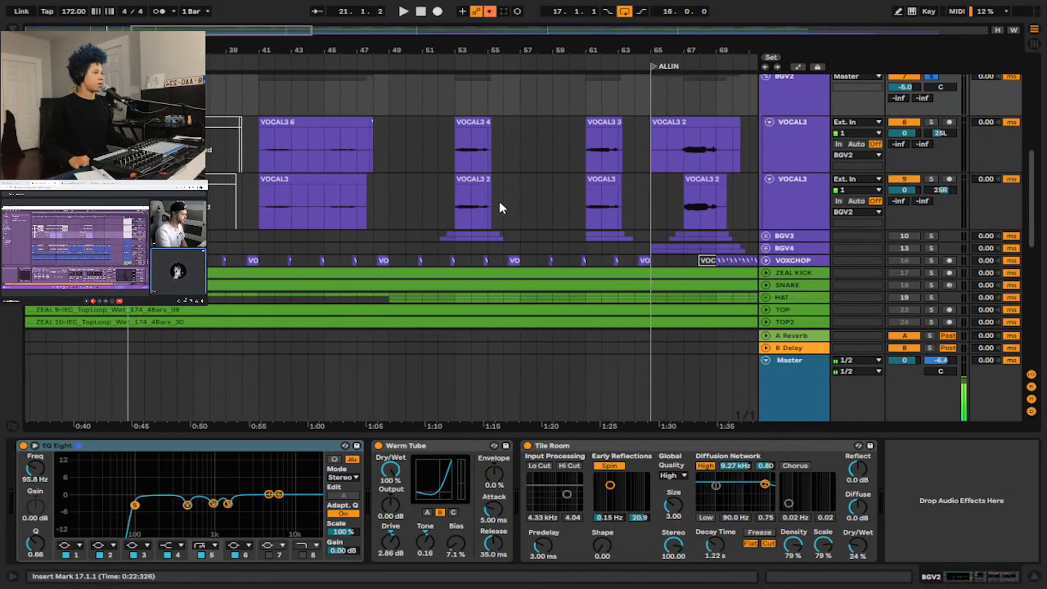
click(456, 147)
key(space)
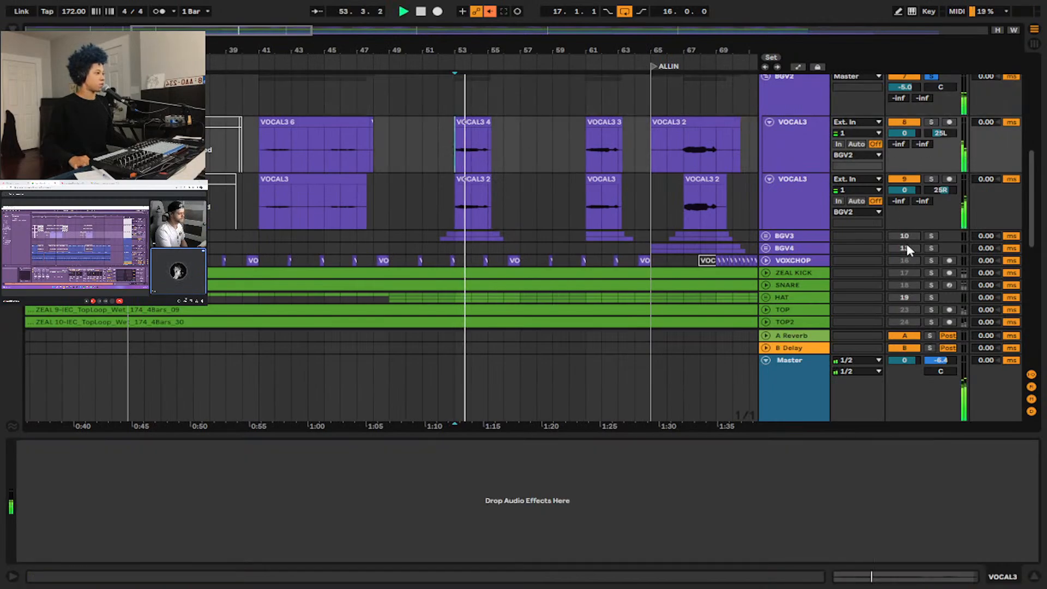
Unfold, activate and solo the BGV3 group, and replay the drop vocals from bar 53.
click(765, 235)
click(914, 133)
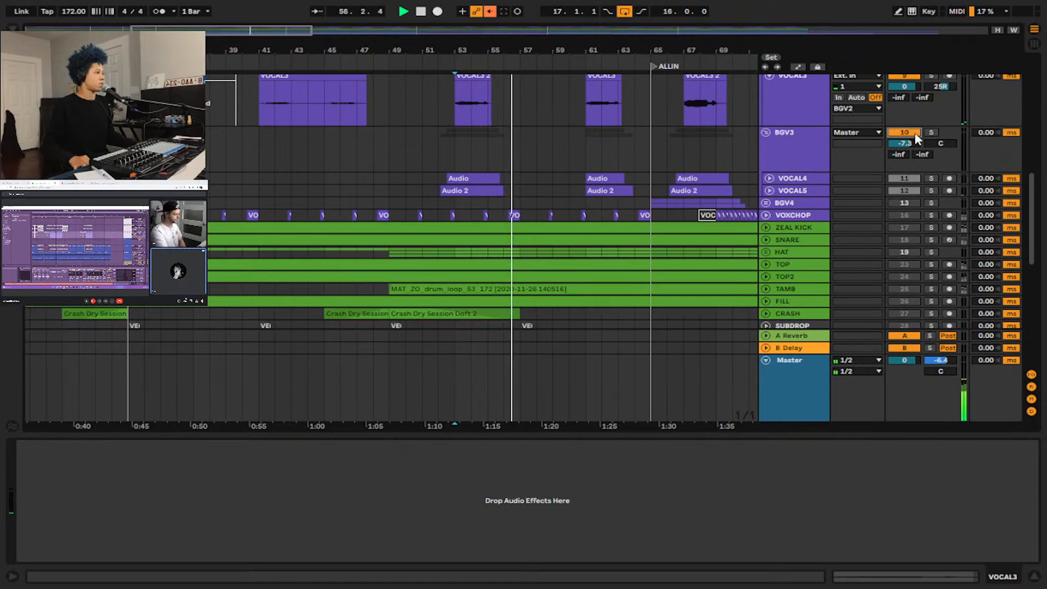
click(930, 133)
key(space)
key(space)
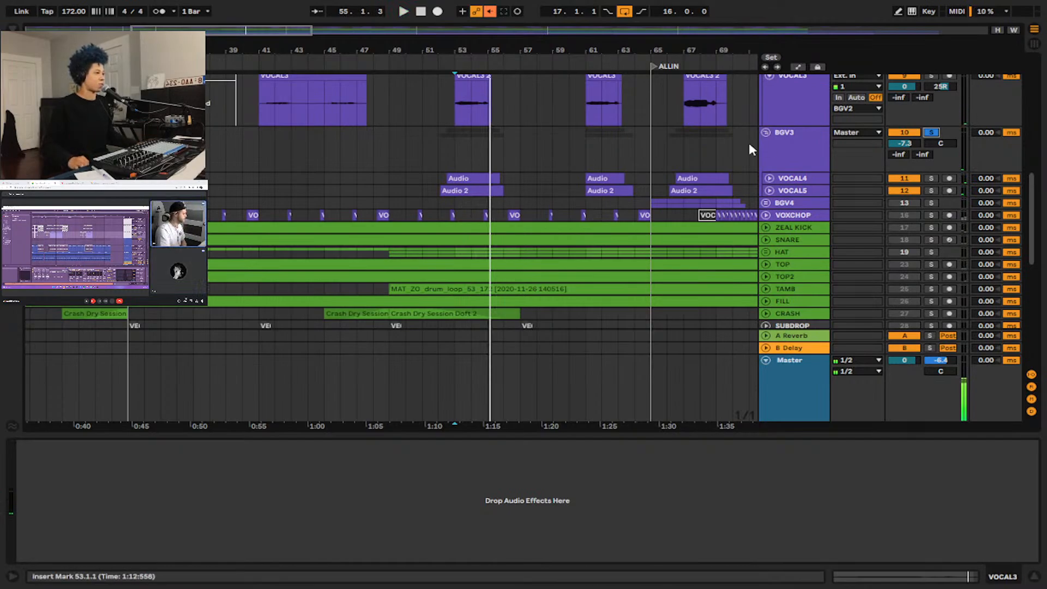
Activate and solo the BGV4 group, and audition the background vocals from the ALLIN section at bar 65.
click(657, 153)
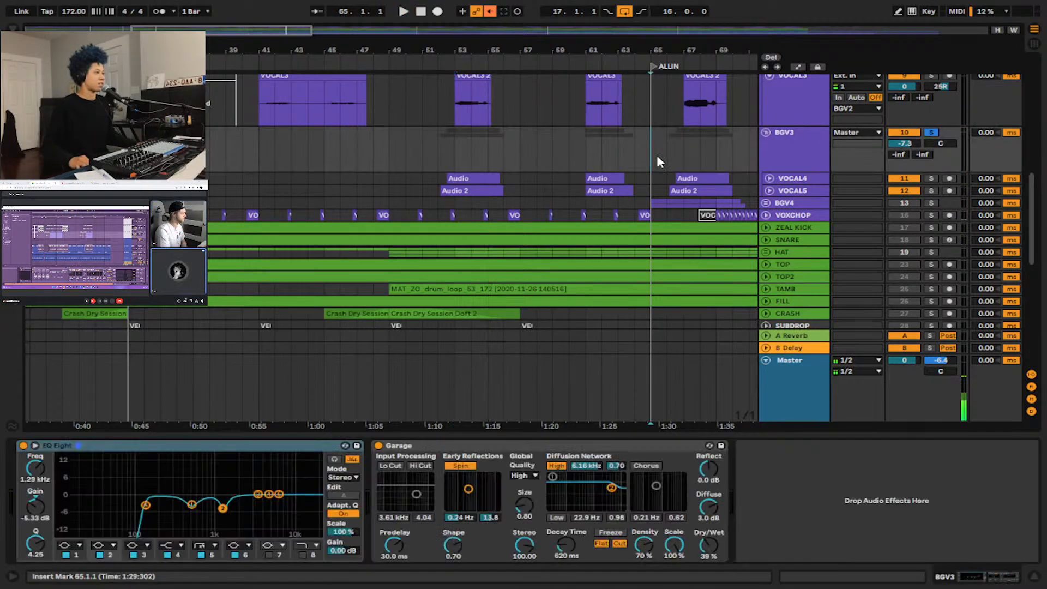
click(904, 203)
click(931, 203)
key(space)
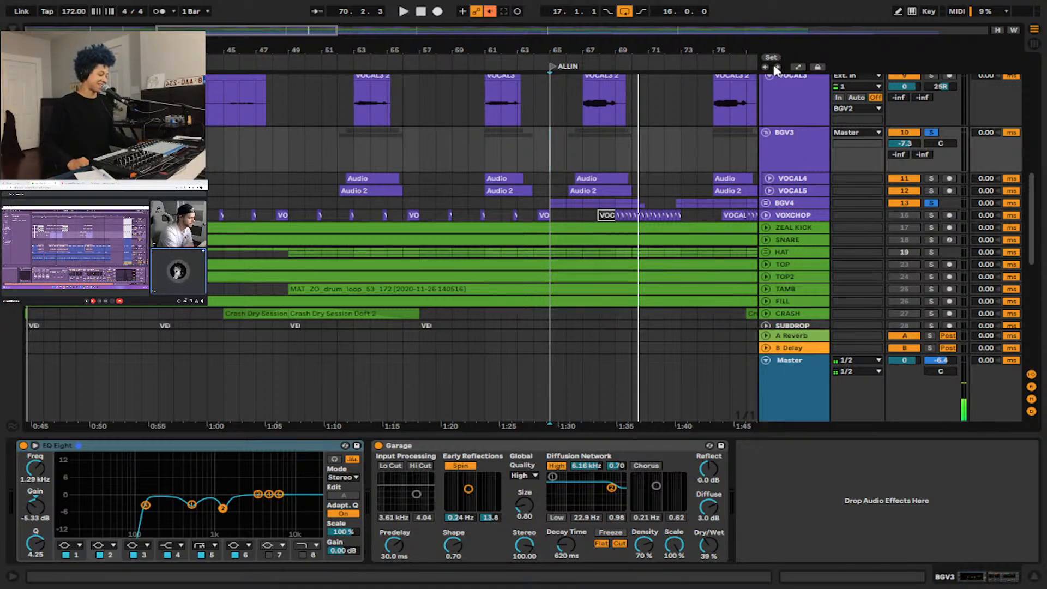
View the whole arrangement and show the VOXCHOP track's device chain.
scroll(432, 146, down, 2)
scroll(560, 151, down, 2)
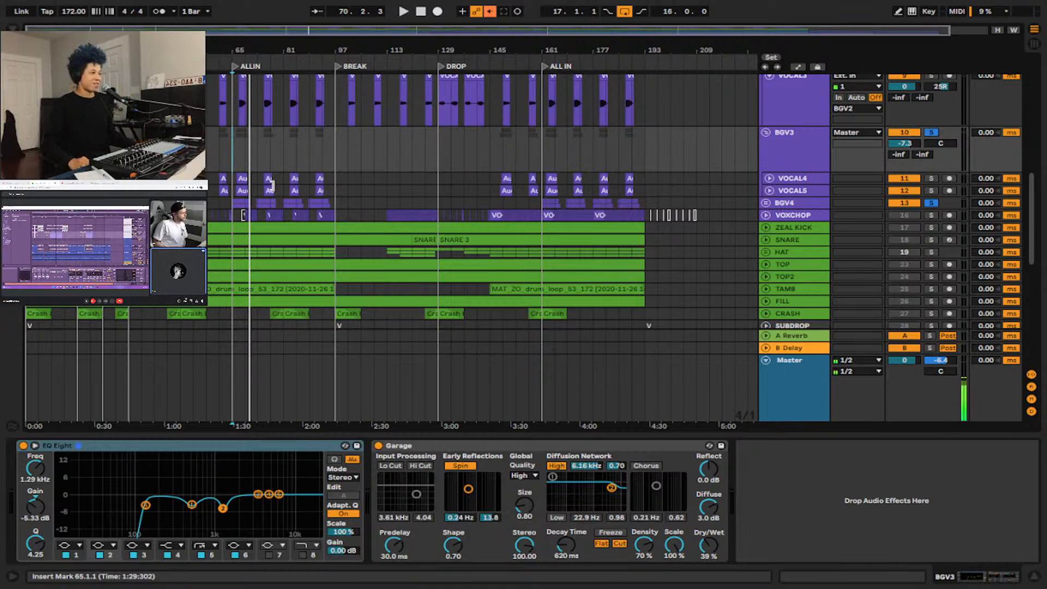
click(780, 218)
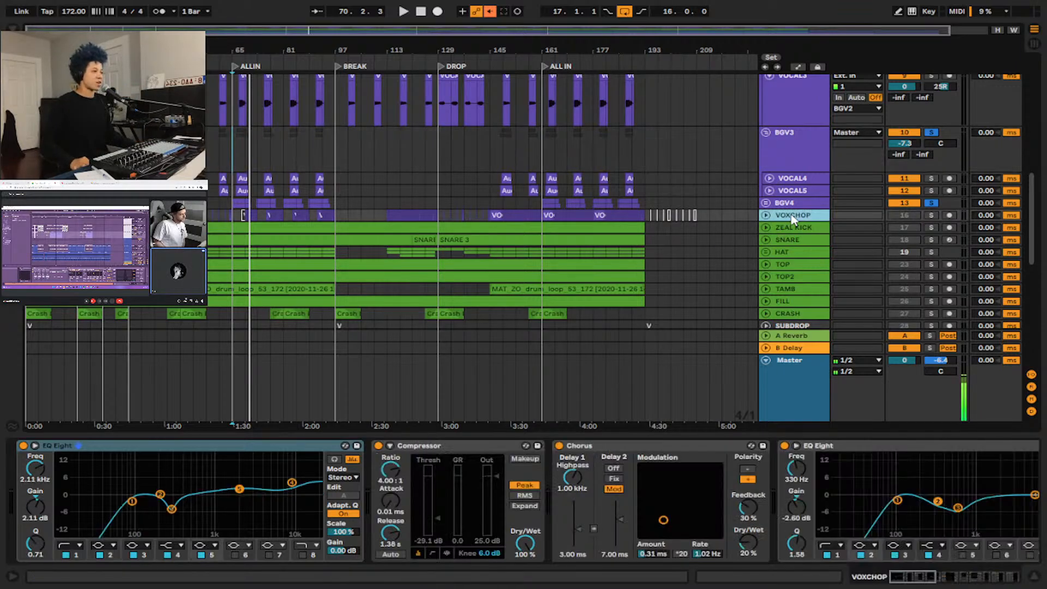
Unfold the BGV4 group and examine its VOCAL6 and VOCAL7 clips from the ALLIN through the BREAK section.
click(766, 203)
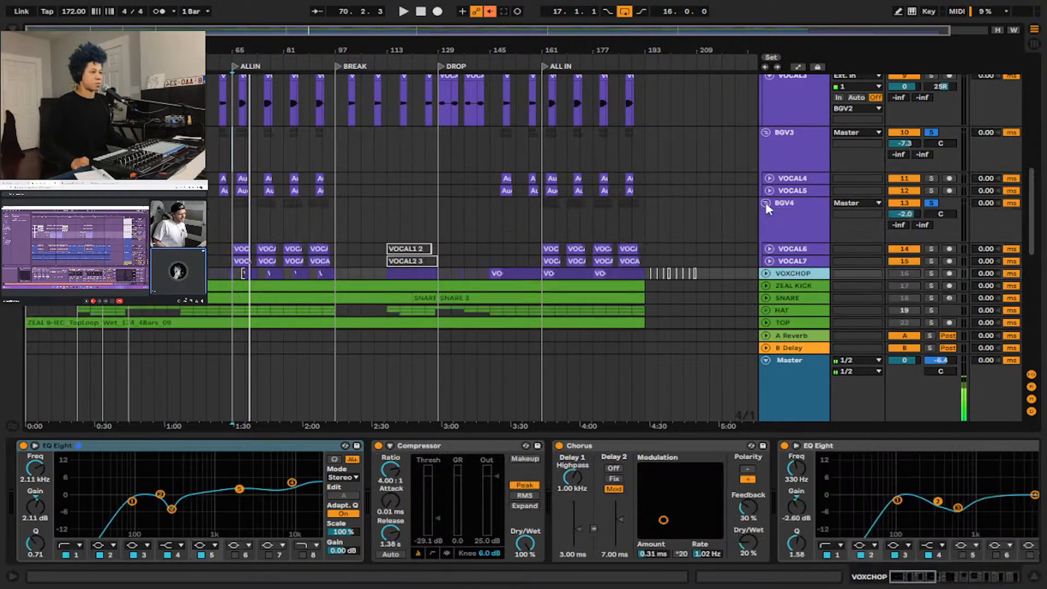
click(766, 203)
click(765, 204)
scroll(491, 212, down, 5)
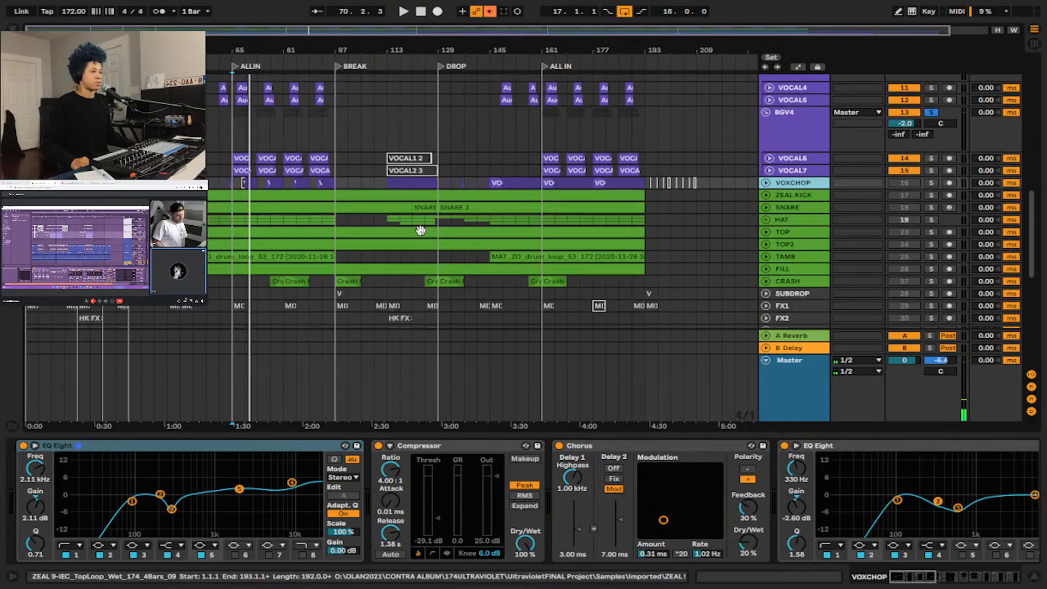
scroll(196, 164, up, 3)
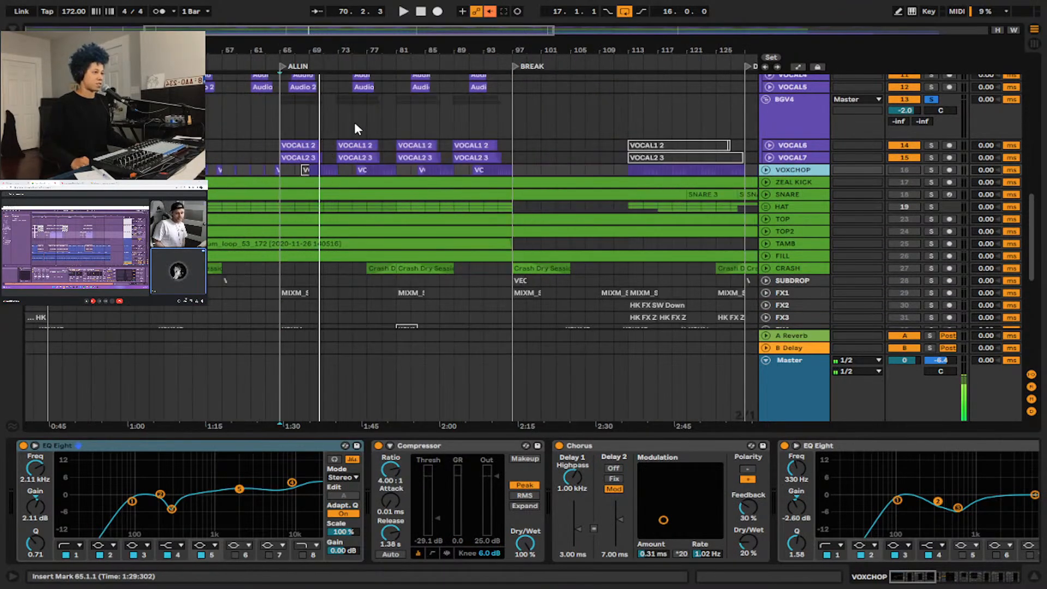
Place the insert marker at bar 65 on the BGV4 group and show its EQ Eight and Small Room reverb.
click(287, 126)
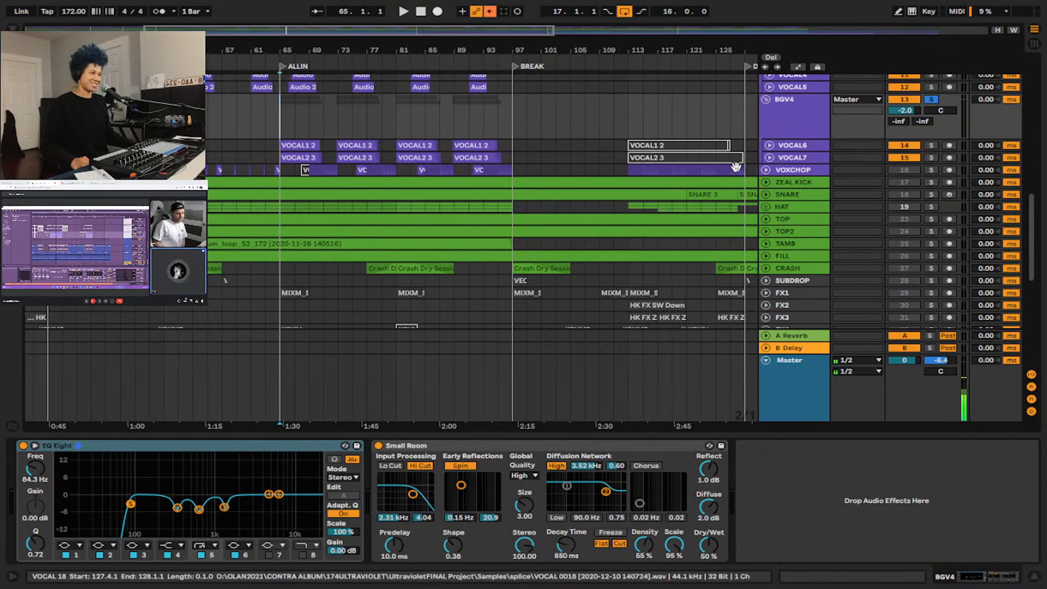
scroll(840, 179, up, 3)
scroll(839, 234, down, 1)
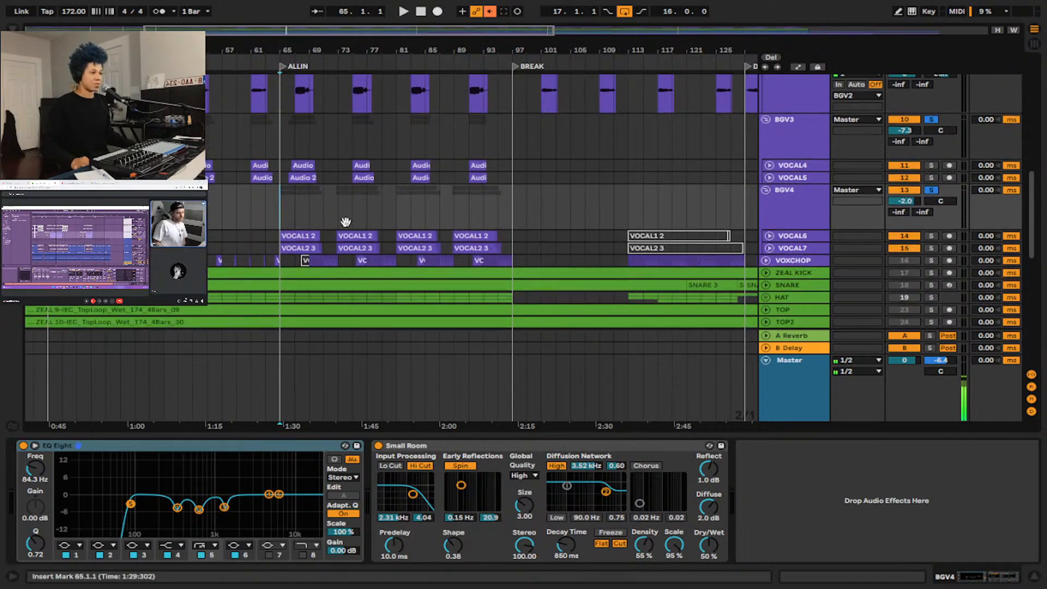
Solo the VOXCHOP track and bring its clips before the ALLIN section into view.
click(931, 221)
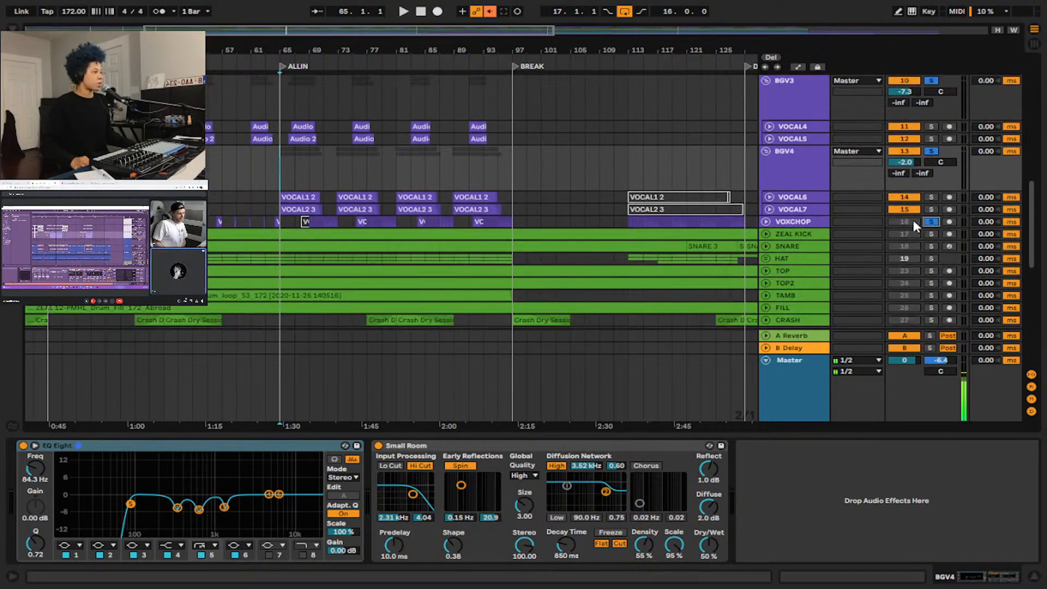
scroll(252, 198, left, 5)
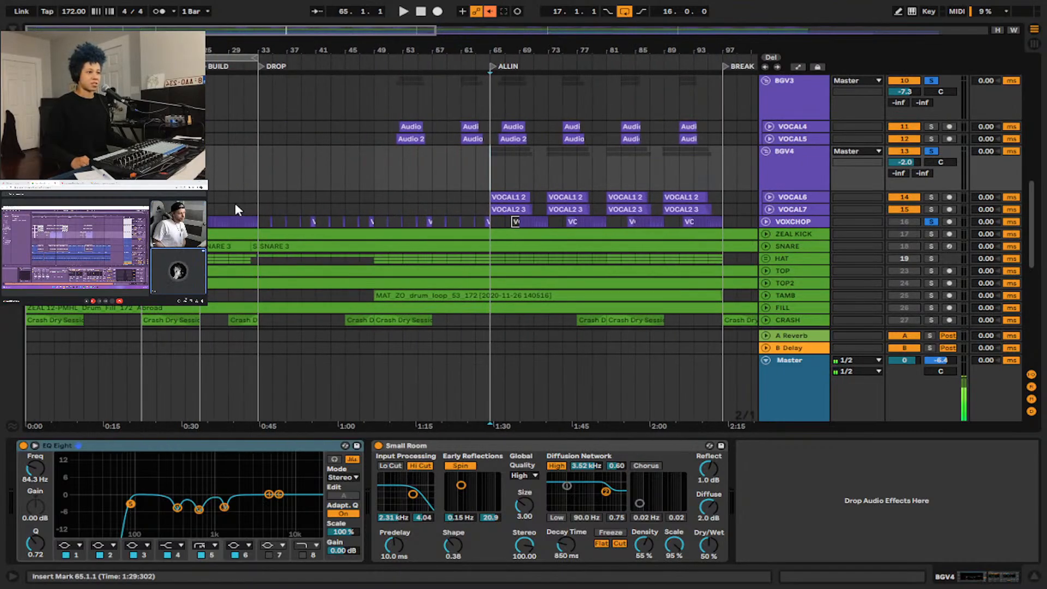
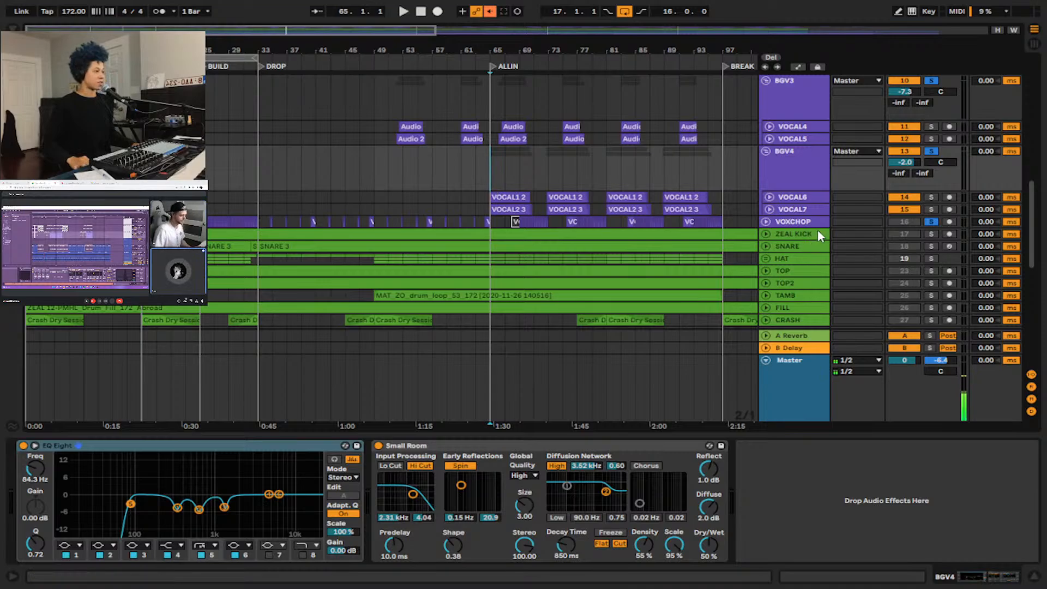
Audition the soloed vocal tracks from bar 17 and again from bar 69 in the ALLIN section.
click(802, 221)
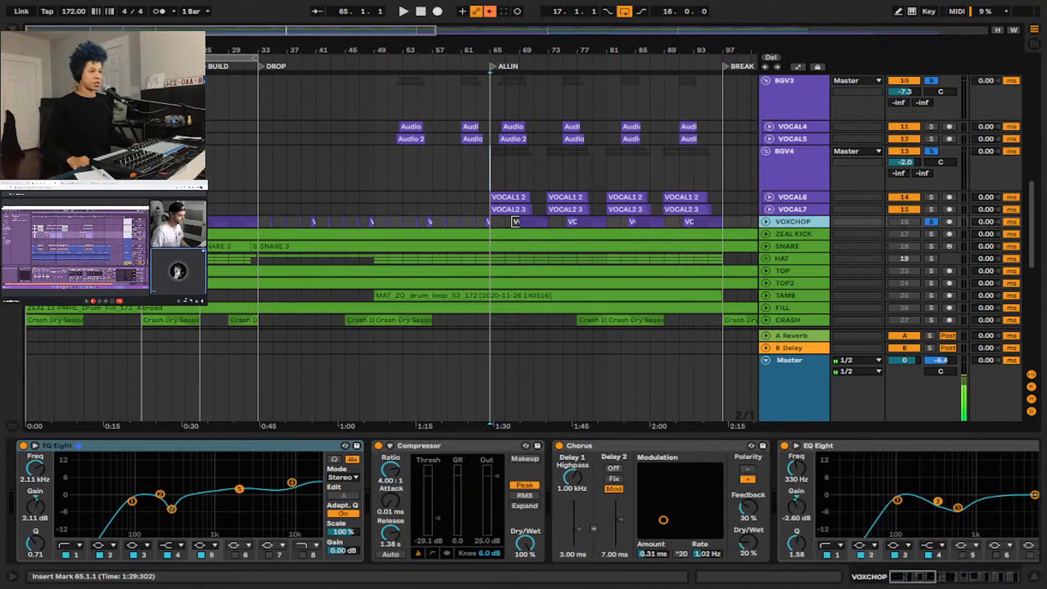
click(142, 170)
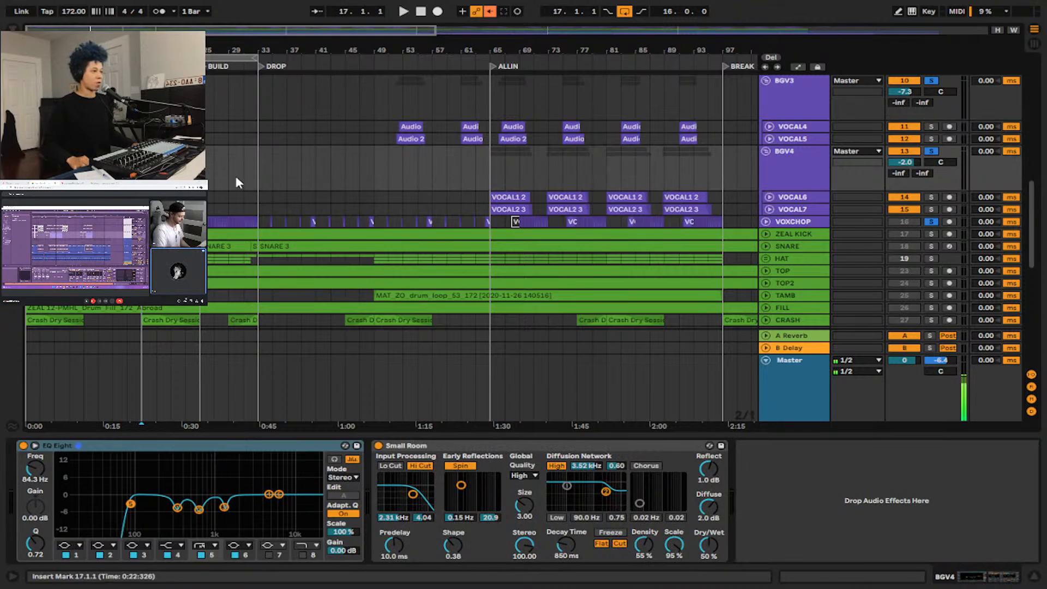
key(space)
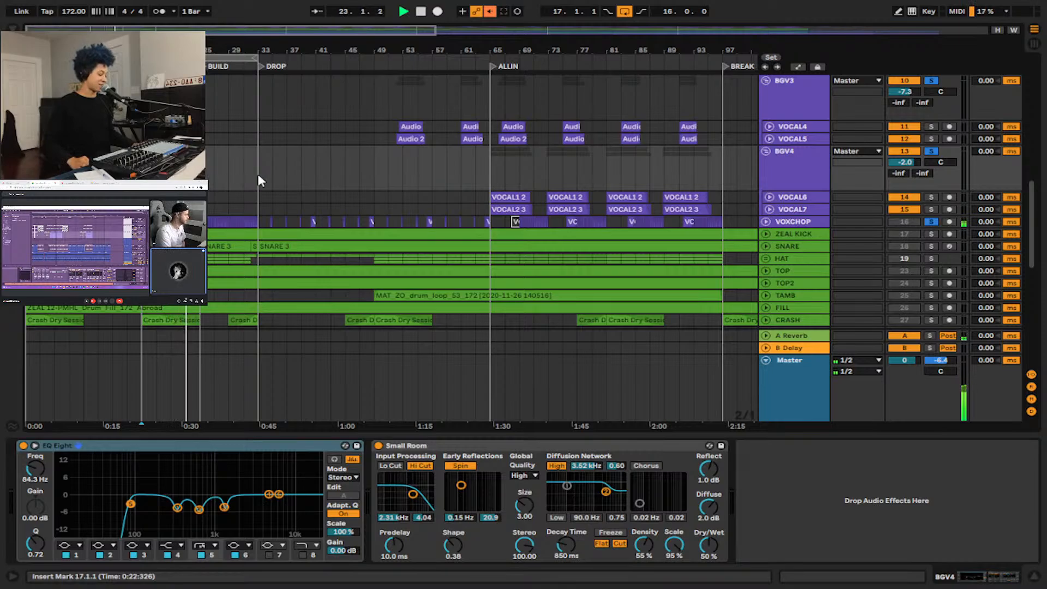
click(522, 163)
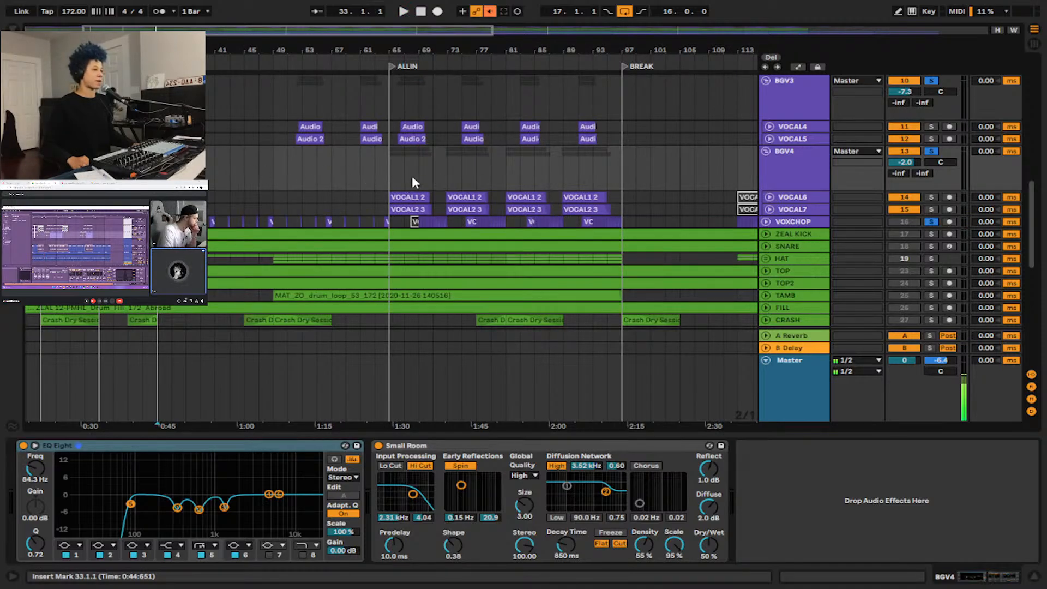
key(space)
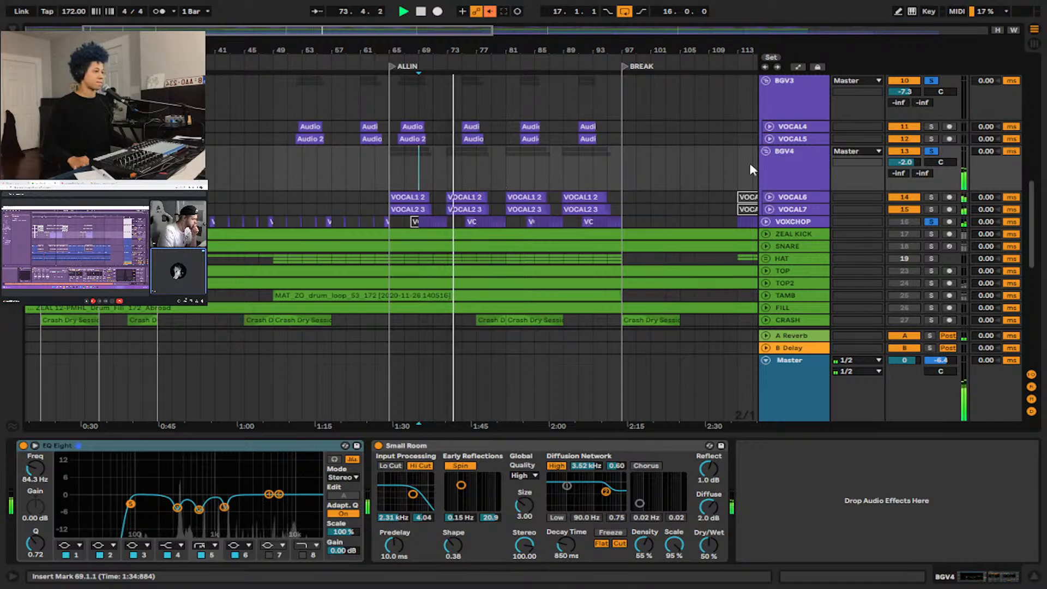
Turn off the solos on the VOXCHOP track and the background vocal groups.
scroll(608, 180, down, 1)
scroll(610, 185, down, 2)
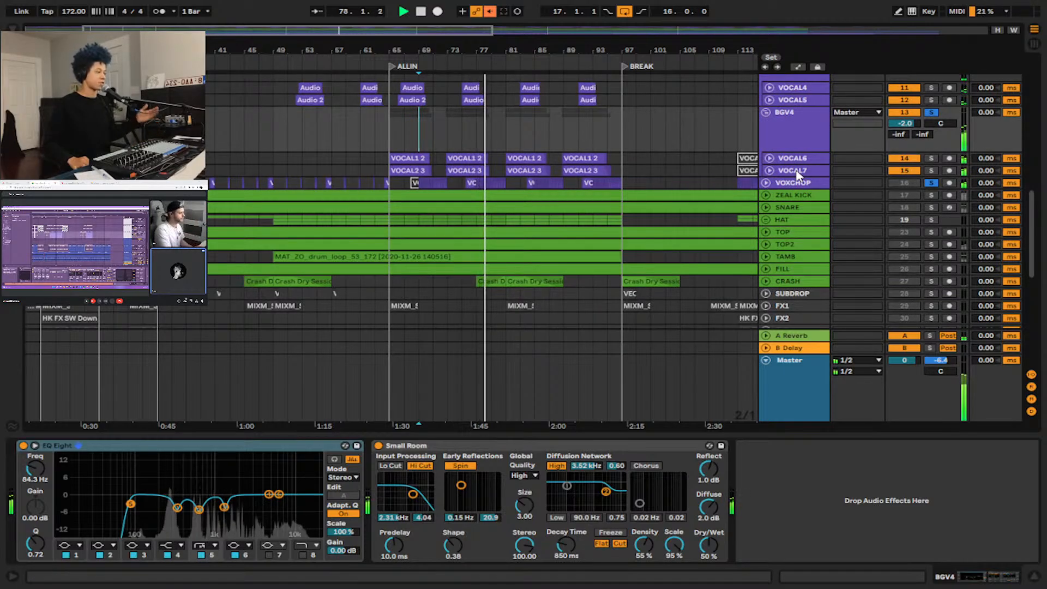
click(927, 182)
Fold the LEAD VOX group and the BGV1 through BGV4 groups.
scroll(785, 204, up, 4)
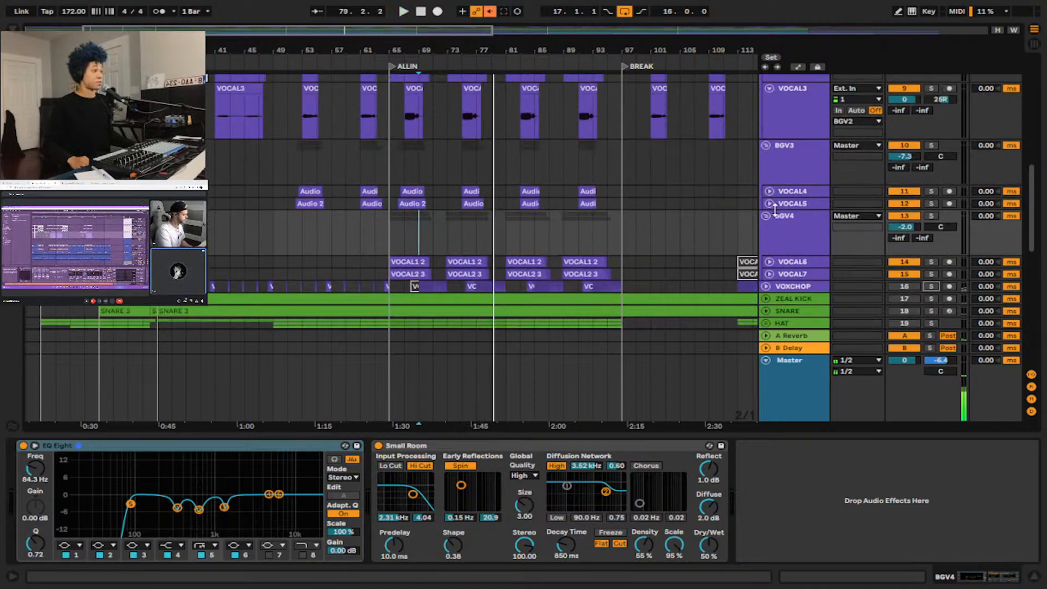
scroll(767, 218, up, 5)
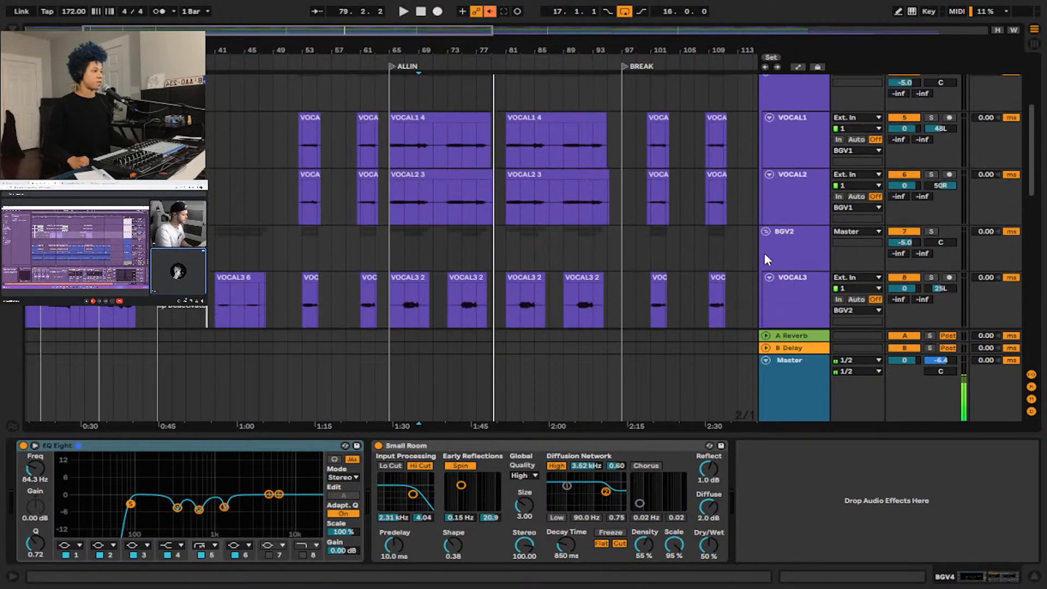
scroll(766, 223, up, 5)
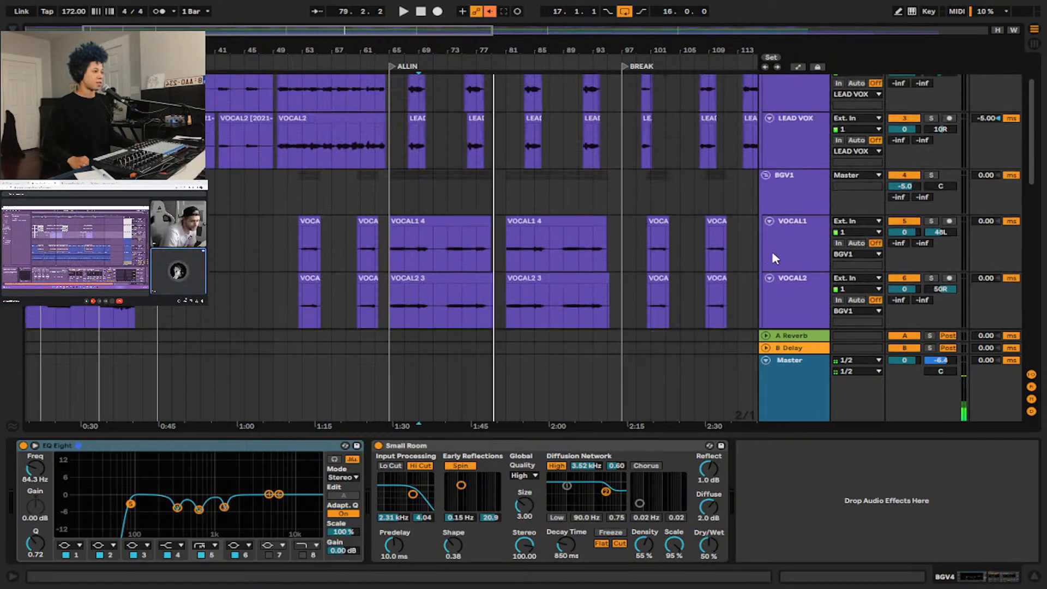
click(766, 80)
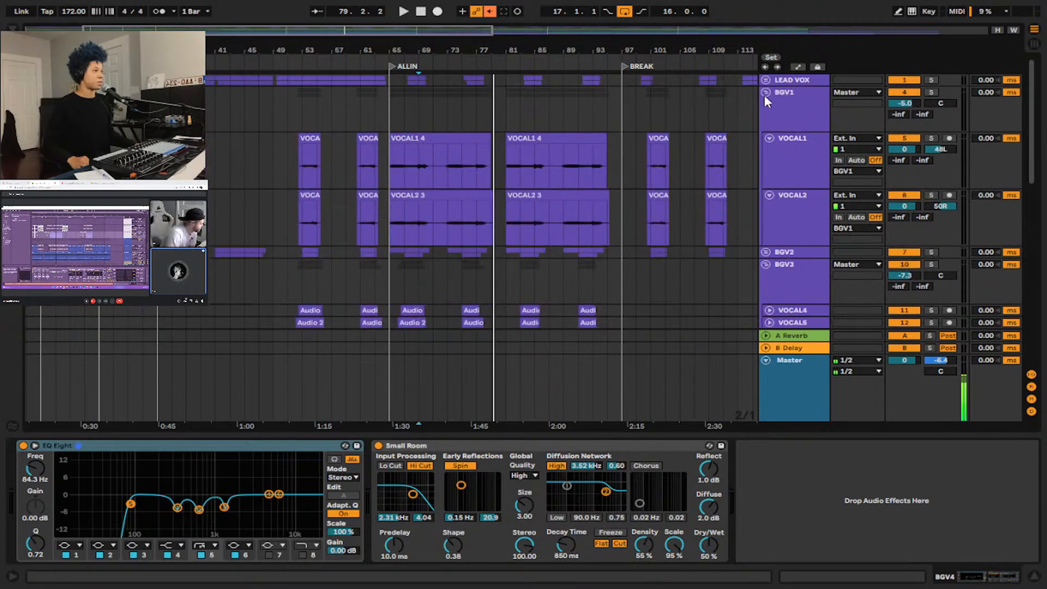
click(765, 93)
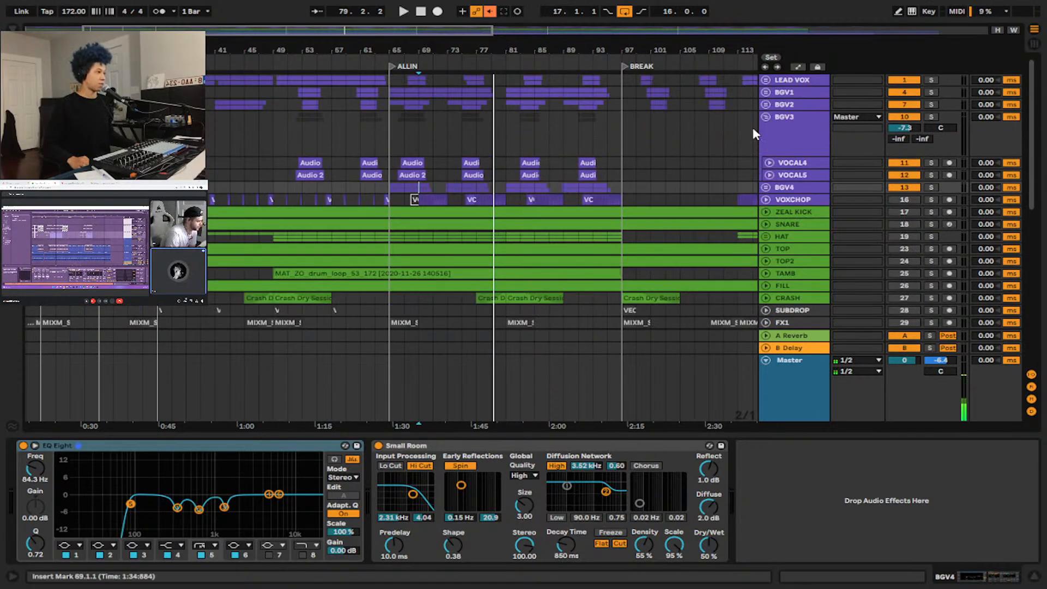
click(766, 117)
Place the insert marker at bar 65 on the BGV3 group and activate the VOXCHOP track.
scroll(720, 131, down, 3)
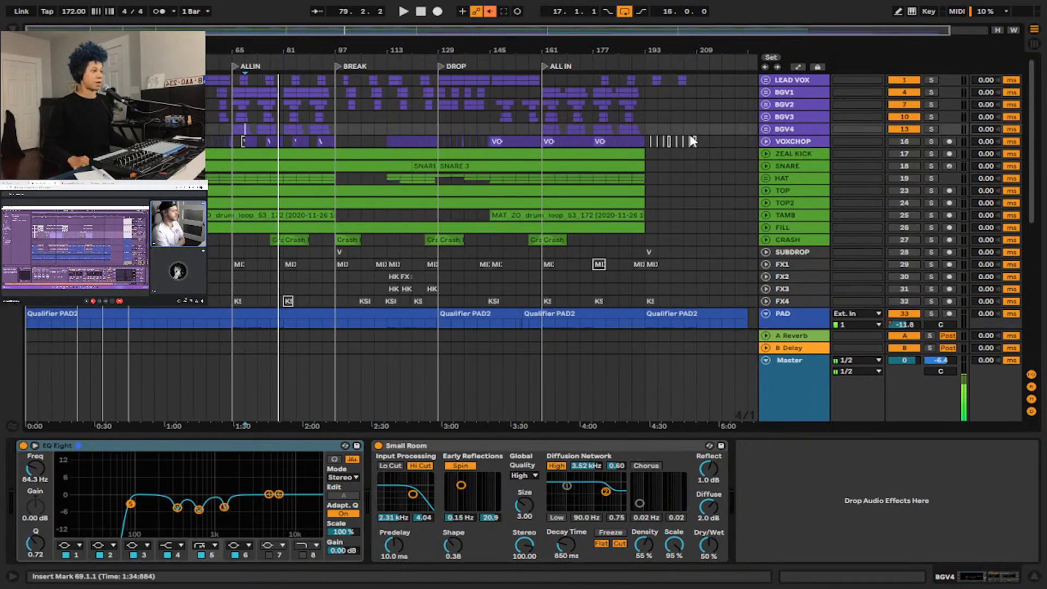
scroll(133, 137, up, 2)
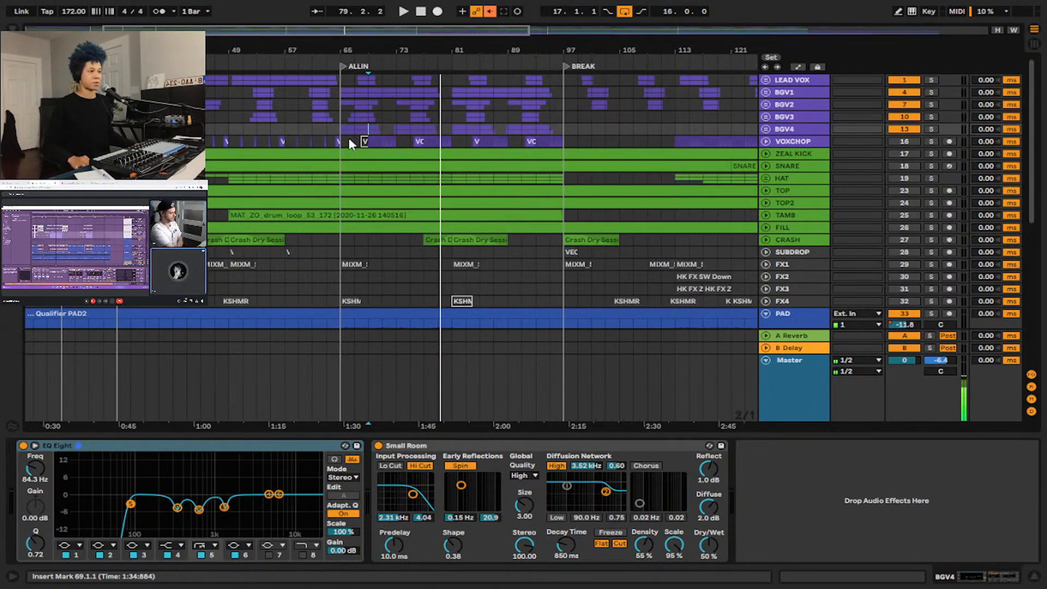
click(341, 116)
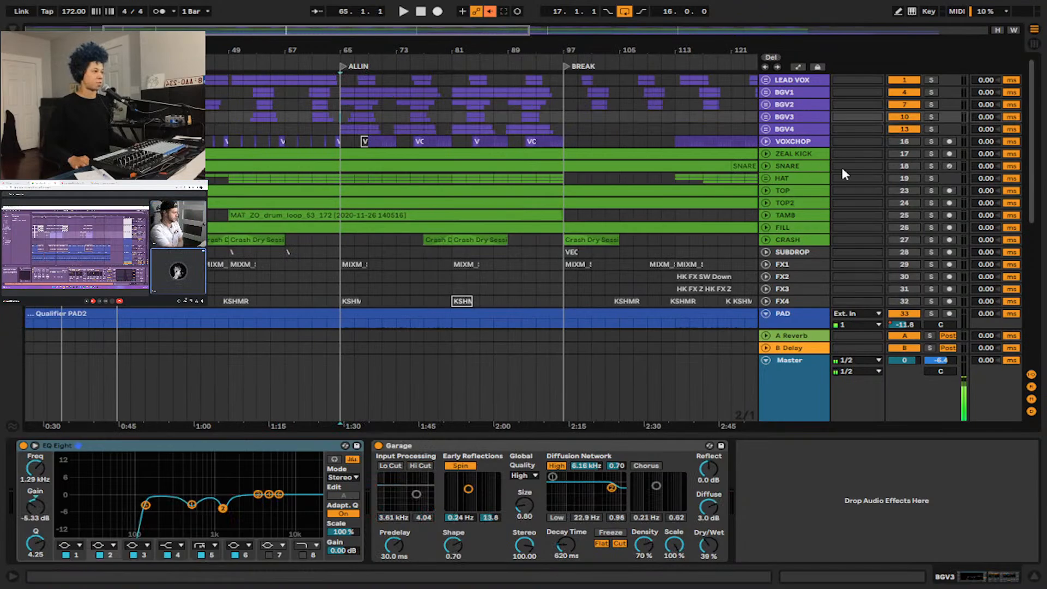
click(903, 141)
Show the VOXCHOP device chain and select all vocal tracks from LEAD VOX through VOXCHOP.
scroll(613, 159, down, 2)
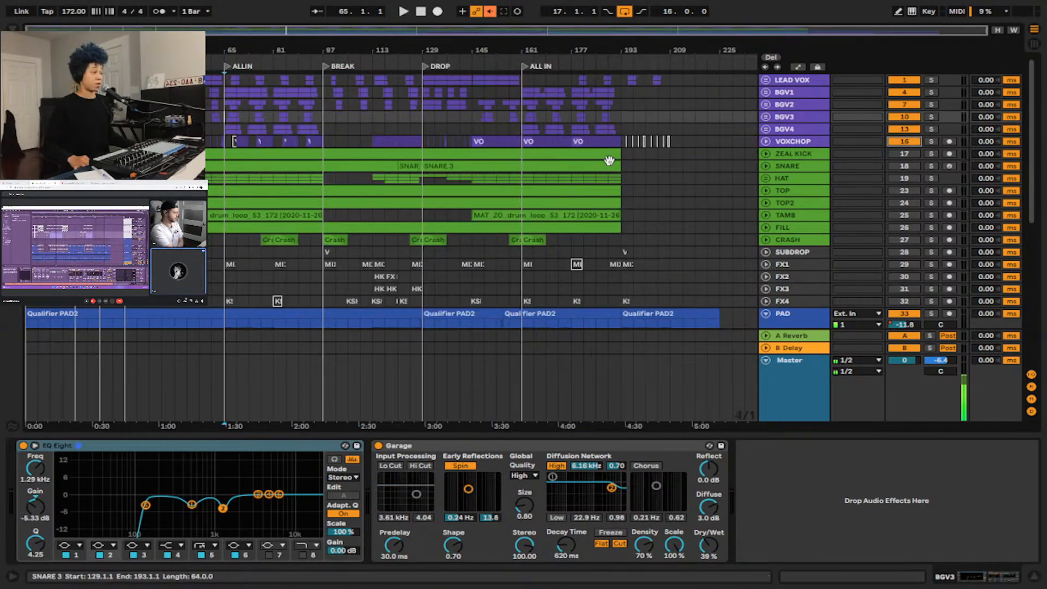
scroll(224, 164, up, 2)
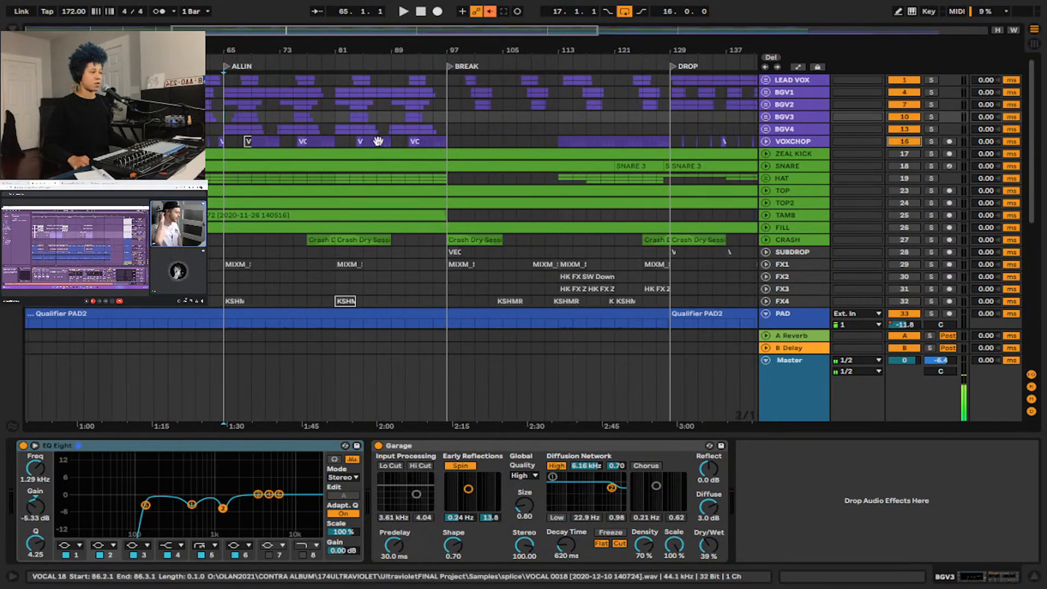
click(779, 142)
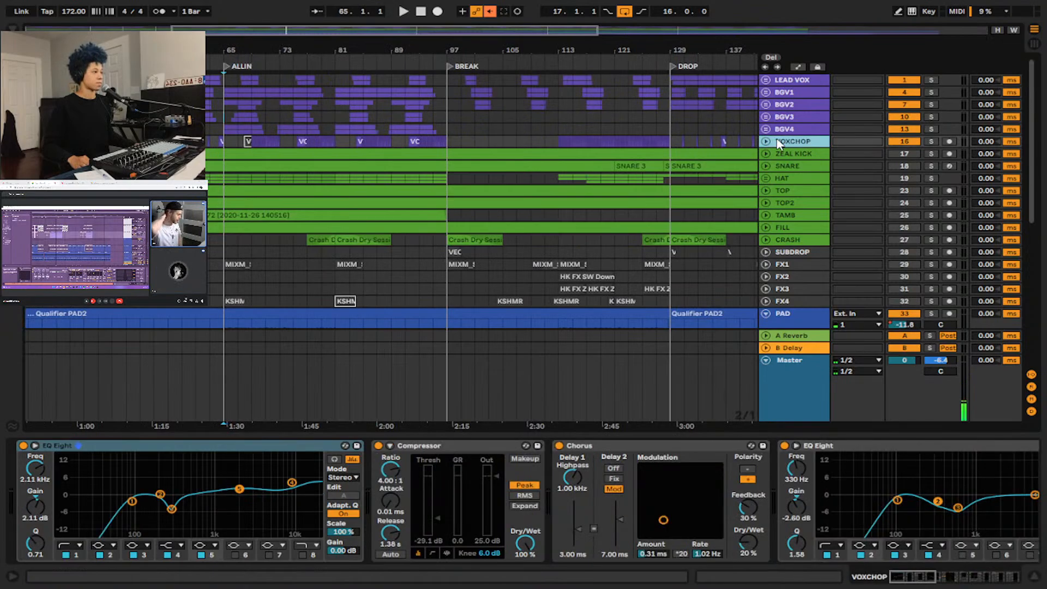
shift+click(798, 81)
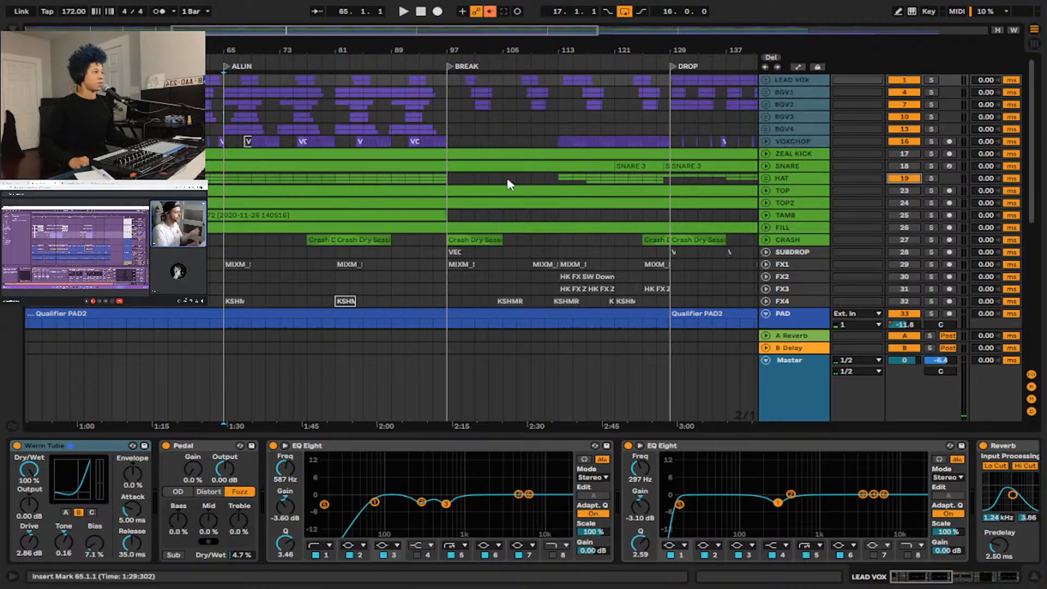
Place the insert marker at bar 65 on the SUBDROP track and briefly play the arrangement from there.
scroll(223, 242, down, 3)
scroll(222, 241, up, 3)
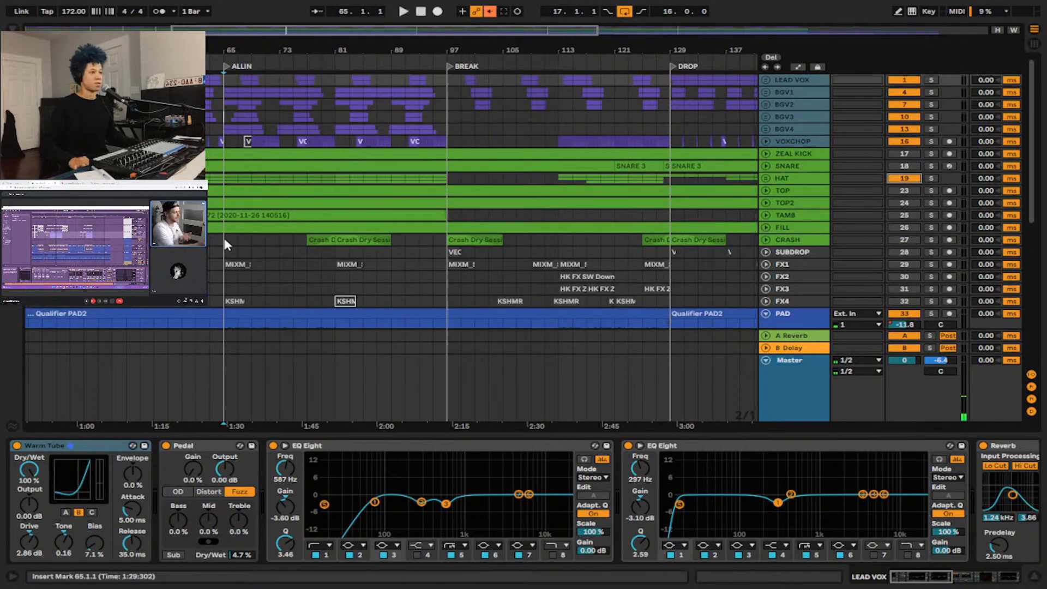
click(228, 251)
key(space)
scroll(819, 204, down, 6)
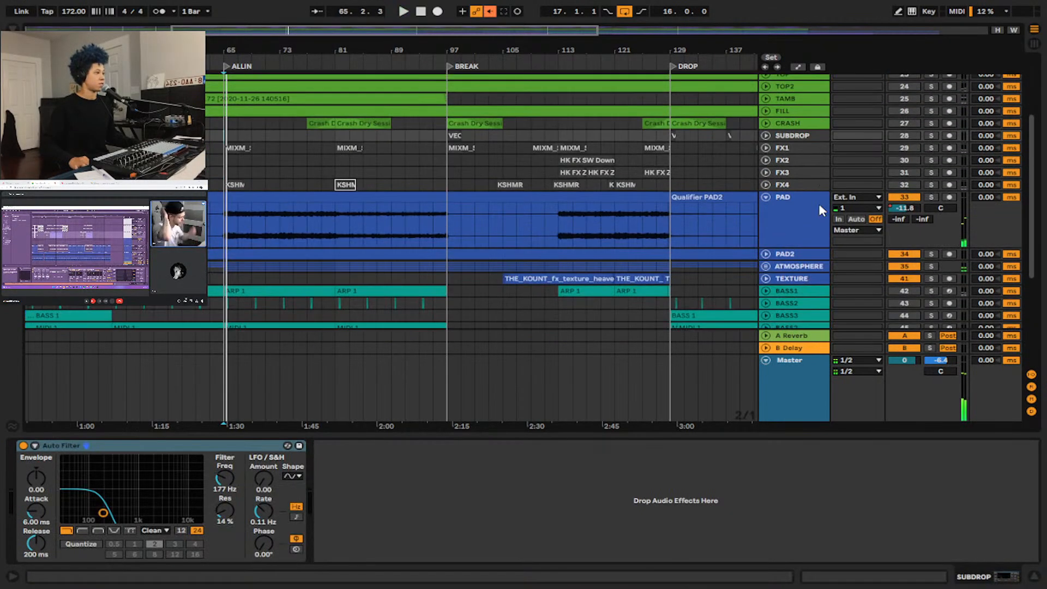
Select the CHORDS, CHORD and ARP tracks and show the ARP group's EQ Eight and Echo.
click(811, 215)
shift+click(801, 236)
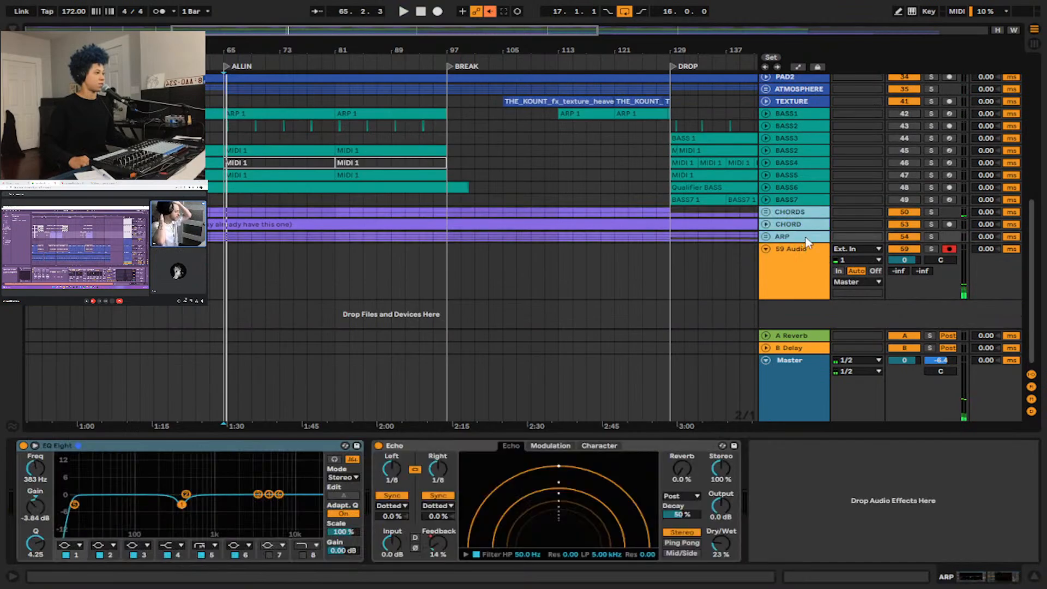
scroll(376, 175, up, 6)
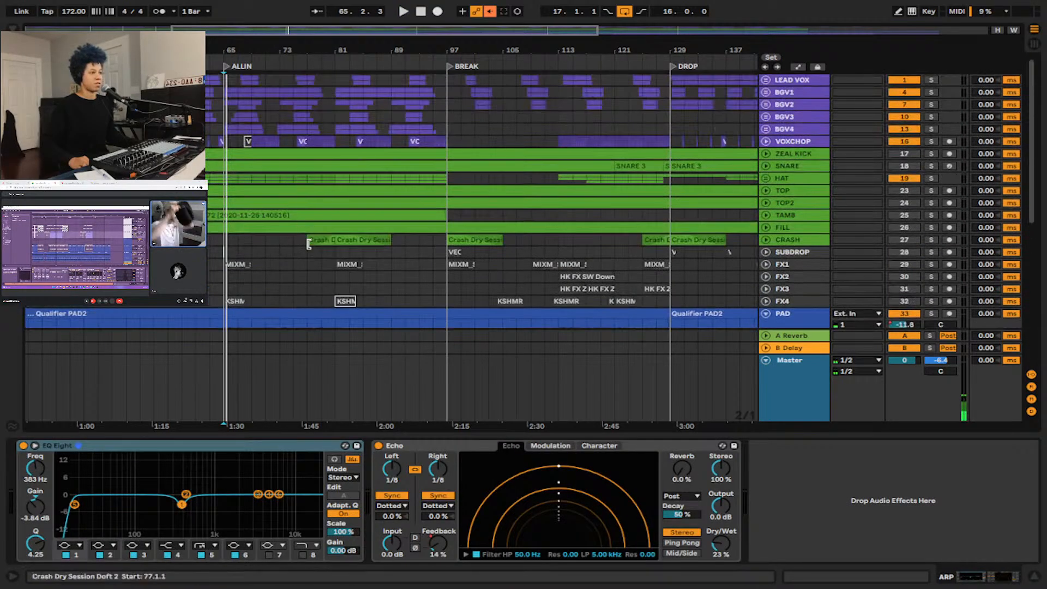
Place the insert marker at bar 25 on the BGV4 group and briefly play the BUILD section.
scroll(229, 215, left, 4)
click(193, 129)
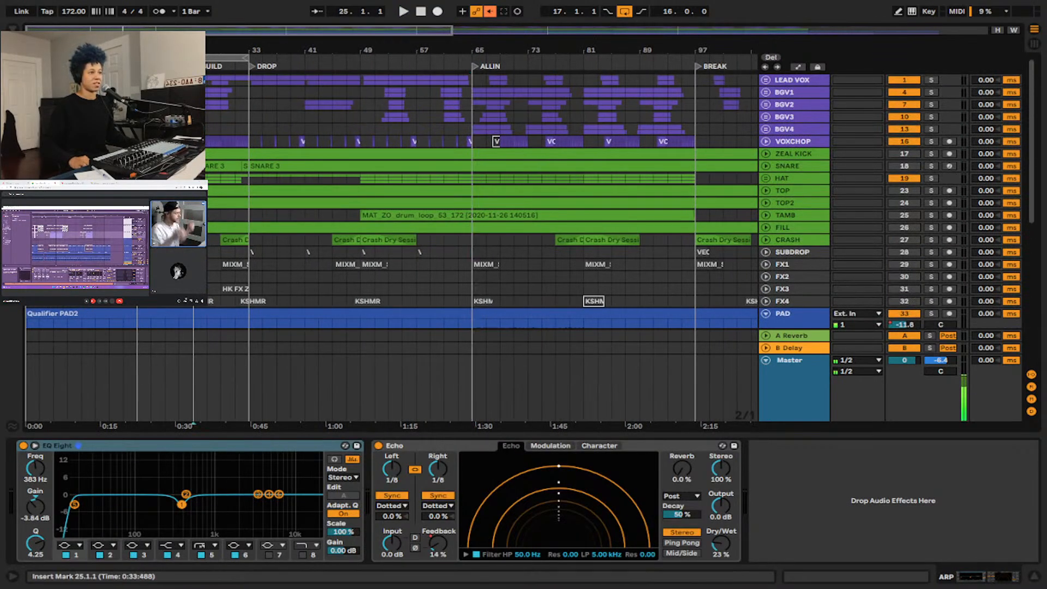
key(w)
key(space)
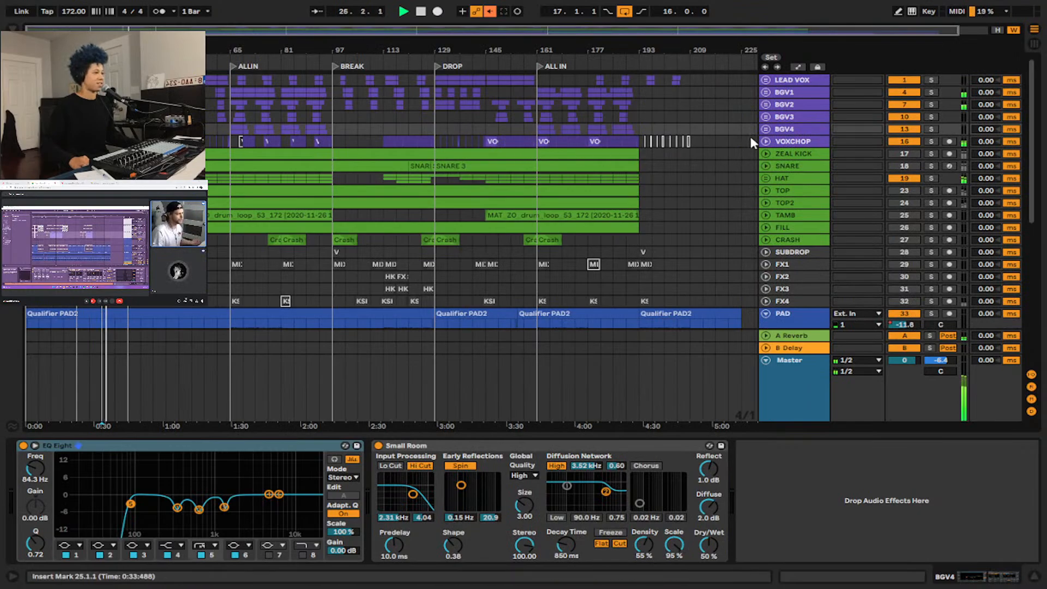
key(space)
Select the LEAD VOX through BGV4 groups and deactivate them together.
click(816, 131)
click(802, 80)
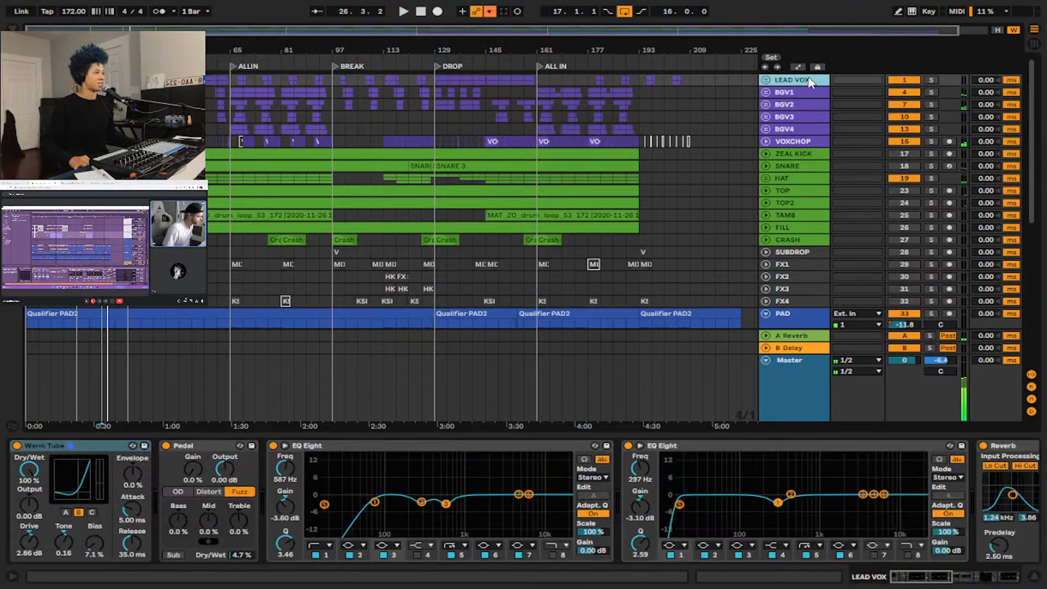
shift+click(801, 132)
click(894, 130)
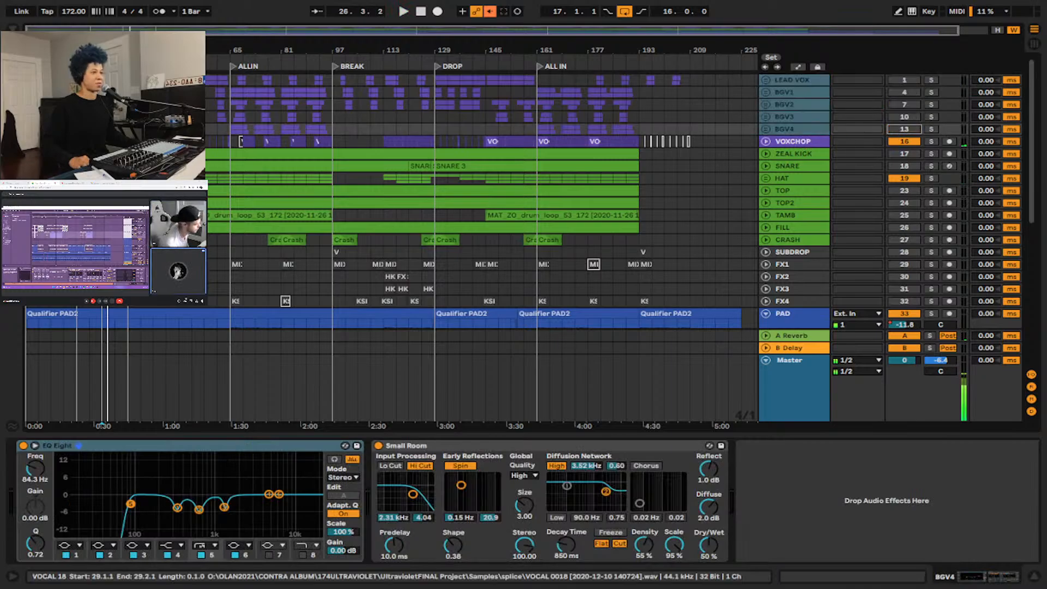
Audition the VOXCHOP chops with the other vocals deactivated, starting from bar 25 in the BUILD section.
key(w)
key(space)
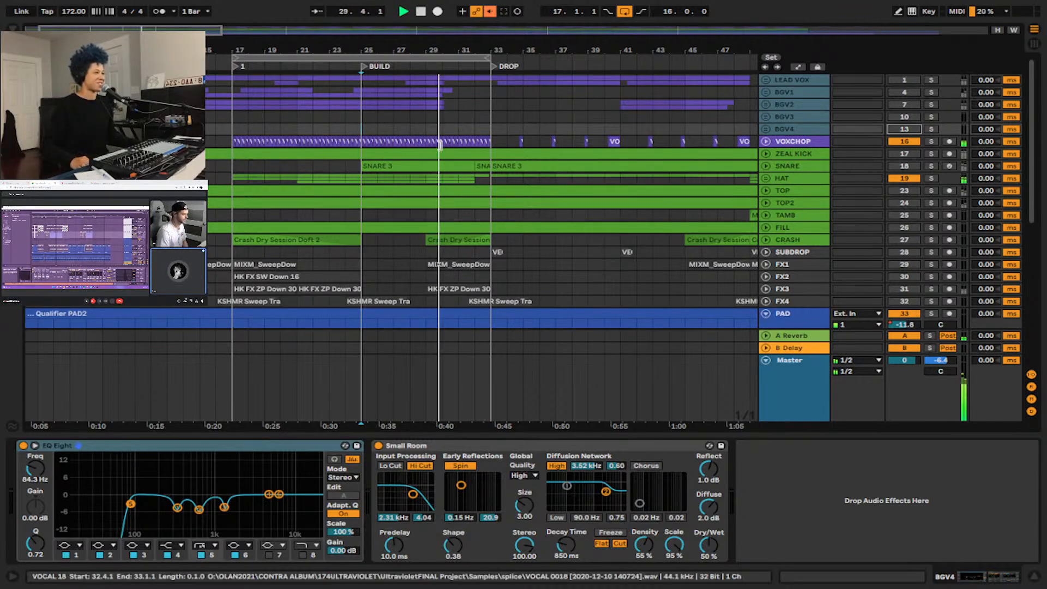
key(space)
Examine the drum, FX, pad and bass tracks from the DROP through the BREAK section.
scroll(364, 187, down, 3)
scroll(465, 188, down, 3)
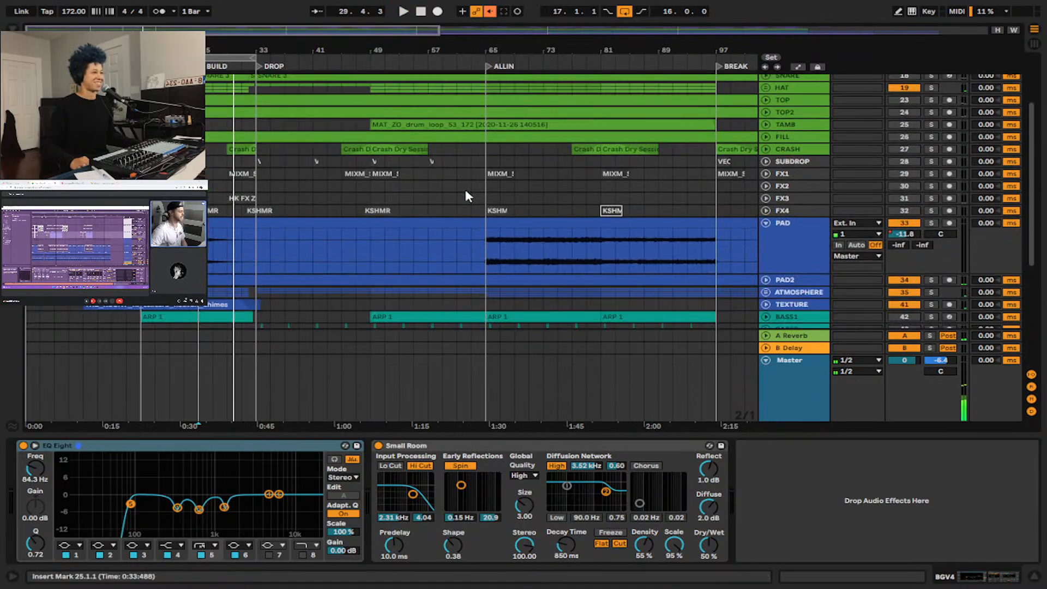
scroll(469, 188, down, 3)
scroll(201, 147, up, 3)
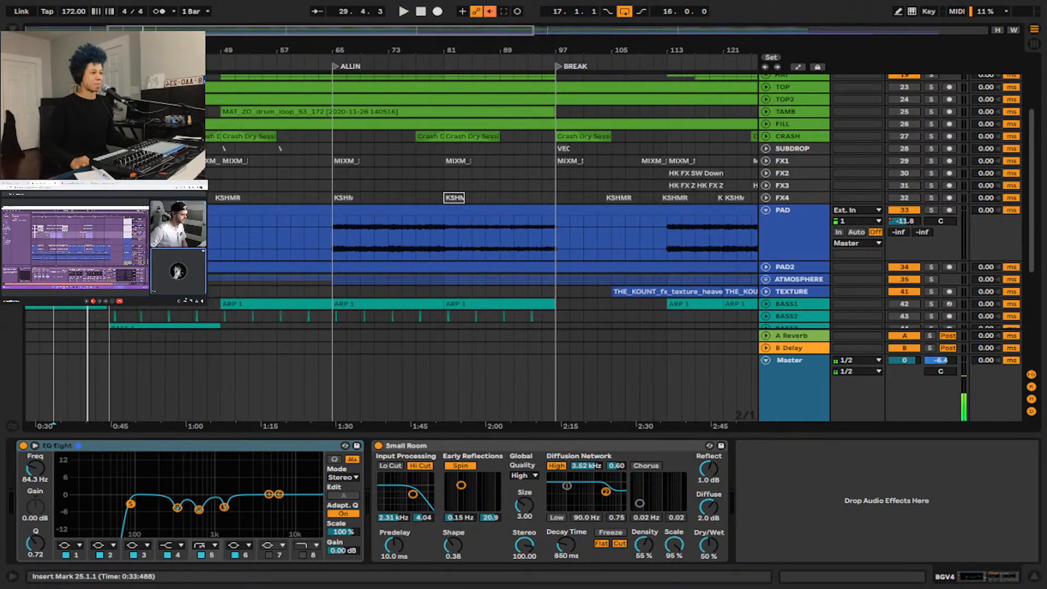
drag(280, 148, 353, 147)
scroll(232, 175, up, 2)
drag(432, 154, 447, 154)
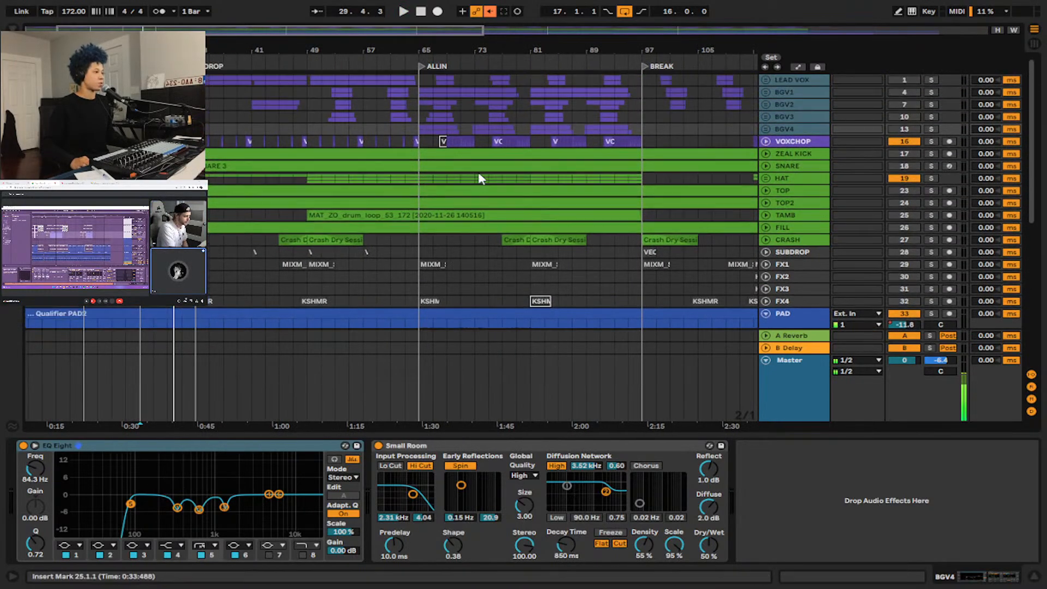
scroll(479, 175, up, 2)
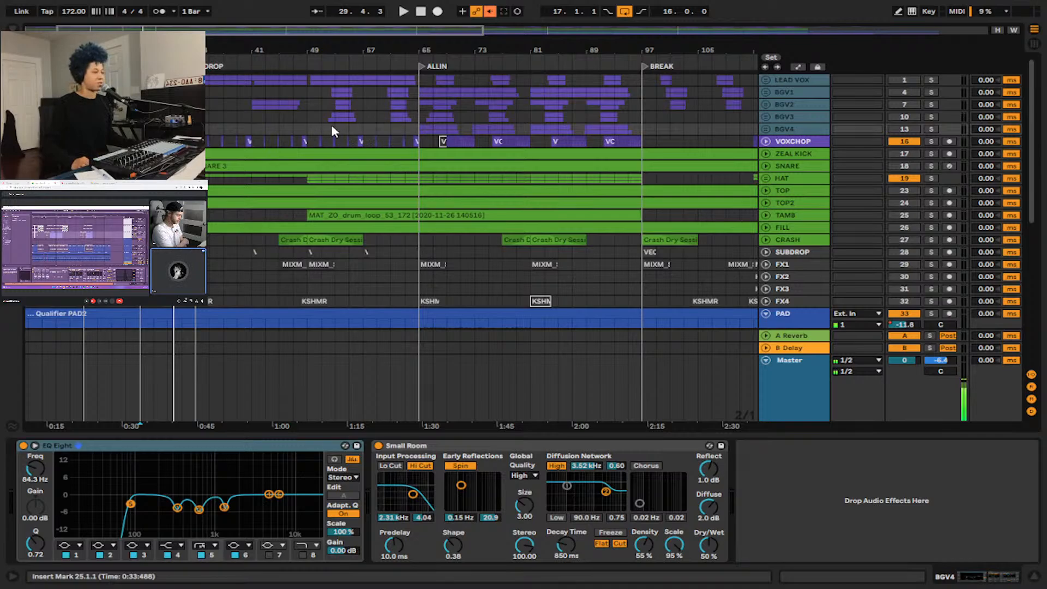
Unfold the ZEAL KICK track and set a 32-bar loop from bar 33, with the insert marker at the loop start.
click(767, 152)
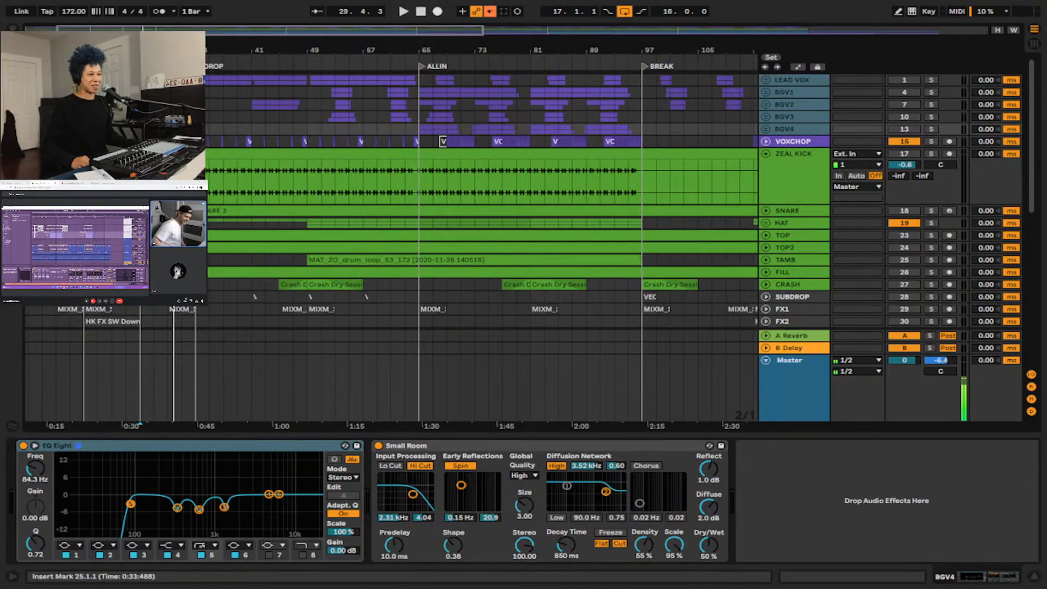
drag(110, 59, 221, 71)
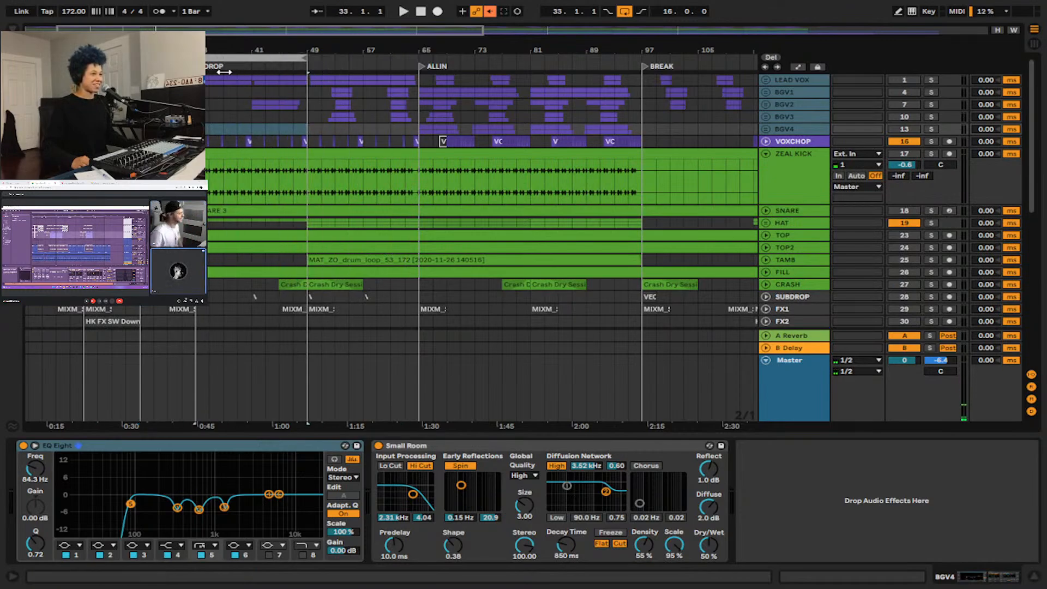
drag(307, 57, 413, 56)
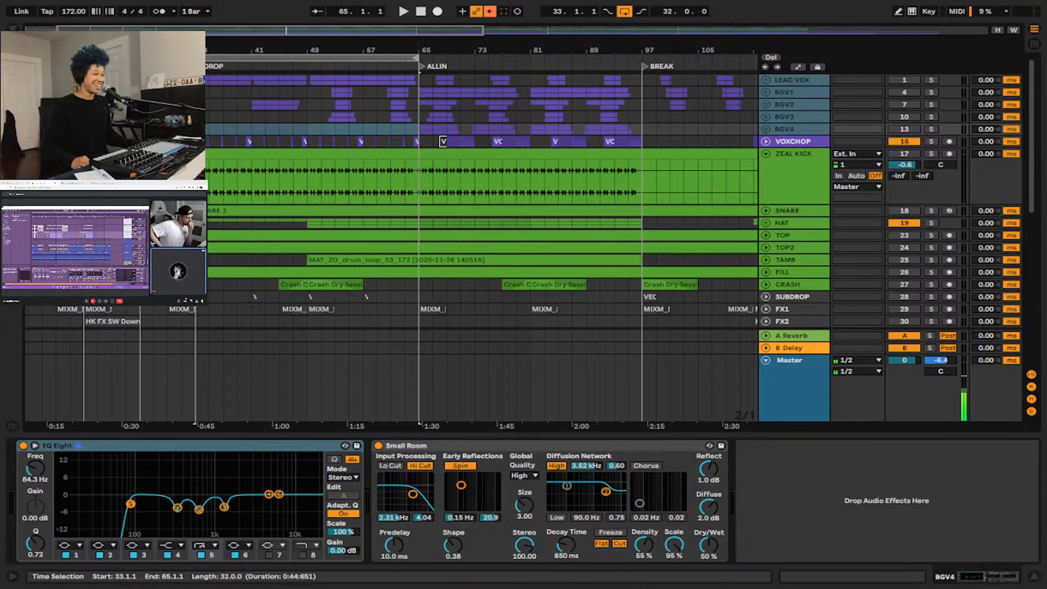
click(209, 188)
click(197, 188)
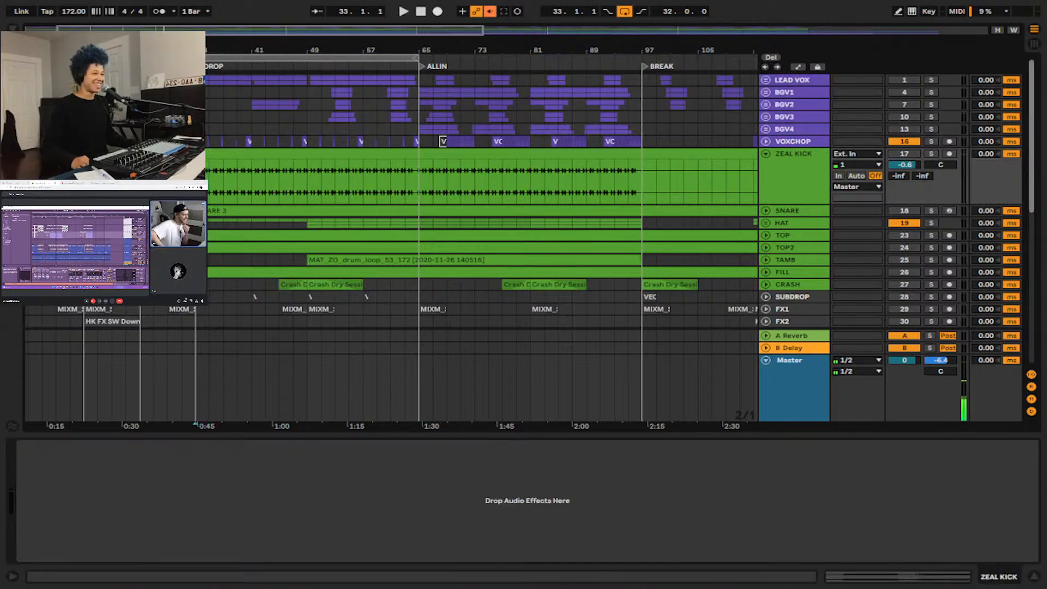
Activate the ZEAL KICK track and play the DROP section from bar 33.
click(906, 153)
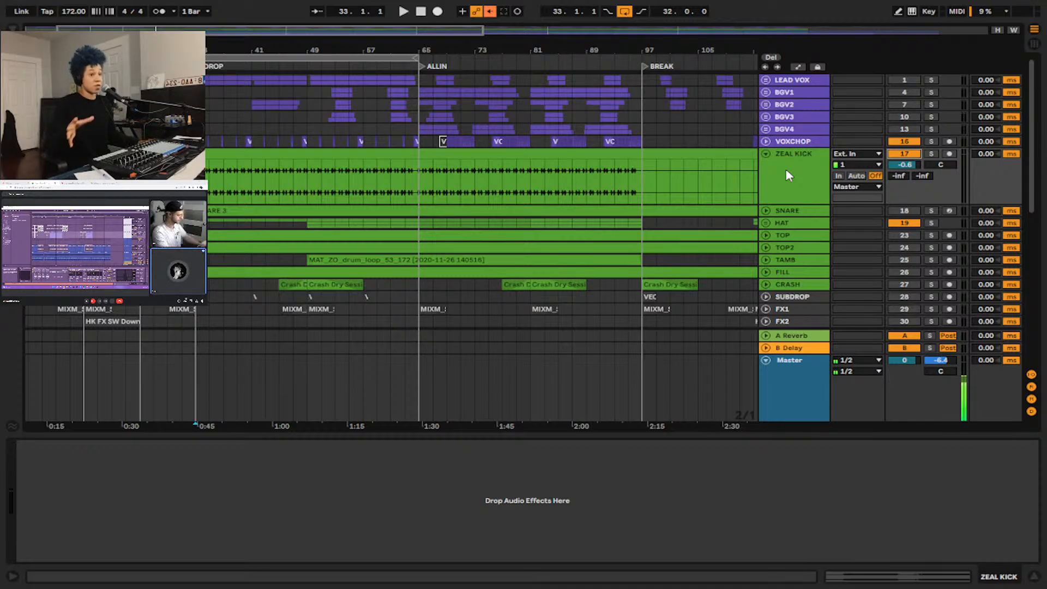
click(786, 170)
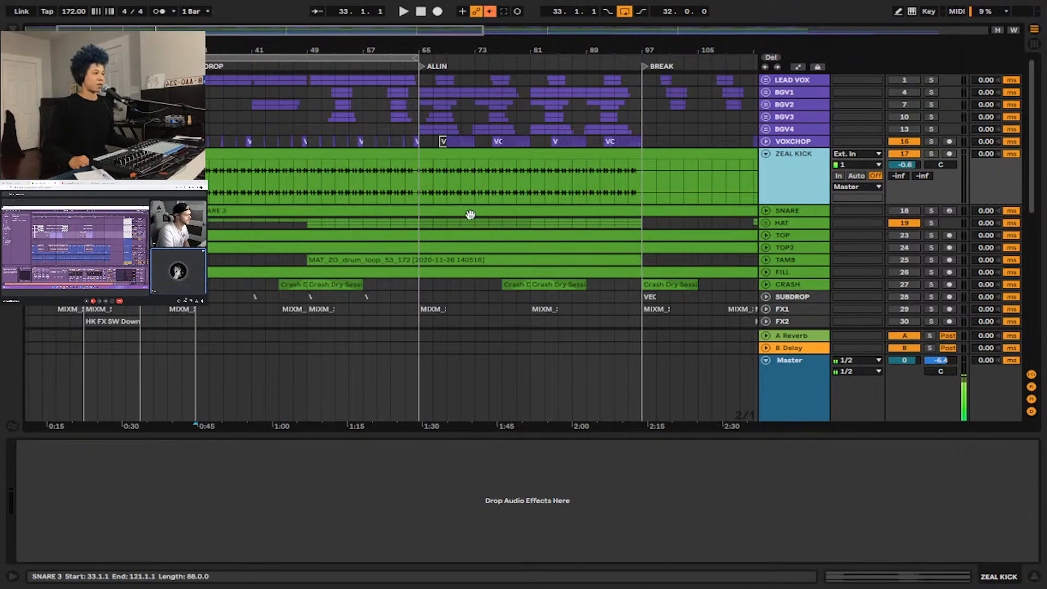
scroll(331, 189, down, 4)
scroll(355, 195, up, 4)
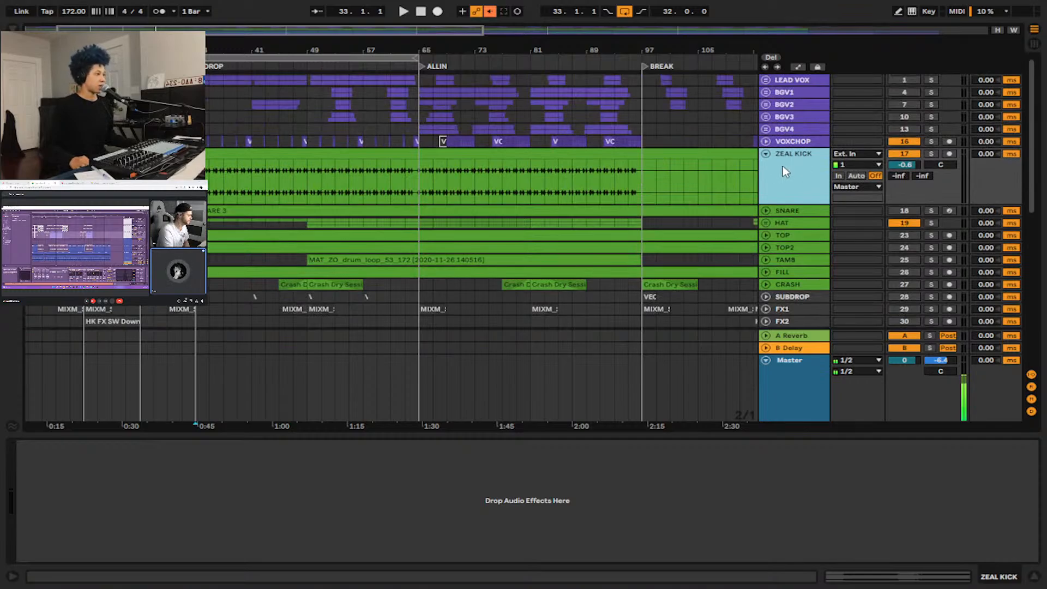
click(196, 182)
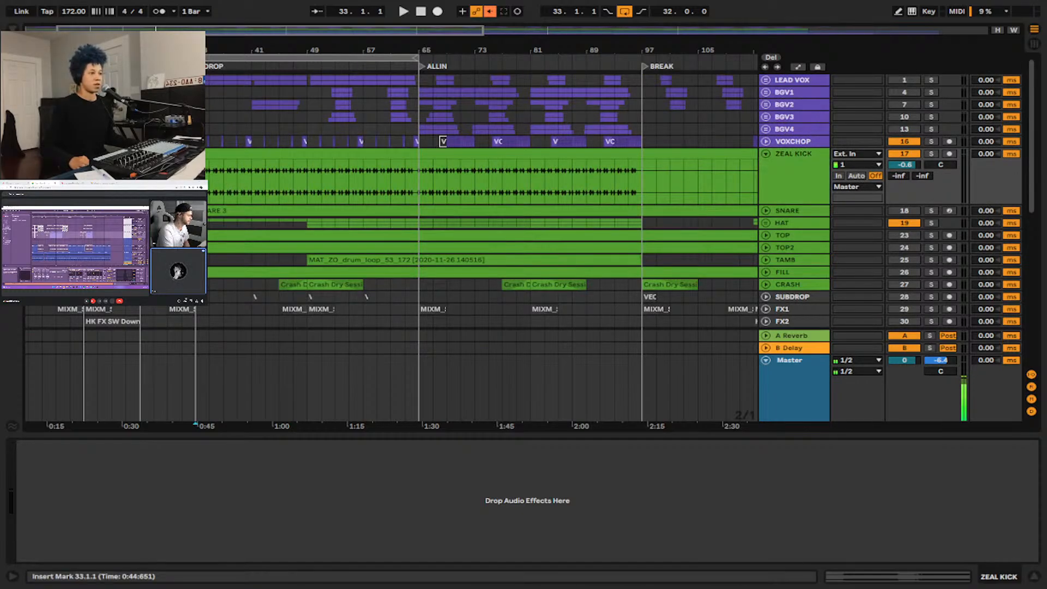
key(space)
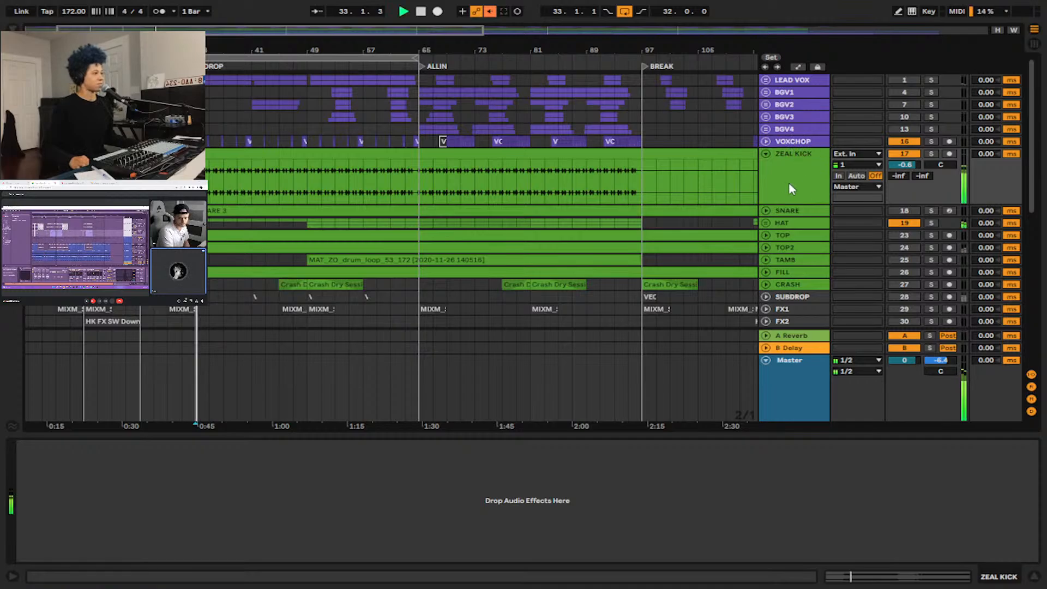
Deactivate the HAT track and reactivate the LEAD VOX through BGV4 groups together.
click(902, 222)
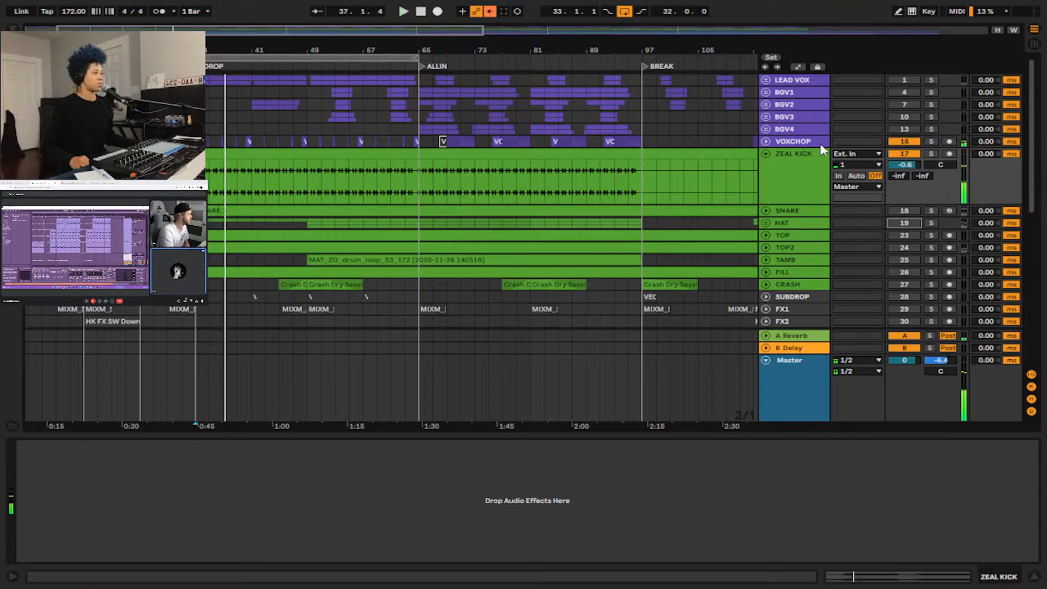
click(794, 191)
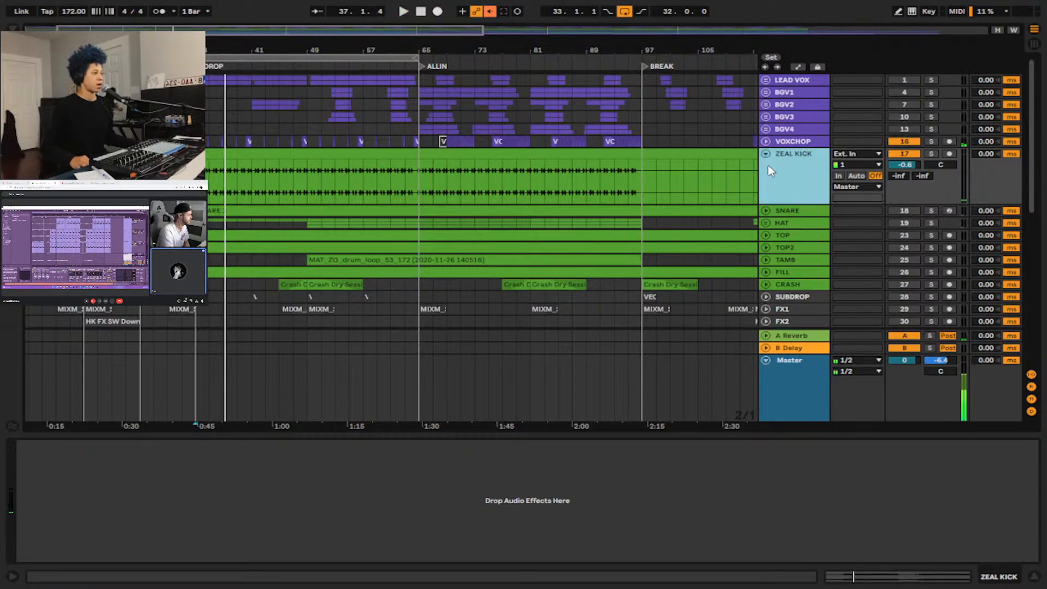
click(806, 80)
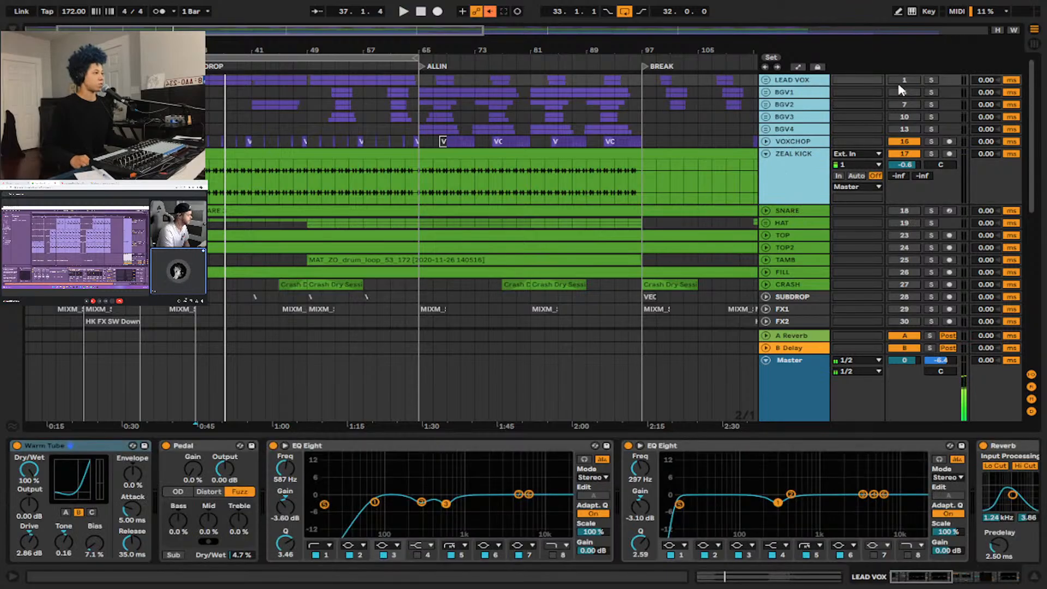
Check the activation of the bass, CHORDS, CHORD and ARP tracks, selecting down through the chord tracks.
scroll(783, 288, down, 10)
scroll(783, 287, down, 4)
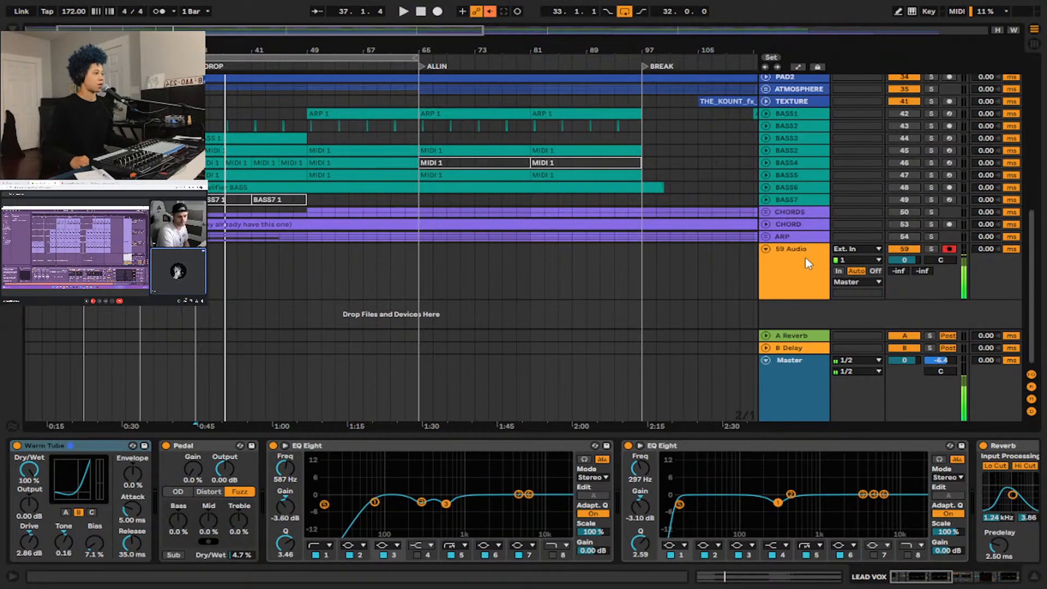
shift+click(812, 235)
click(811, 213)
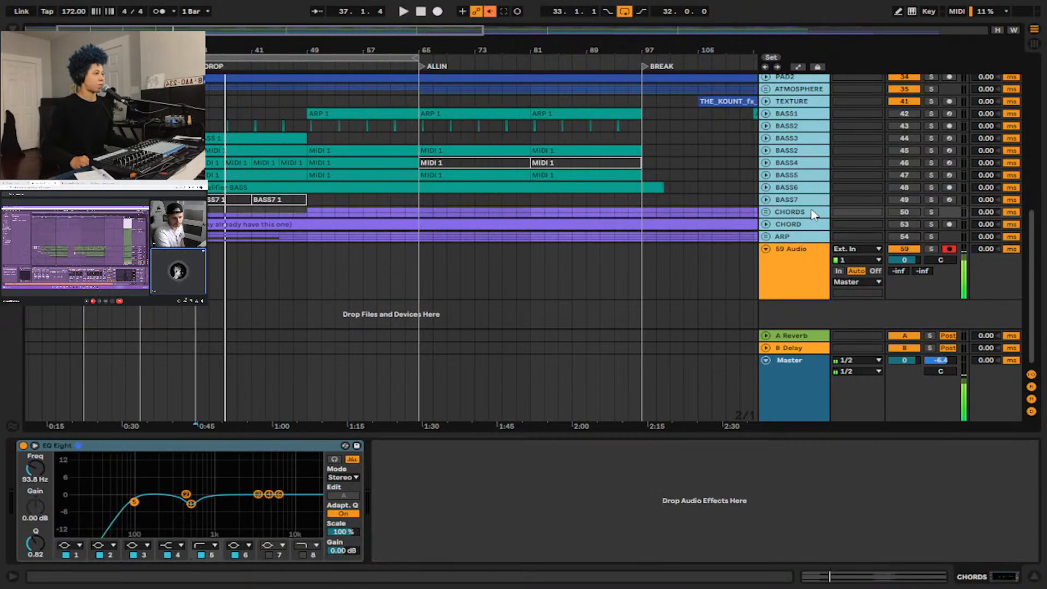
shift+click(874, 240)
click(903, 236)
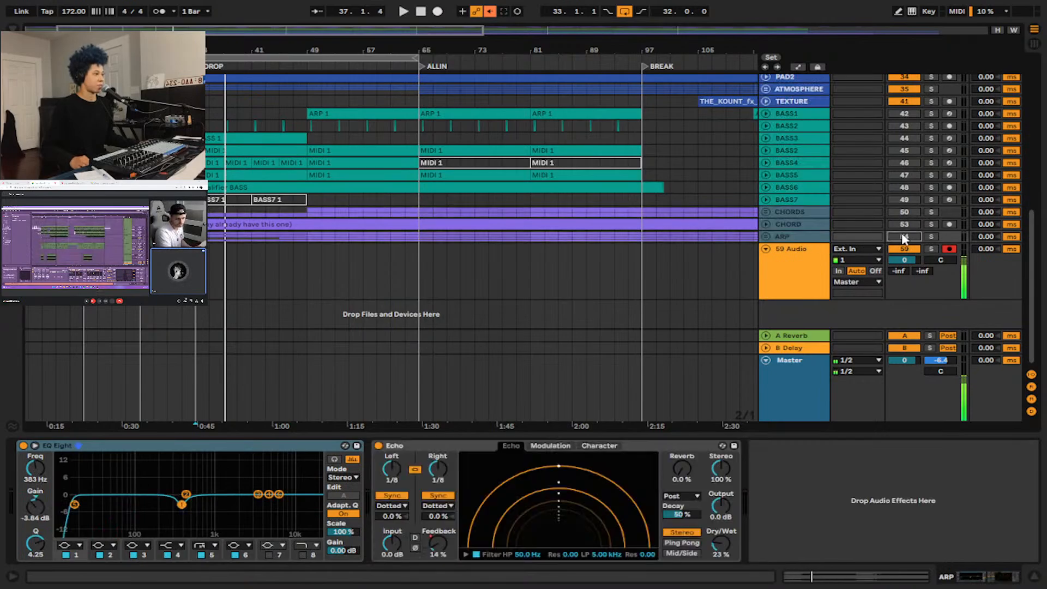
scroll(306, 103, up, 1)
scroll(304, 103, up, 10)
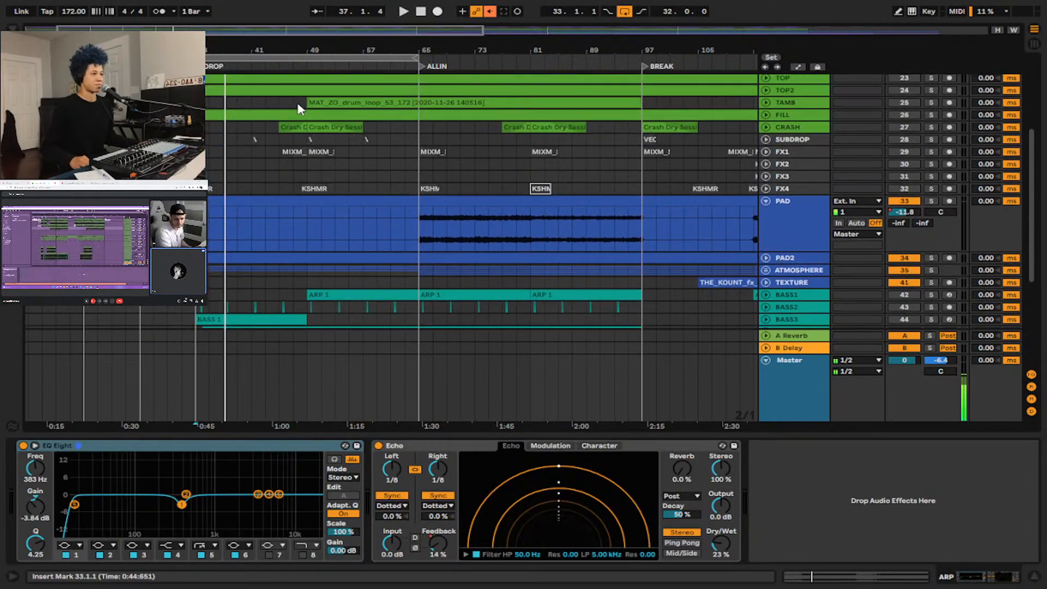
Select the ZEAL KICK track and audition the kick with the reactivated vocals from bar 33.
key(space)
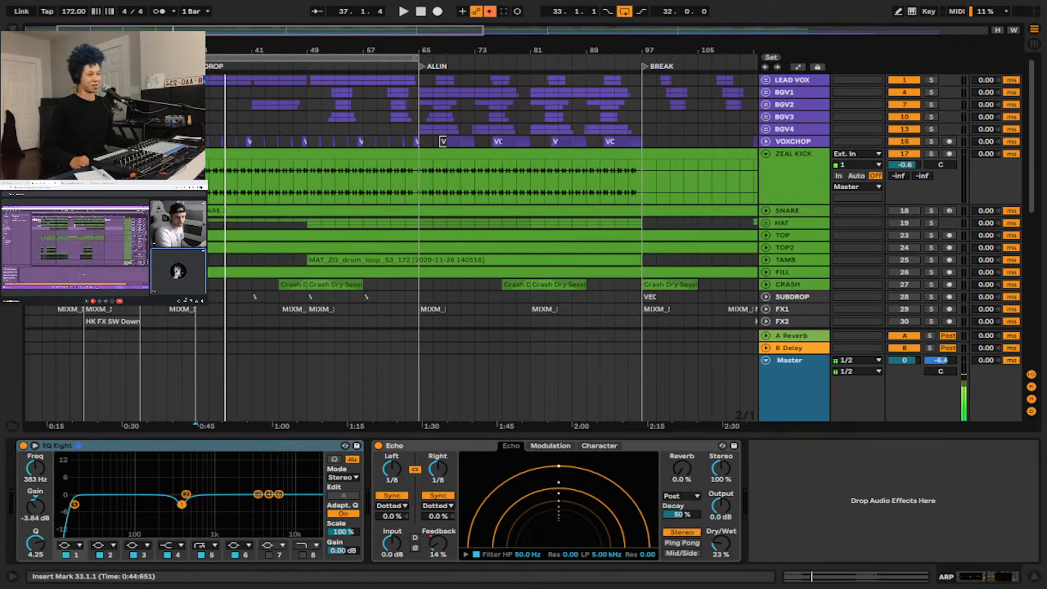
click(790, 211)
click(793, 154)
key(space)
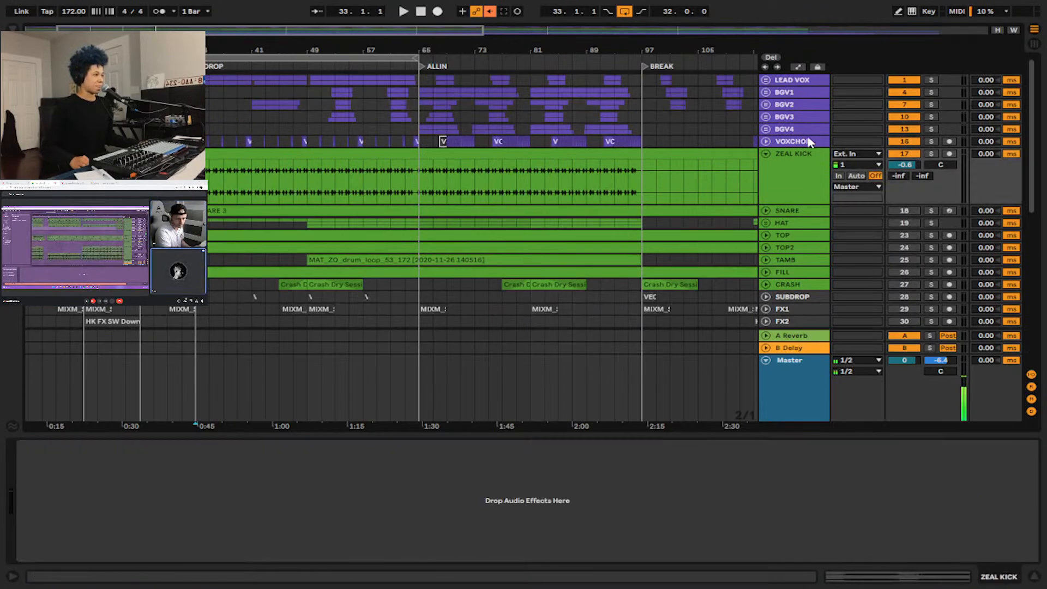
click(795, 175)
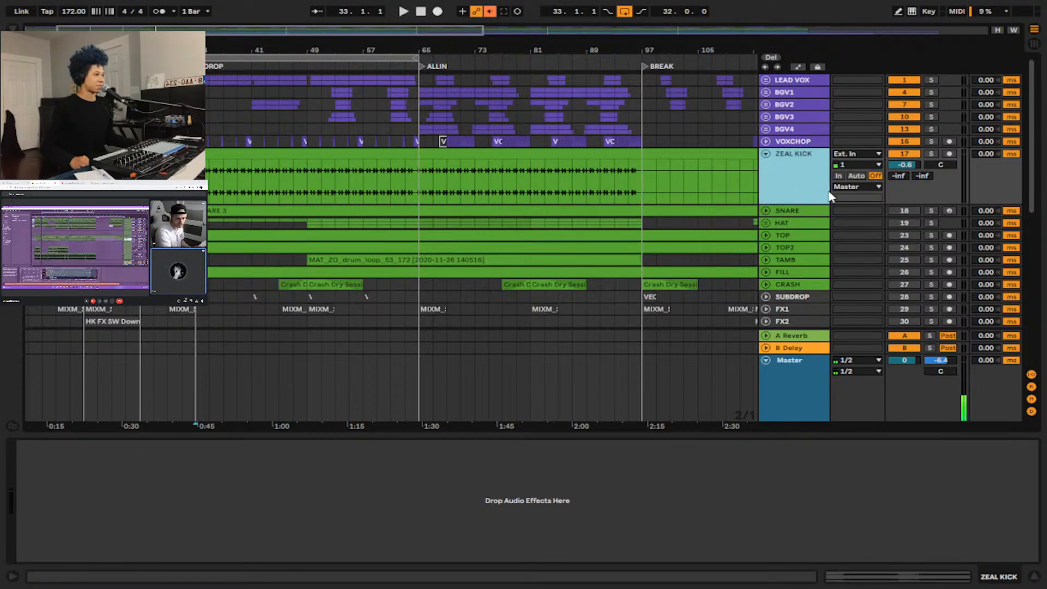
key(space)
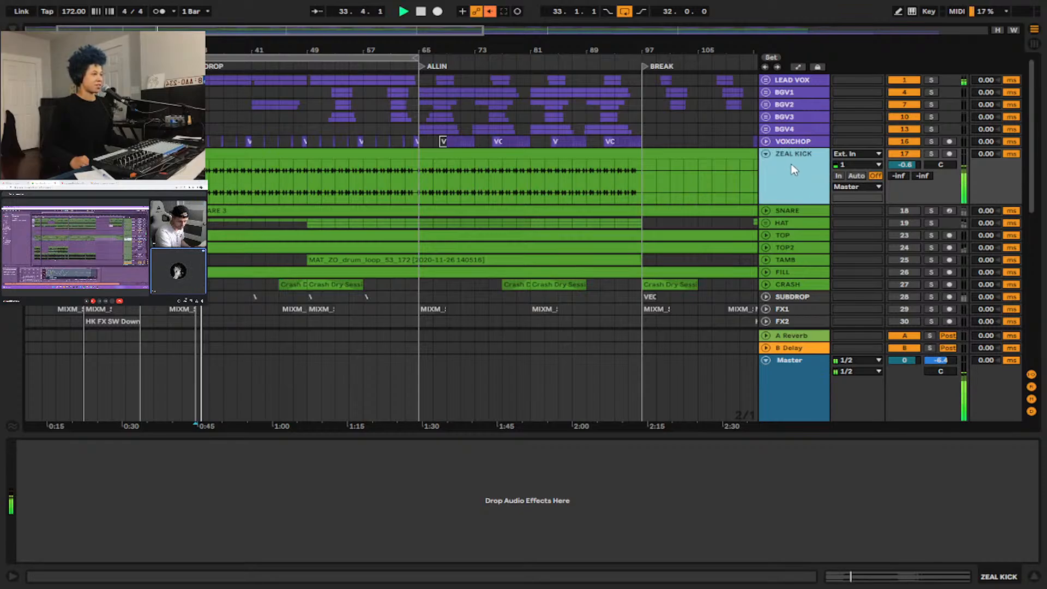
key(space)
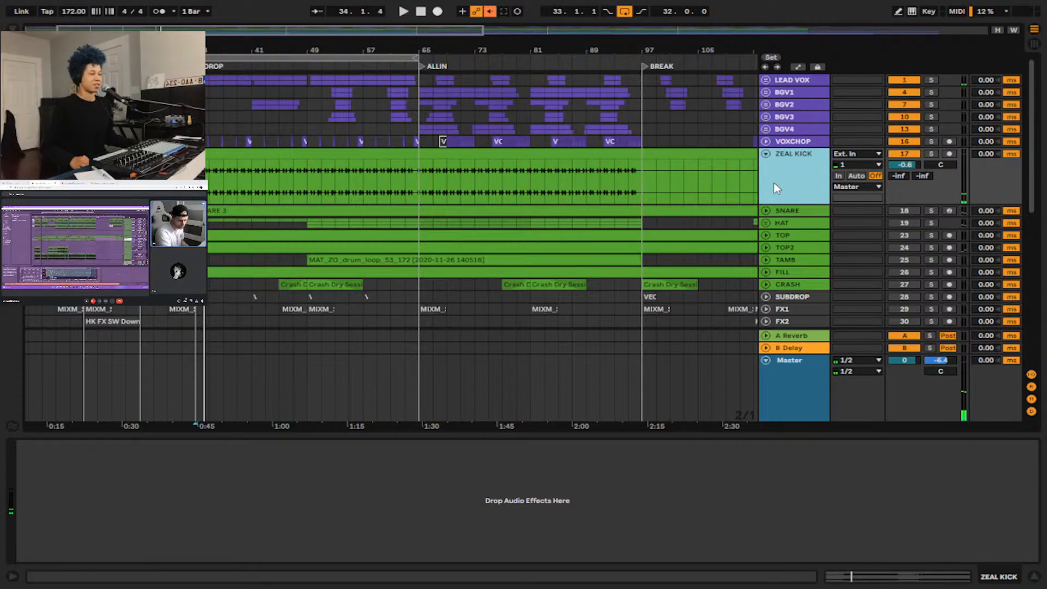
Unfold the SNARE track, enlarge the DROP section in the timeline and show the snare's Drum Rack.
click(766, 211)
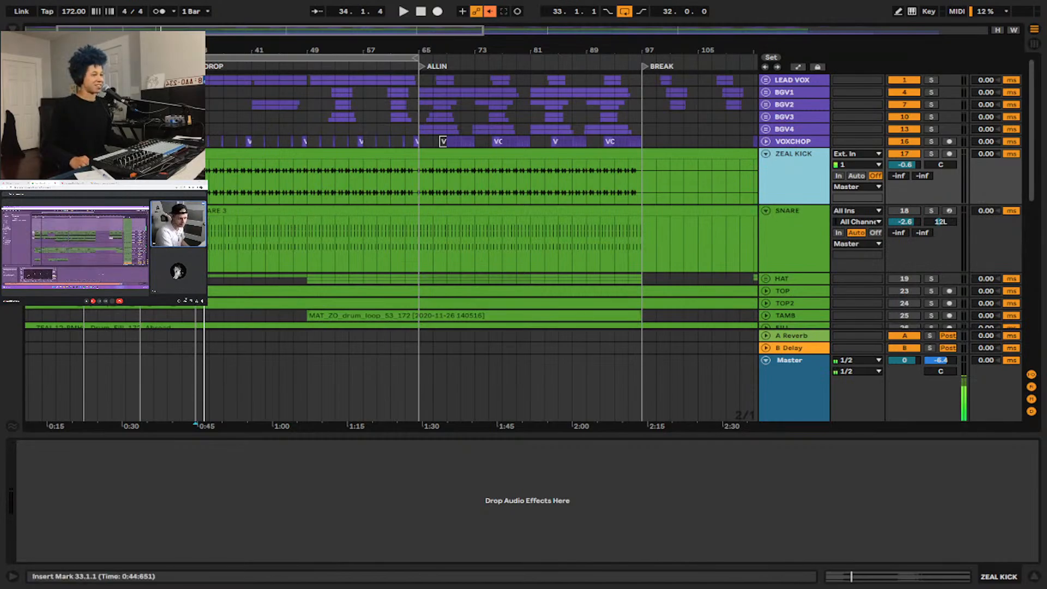
key(plus)
click(794, 226)
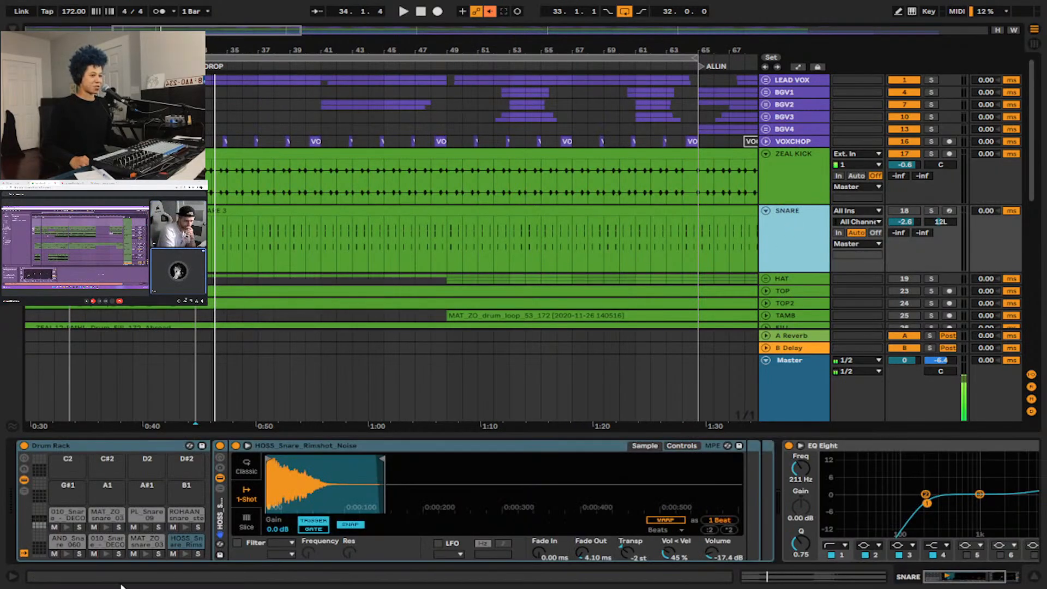
Activate the SNARE track and audition it with the kick and vocals from bar 33.
key(space)
key(space)
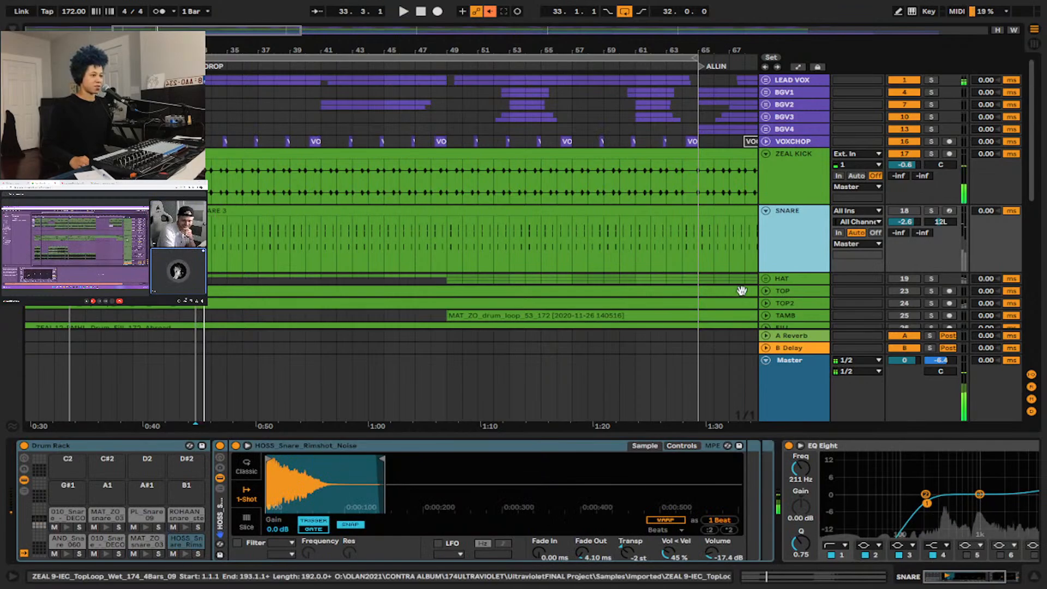
click(900, 213)
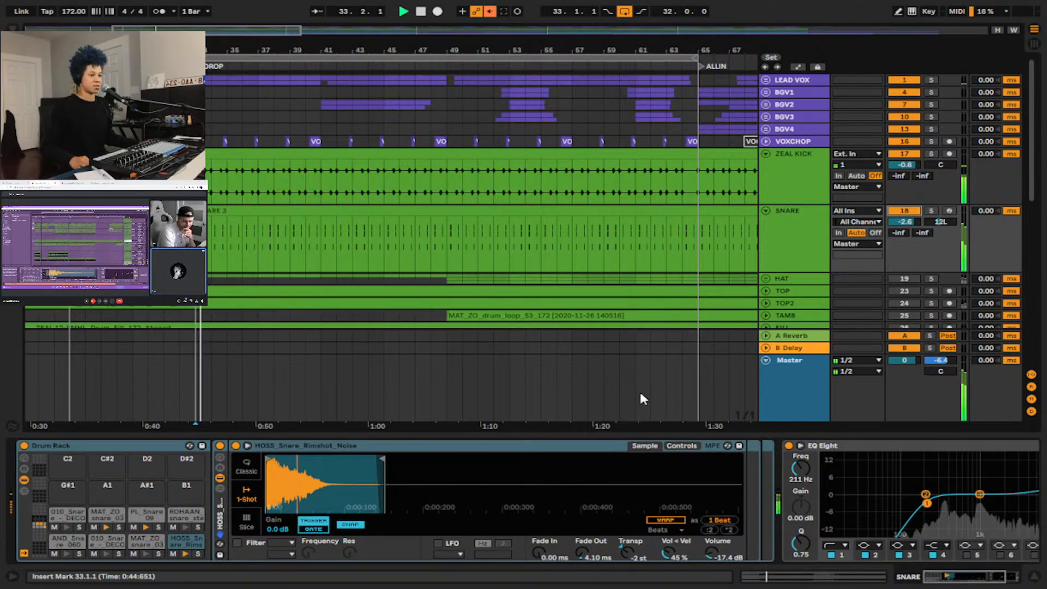
click(772, 262)
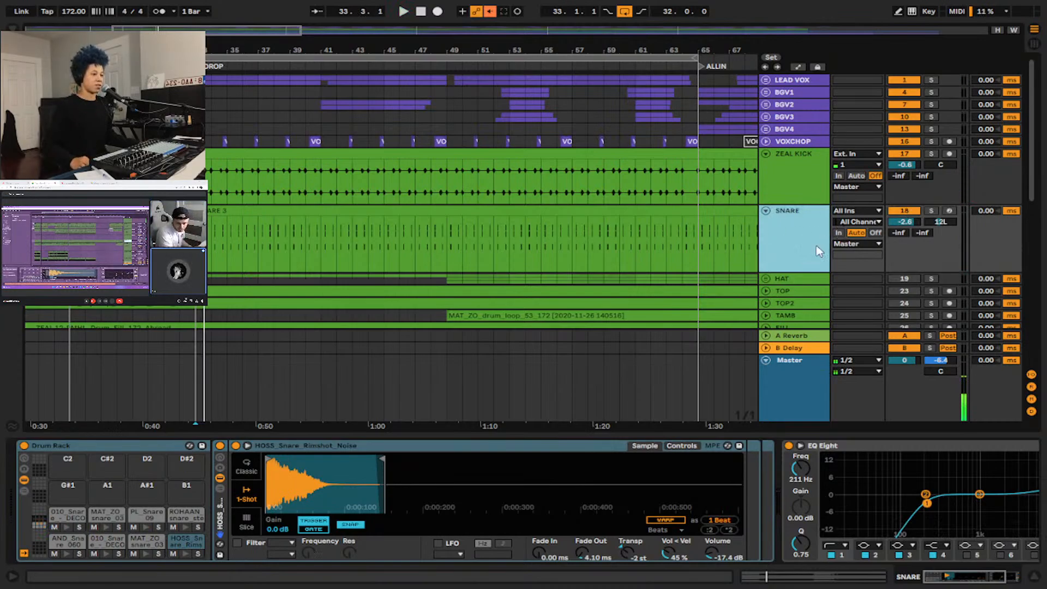
Select the HOSS_Snare_Rimshot_Noise pad in the Drum Rack and preview the MAT_ZO_snare_030 pad repeatedly.
click(194, 548)
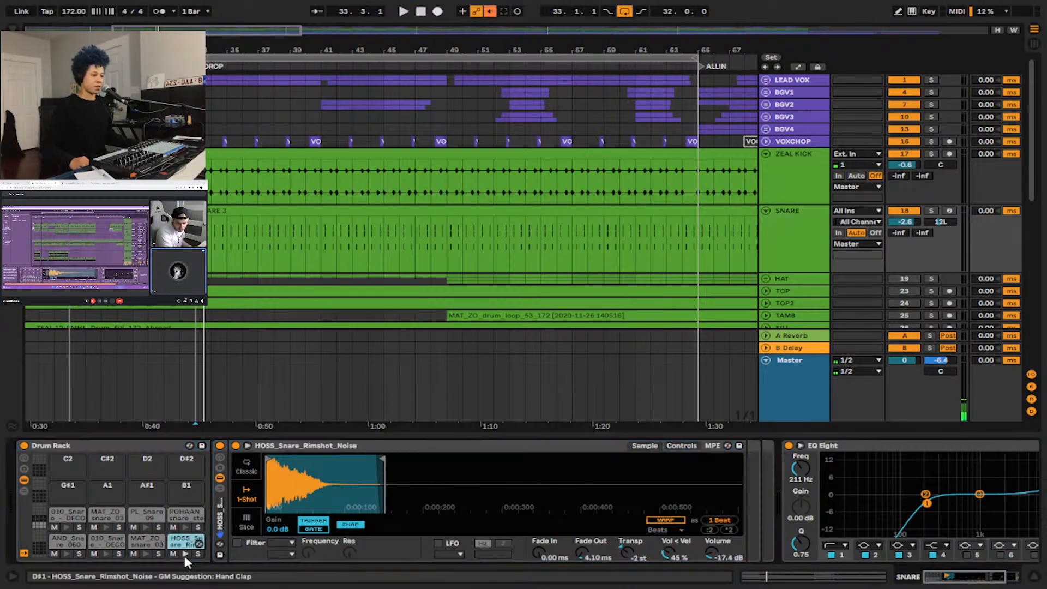
key(space)
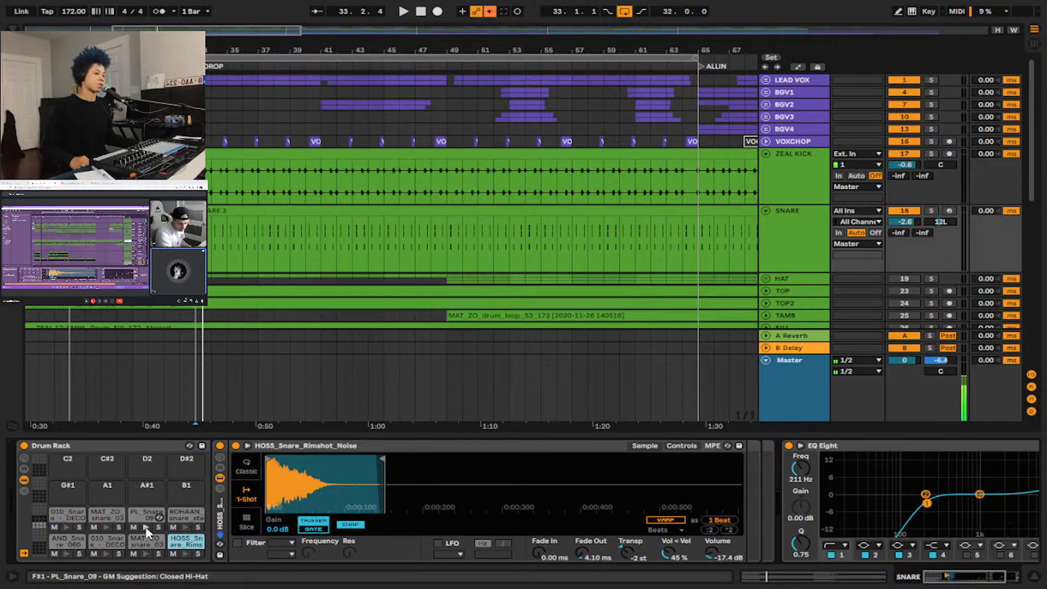
click(106, 528)
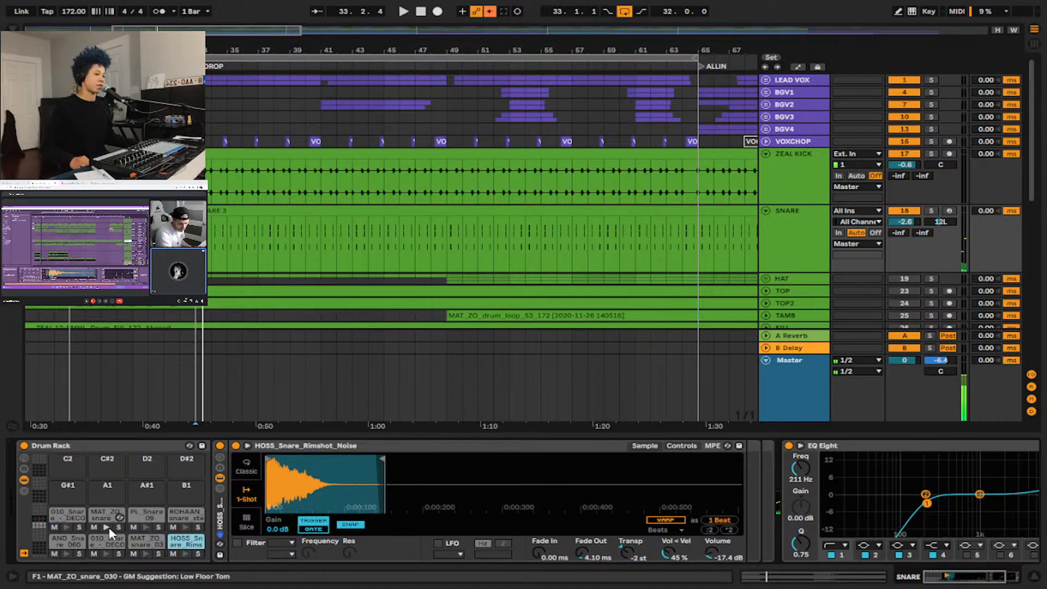
click(108, 526)
click(109, 525)
click(108, 525)
click(108, 524)
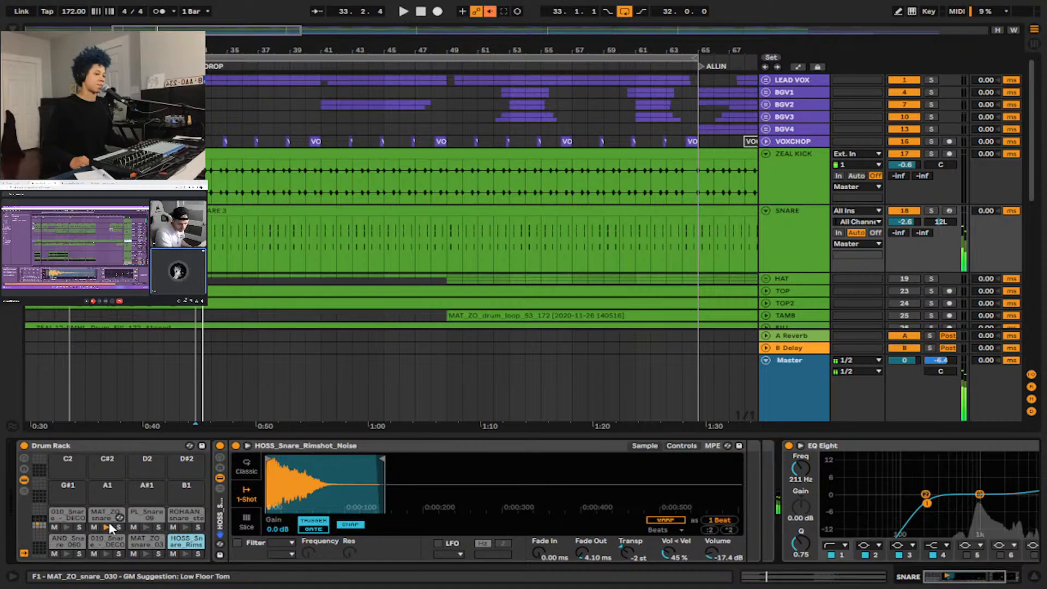
Inspect the MAT_ZO_snare_030 and PL_Snare_09 pads, and preview the HOSS_Snare_Rimshot_Noise sample.
click(102, 517)
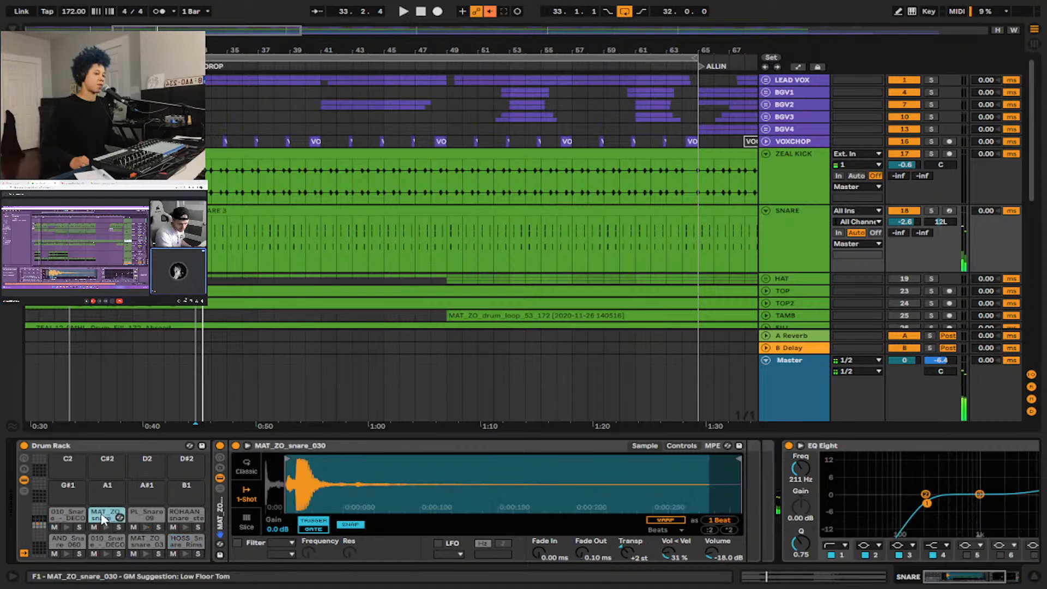
click(145, 517)
click(178, 545)
click(184, 554)
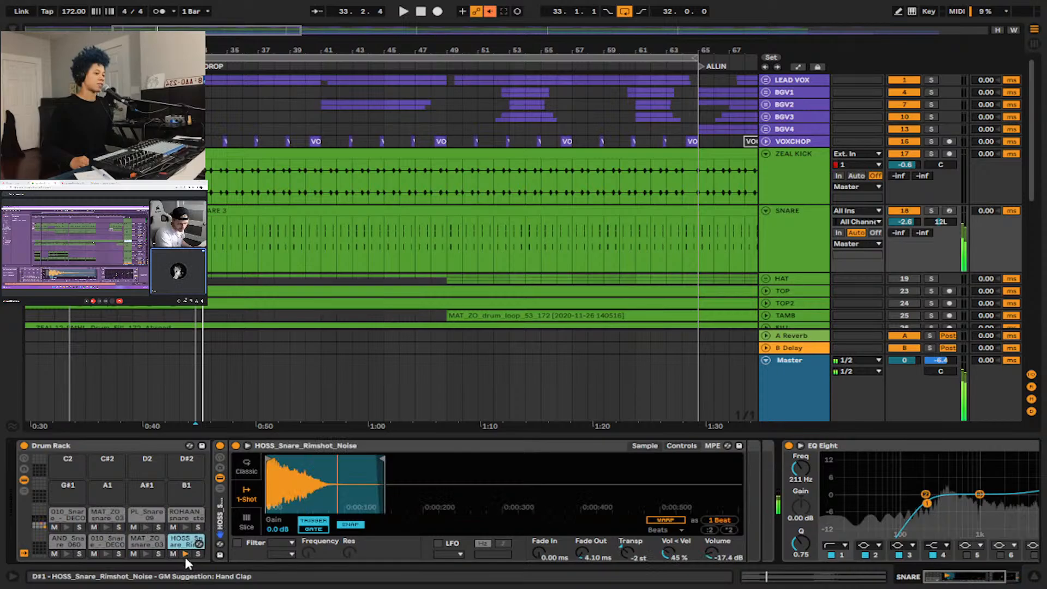
Preview MAT_ZO_snare_030 again and compare its waveform with the PL_Snare_09 and HOSS_Snare_Rimshot_Noise samples.
click(106, 527)
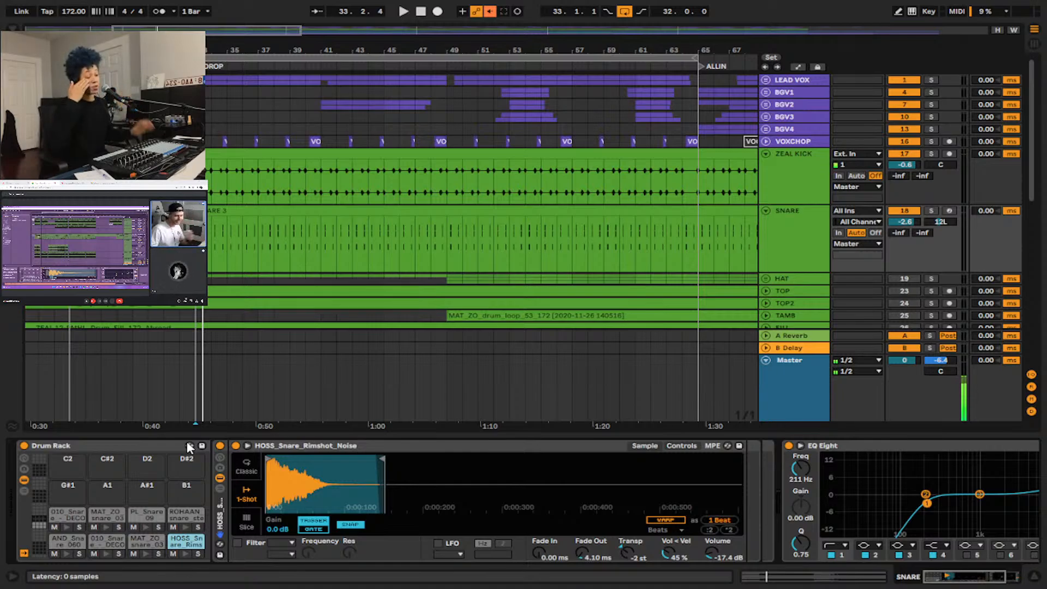
click(105, 515)
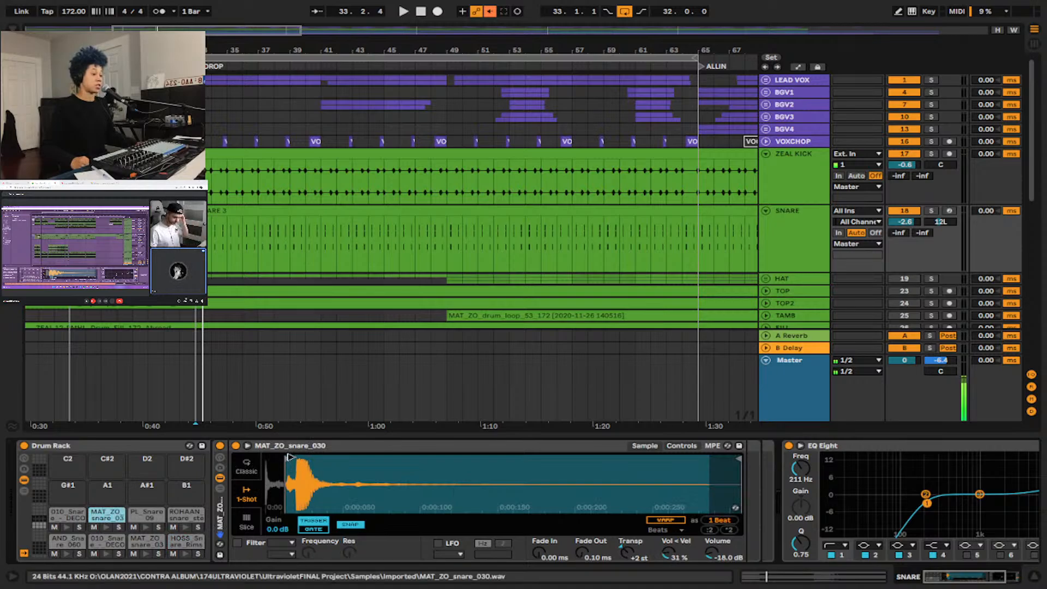
click(143, 517)
click(180, 542)
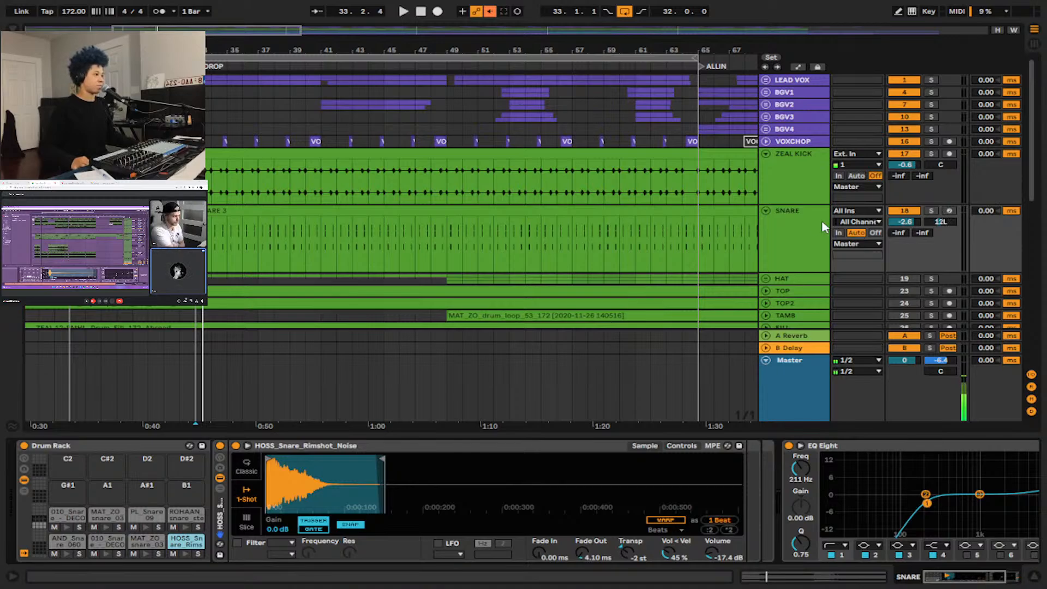
Place the insert marker at bar 33 on the SNARE track and play the layered snare in context.
click(196, 211)
key(space)
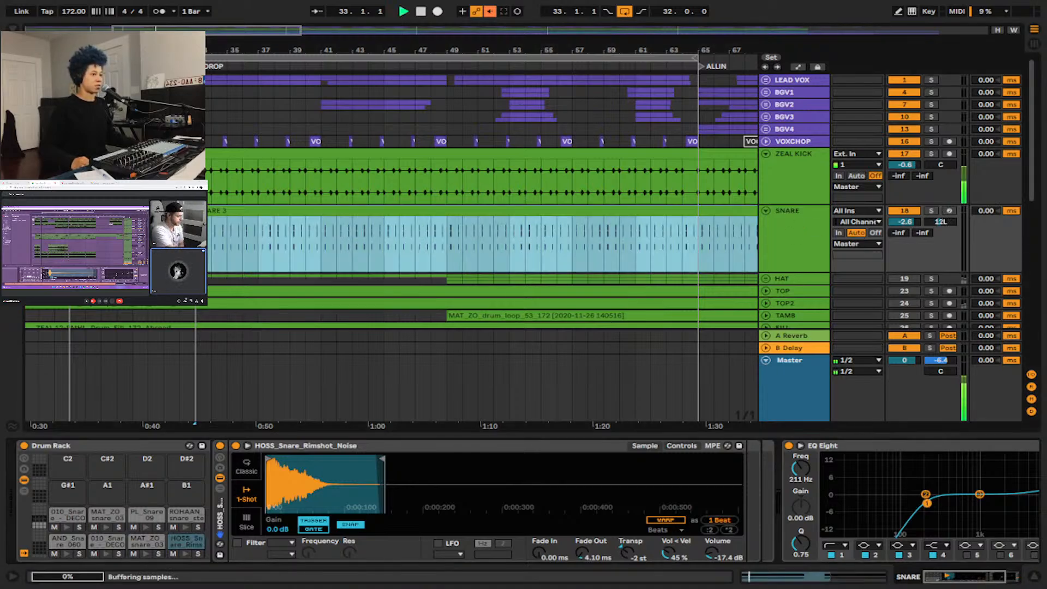
click(196, 223)
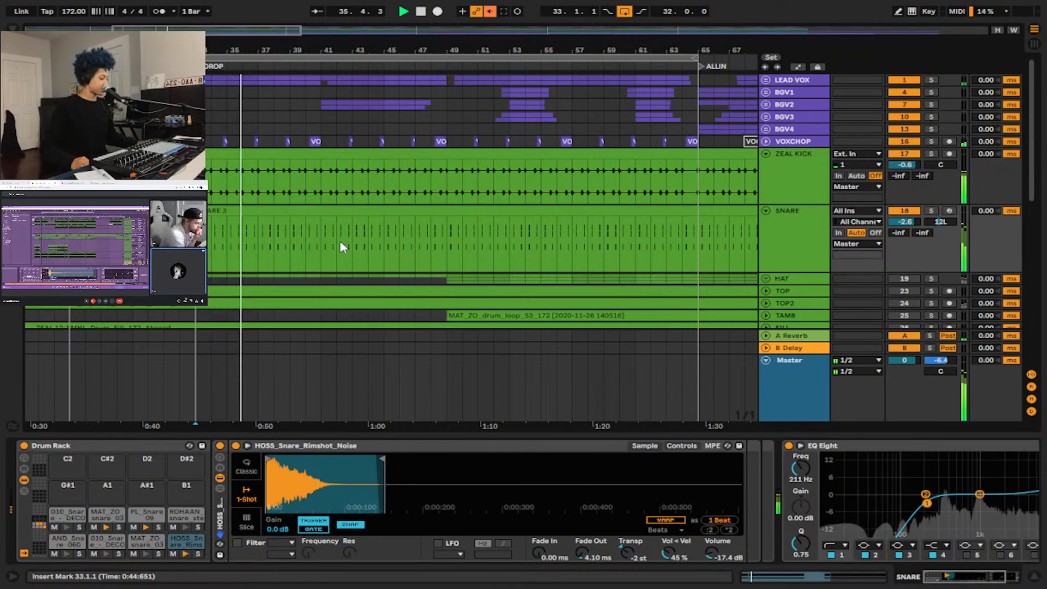
Stop playback and inspect the SNARE track's device chain through to its EQ Eight.
scroll(402, 275, down, 3)
scroll(264, 219, left, 10)
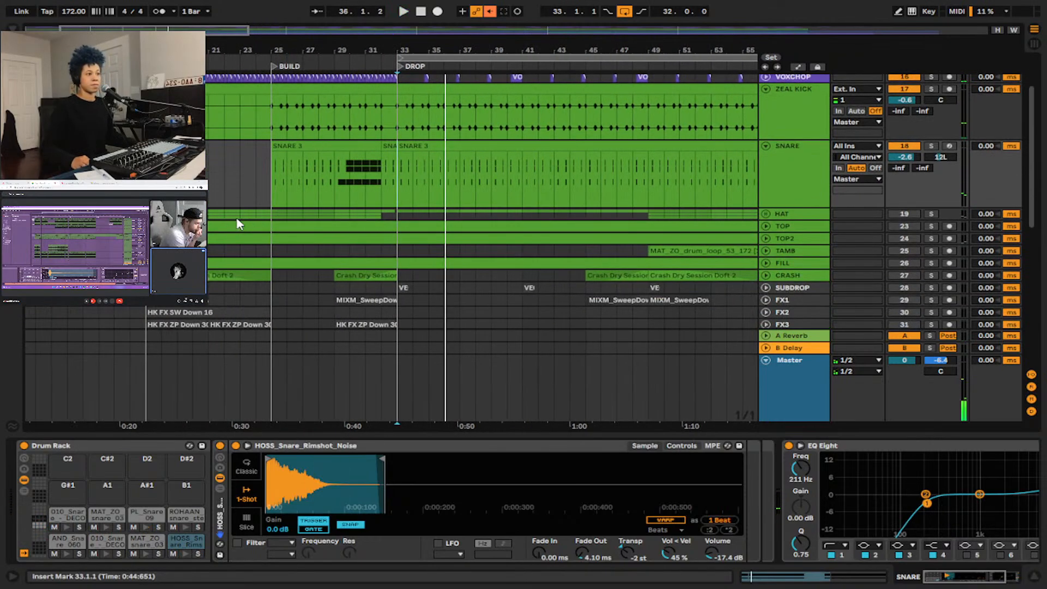
scroll(246, 179, down, 2)
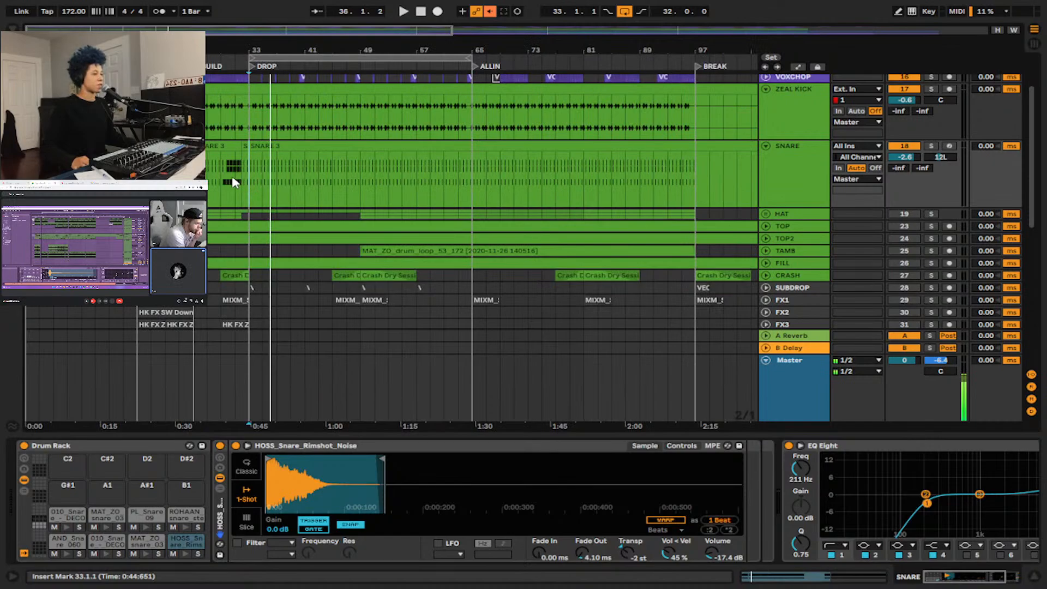
click(783, 167)
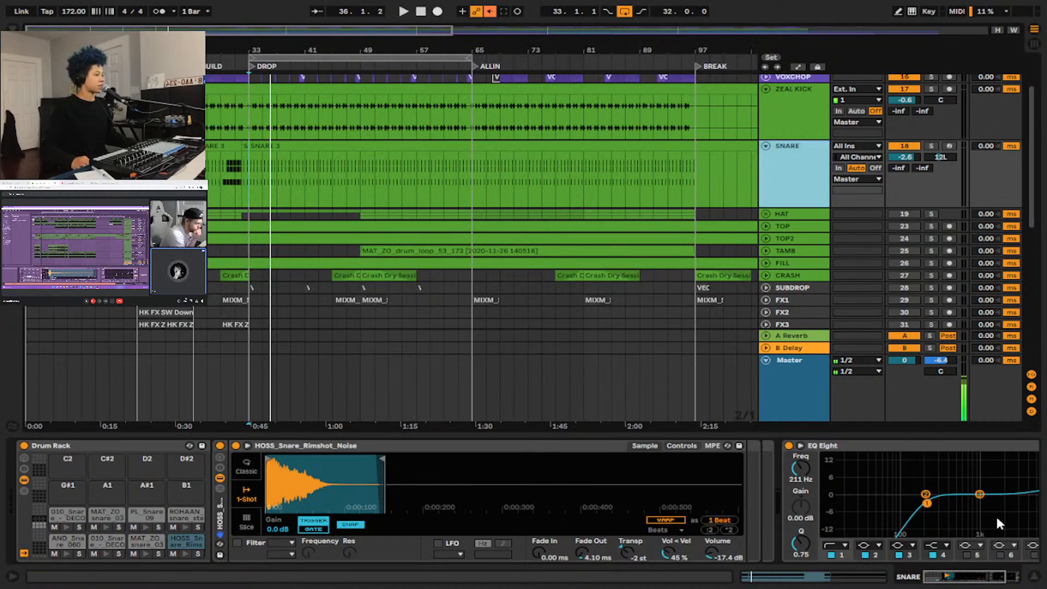
click(1015, 581)
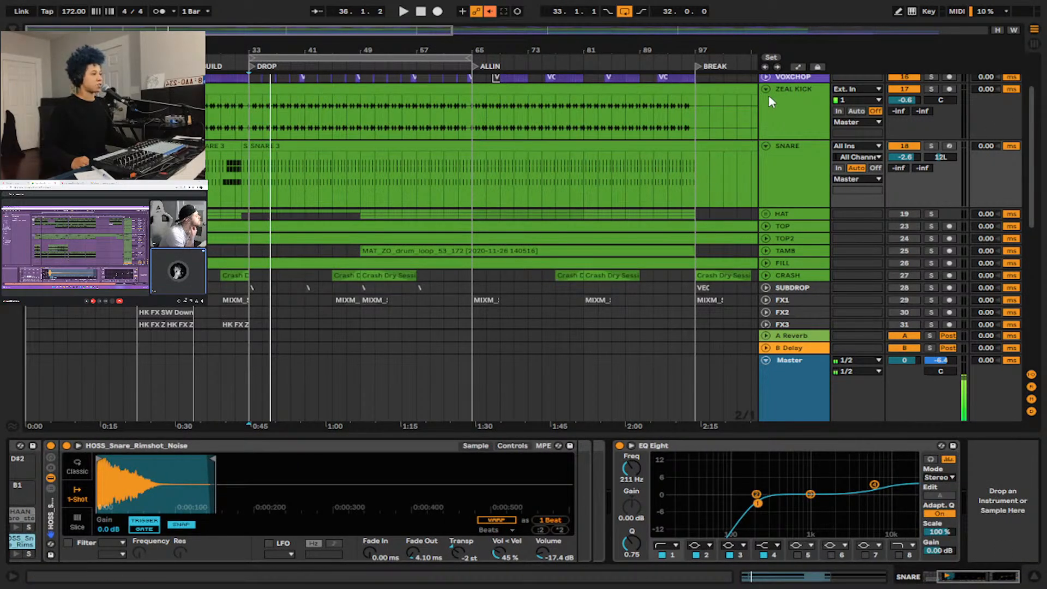
click(785, 164)
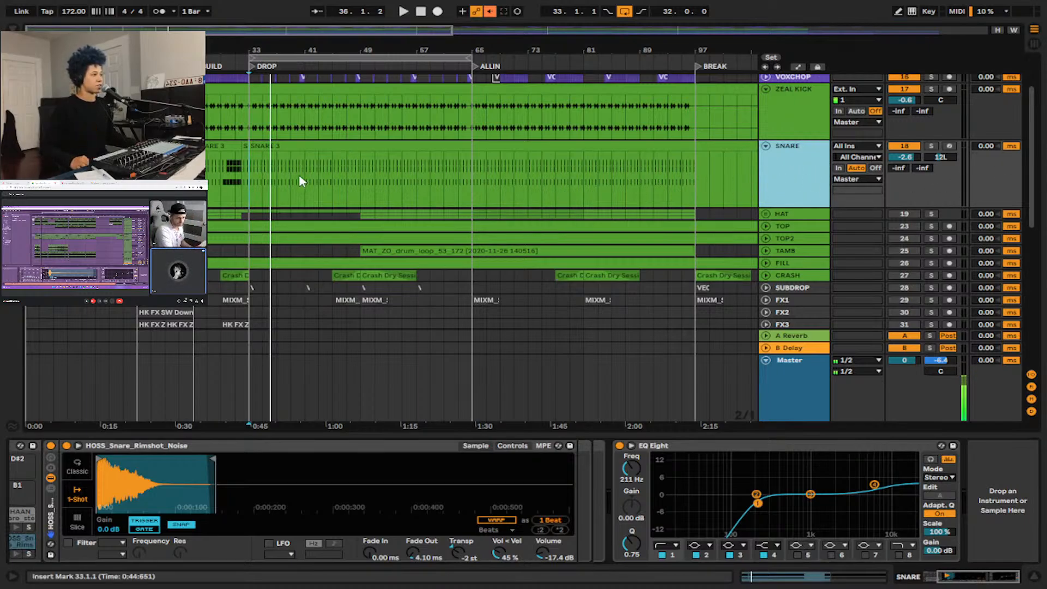
Place the insert marker at bar 25 and briefly play the arrangement from the BUILD section.
key(ctrl+Left)
key(space)
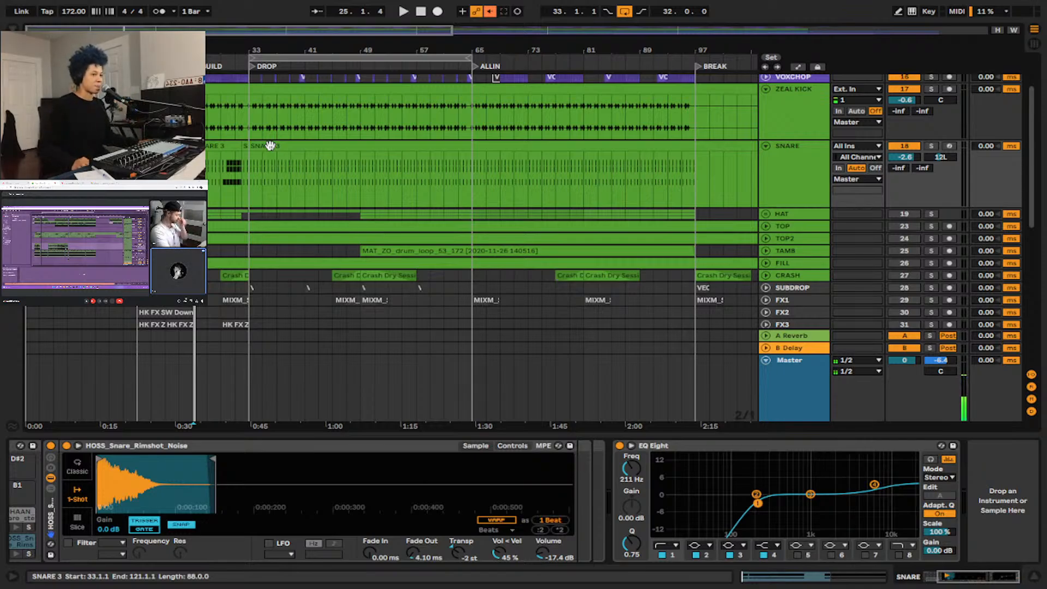
key(space)
key(space)
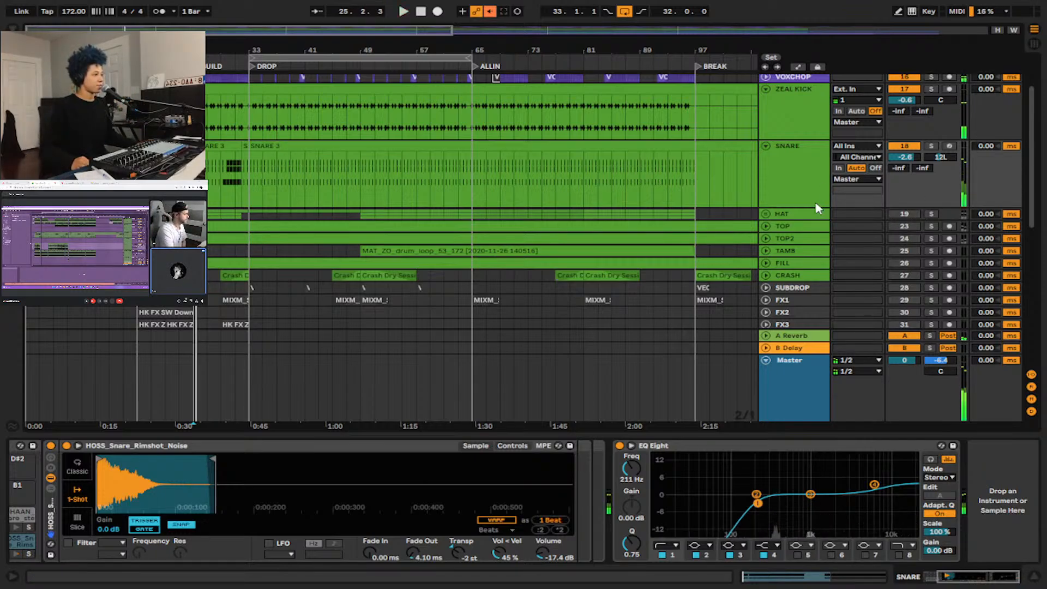
Unfold the HAT group, then activate the TOP2 track and expand it.
scroll(790, 191, down, 3)
click(765, 175)
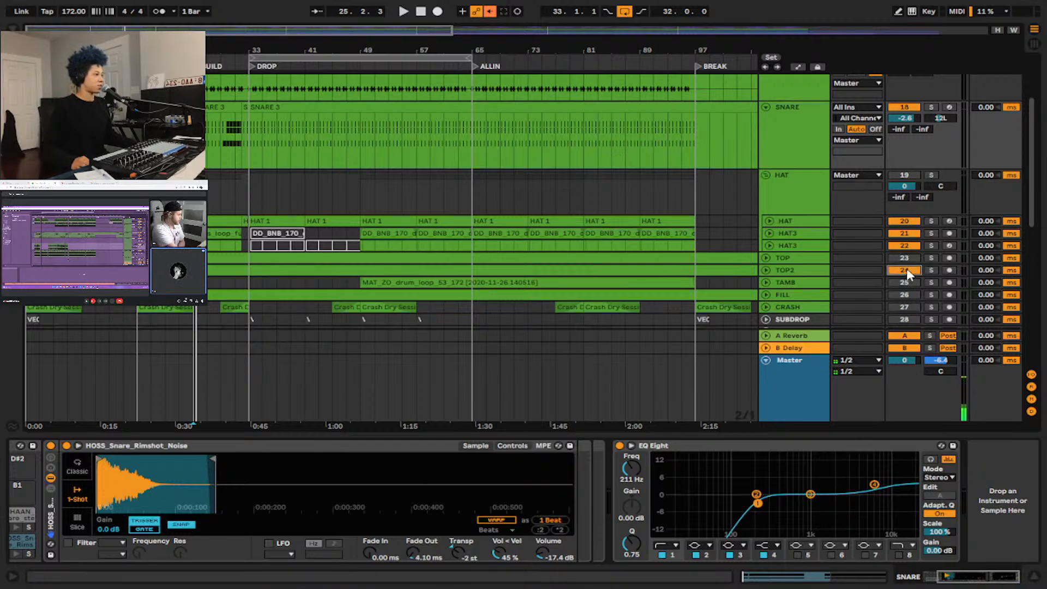
key(space)
click(766, 270)
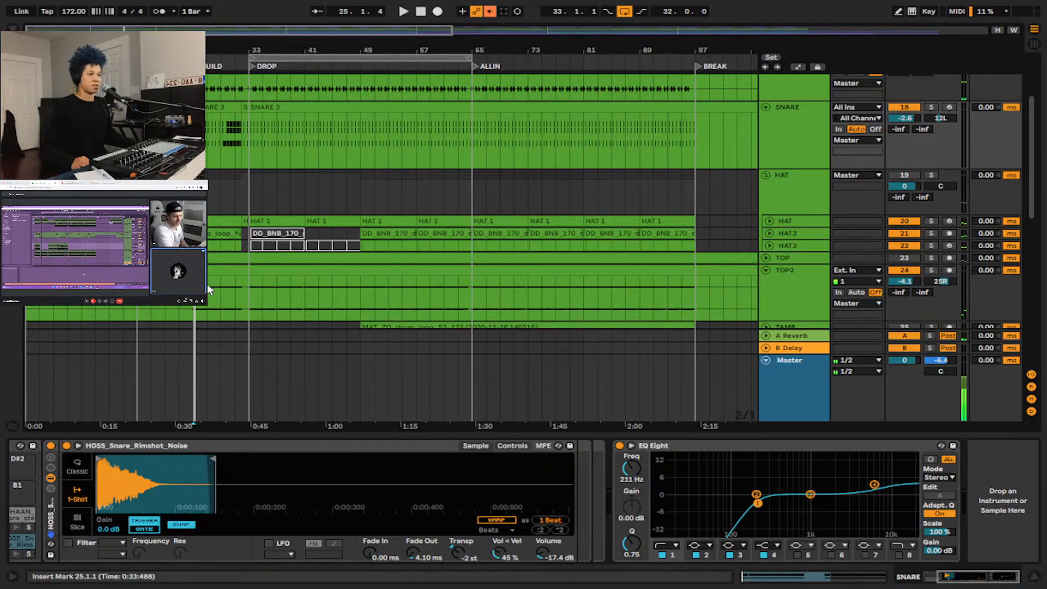
scroll(785, 243, down, 3)
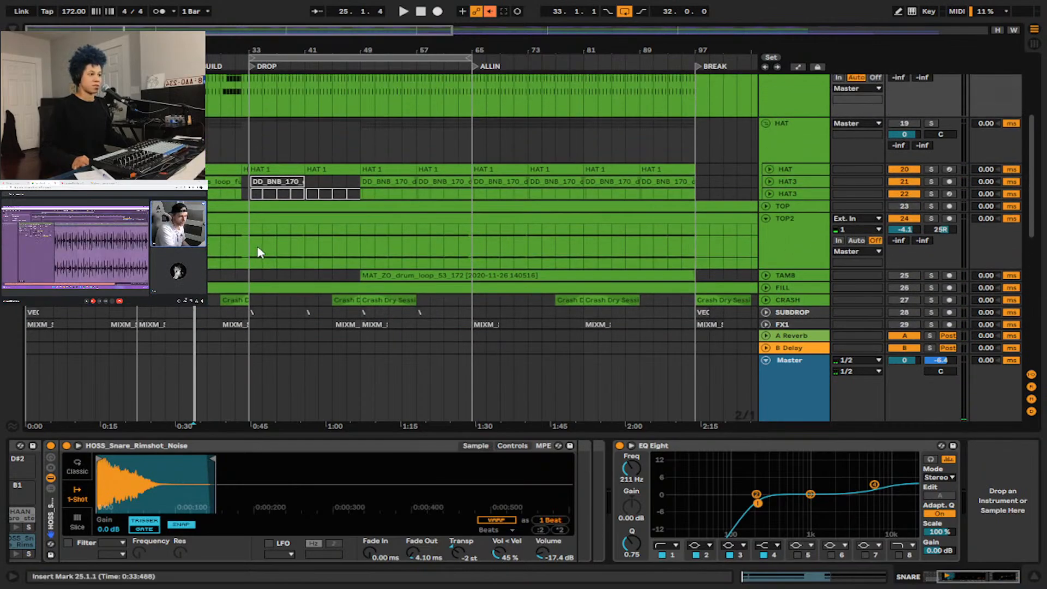
Solo the TOP2 track and play it from bar 33 at the DROP.
click(250, 251)
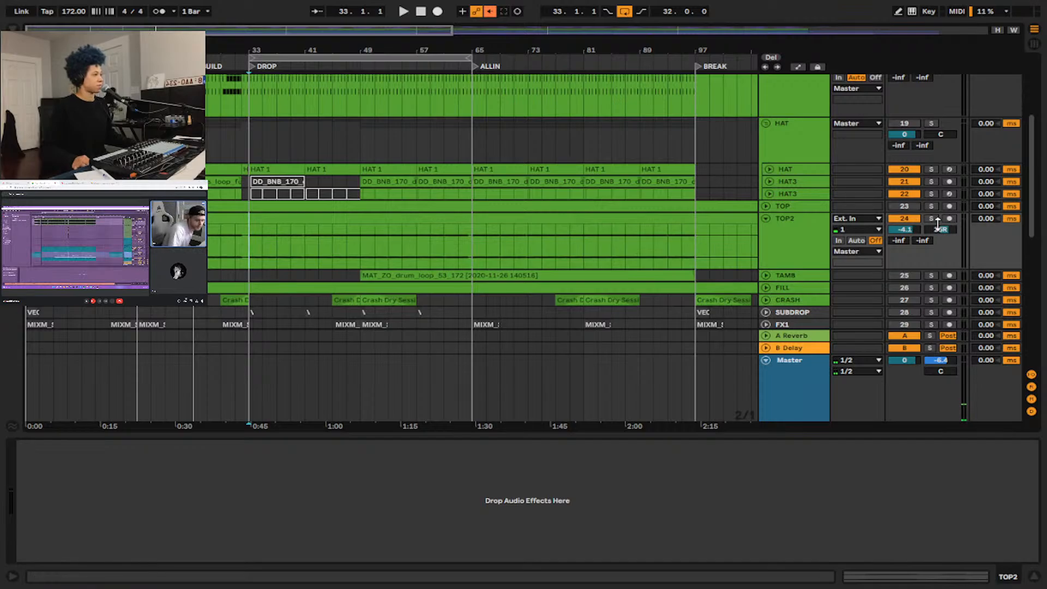
scroll(883, 254, down, 10)
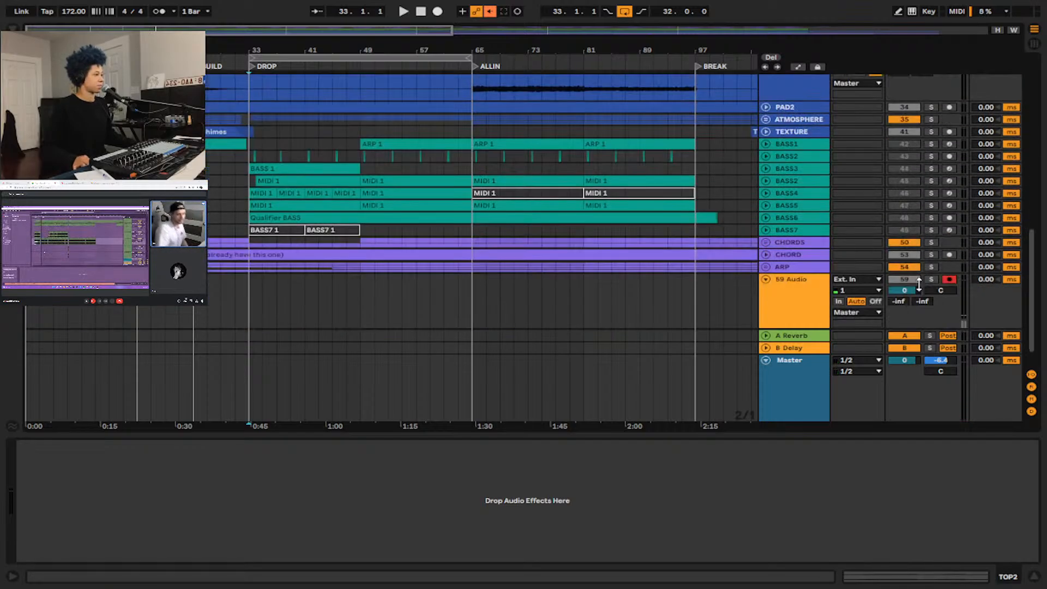
scroll(306, 210, up, 10)
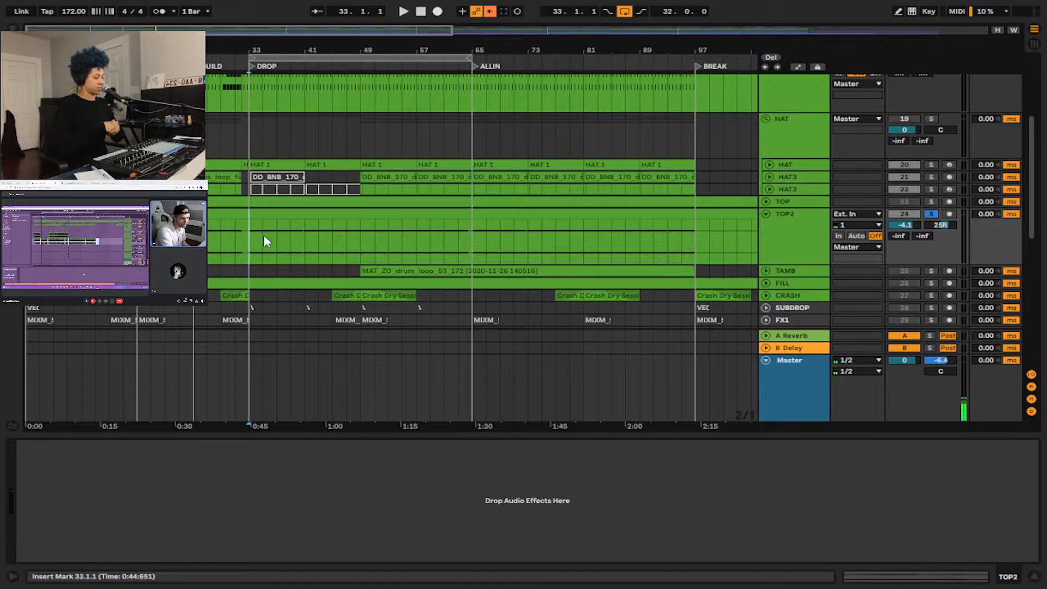
key(space)
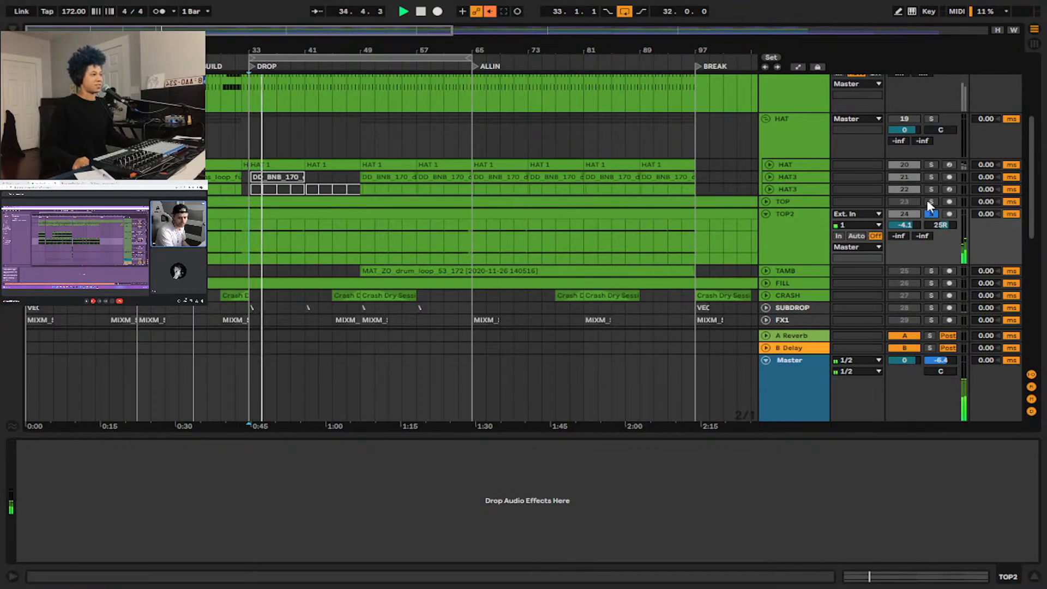
Expand the TOP track, solo it alongside TOP2, and place the insert marker at bar 41 on it.
click(766, 200)
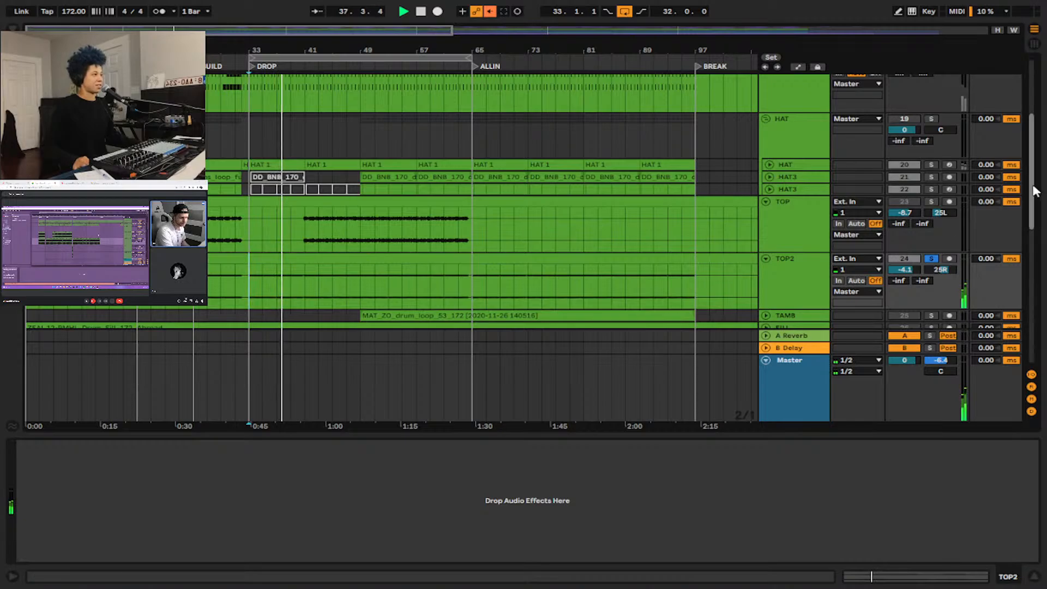
click(932, 201)
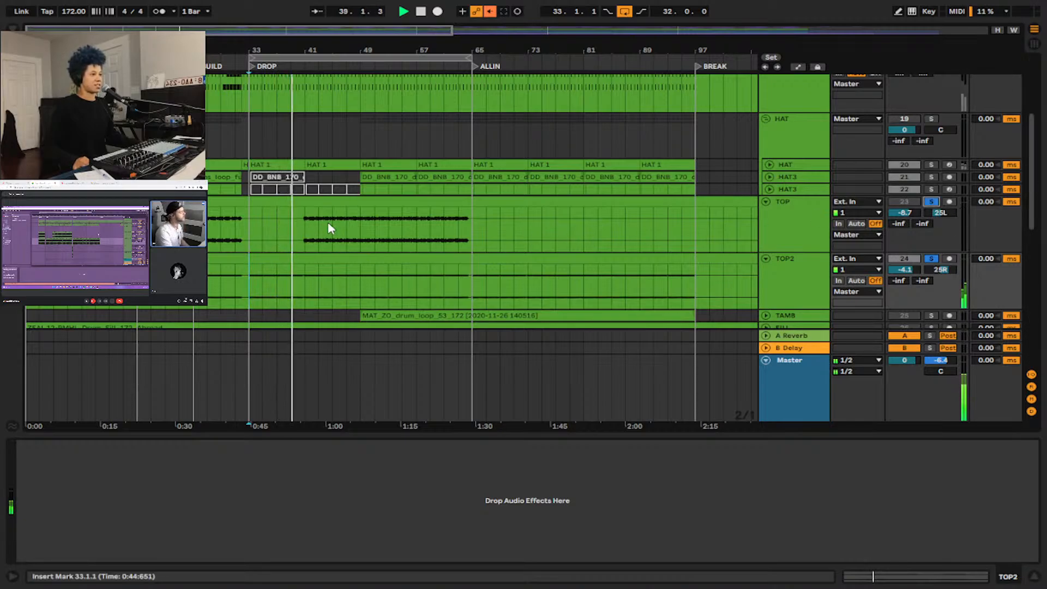
click(301, 228)
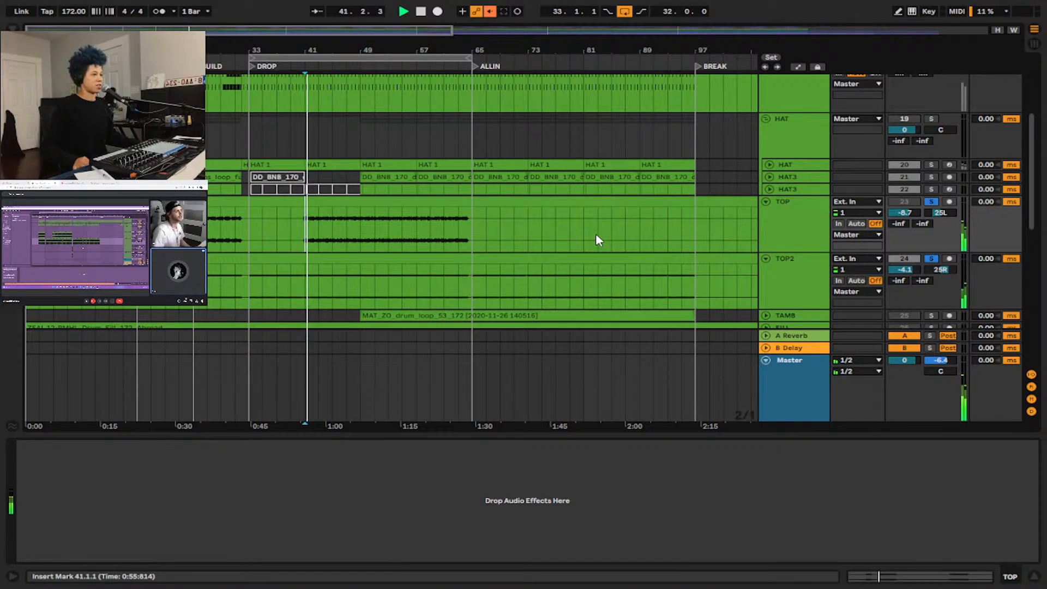
Add the SNARE track to the solo, listen to it together with the top loops, and stop playback.
scroll(904, 184, up, 2)
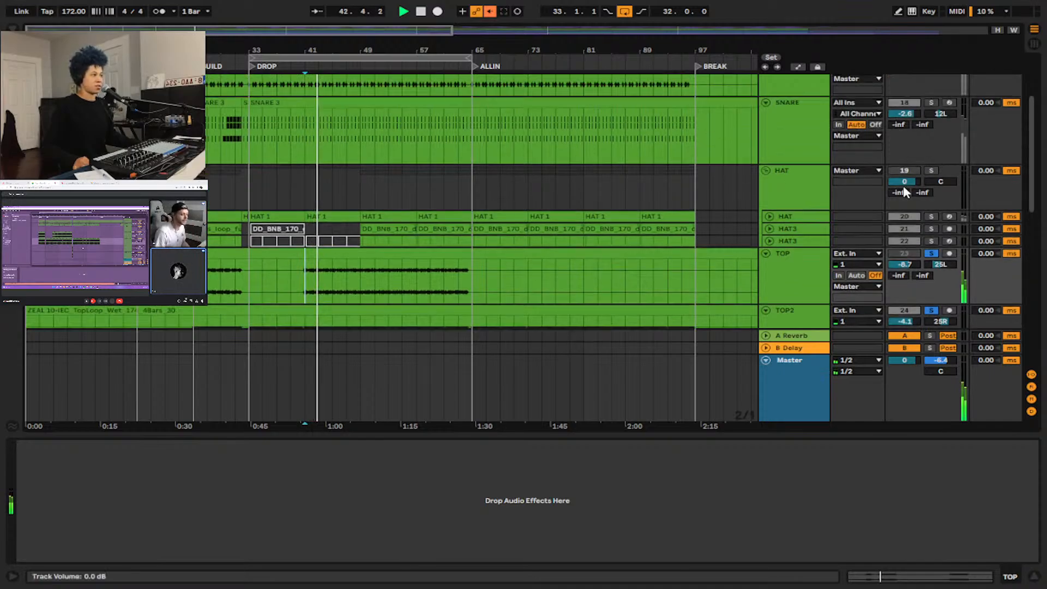
scroll(902, 185, up, 4)
click(931, 210)
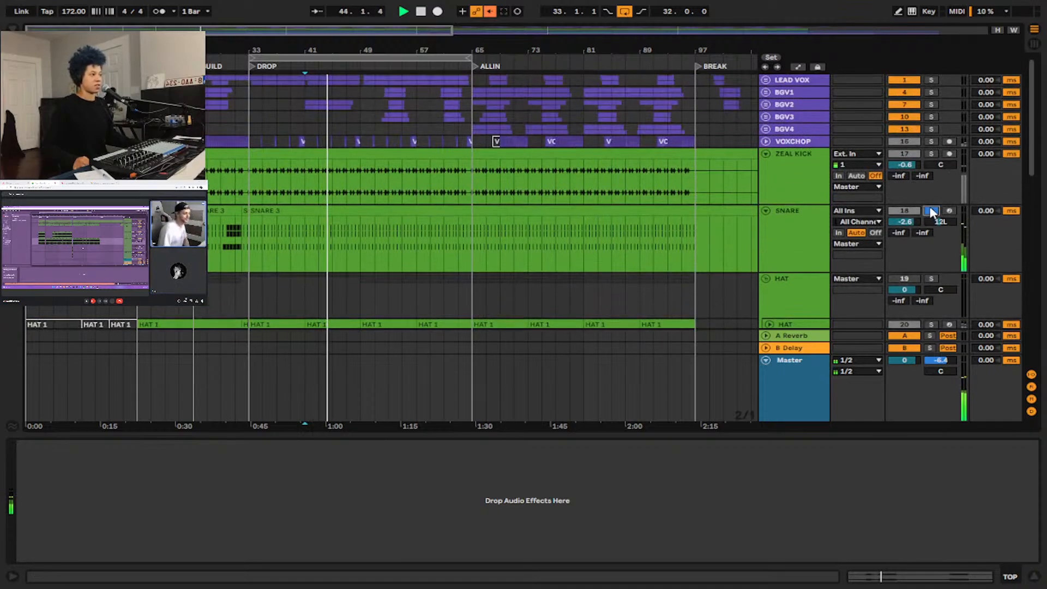
scroll(564, 204, down, 3)
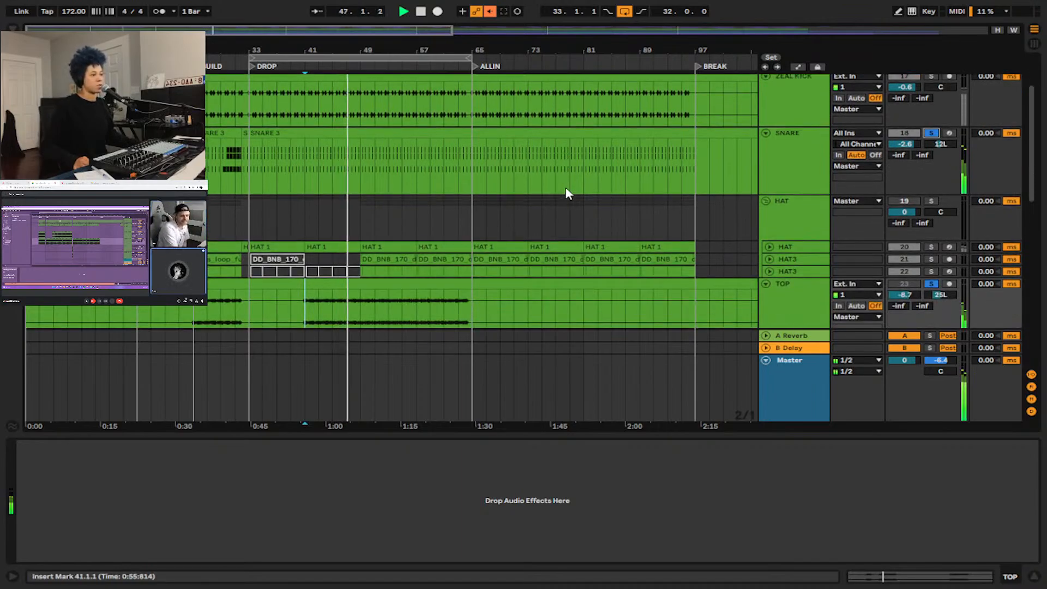
scroll(527, 254, up, 1)
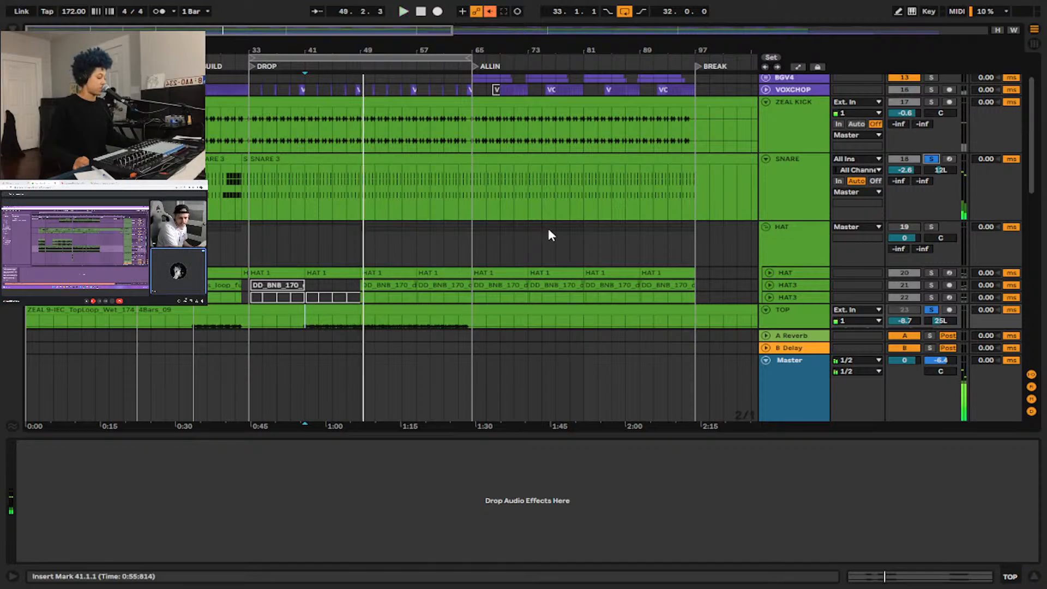
scroll(547, 231, down, 4)
scroll(670, 245, up, 3)
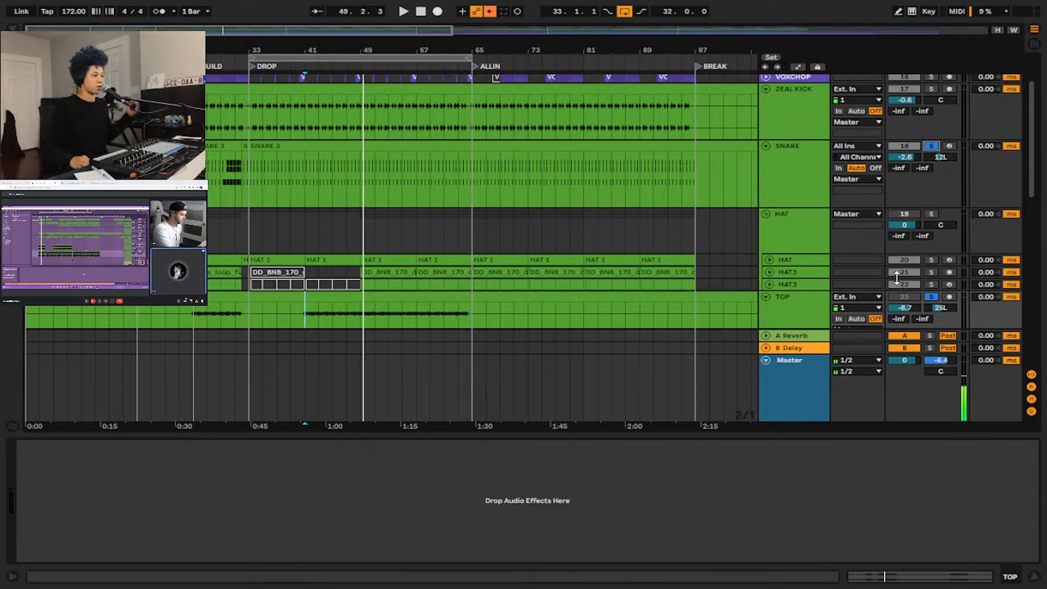
Show the LIQ_CHat_1 sampler on the lower HAT3 track, then clear the solos and activate the TOP track.
click(789, 300)
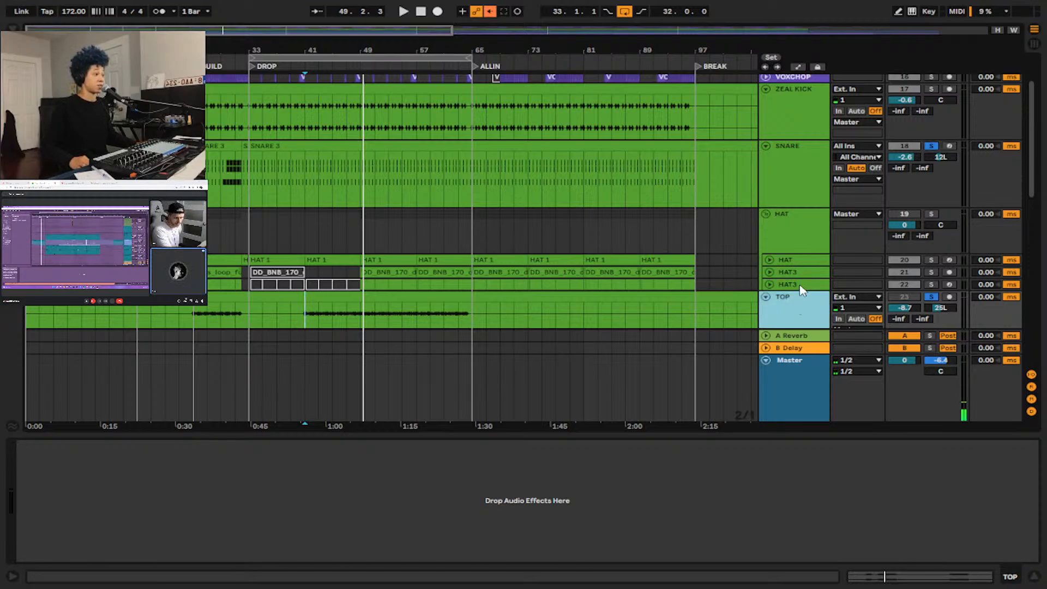
click(801, 285)
scroll(801, 286, down, 2)
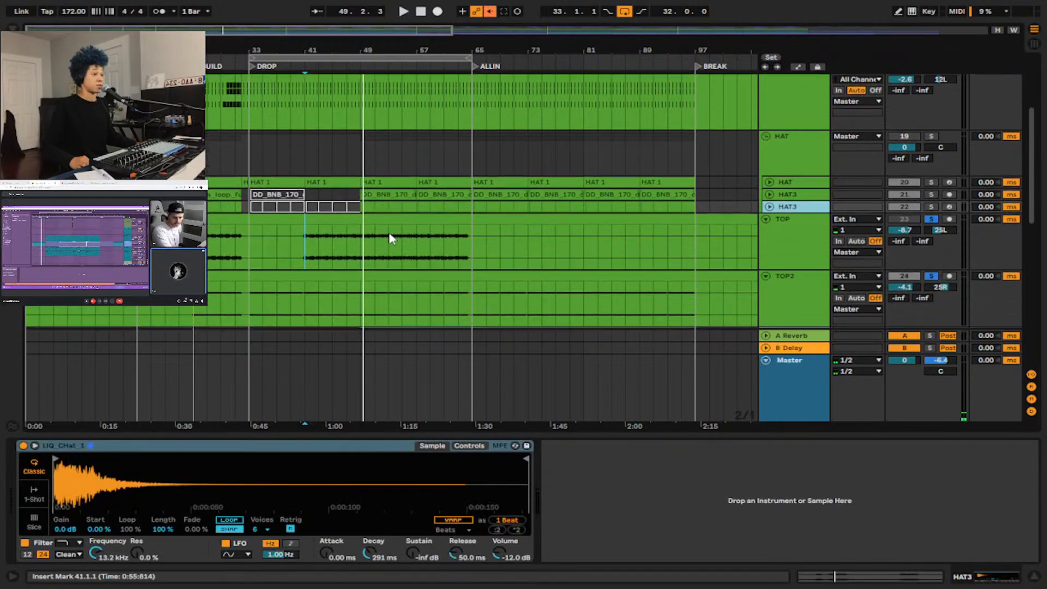
click(931, 219)
click(906, 218)
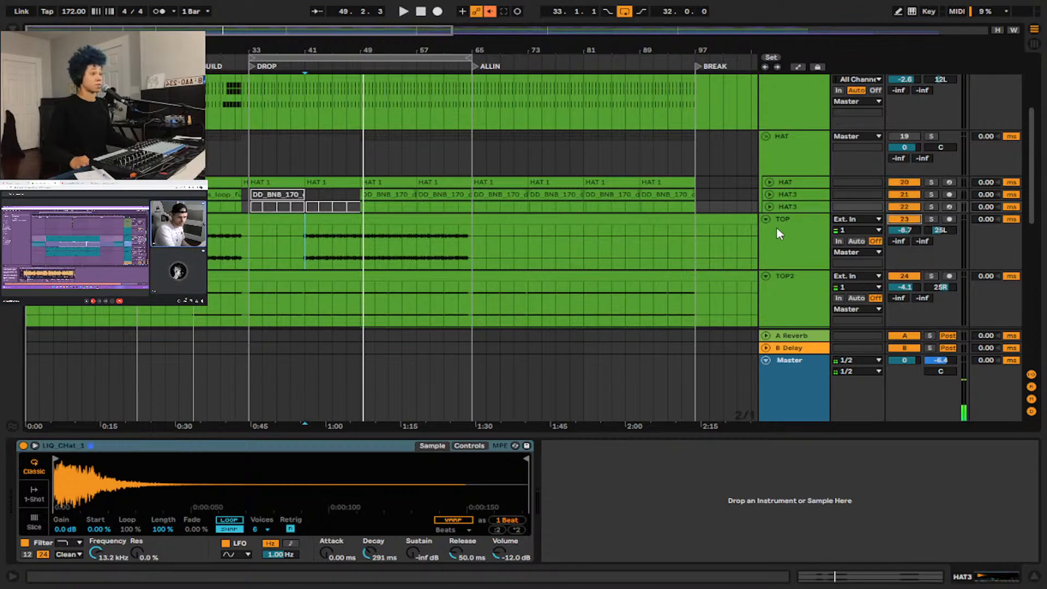
Expand and enlarge the lower HAT3 track, and place the insert marker at bar 49 on it.
click(769, 206)
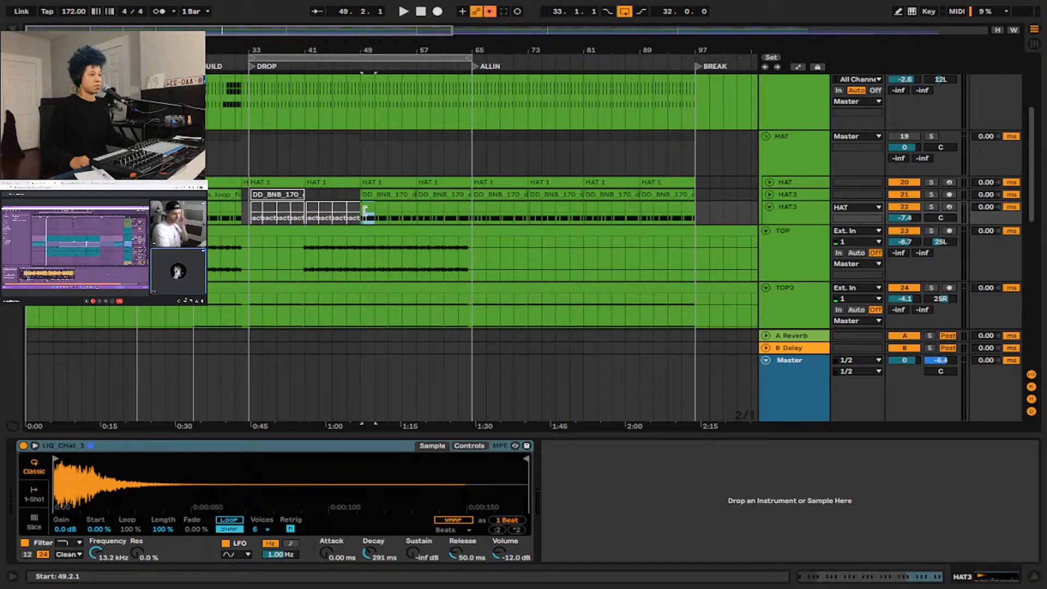
drag(785, 224, 785, 246)
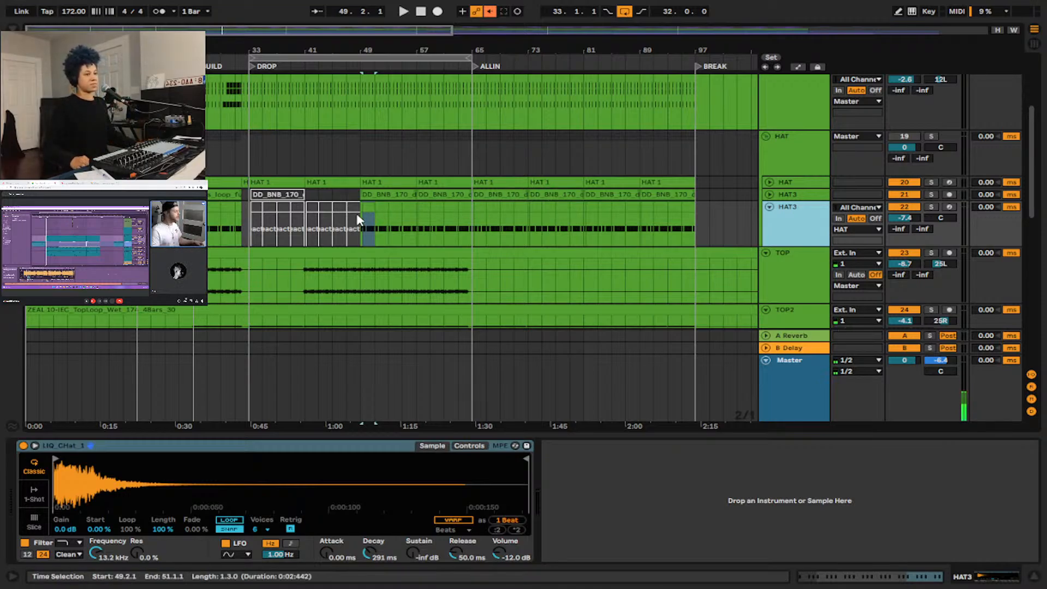
click(366, 233)
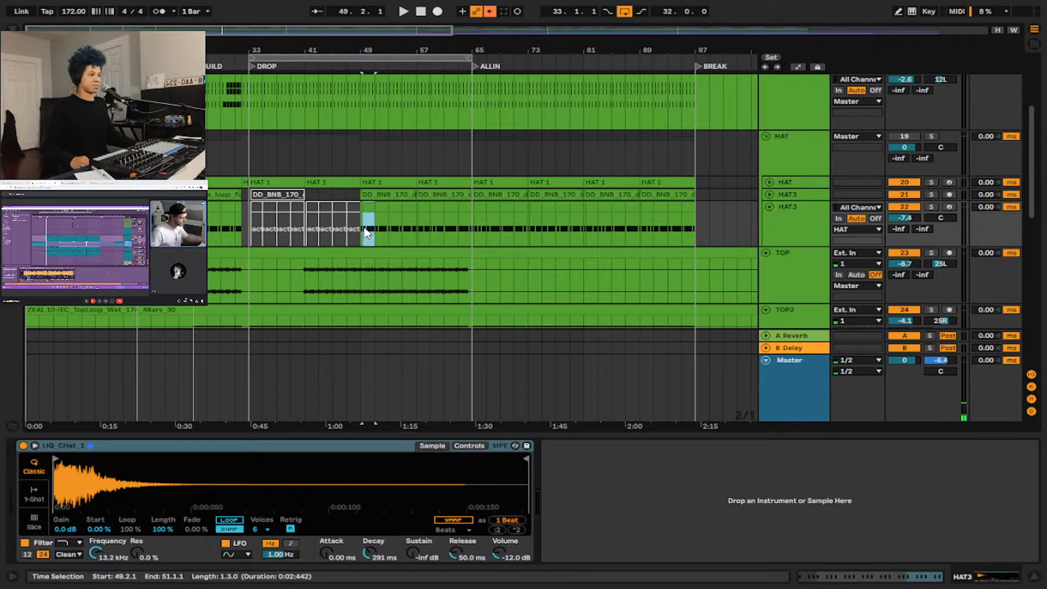
click(366, 233)
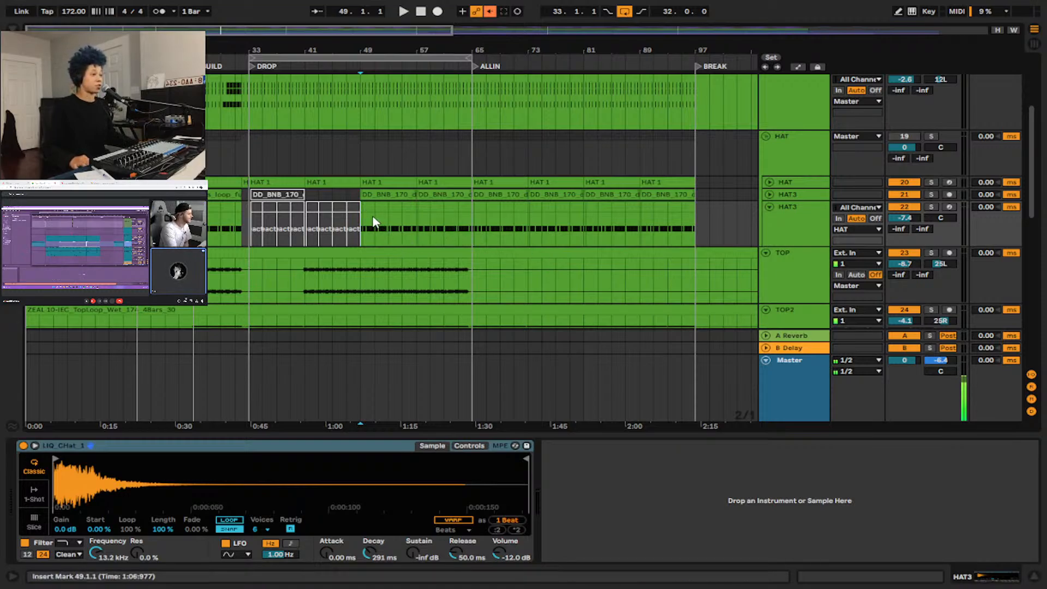
Activate the HAT group and briefly play the drums from bar 49.
scroll(374, 223, up, 3)
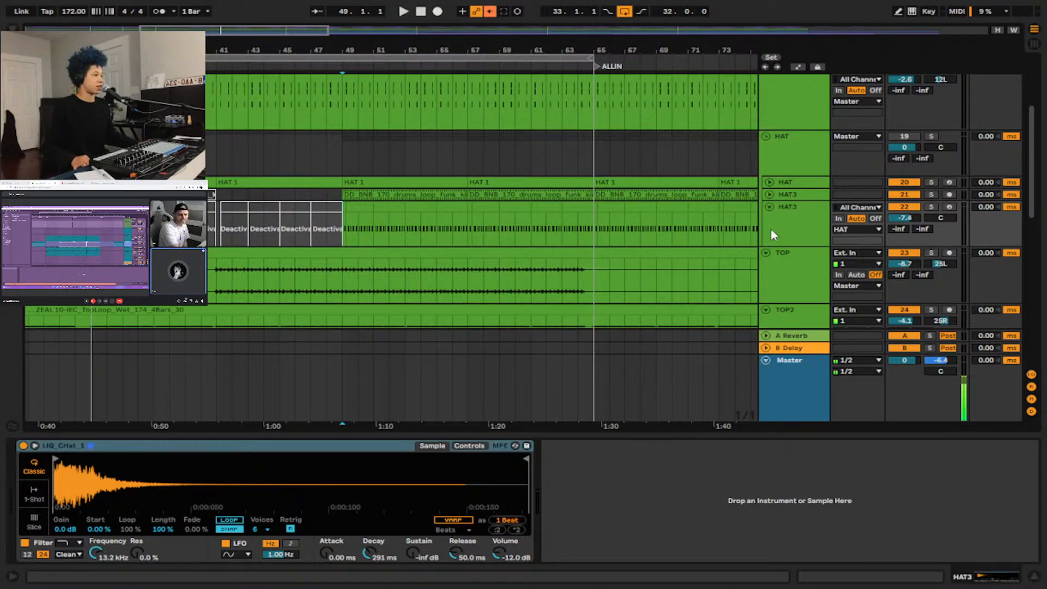
click(910, 136)
key(space)
scroll(796, 218, down, 5)
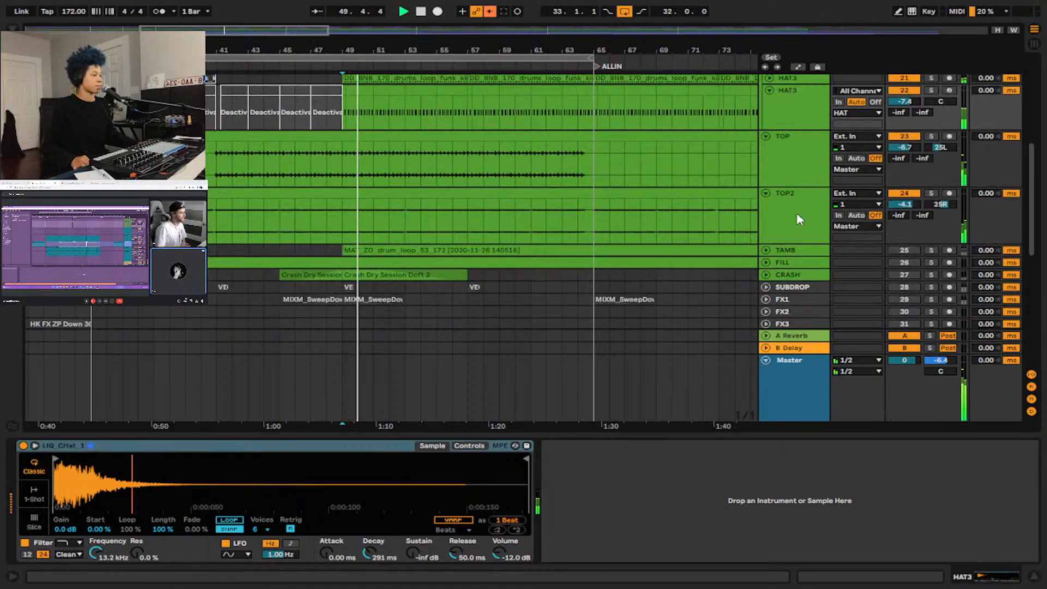
scroll(797, 218, up, 4)
key(space)
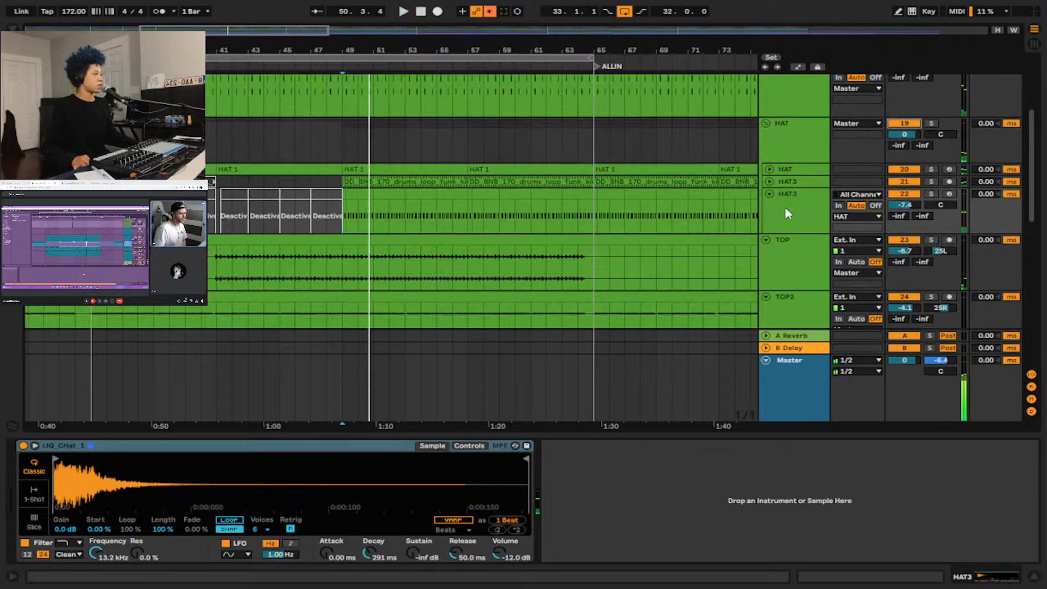
Solo the first HAT track inside the HAT group.
scroll(785, 210, down, 10)
click(949, 249)
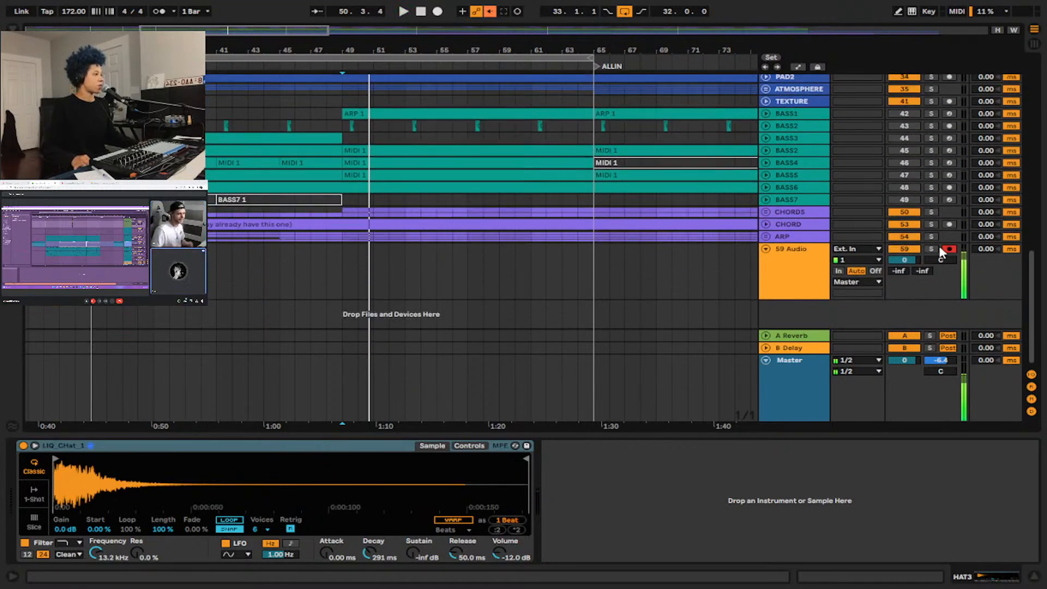
scroll(612, 217, up, 10)
scroll(843, 221, up, 5)
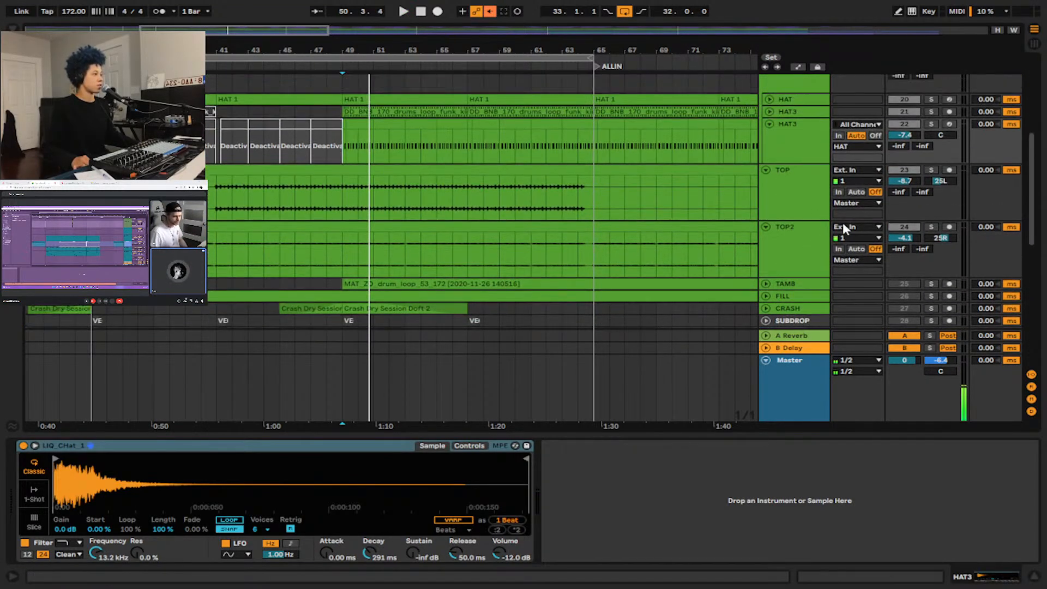
click(929, 180)
click(931, 177)
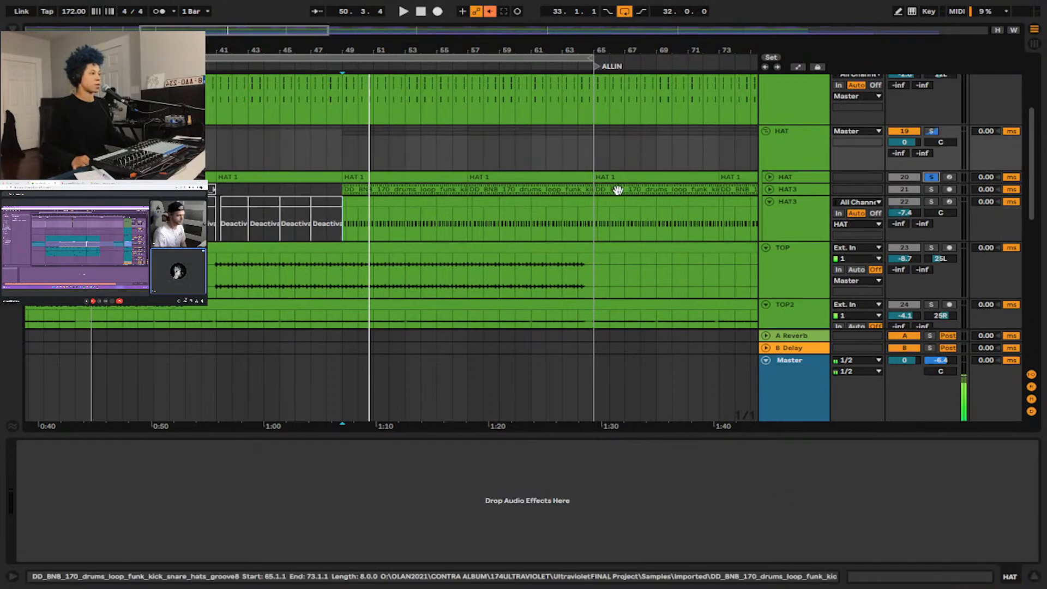
Expand the first HAT track inside the HAT group and audition it soloed from bar 51.
click(769, 177)
click(368, 188)
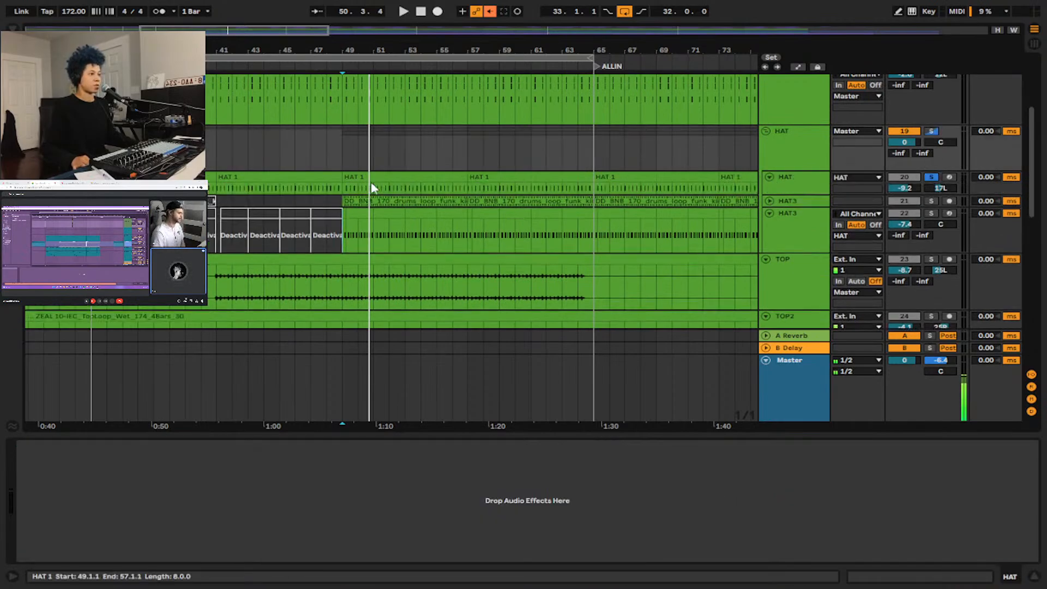
key(space)
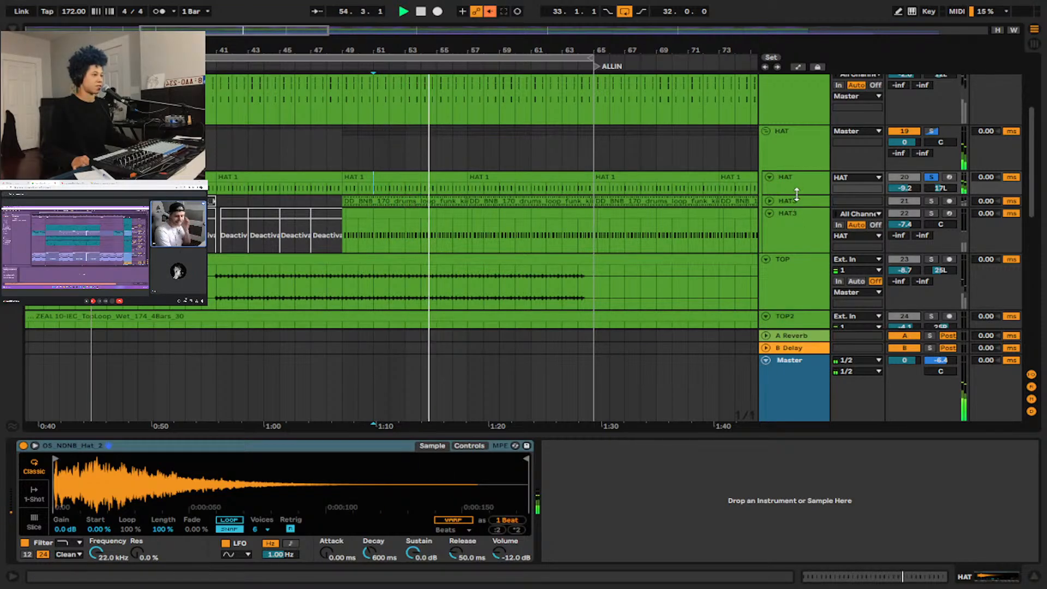
Layer both HAT3 tracks and the TOP track into the solo, expanding the upper HAT3 and playing from its bar 49 clip.
click(931, 201)
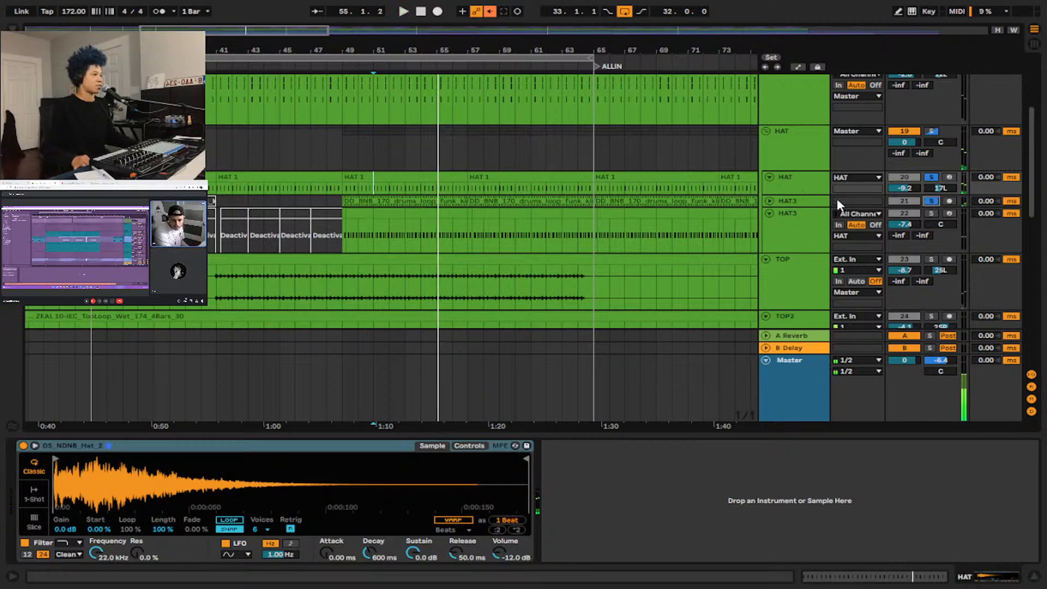
click(770, 201)
click(348, 200)
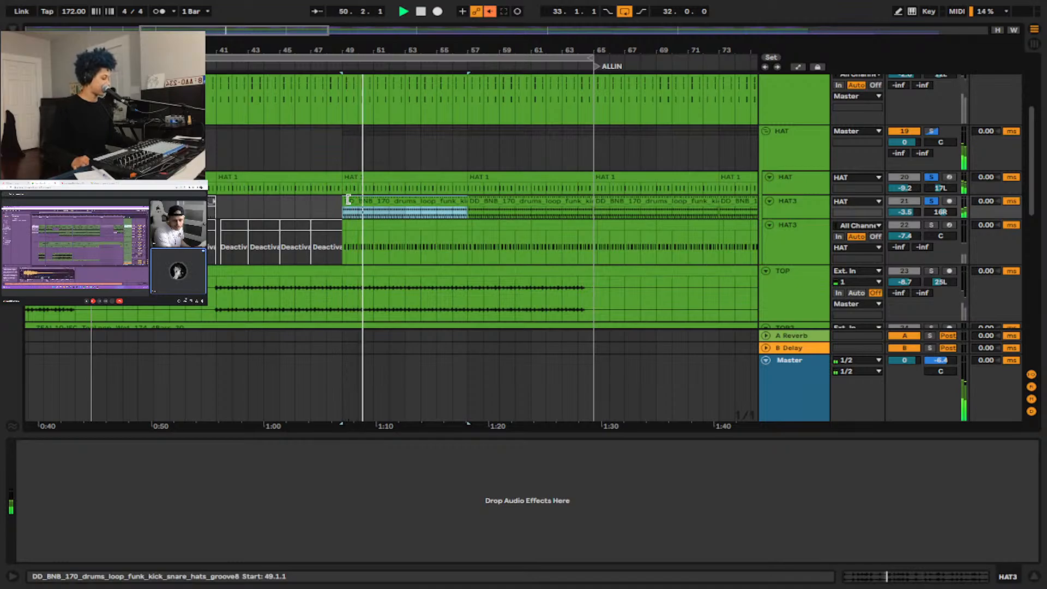
click(931, 225)
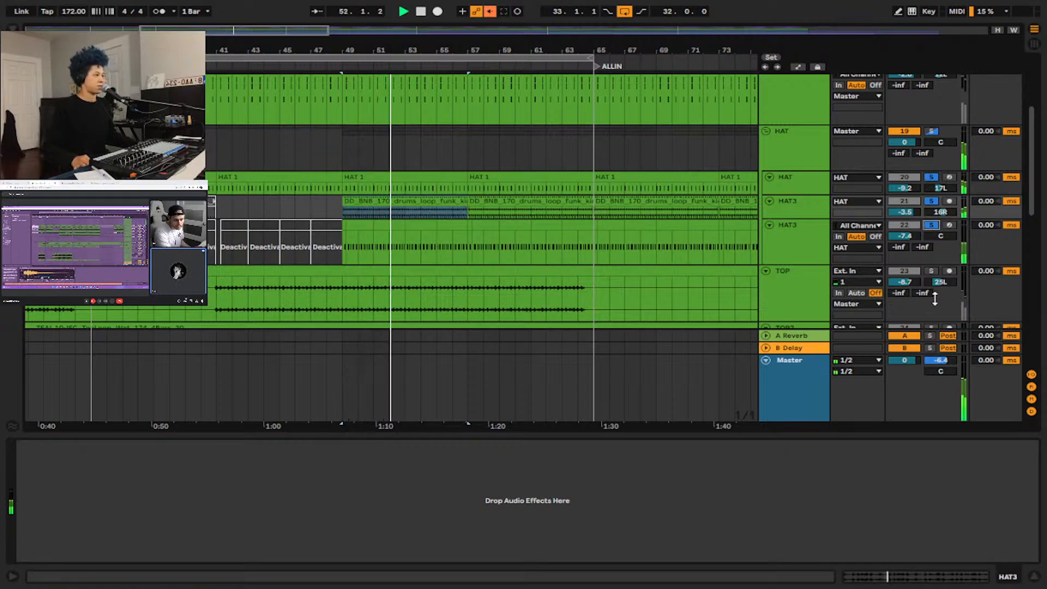
click(932, 271)
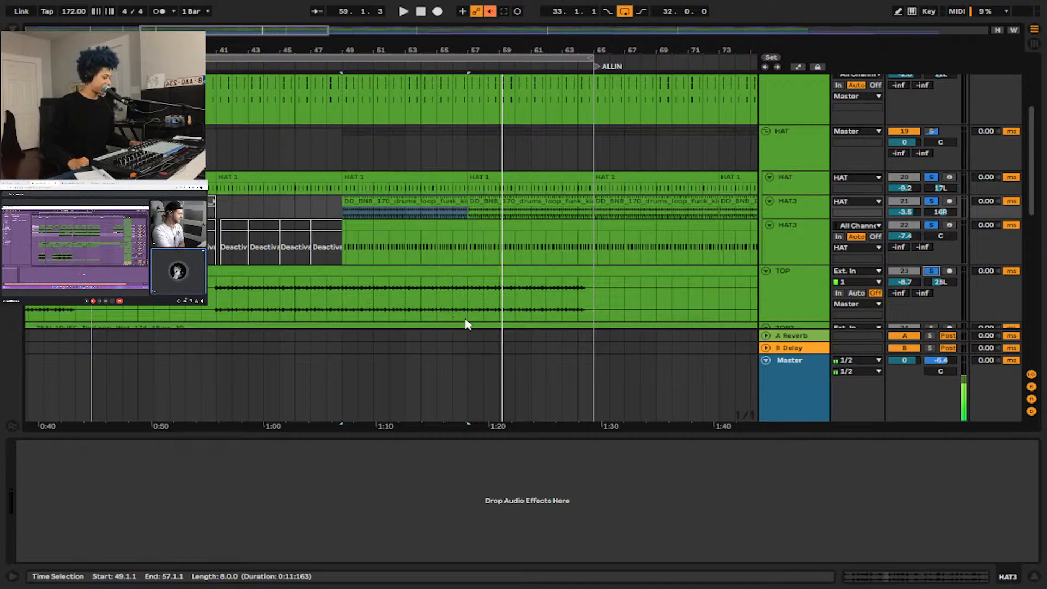
Select the HAT group and clear the solos on the hat and TOP tracks.
scroll(453, 219, down, 3)
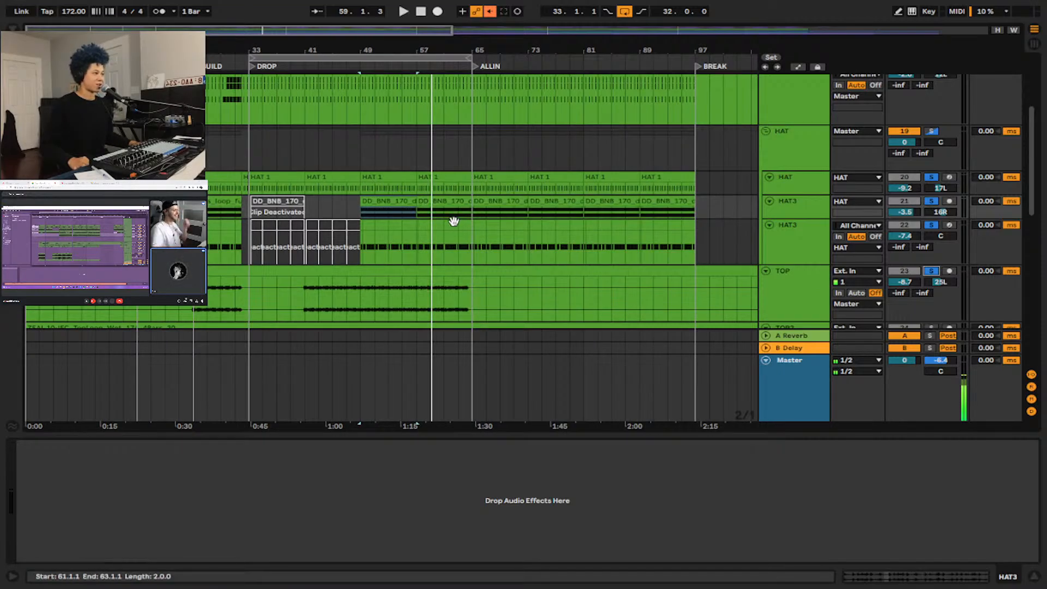
scroll(400, 221, down, 3)
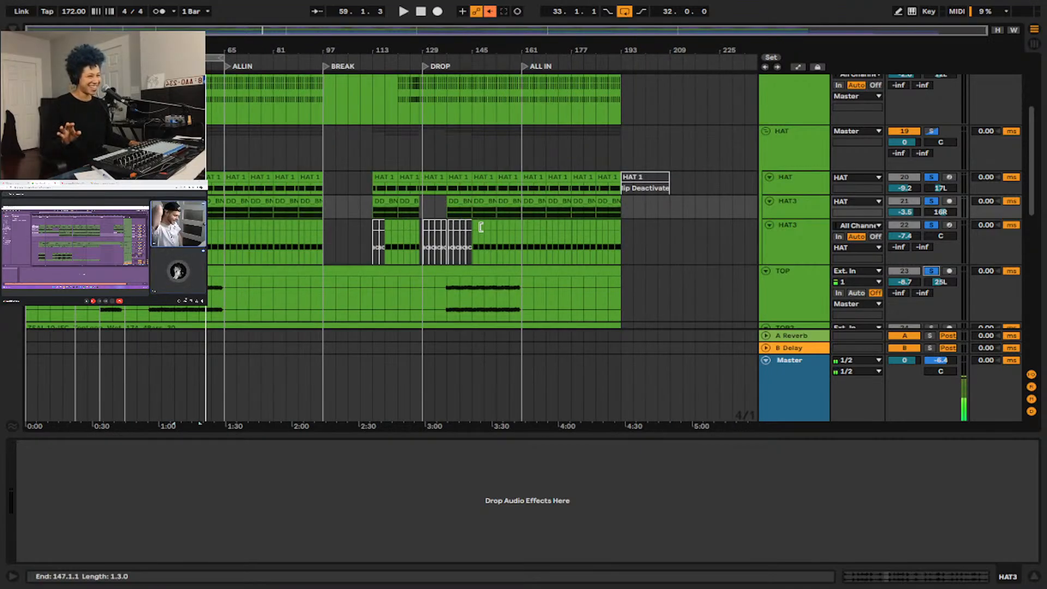
click(806, 146)
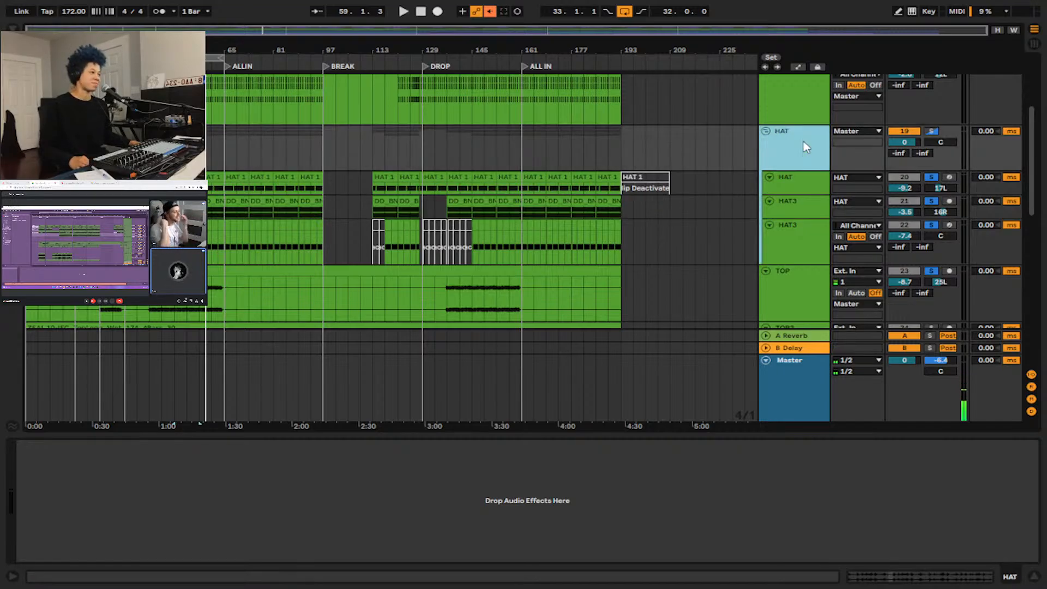
click(766, 132)
click(766, 131)
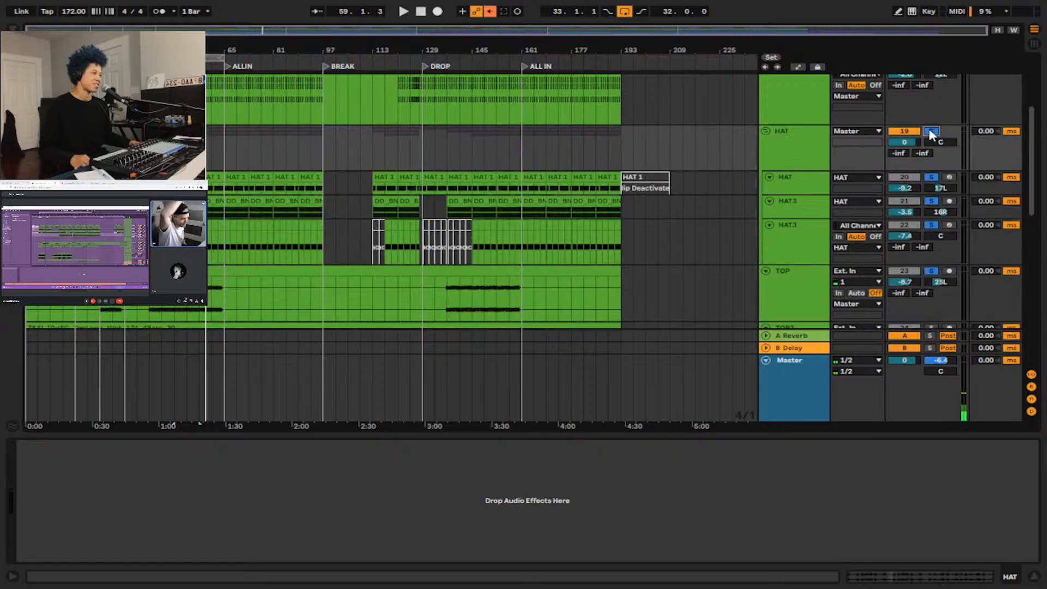
click(930, 132)
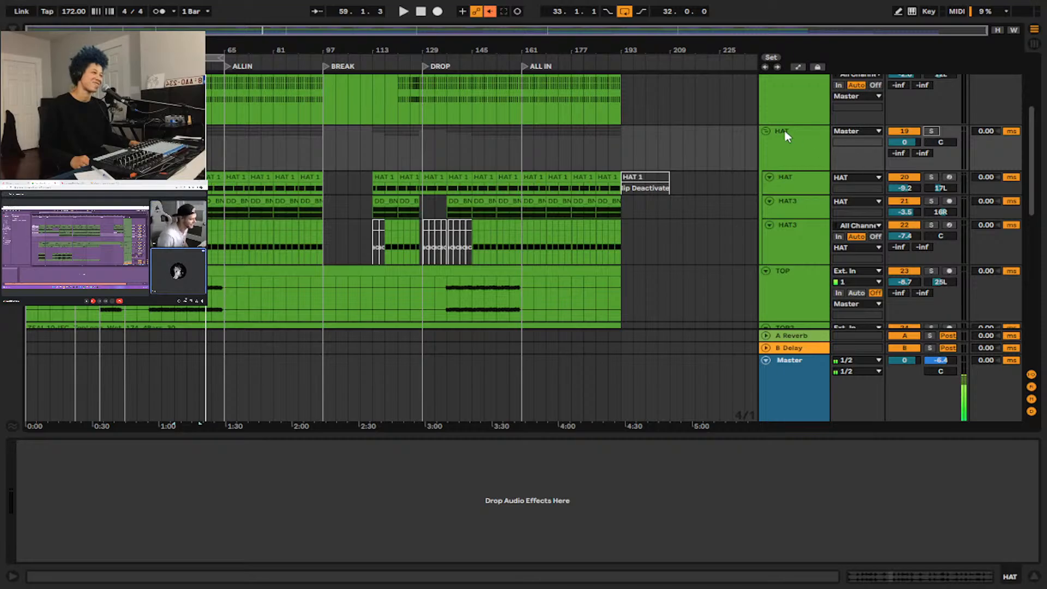
Collapse the HAT group and the TOP and TOP2 tracks.
click(765, 131)
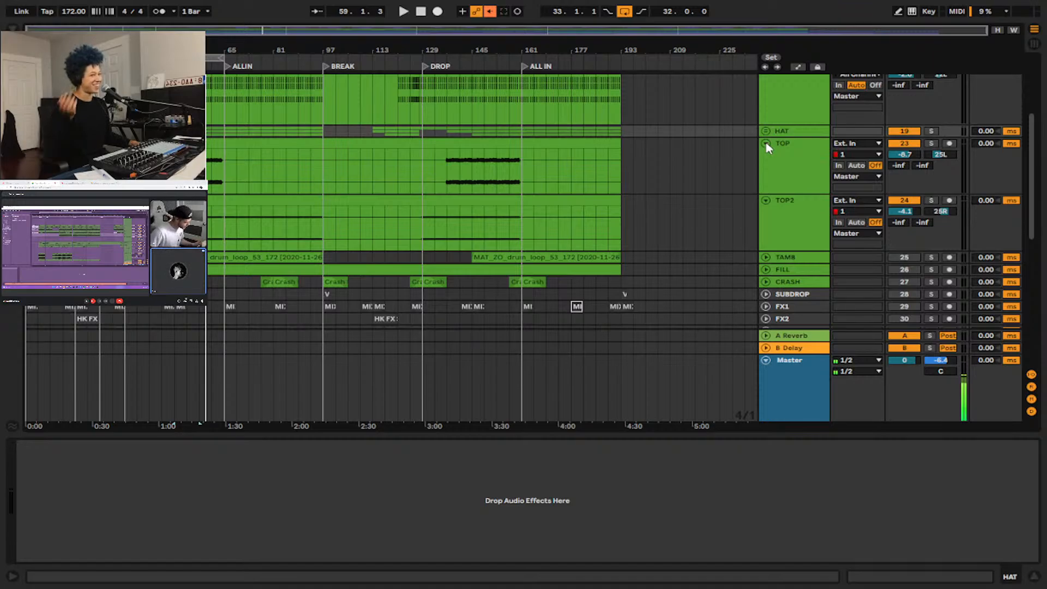
click(765, 144)
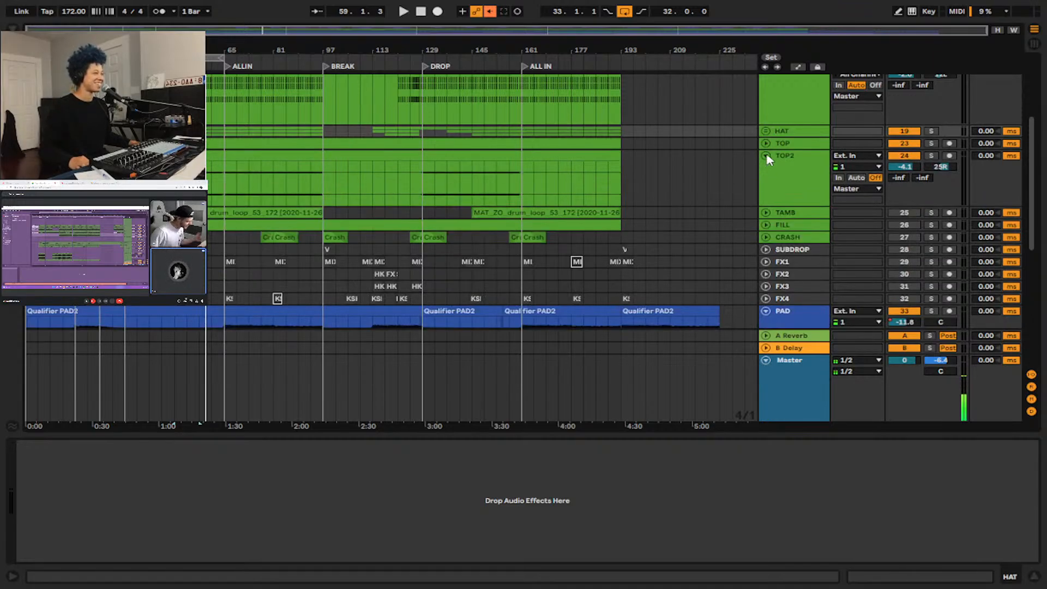
click(767, 157)
click(769, 144)
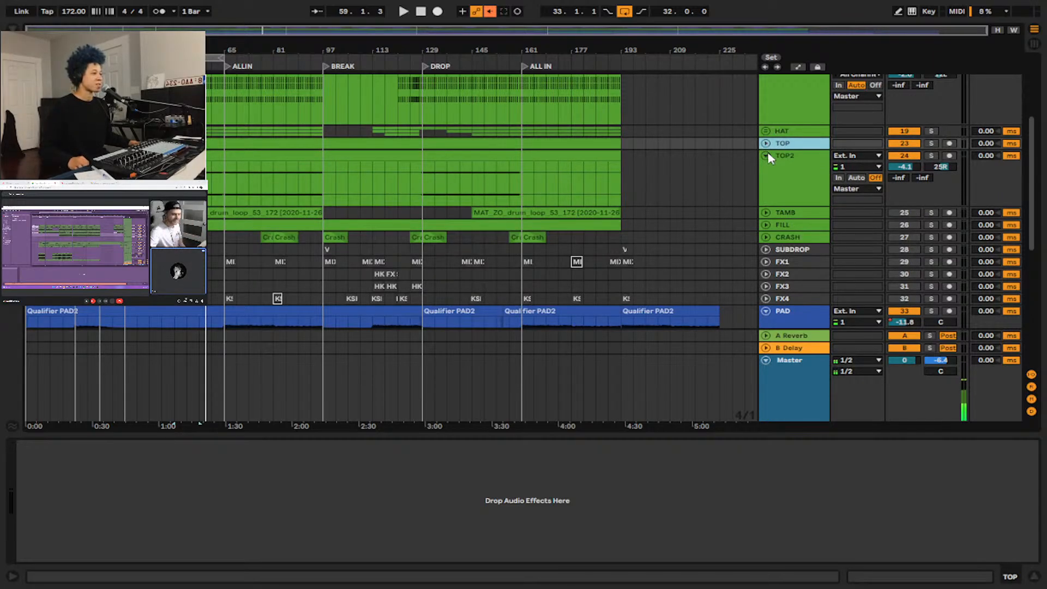
click(766, 156)
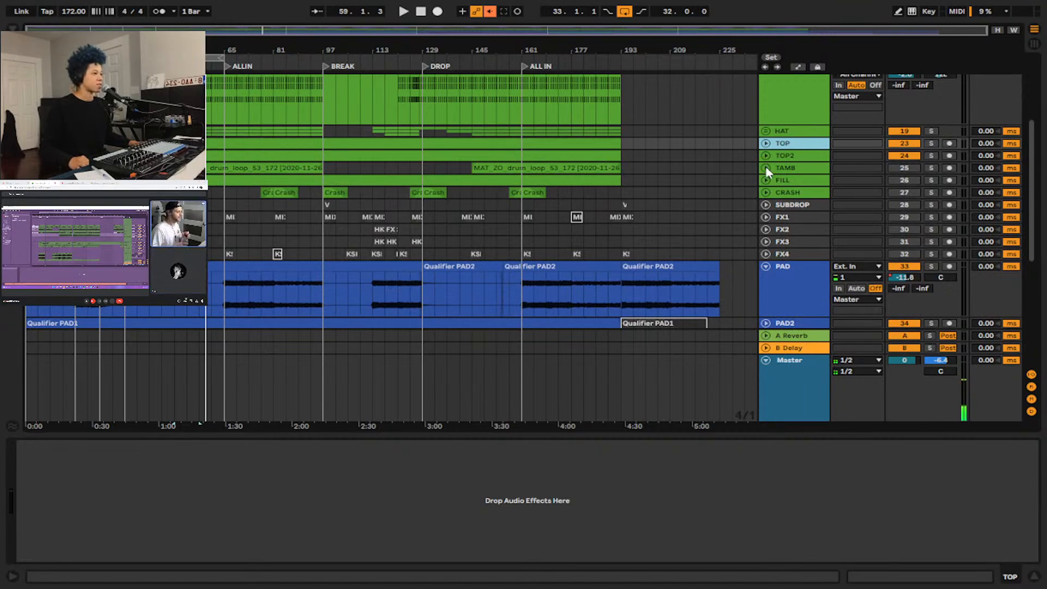
Expand the TAMB track, activate it, and make it taller.
click(766, 168)
click(911, 170)
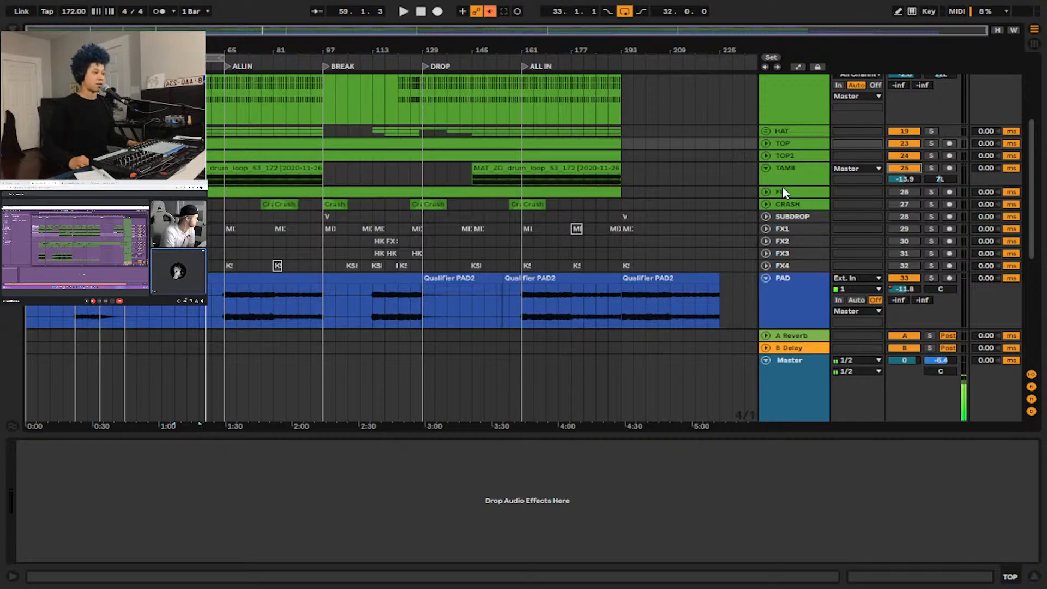
click(780, 175)
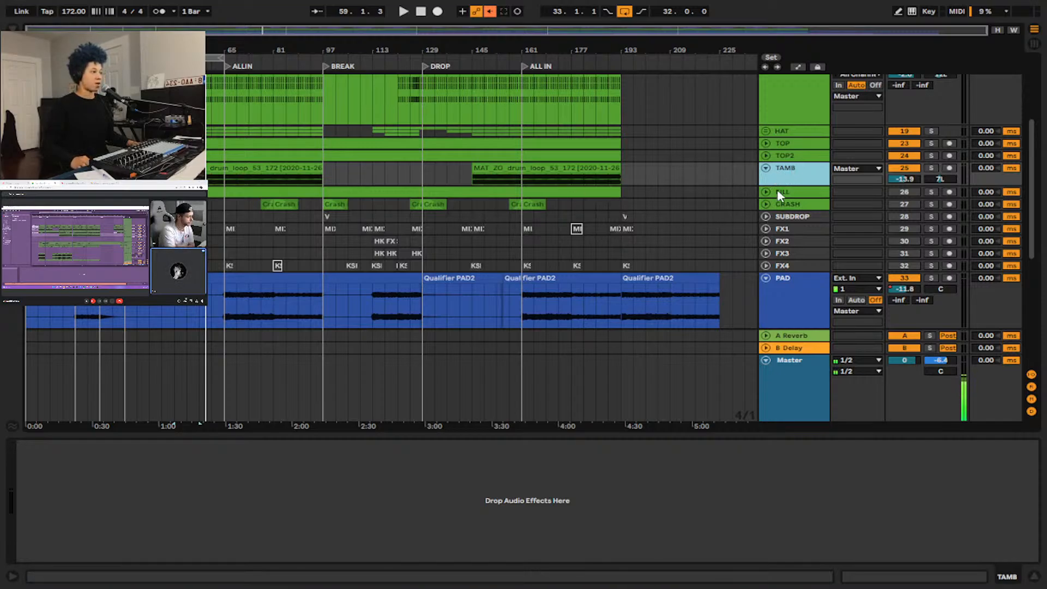
drag(787, 188, 786, 199)
Select the TAMB clip spanning bars 49 to 97 and audition the track soloed from bar 49.
click(259, 190)
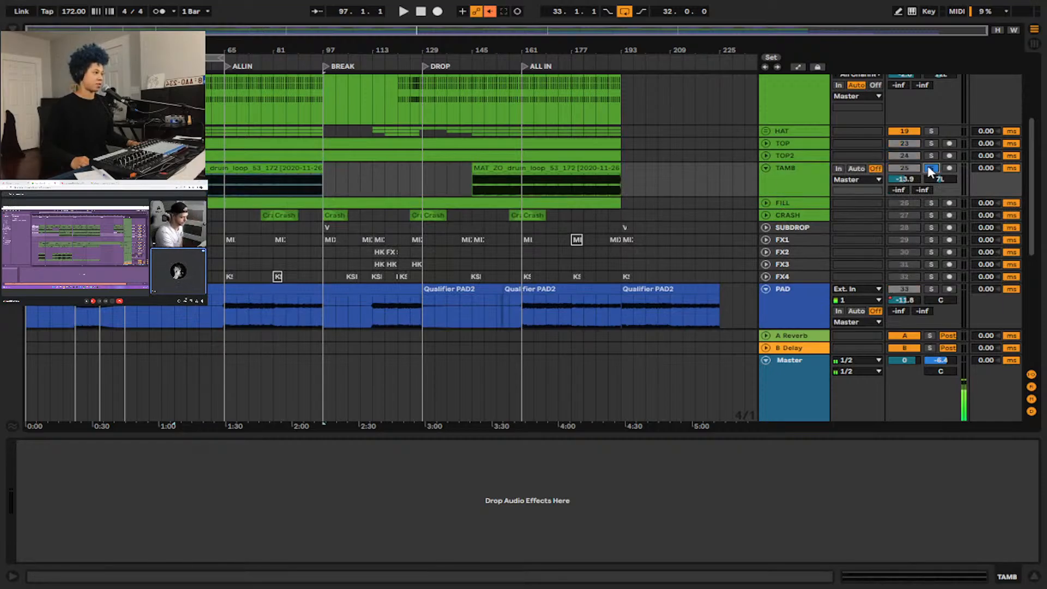
scroll(933, 264, down, 5)
scroll(933, 268, down, 6)
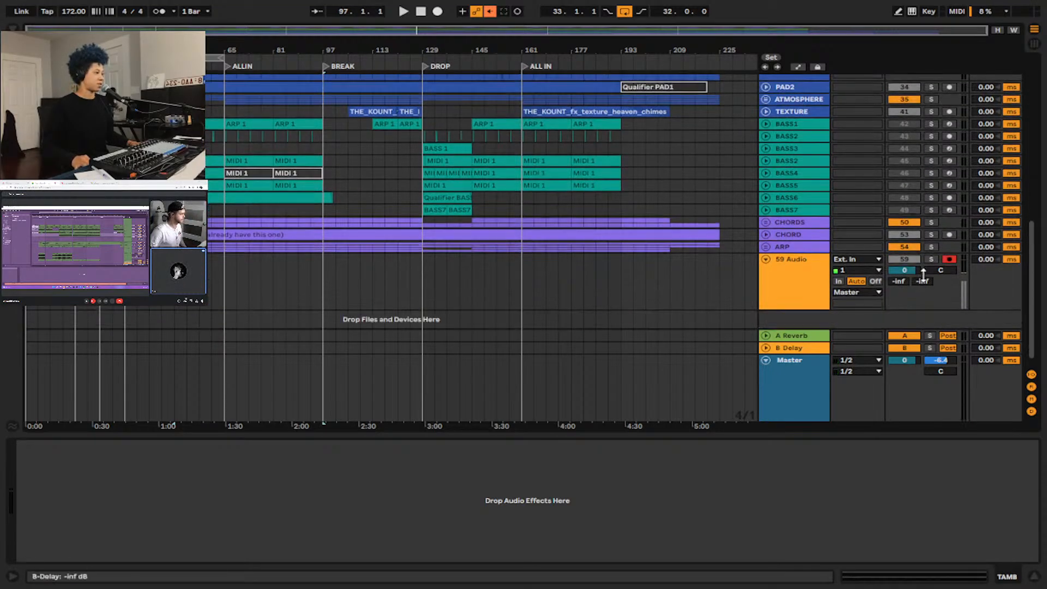
click(933, 260)
key(space)
scroll(526, 183, up, 10)
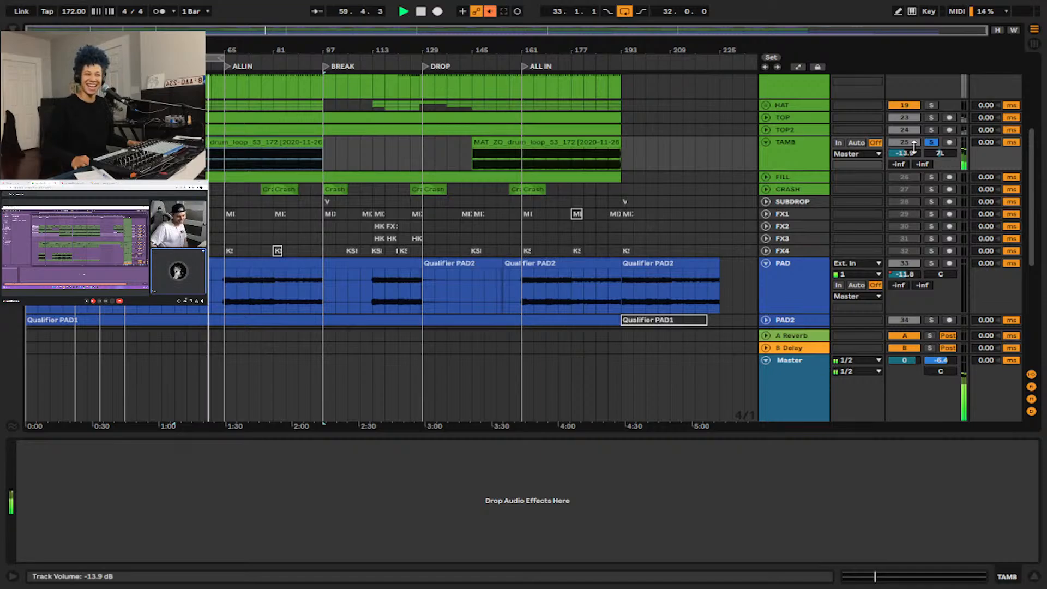
Clear the TAMB solo to hear it with the other drums, collapse the track, and stop playback.
click(931, 142)
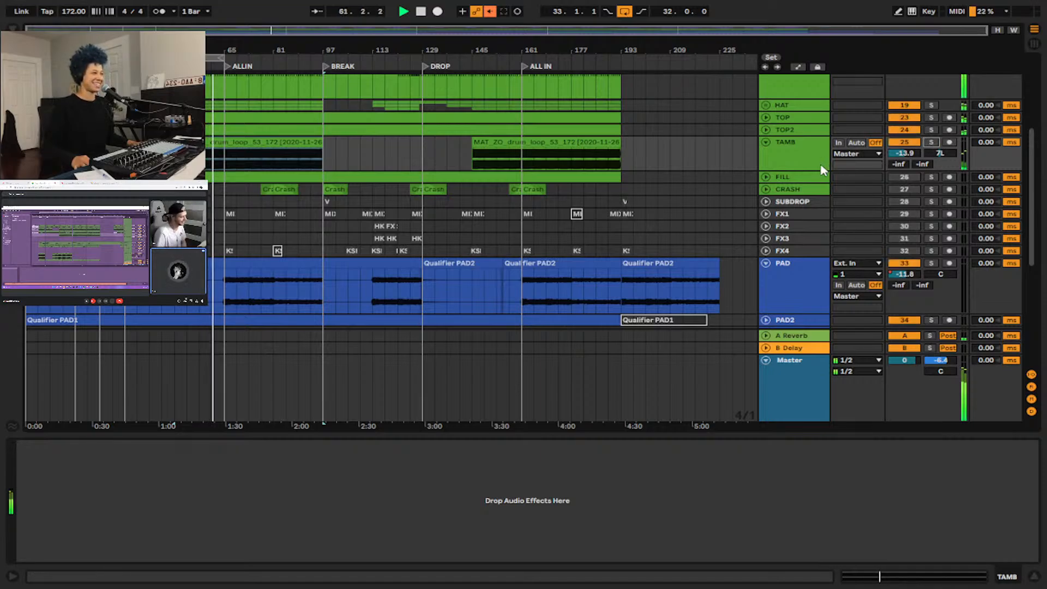
scroll(770, 233, up, 3)
click(766, 234)
scroll(810, 214, down, 3)
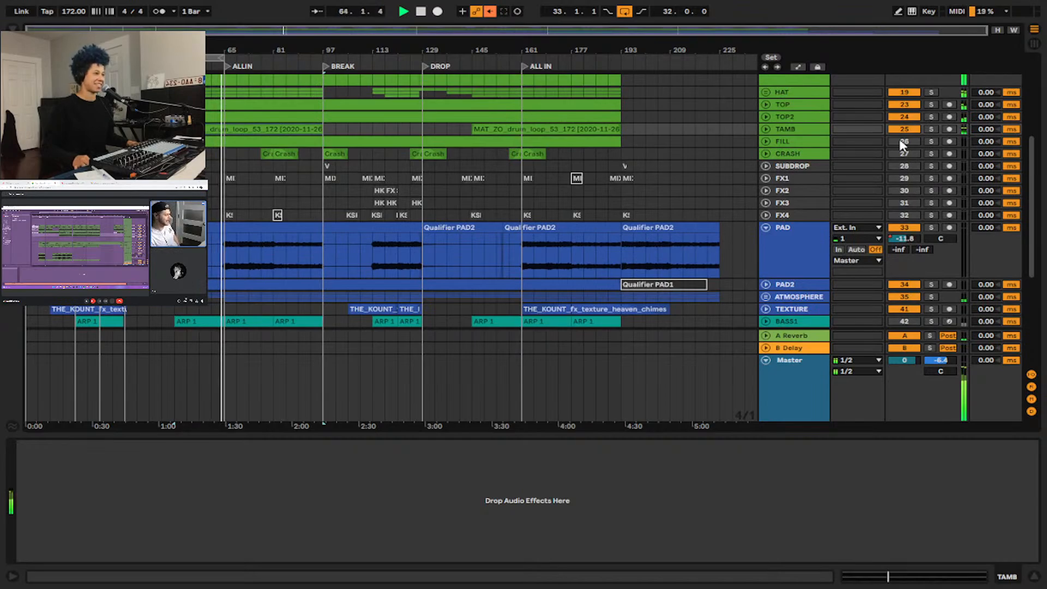
key(space)
Expand the FILL track, place the insert marker at 64.3.1, and activate the track.
click(765, 142)
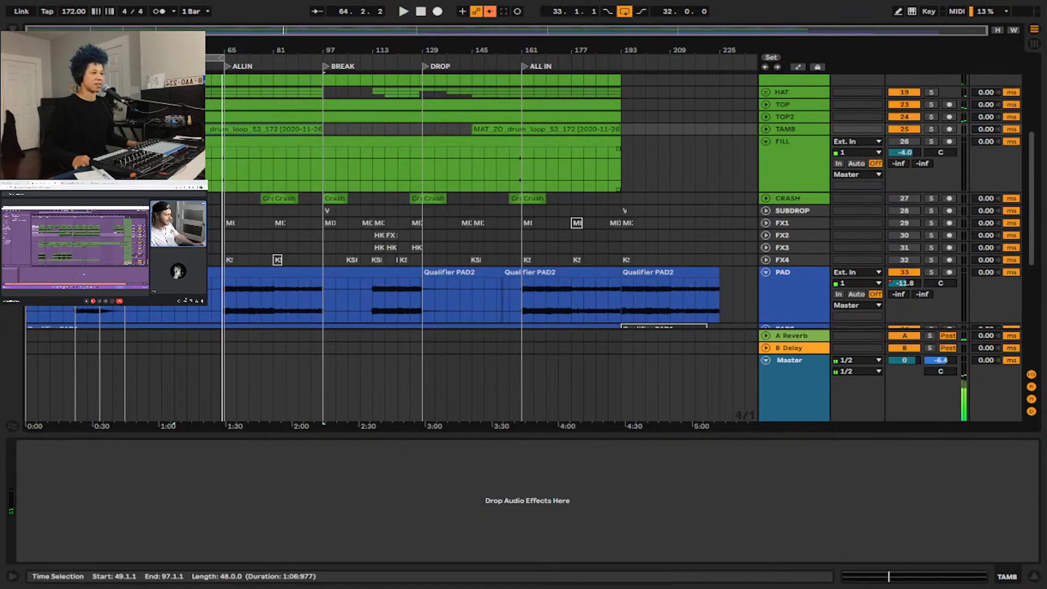
scroll(299, 176, up, 5)
click(432, 172)
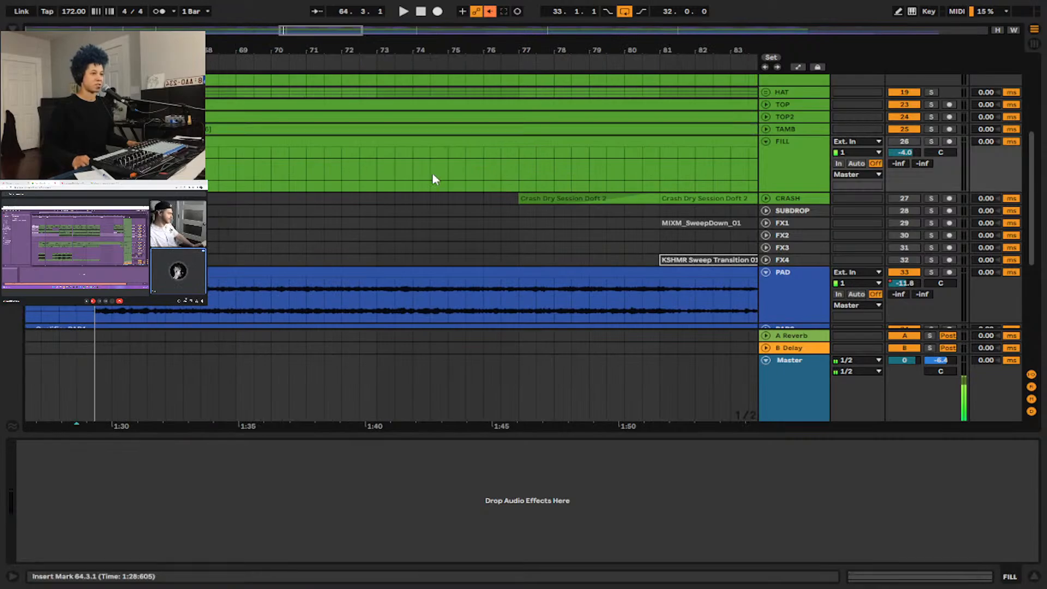
click(900, 141)
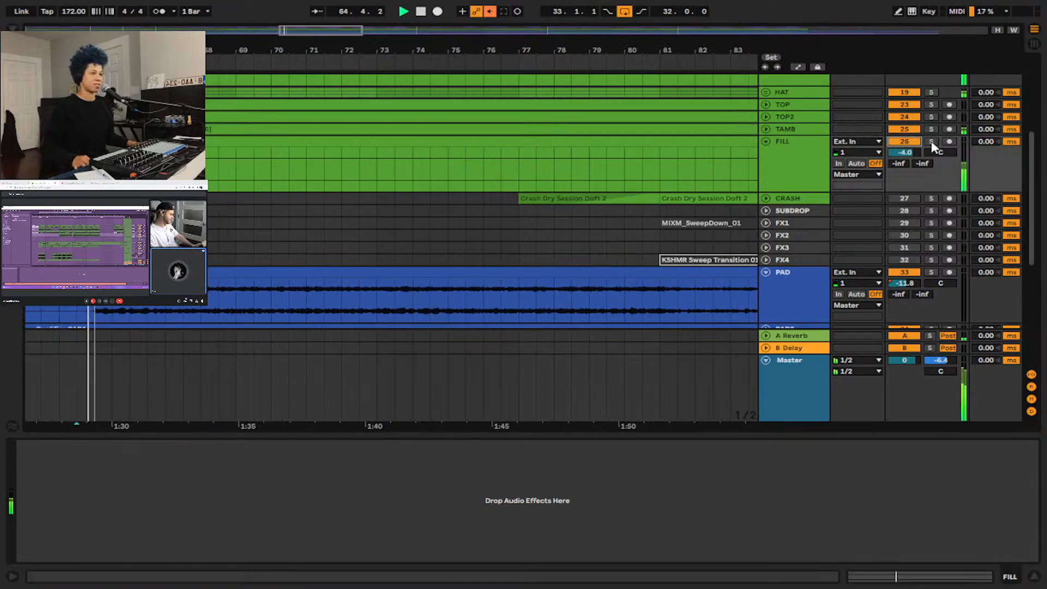
Audition the FILL track soloed from 64.3.1, stop playback, and clear its solo.
click(930, 140)
key(space)
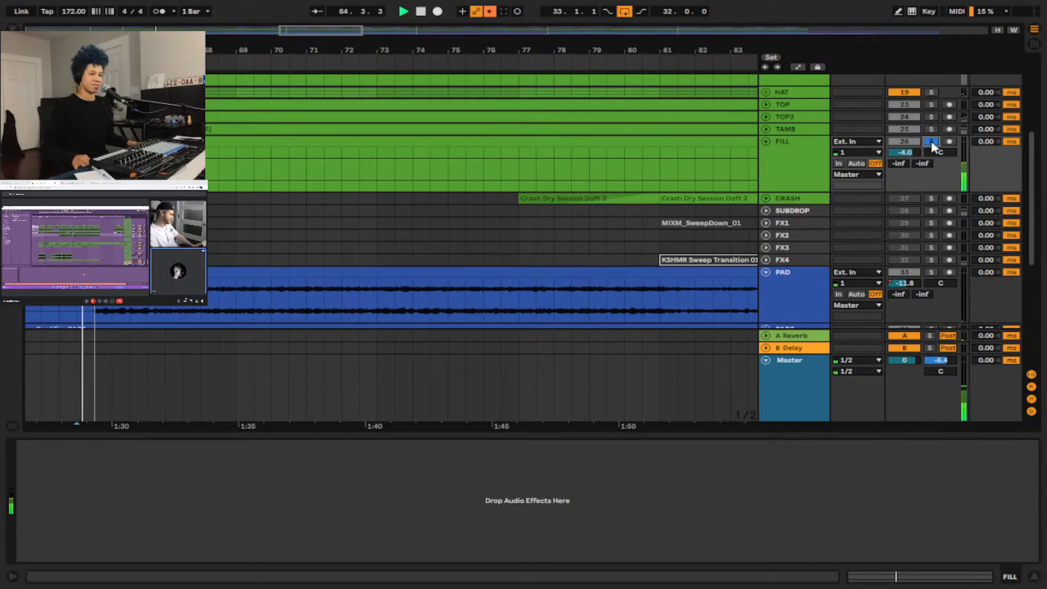
key(space)
click(931, 142)
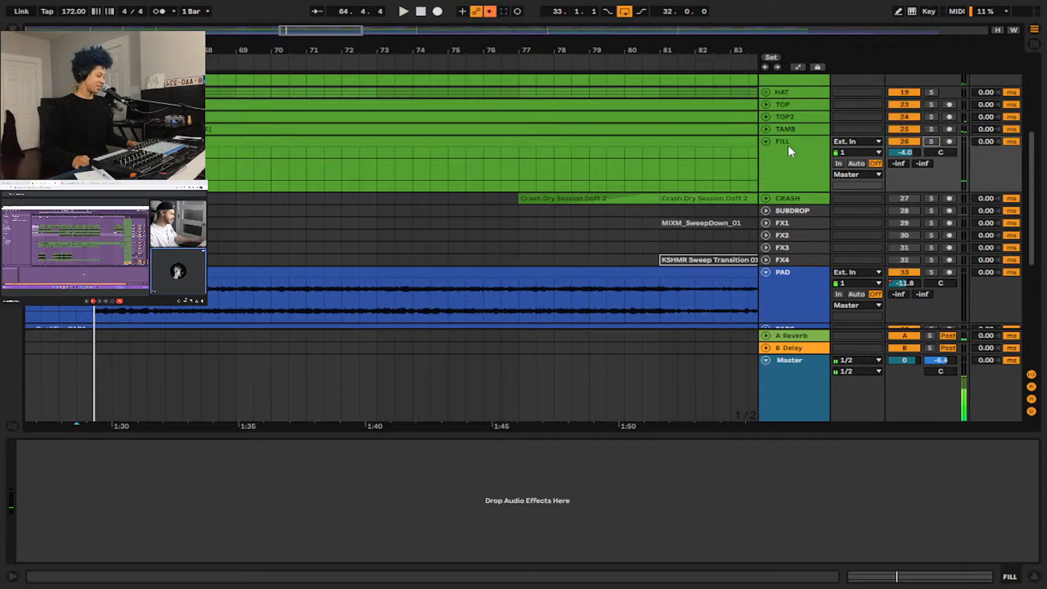
Collapse FILL, expand the CRASH track with the insert marker at bar 80, and activate it.
scroll(379, 140, down, 3)
scroll(327, 129, down, 3)
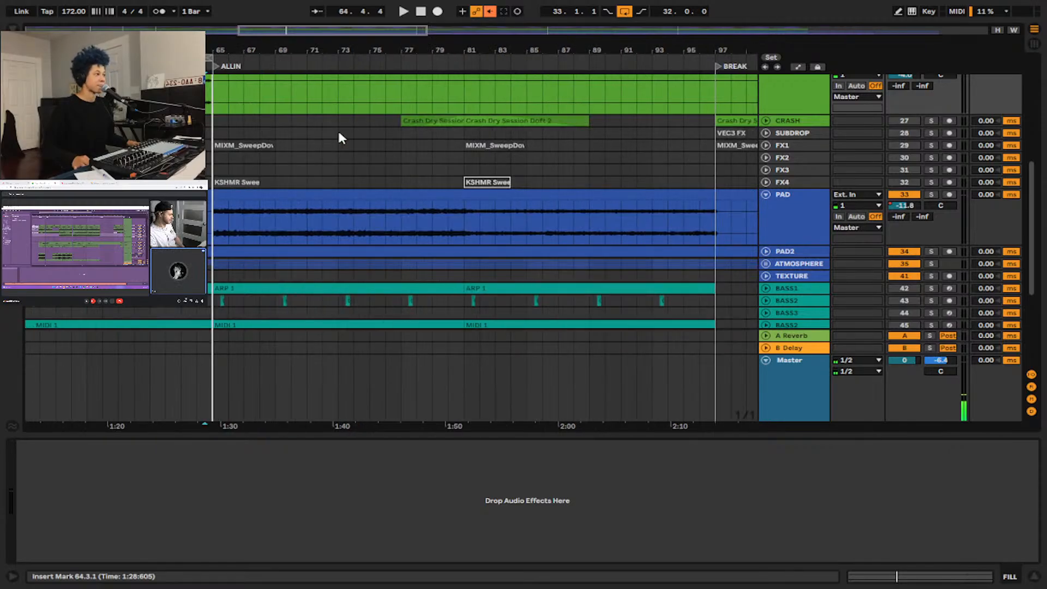
scroll(355, 136, up, 3)
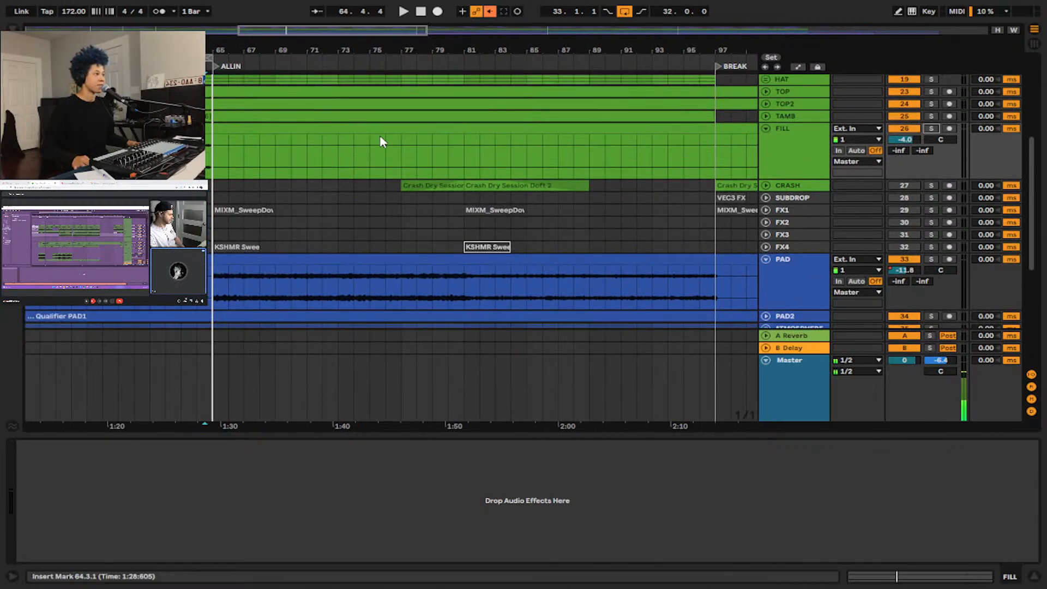
click(765, 128)
click(764, 139)
click(448, 163)
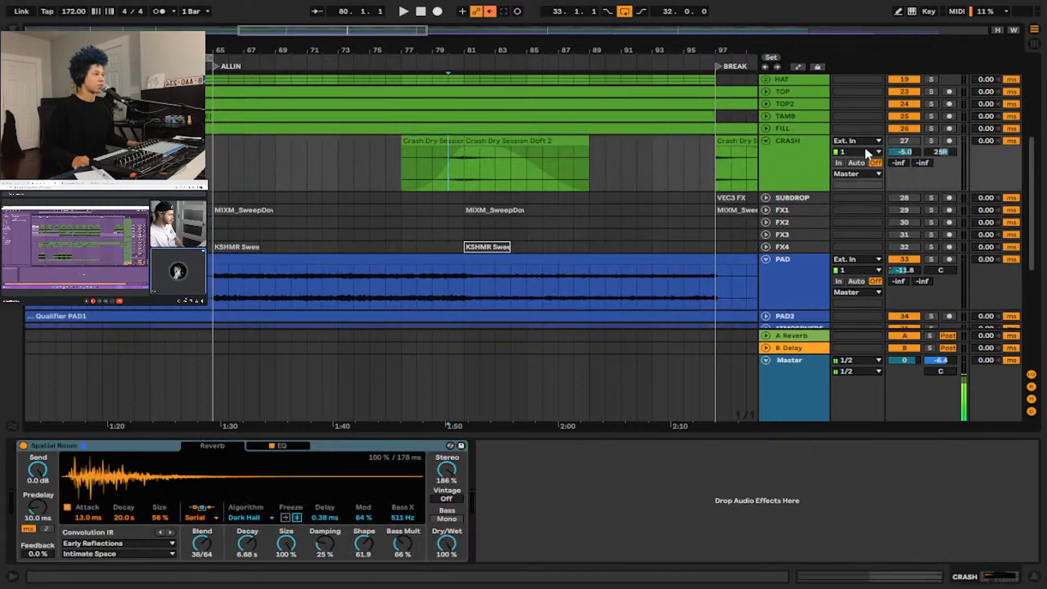
click(891, 141)
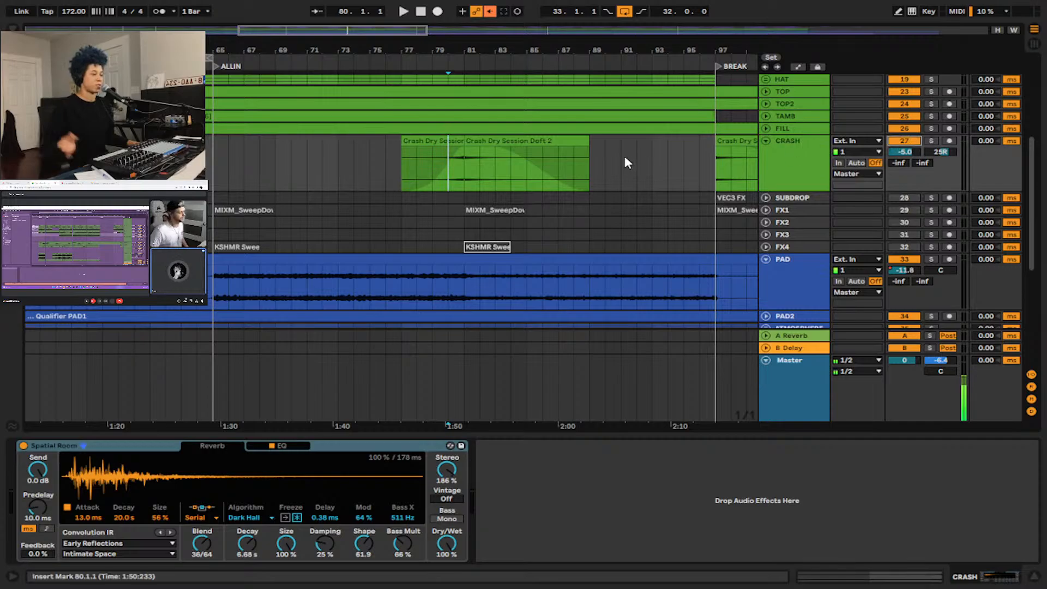
Audition the CRASH track soloed from bar 80, clear its solo, and select the track.
click(931, 141)
key(space)
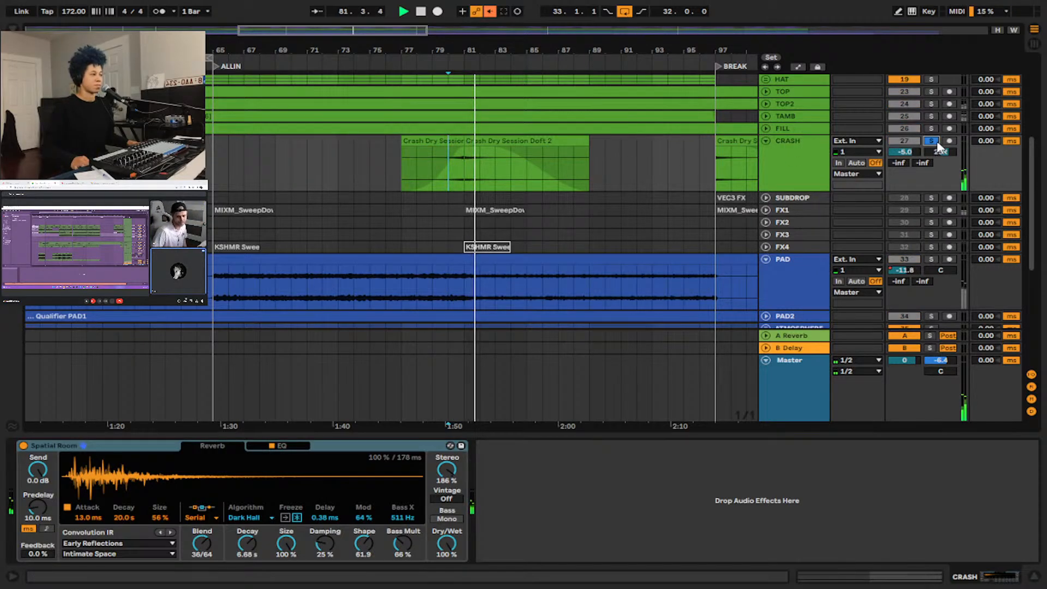
click(932, 142)
click(806, 150)
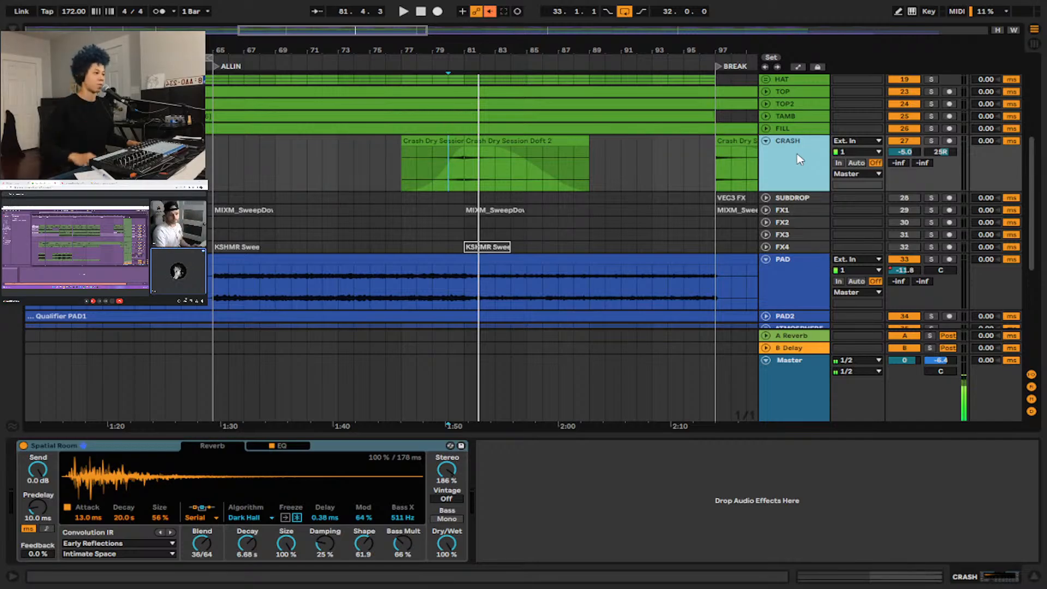
Collapse the CRASH track and show the SUBDROP track's Auto Filter device.
scroll(565, 170, down, 5)
scroll(567, 164, up, 1)
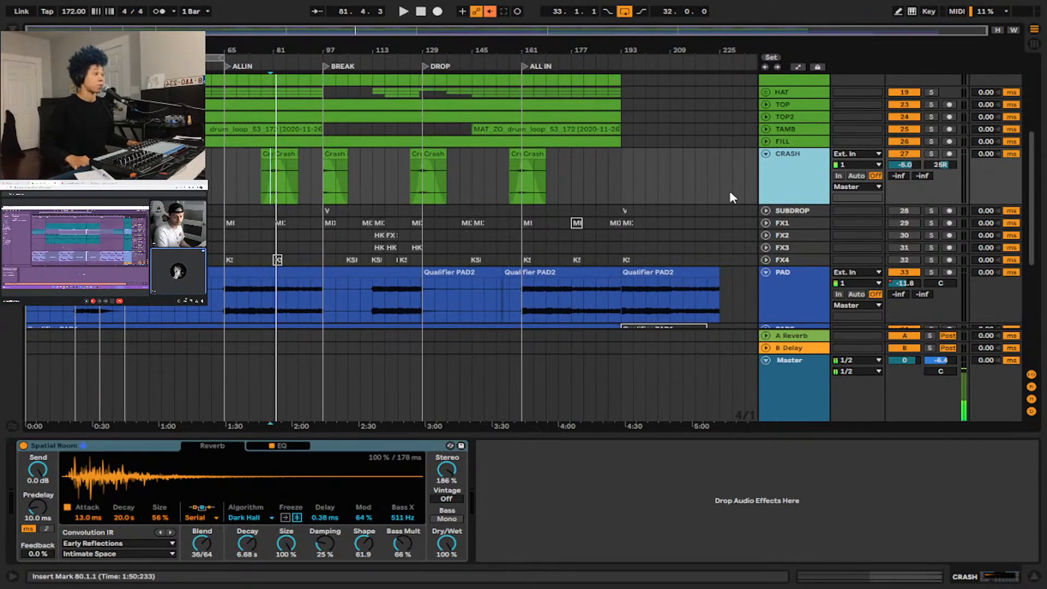
click(766, 154)
click(793, 167)
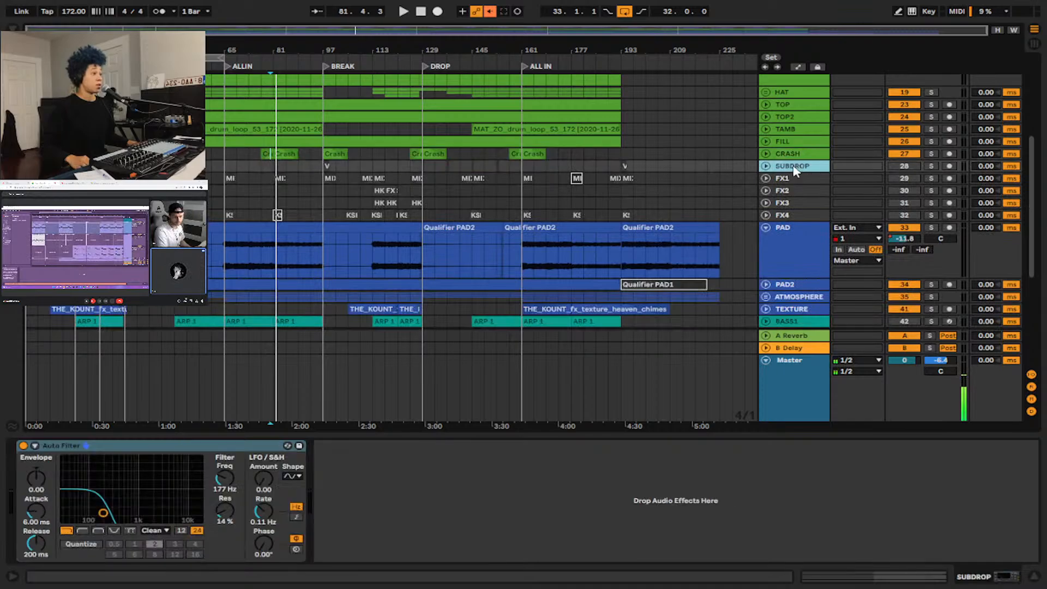
Activate all five effects tracks from SUBDROP through FX4 together.
shift+click(809, 217)
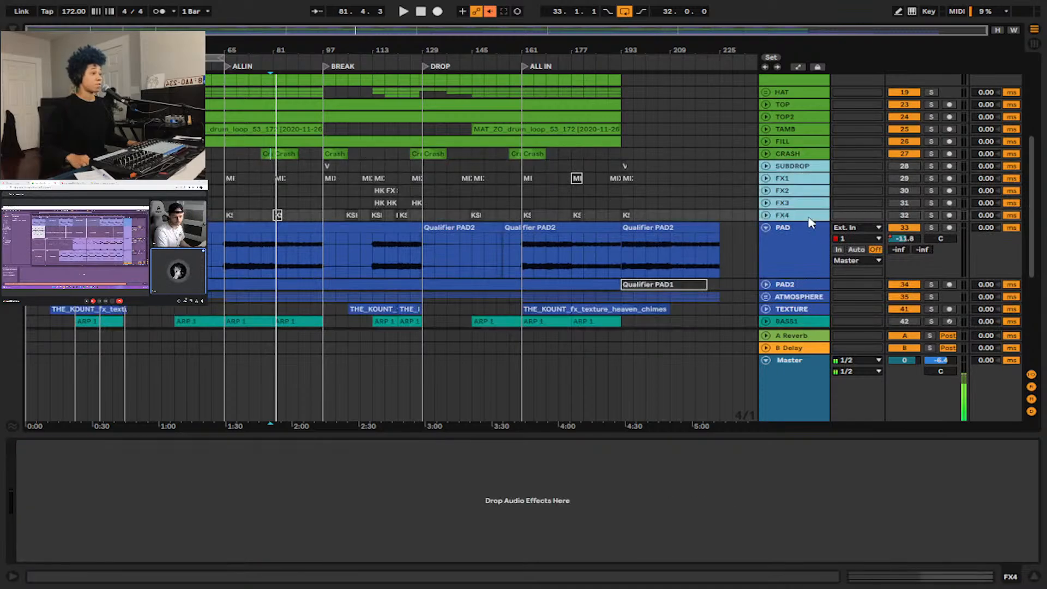
click(904, 166)
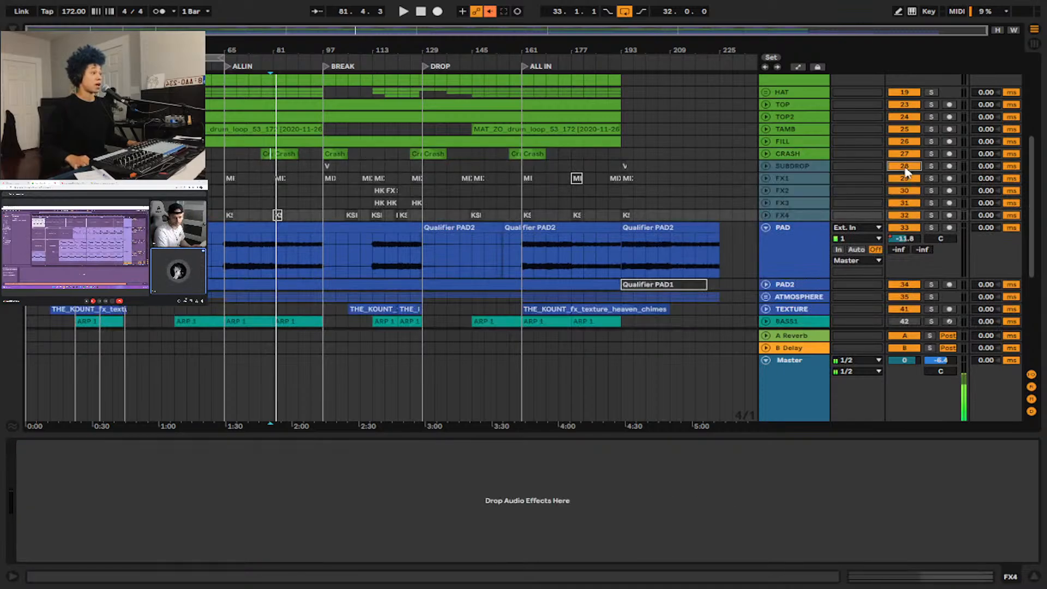
click(806, 168)
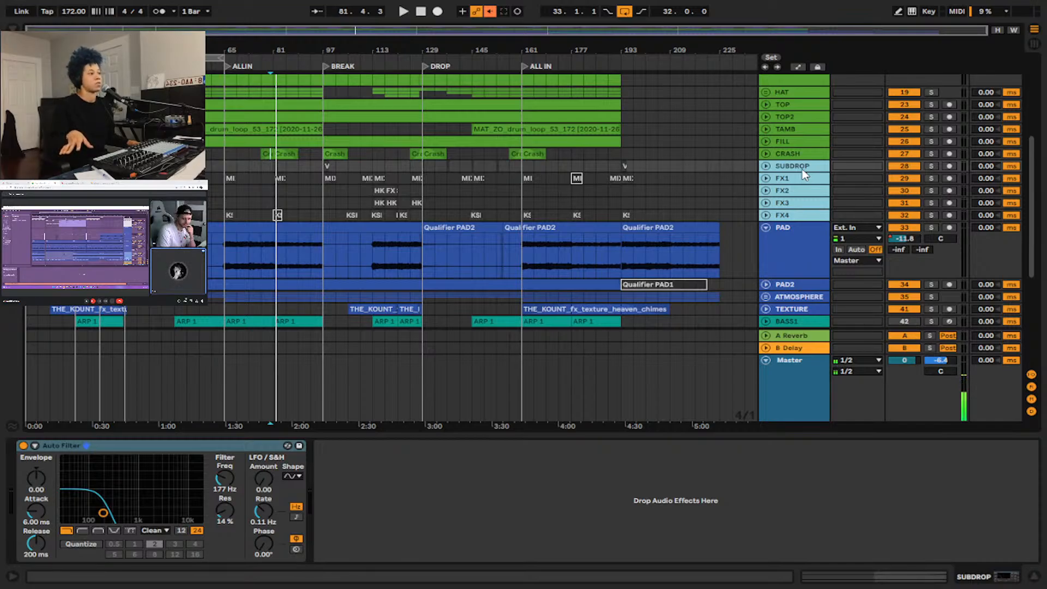
Collapse the PAD track, then expand and select SUBDROP to show its hits around the first DROP.
click(773, 234)
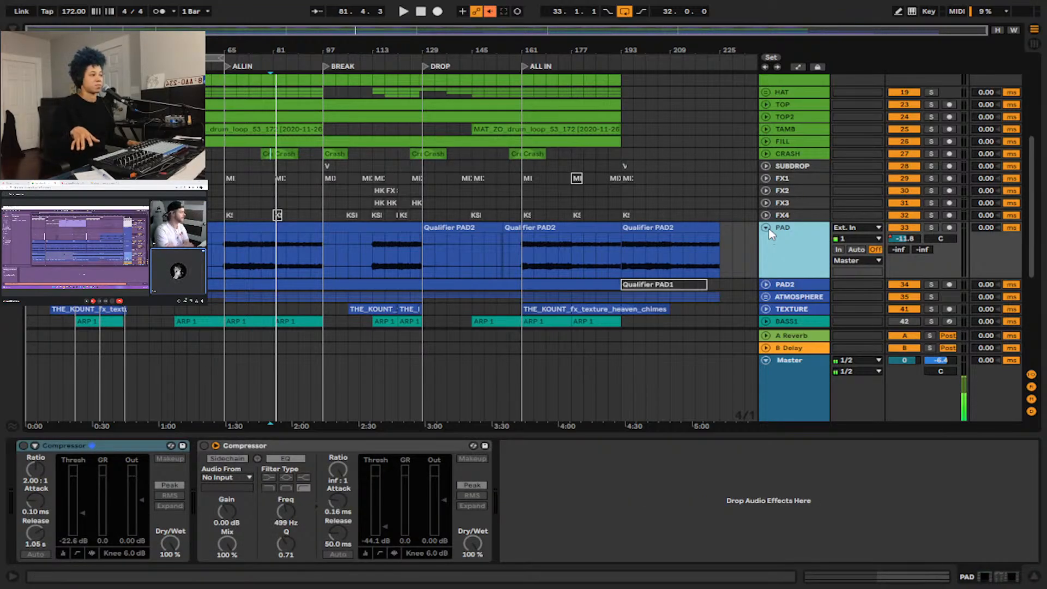
click(767, 229)
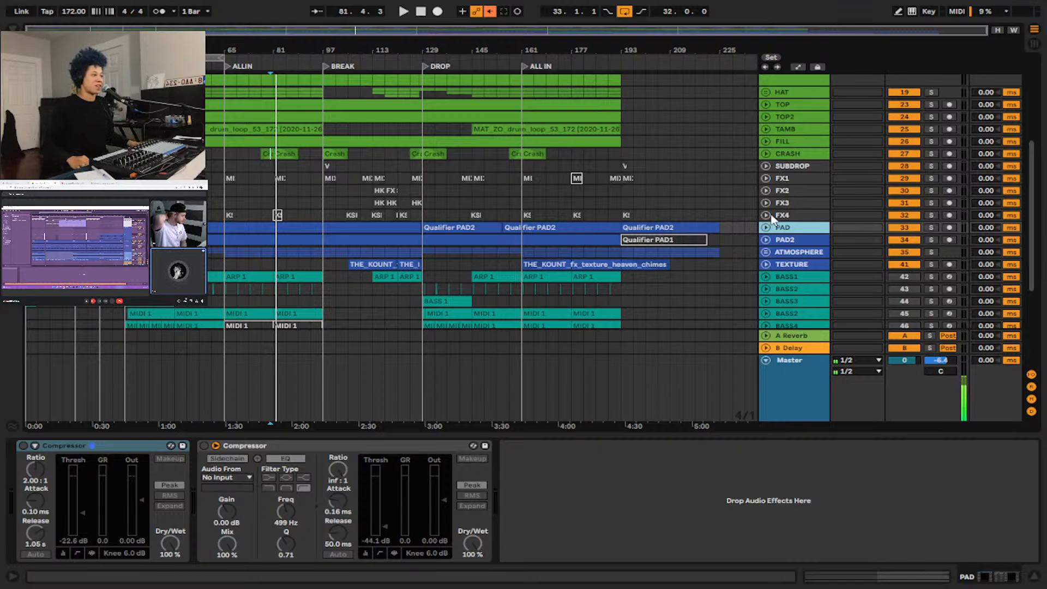
click(763, 165)
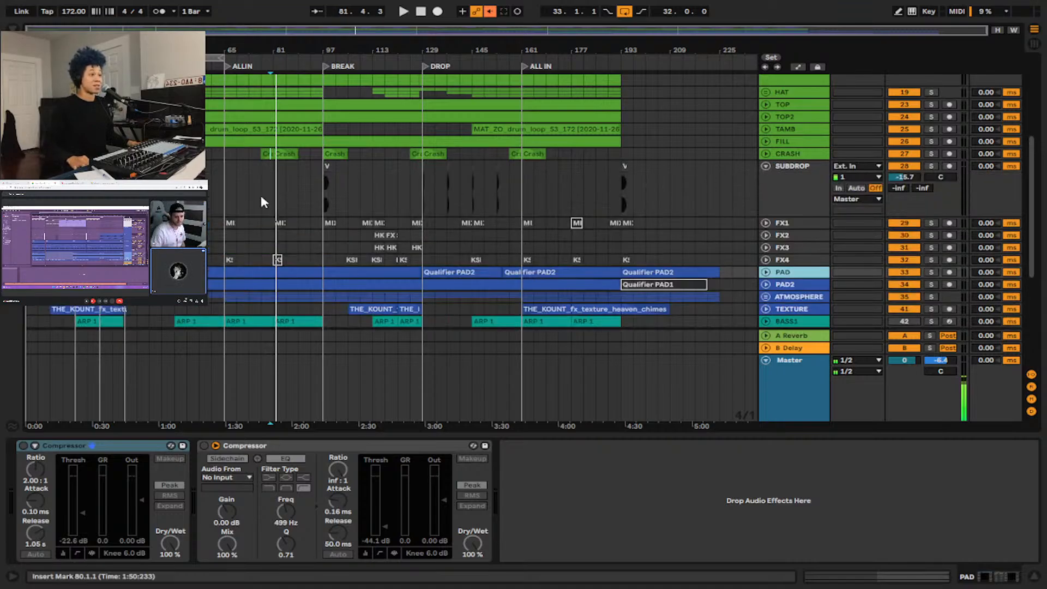
drag(41, 49, 91, 104)
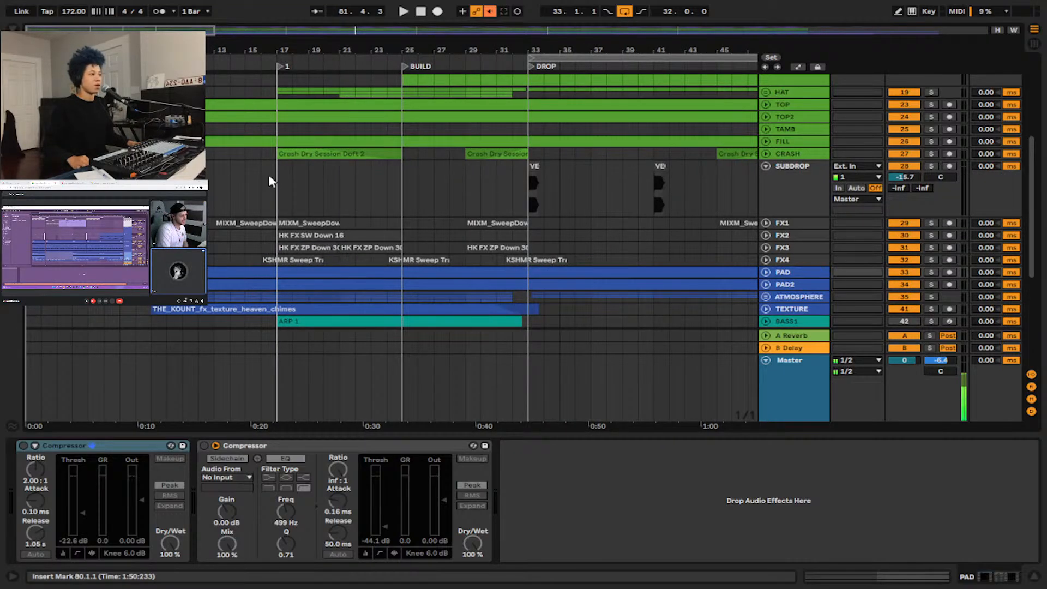
click(714, 188)
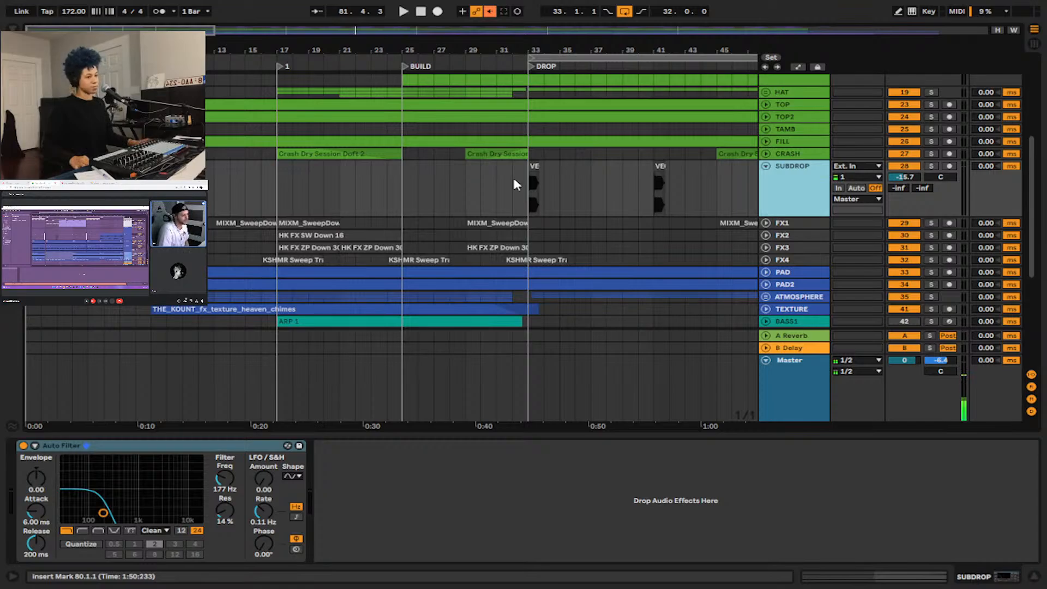
key(minus)
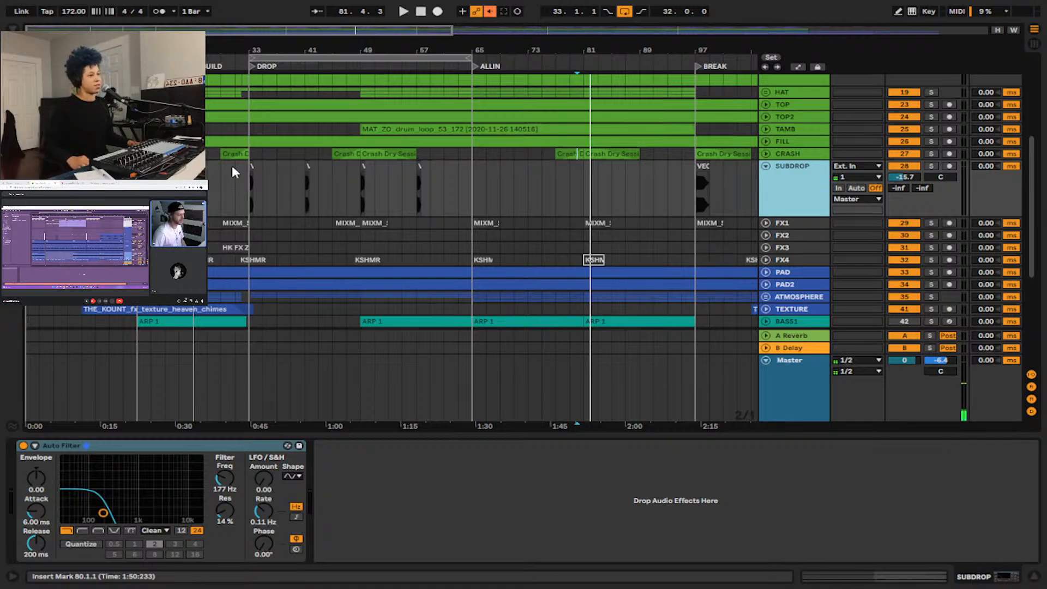
key(plus)
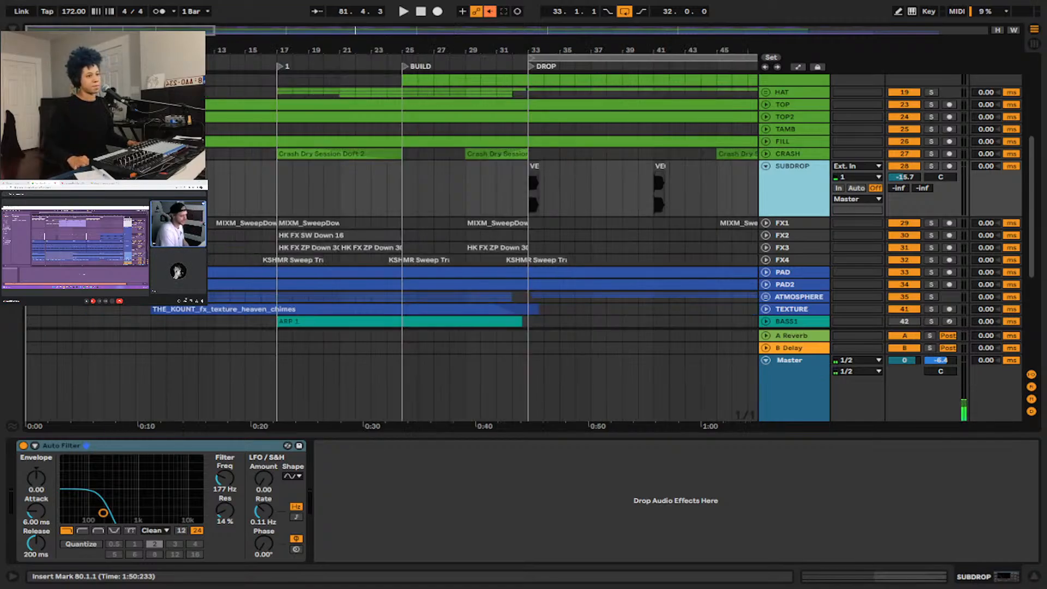
Audition the SUBDROP track's VEC3 FX Impact 48 clip soloed from 1.1.1, clear the solo, and stop playback.
key(Home)
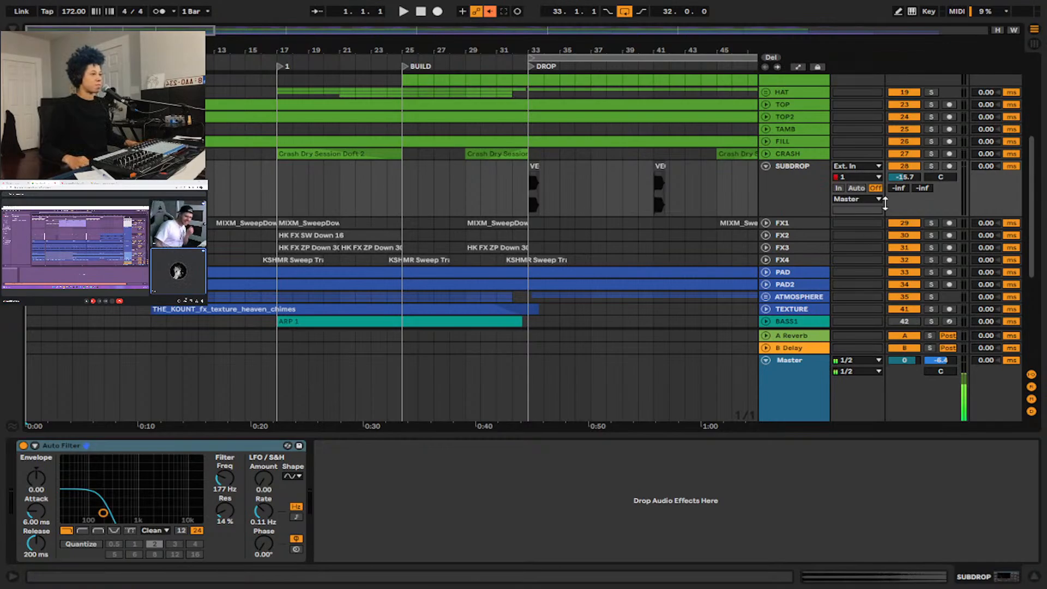
scroll(491, 220, down, 5)
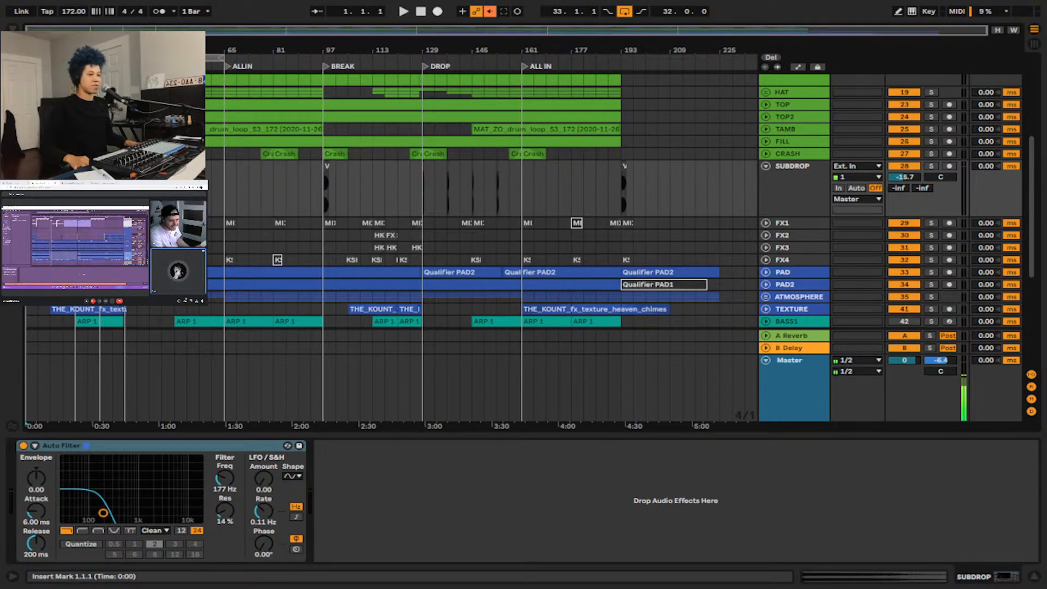
scroll(33, 188, up, 10)
scroll(33, 188, up, 2)
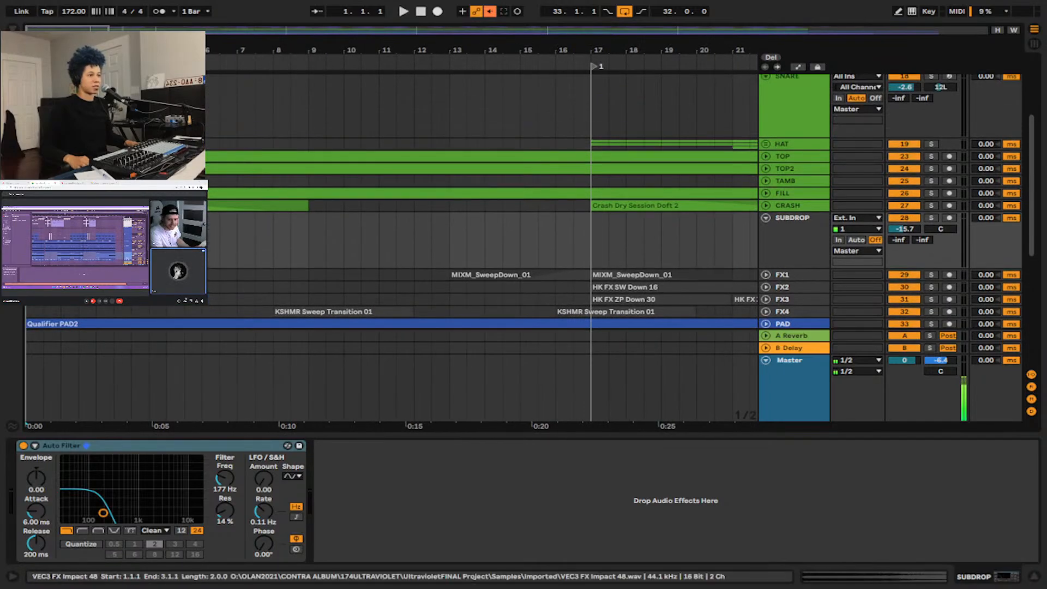
click(97, 240)
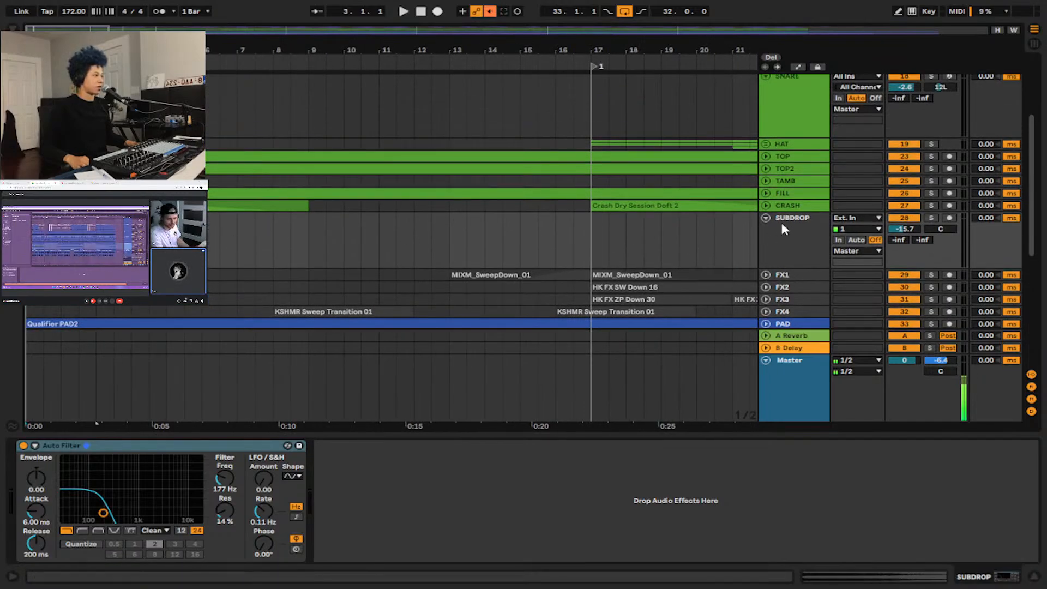
click(930, 217)
key(space)
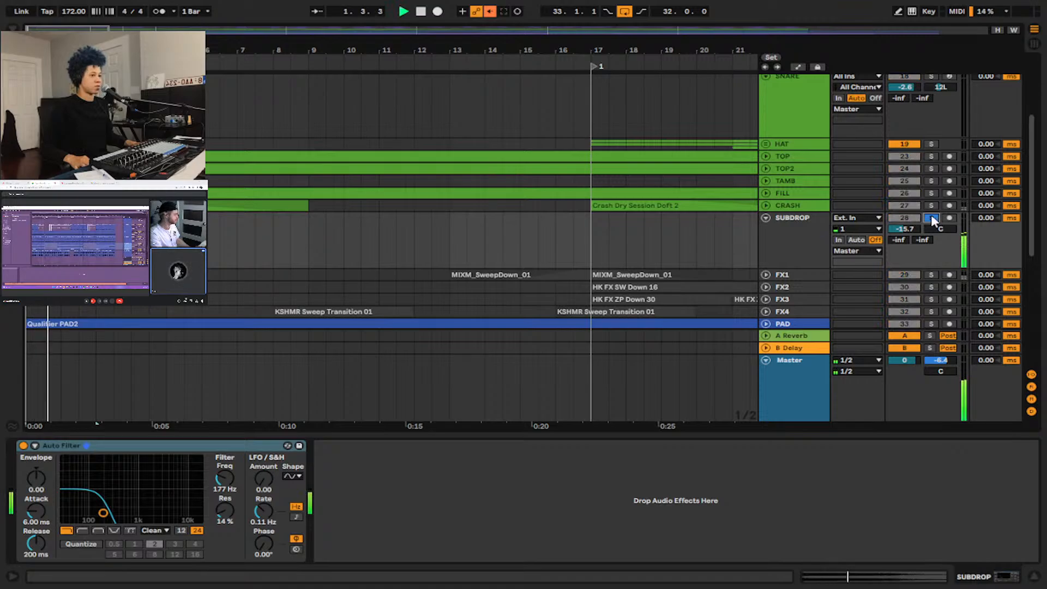
click(930, 217)
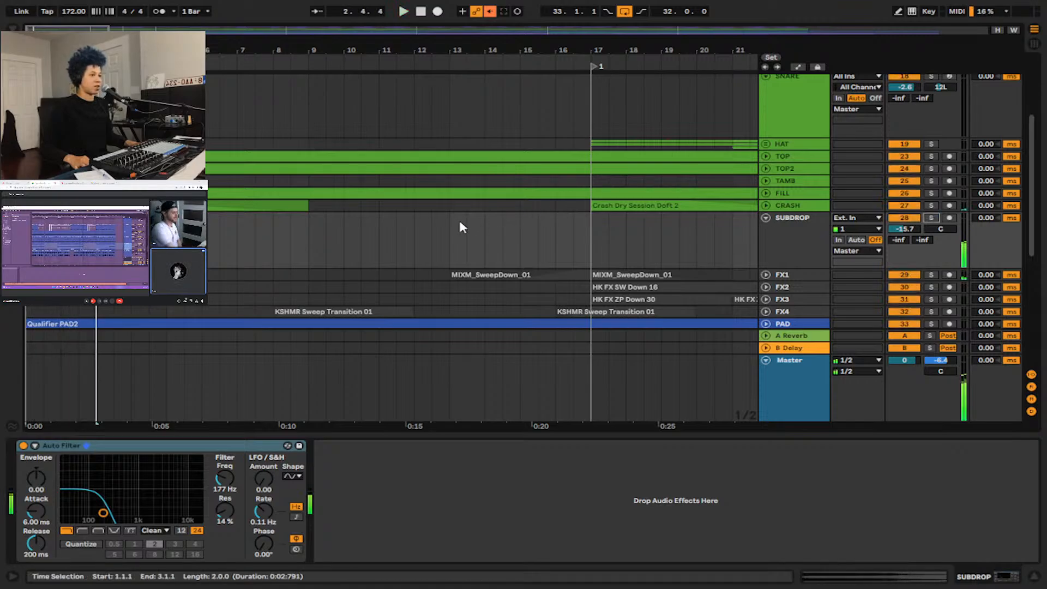
key(space)
Expand FX1, audition its sweep soloed from 32.3.1 just before the DROP, and clear its solo.
key(minus)
key(minus)
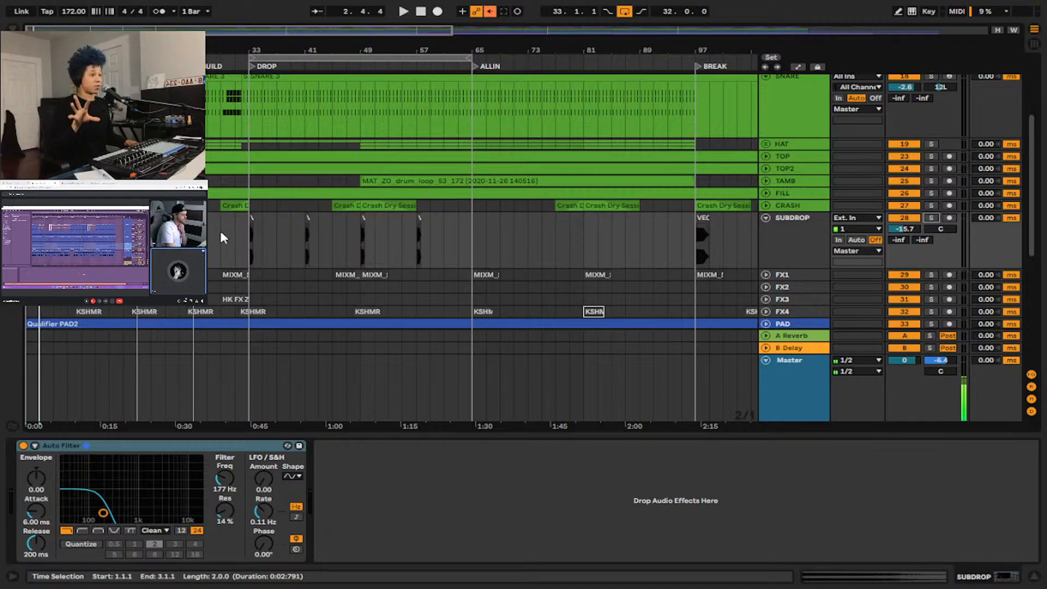
scroll(223, 223, down, 2)
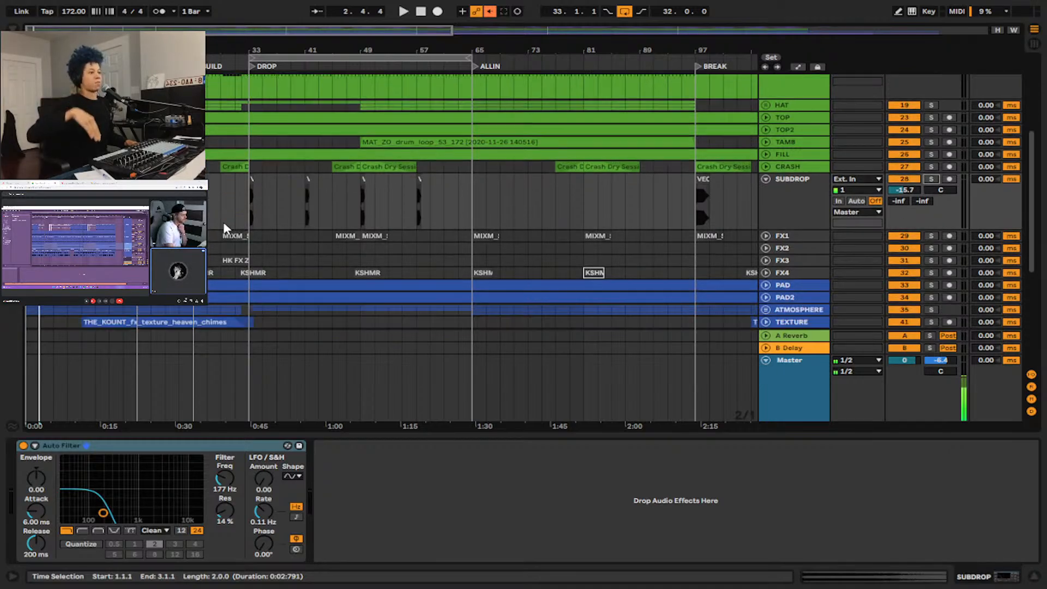
scroll(224, 227, down, 1)
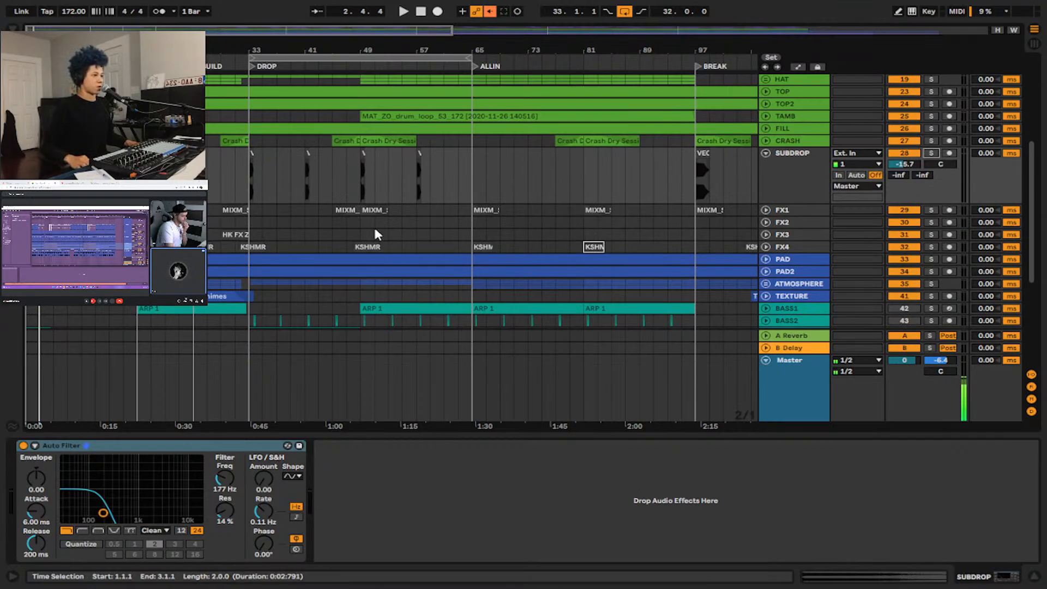
click(234, 210)
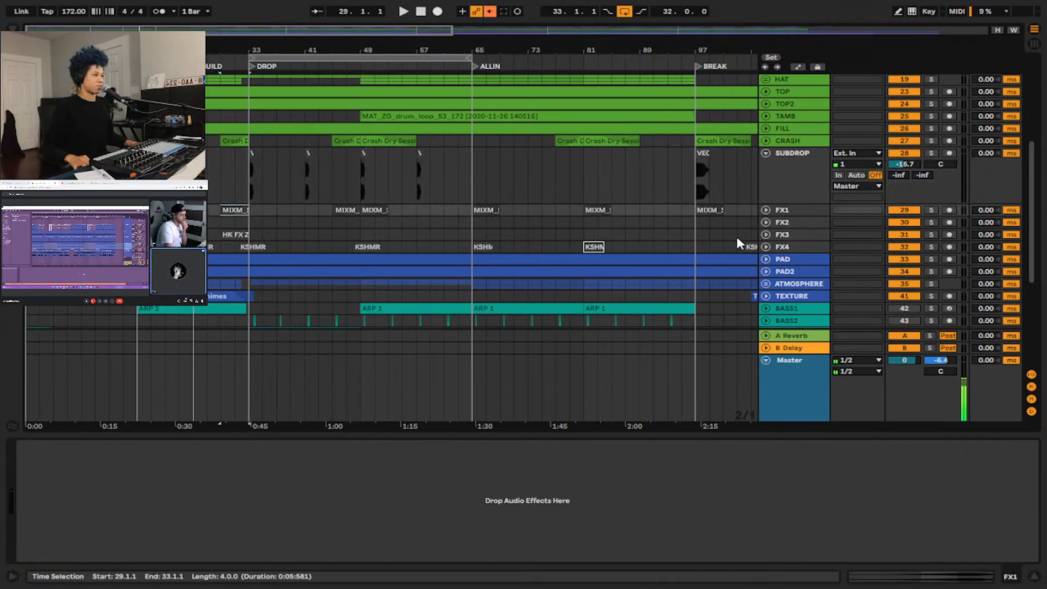
click(766, 209)
scroll(235, 256, up, 5)
click(282, 238)
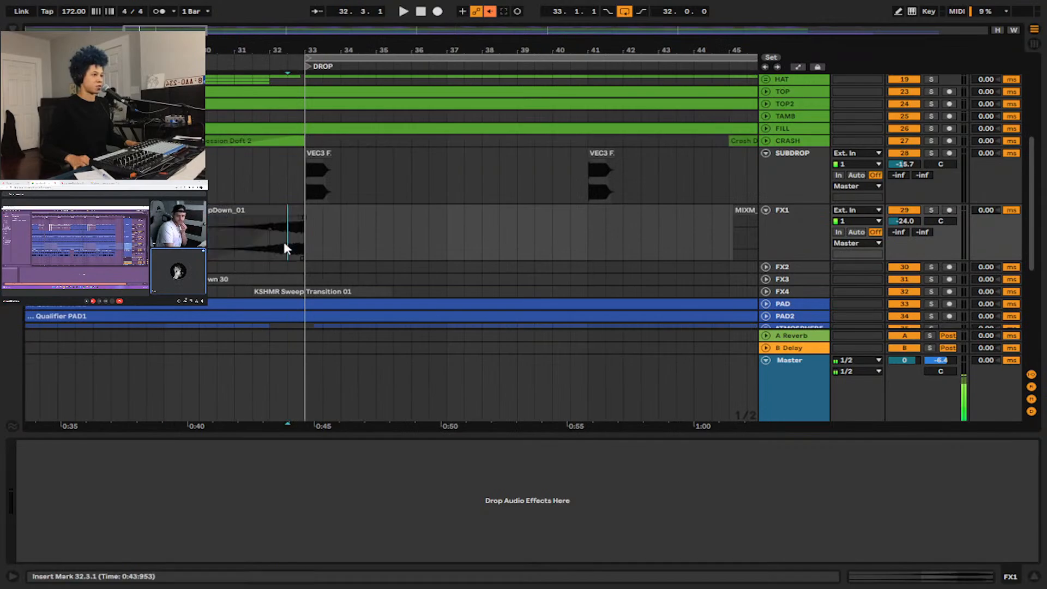
key(space)
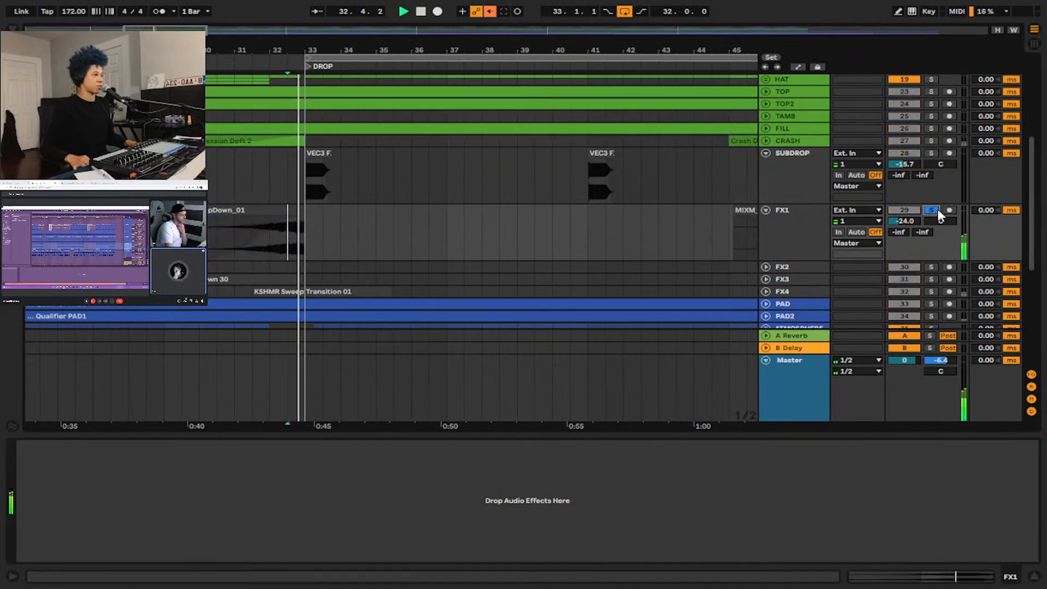
scroll(596, 267, down, 2)
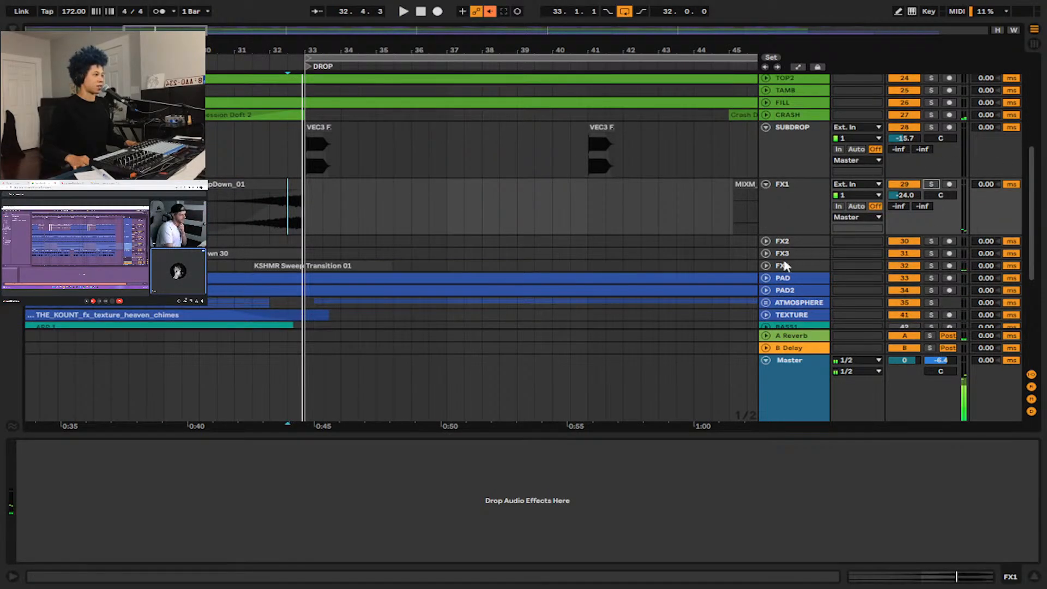
Expand FX4, audition its KSHMR Sweep Transition 01 clip soloed from 32.1.1, and clear its solo.
click(764, 266)
key(space)
click(276, 298)
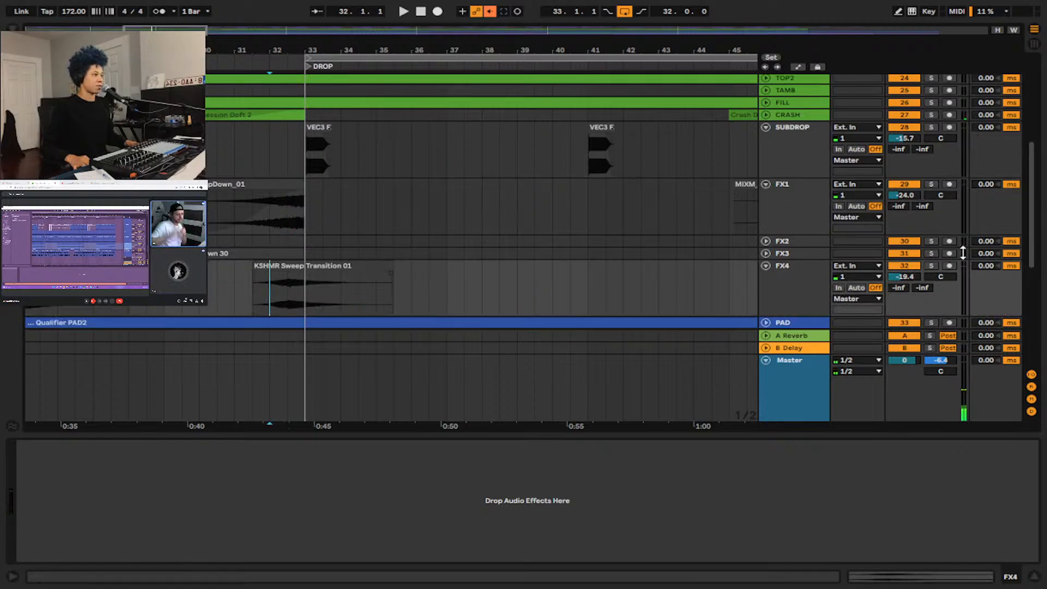
key(space)
click(928, 266)
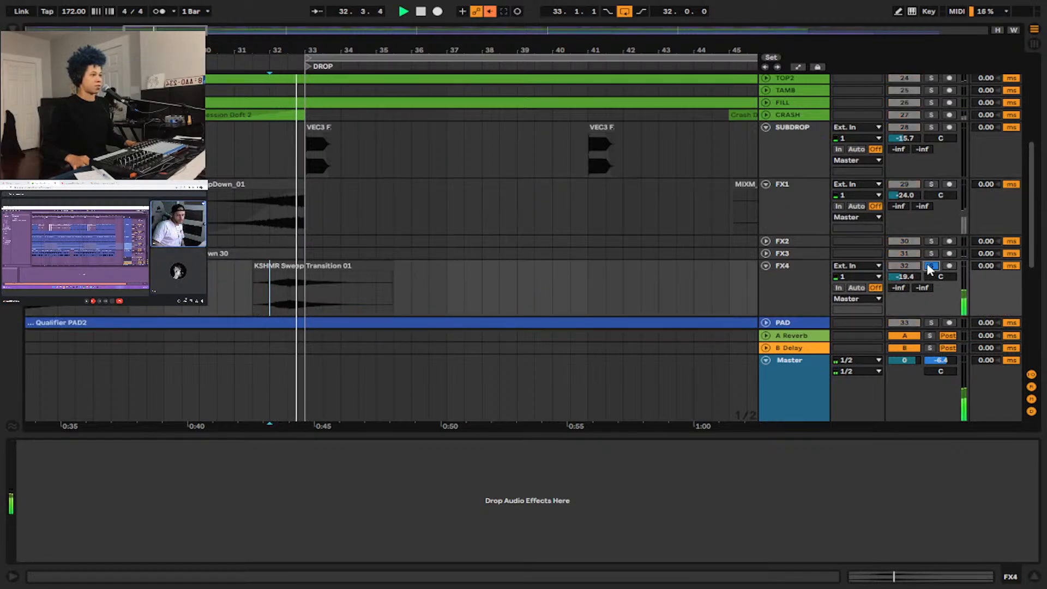
click(930, 267)
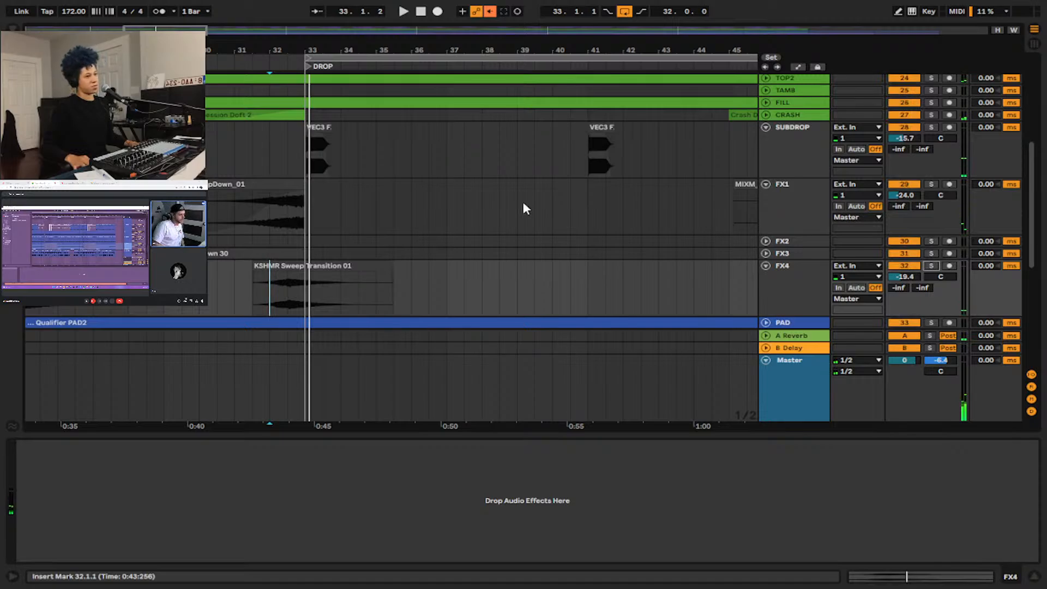
Collapse the FX1, SUBDROP and FX4 tracks to bring the bass tracks into view.
key(minus)
key(minus)
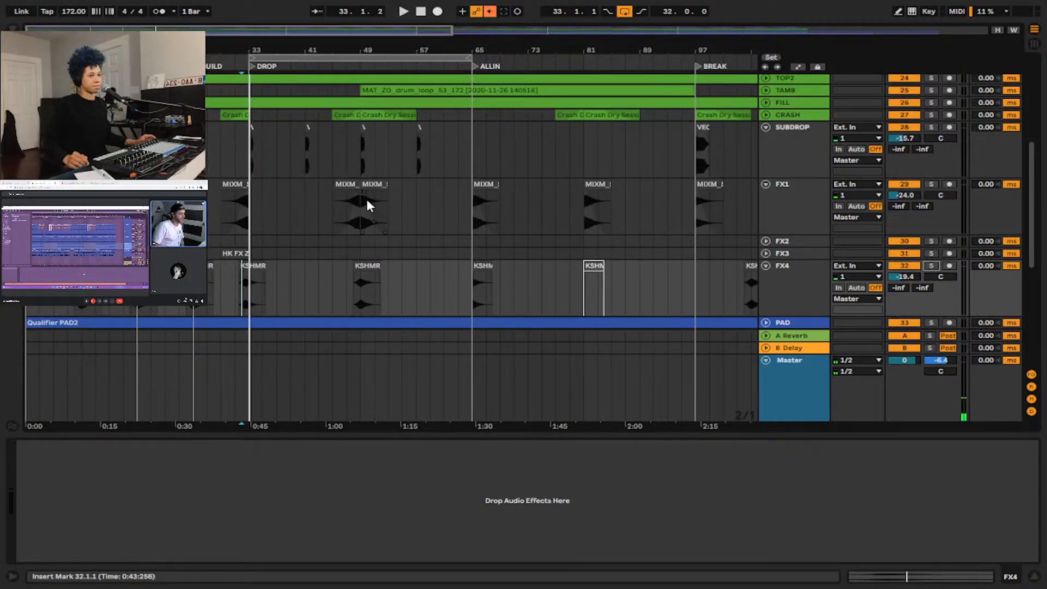
scroll(369, 198, down, 2)
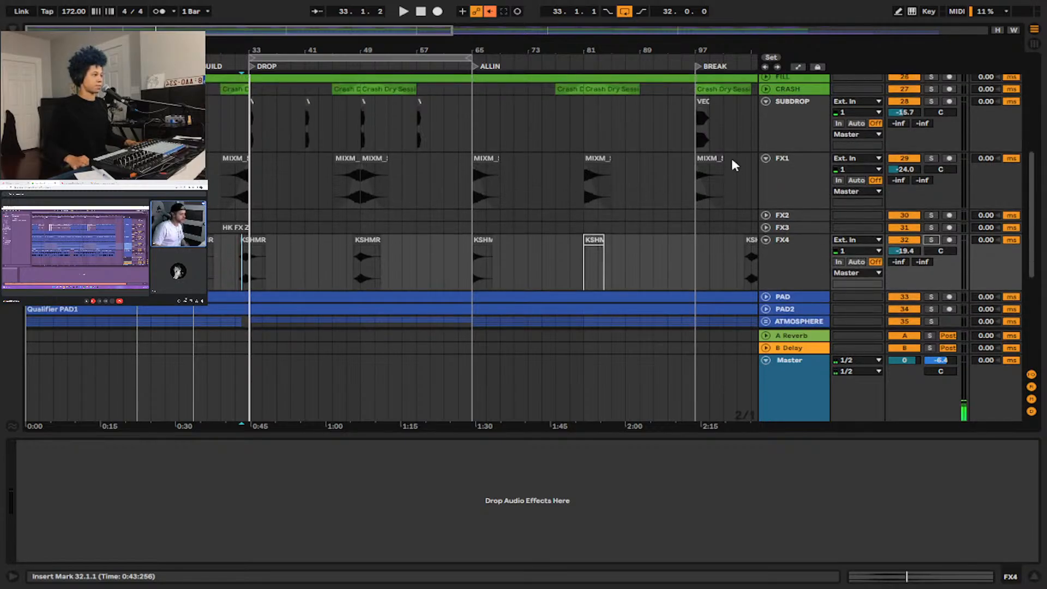
click(765, 157)
click(766, 101)
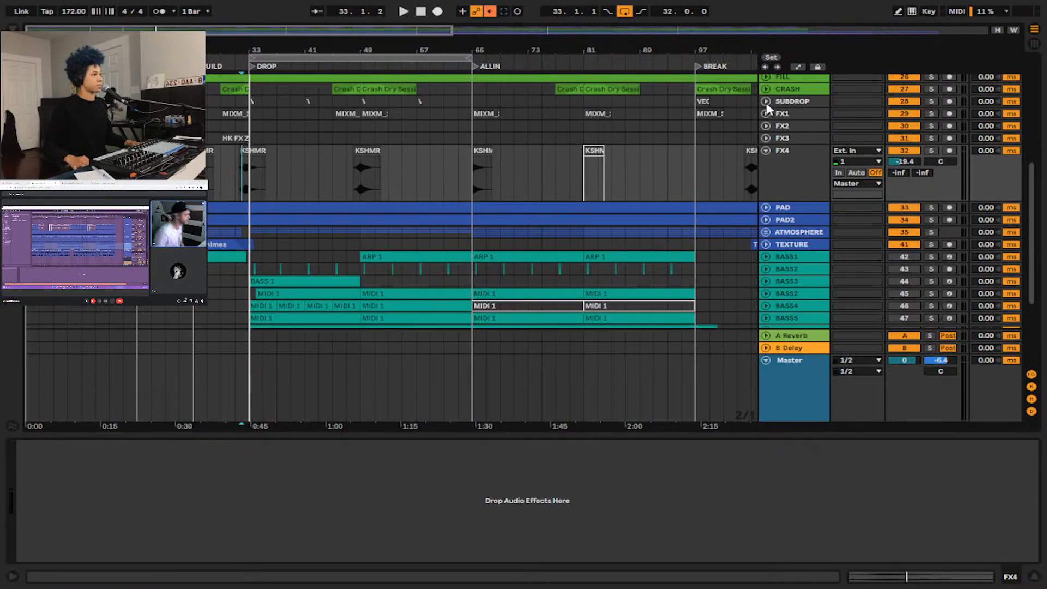
click(764, 151)
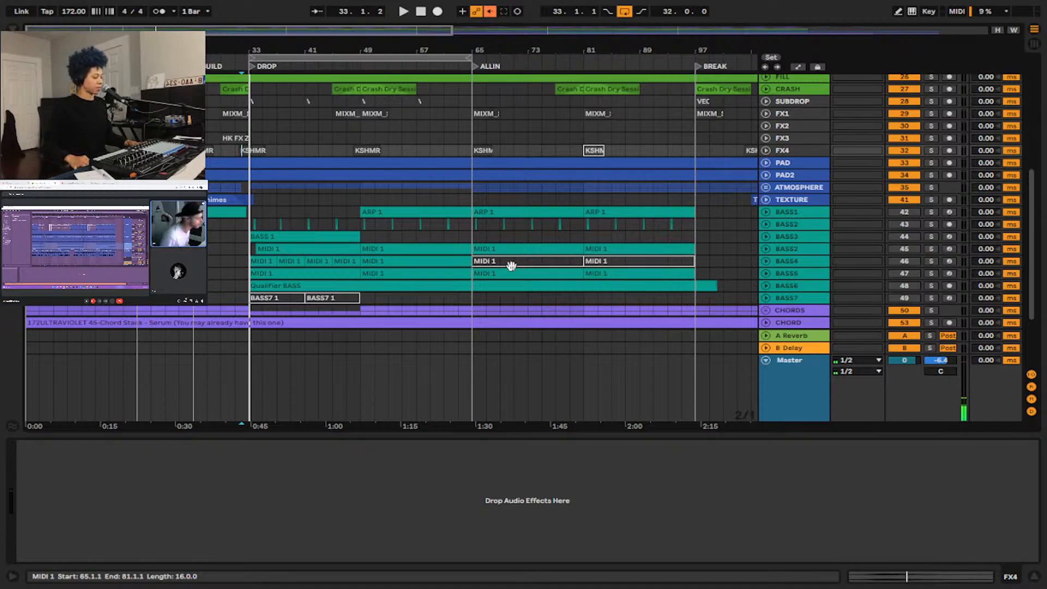
Expand the BASS1 track and show its Reaktor 6, Auto Filter, Chorus and OTT device chain.
click(767, 212)
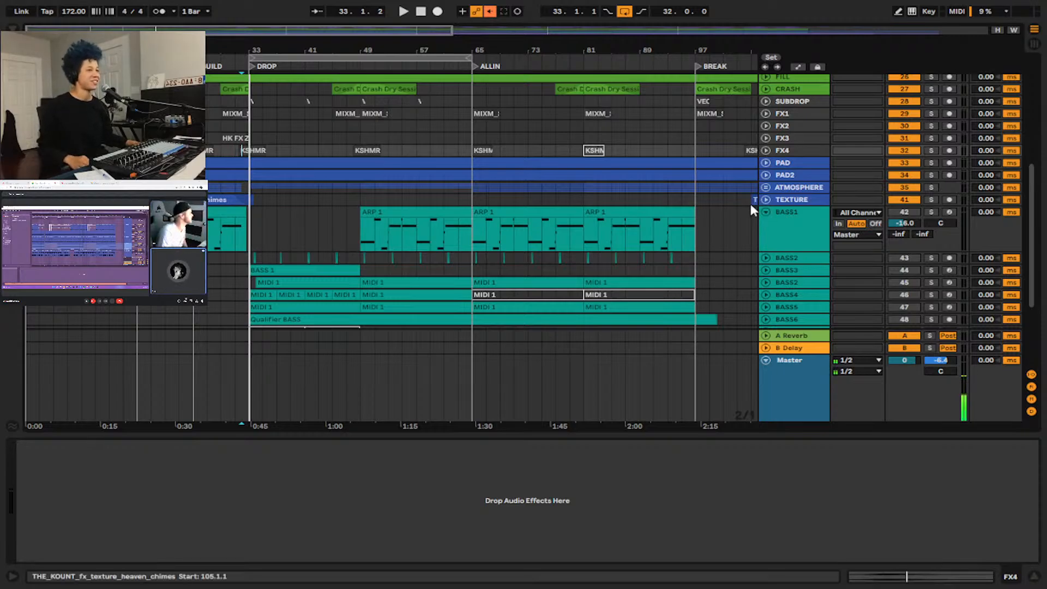
key(w)
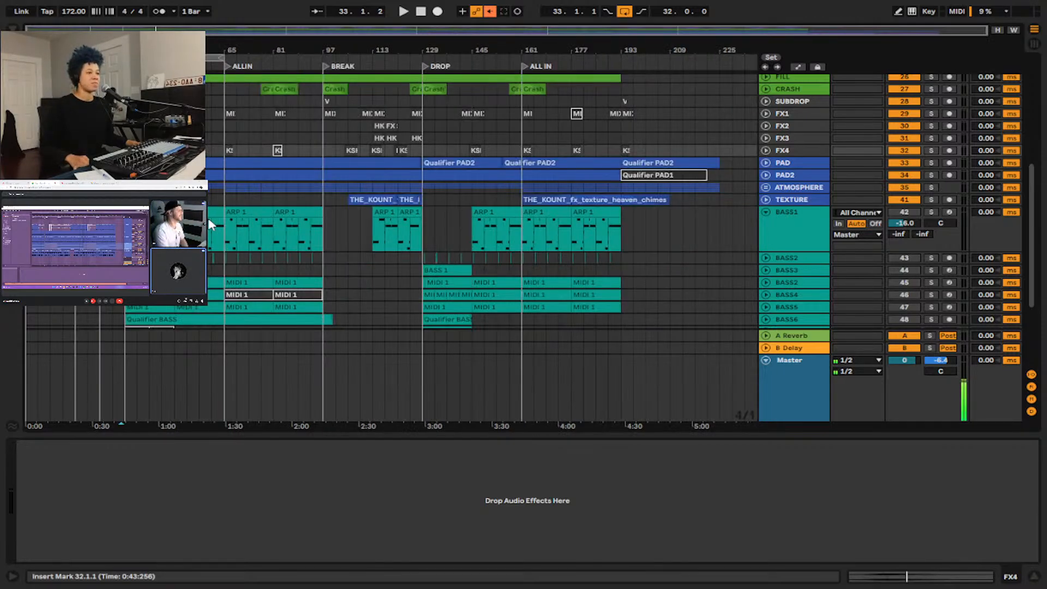
click(775, 222)
scroll(267, 217, down, 2)
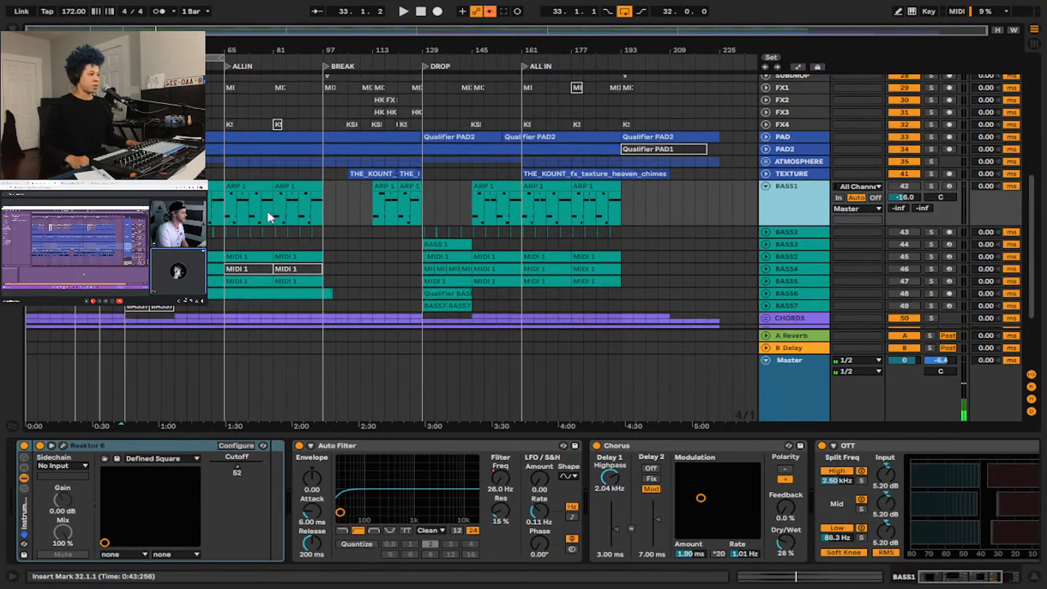
key(x)
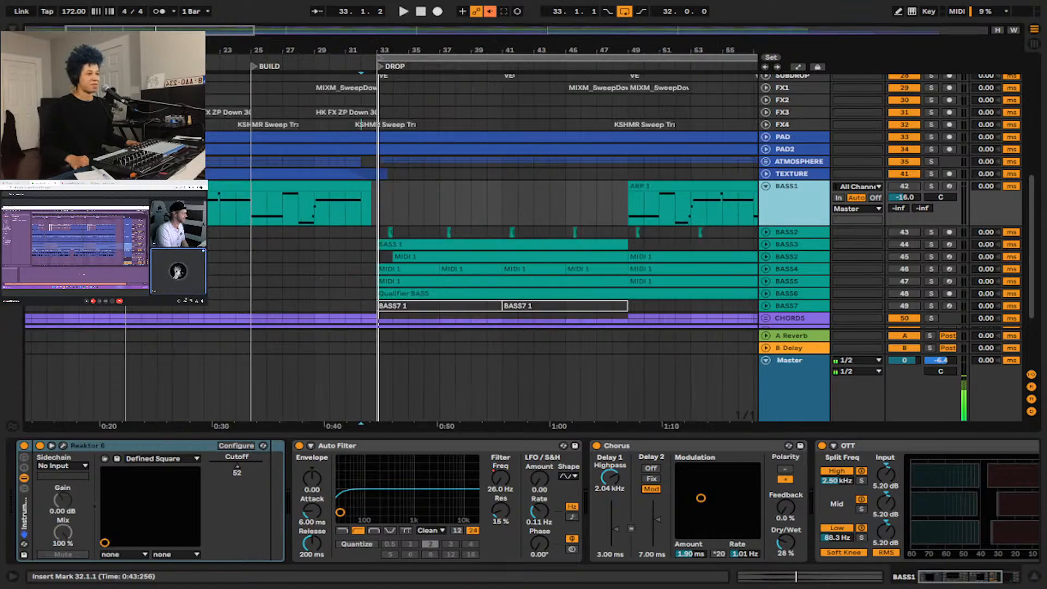
key(minus)
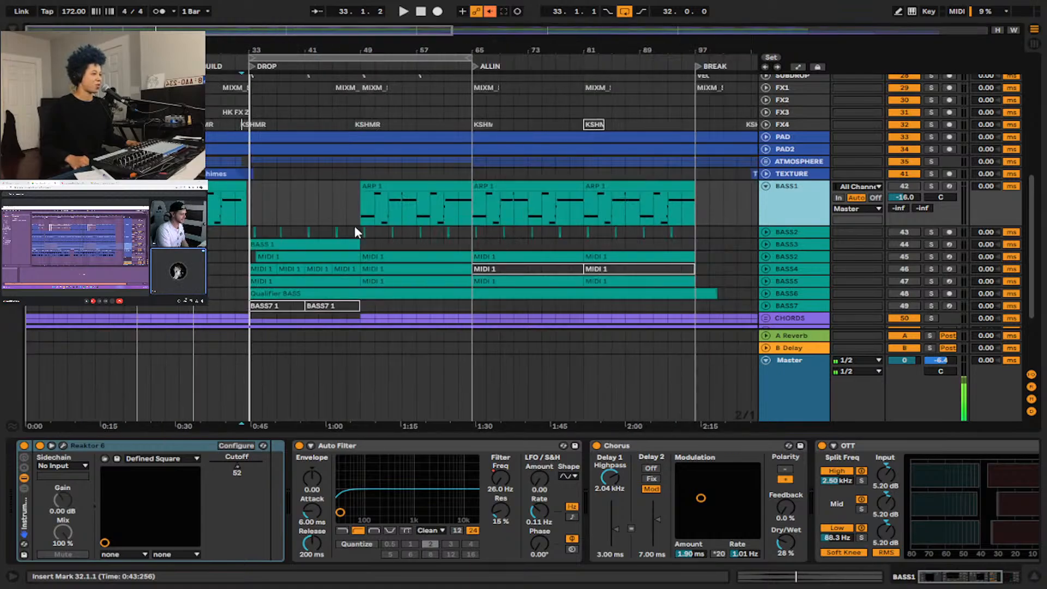
Select the BASS1 clip starting at 17.1.1, solo the BASS1 track and audition it from there.
scroll(325, 221, down, 2)
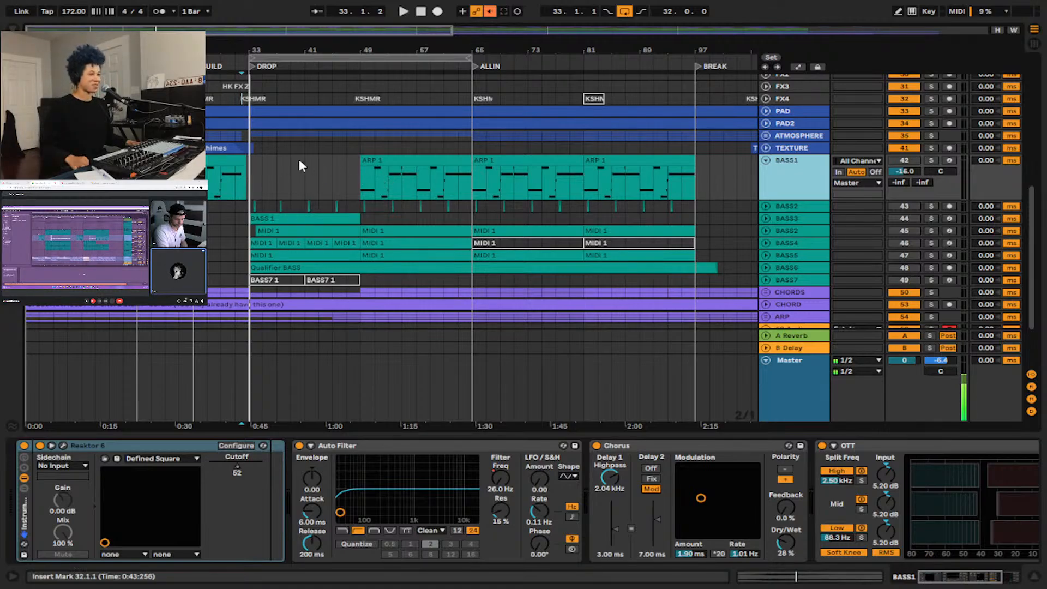
click(226, 178)
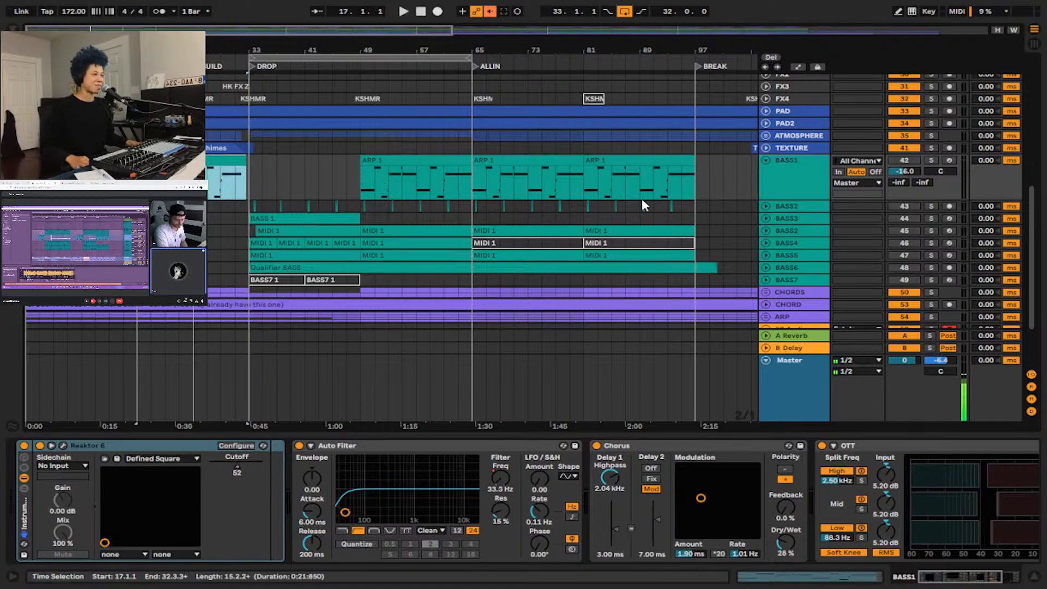
click(764, 180)
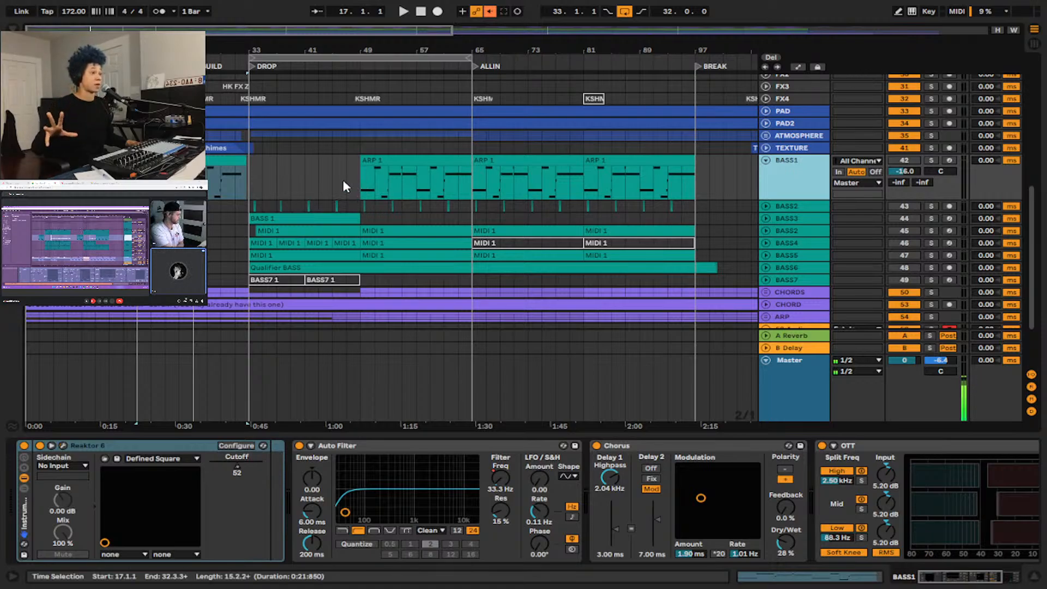
click(909, 161)
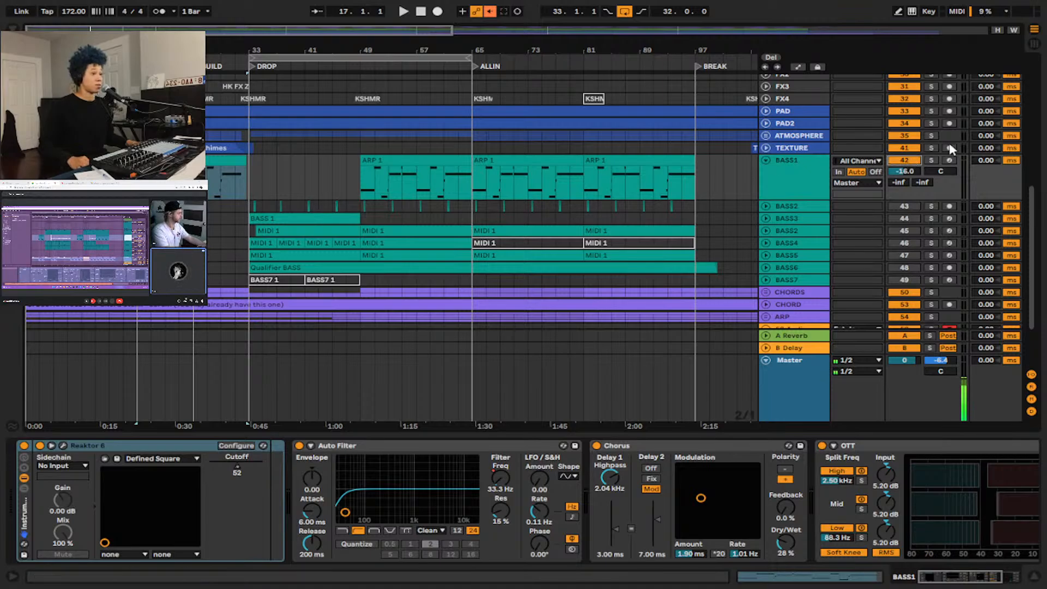
key(space)
click(930, 161)
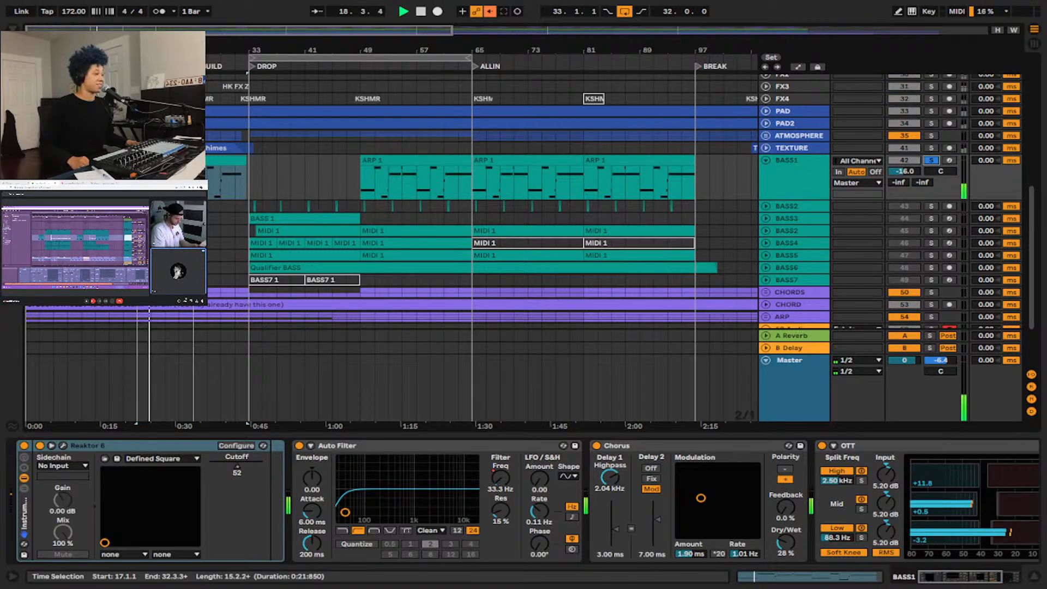
key(ctrl+t)
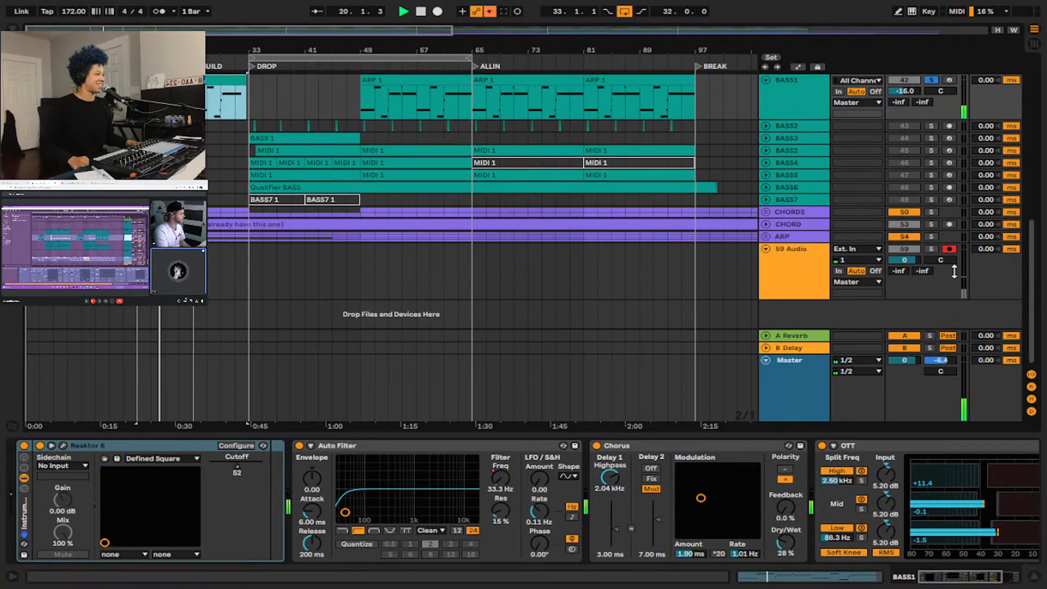
scroll(327, 164, up, 3)
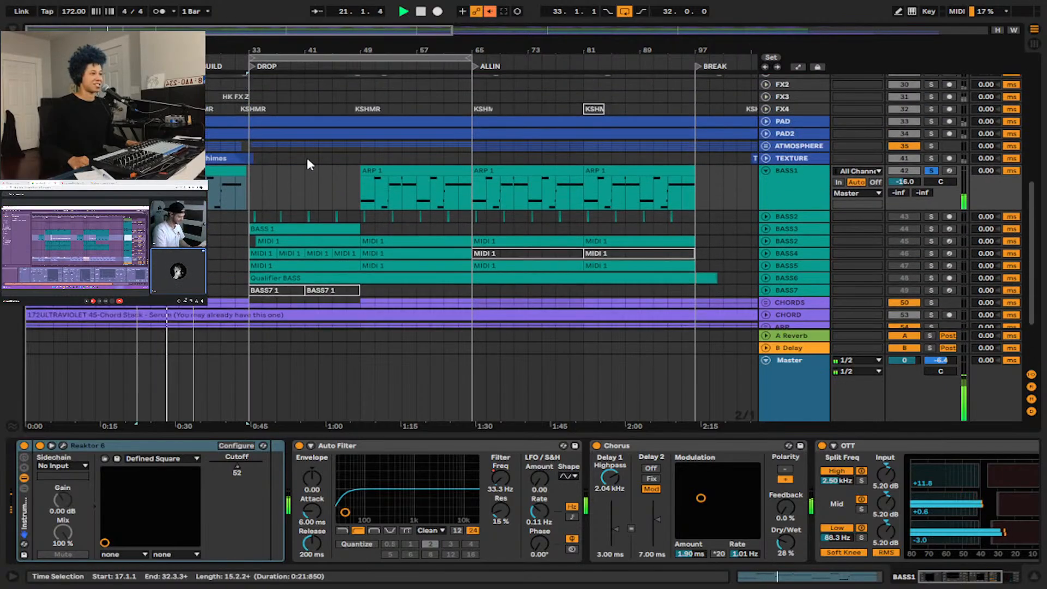
Audition soloed BASS1 from 49.1.1, show its device chain through to OTT, and solo the 59 Audio track as well.
click(361, 195)
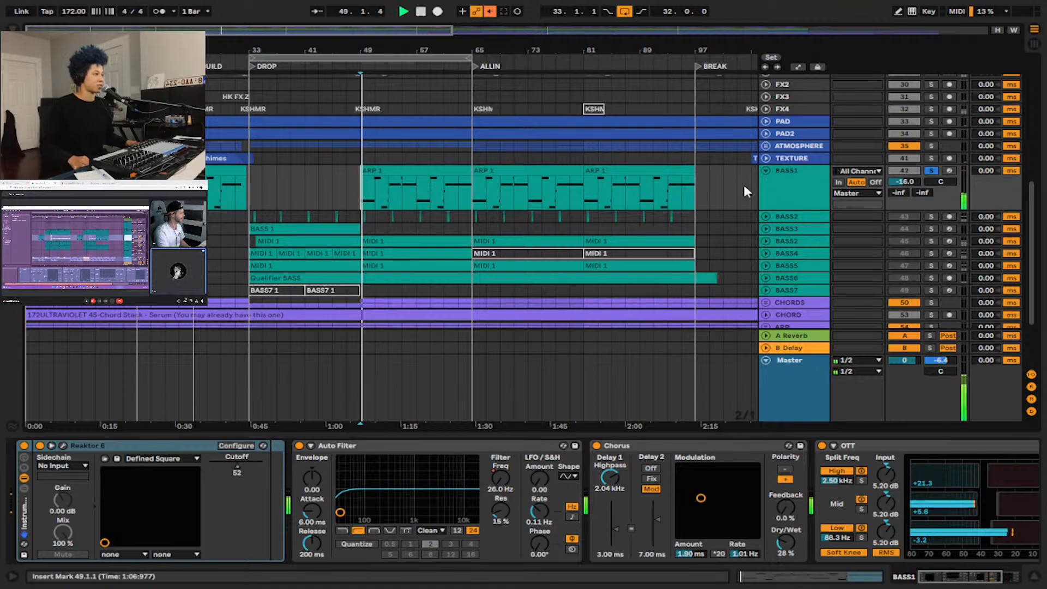
click(799, 189)
scroll(813, 486, right, 4)
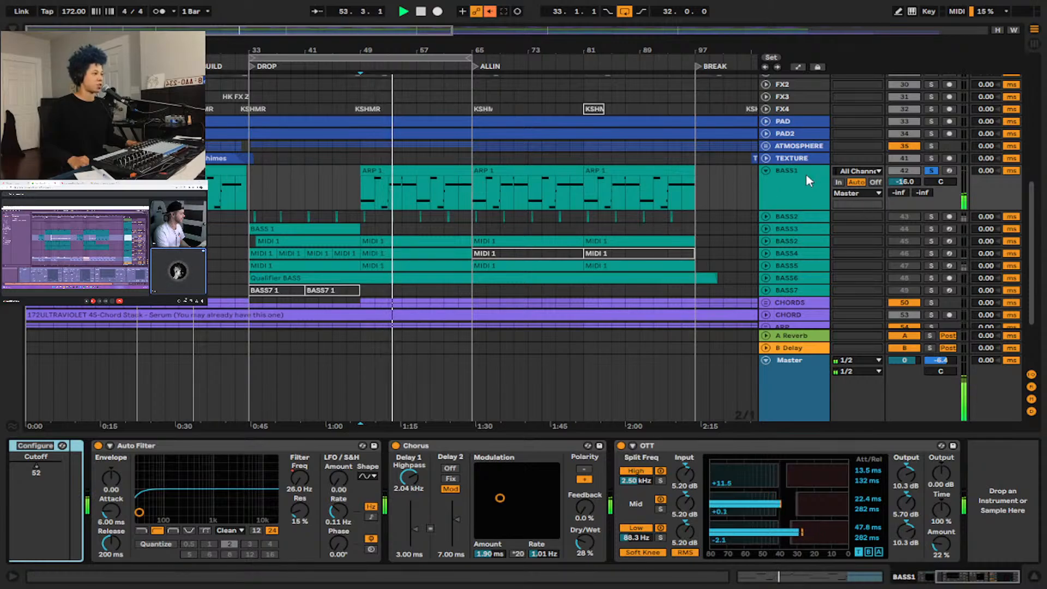
key(ctrl+t)
scroll(381, 202, up, 3)
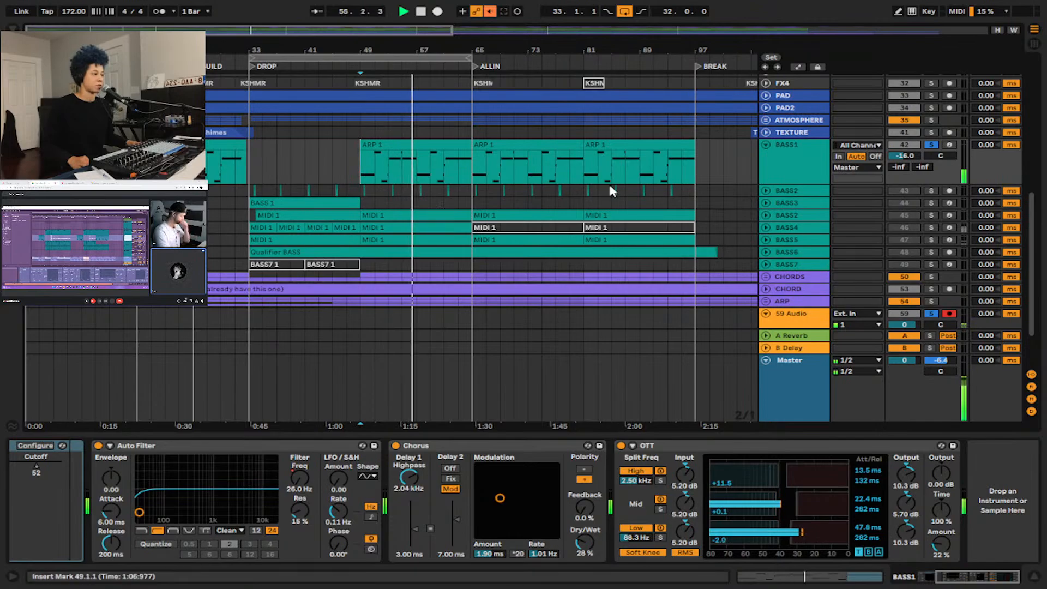
Stop playback, expand and solo the BASS2 audio track, and audition its short bassline clip starting at 33.4.1.
click(765, 190)
key(space)
scroll(257, 213, up, 5)
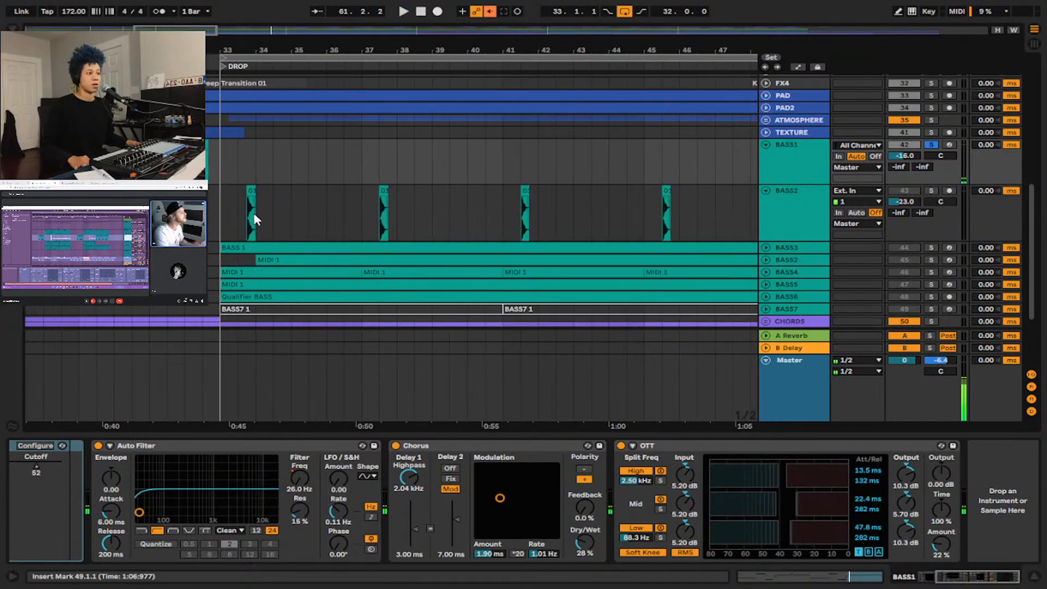
click(227, 213)
click(227, 212)
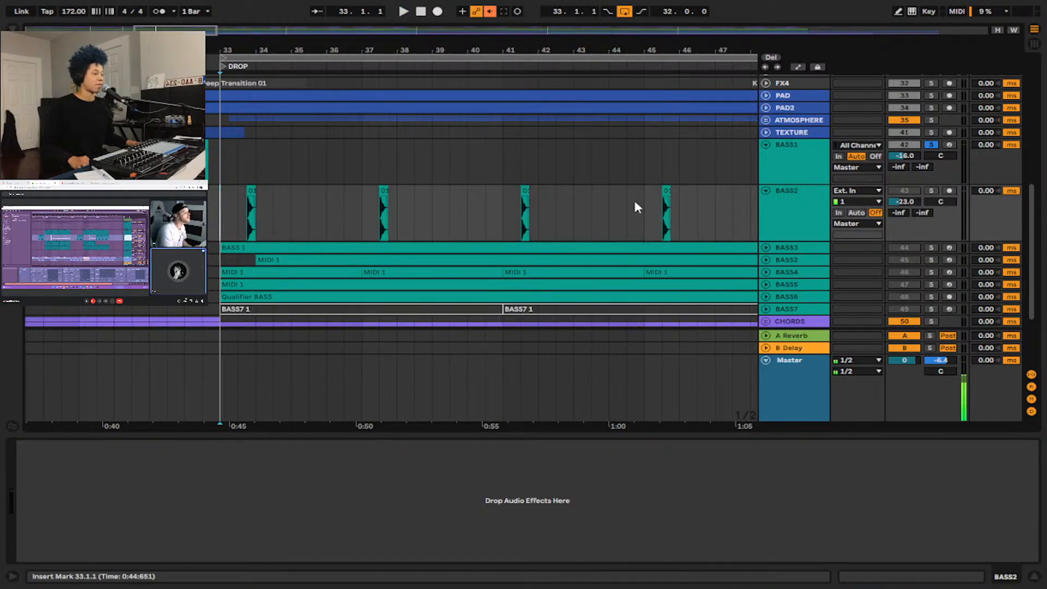
click(930, 190)
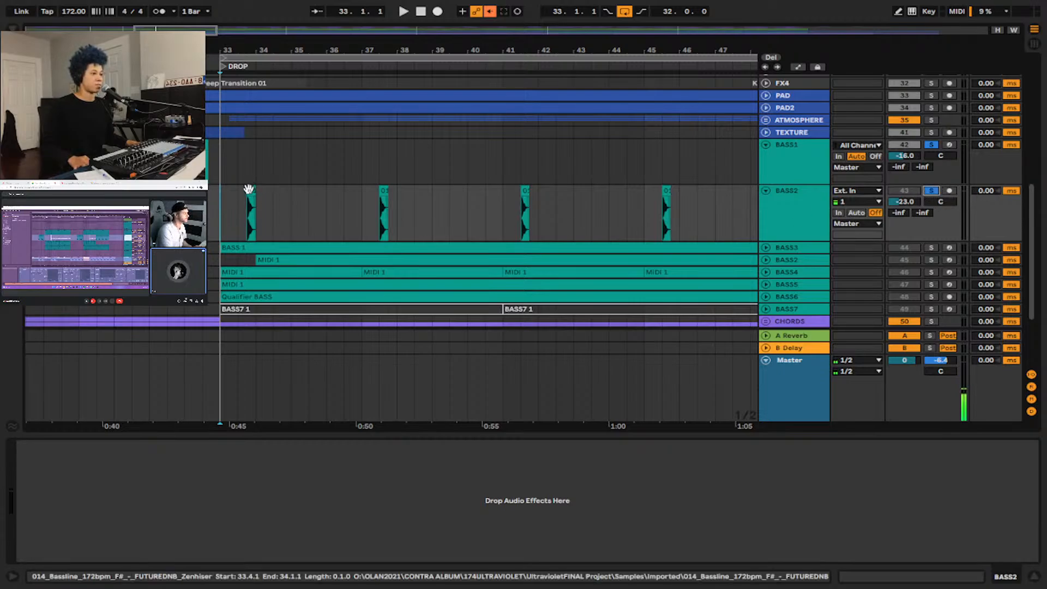
click(252, 212)
key(space)
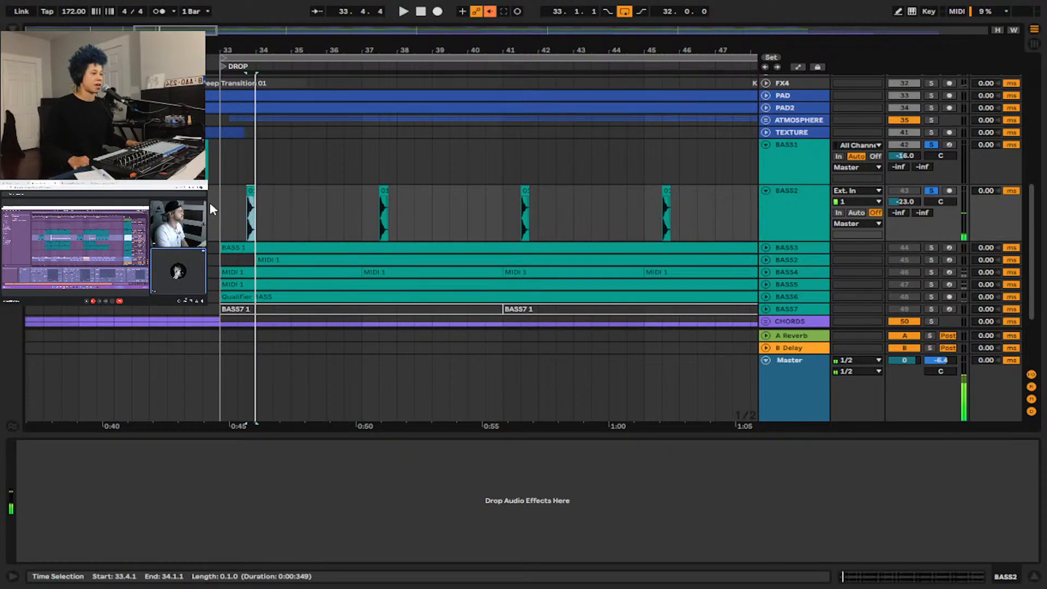
key(space)
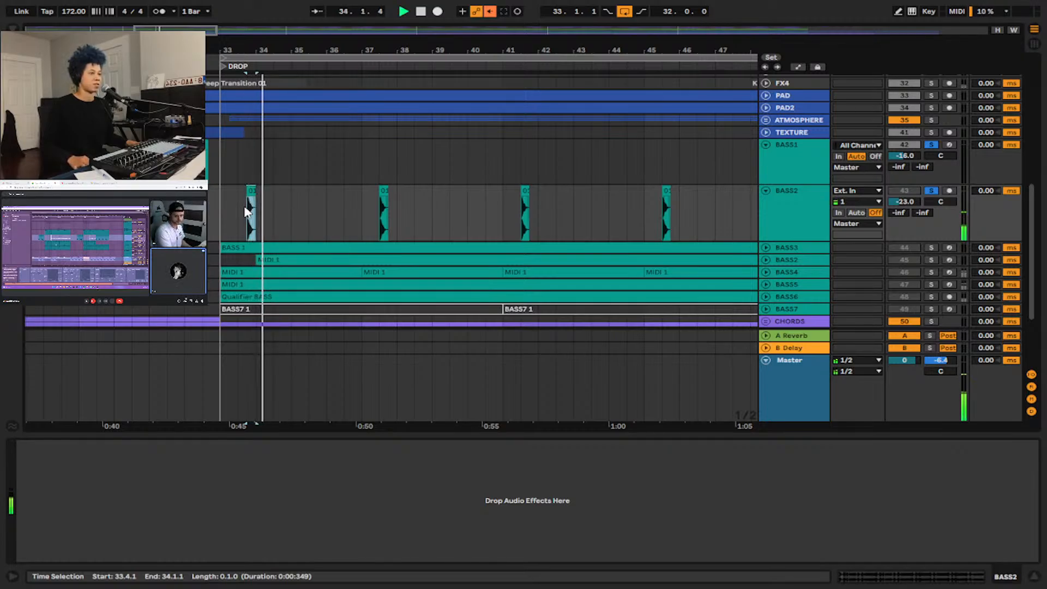
Set the insert marker to 33.1.1, select the drum tracks from ZEAL KICK through CRASH, and solo them together.
click(220, 212)
scroll(463, 178, up, 10)
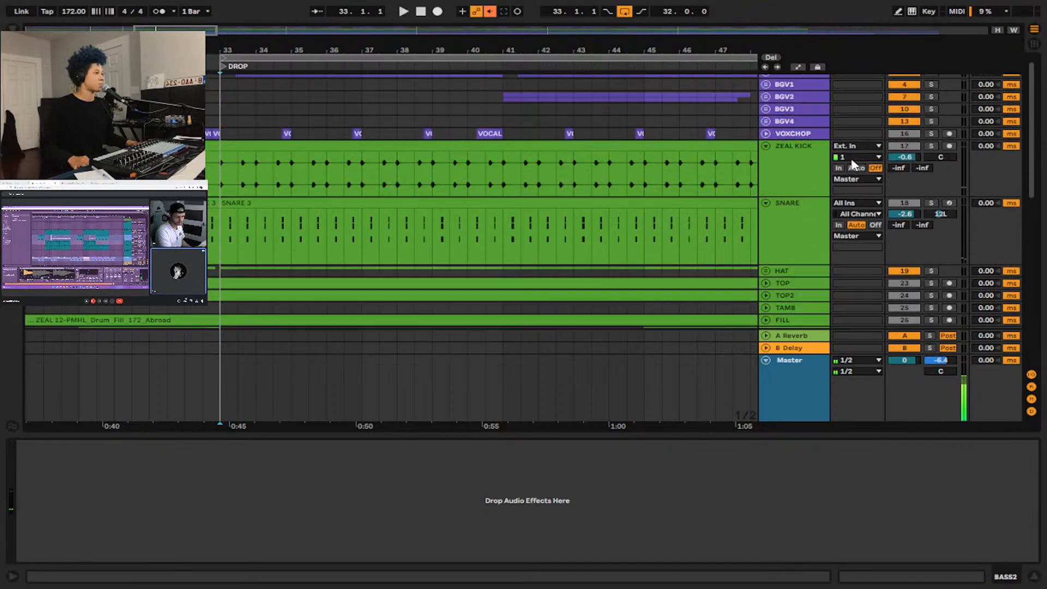
click(796, 163)
scroll(800, 165, down, 4)
click(801, 224)
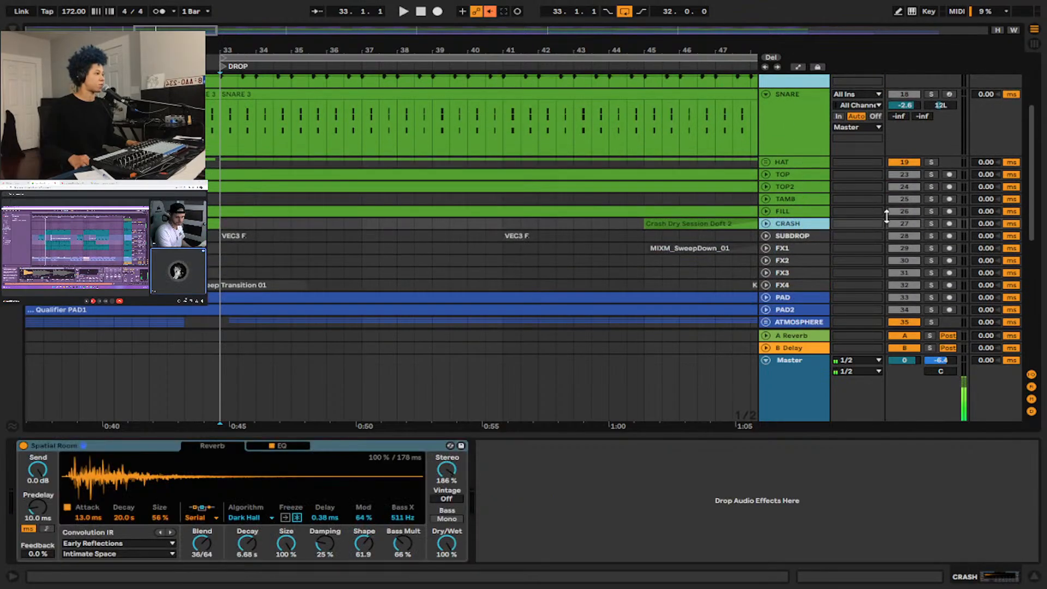
scroll(804, 217, up, 4)
shift+click(795, 164)
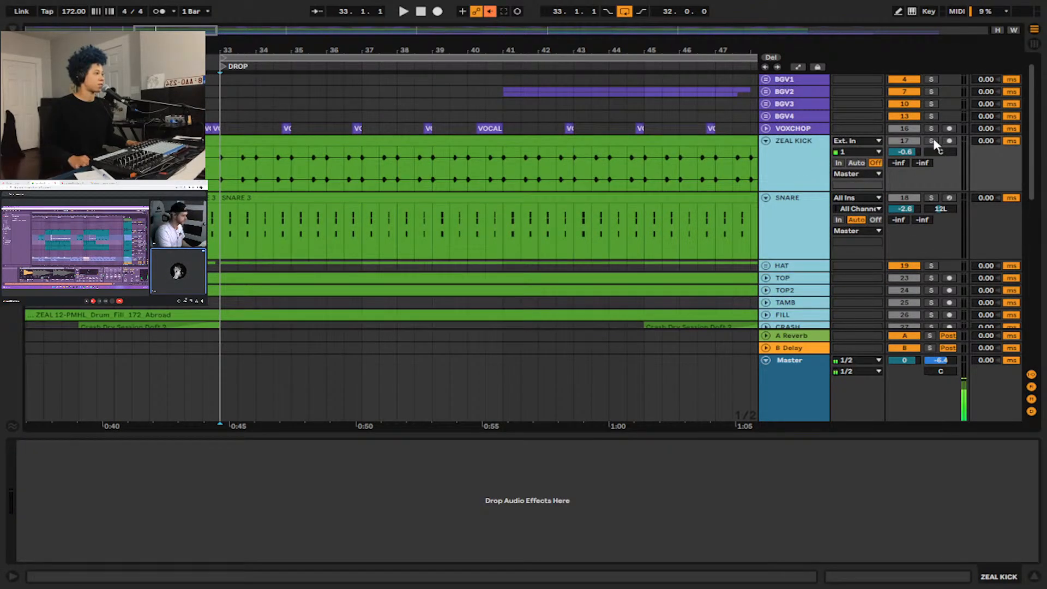
click(930, 141)
Solo BASS2 and BASS3 alongside the drums, audition them from 33.1.1 at the DROP, and add 59 Audio to the solos.
scroll(797, 177, down, 10)
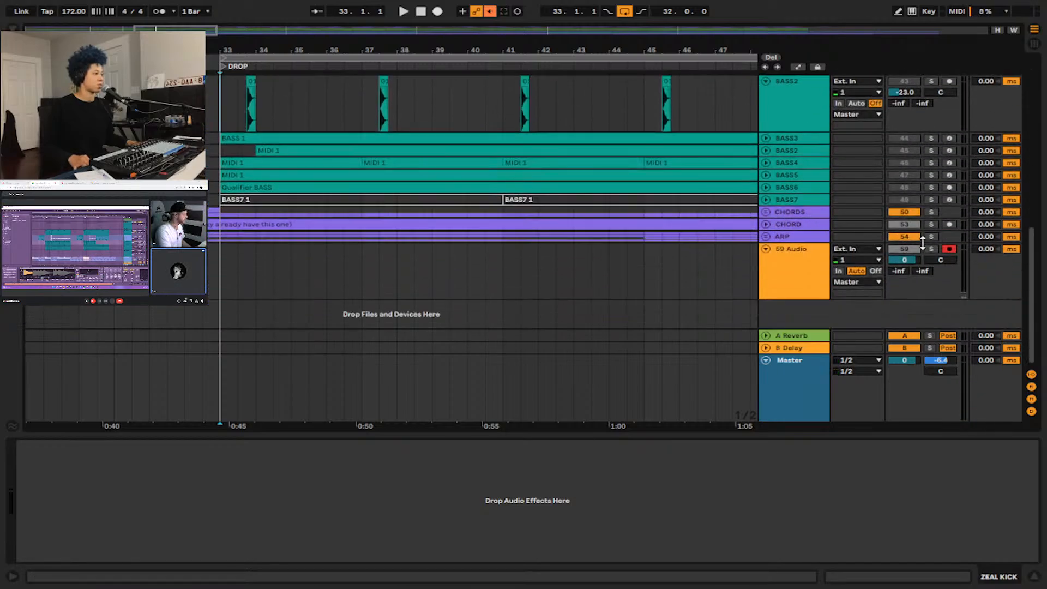
scroll(861, 236, up, 4)
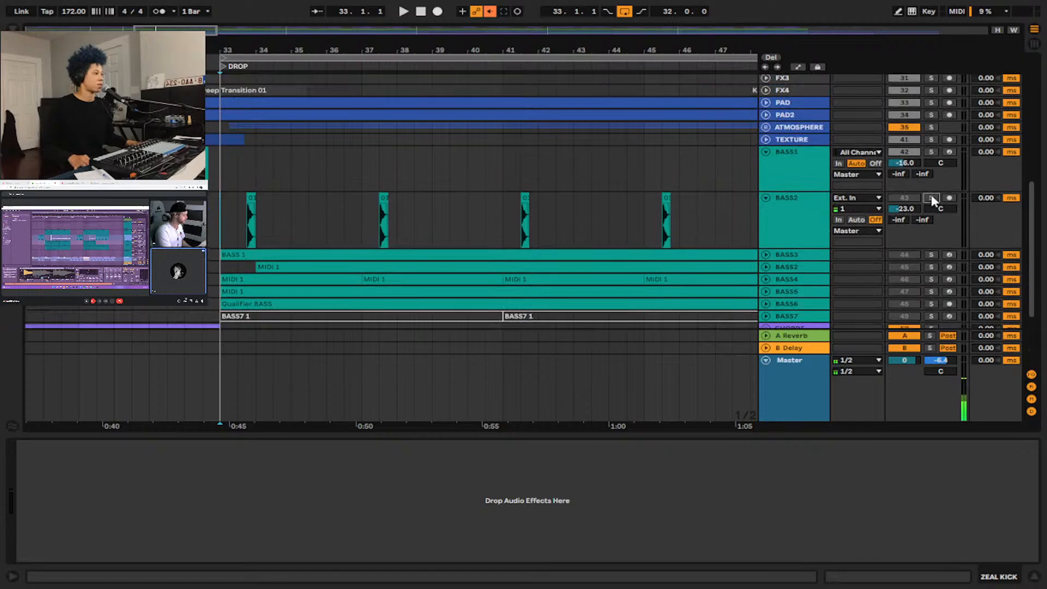
click(931, 255)
key(space)
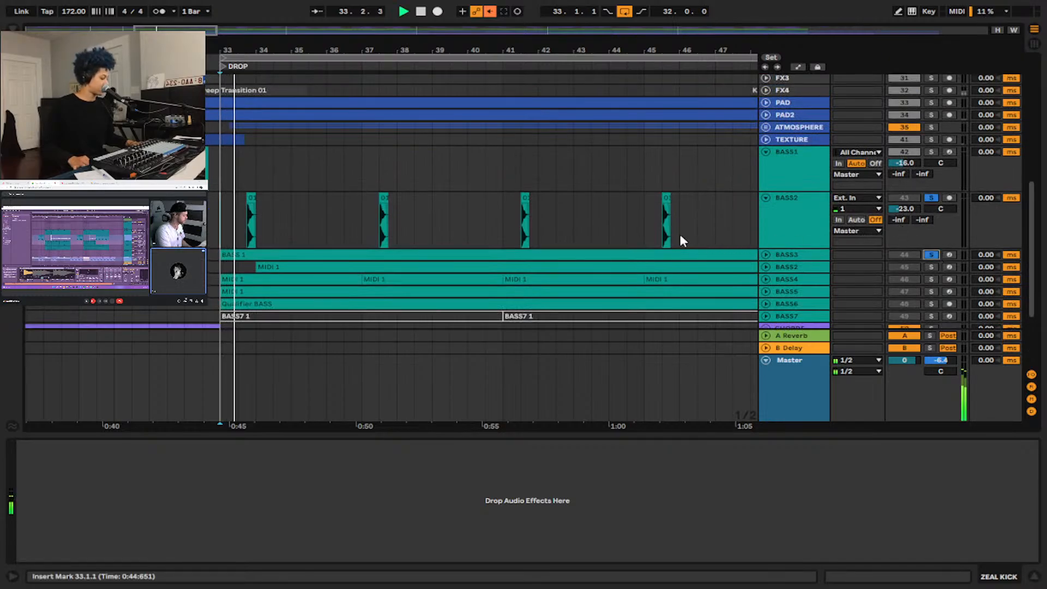
click(237, 218)
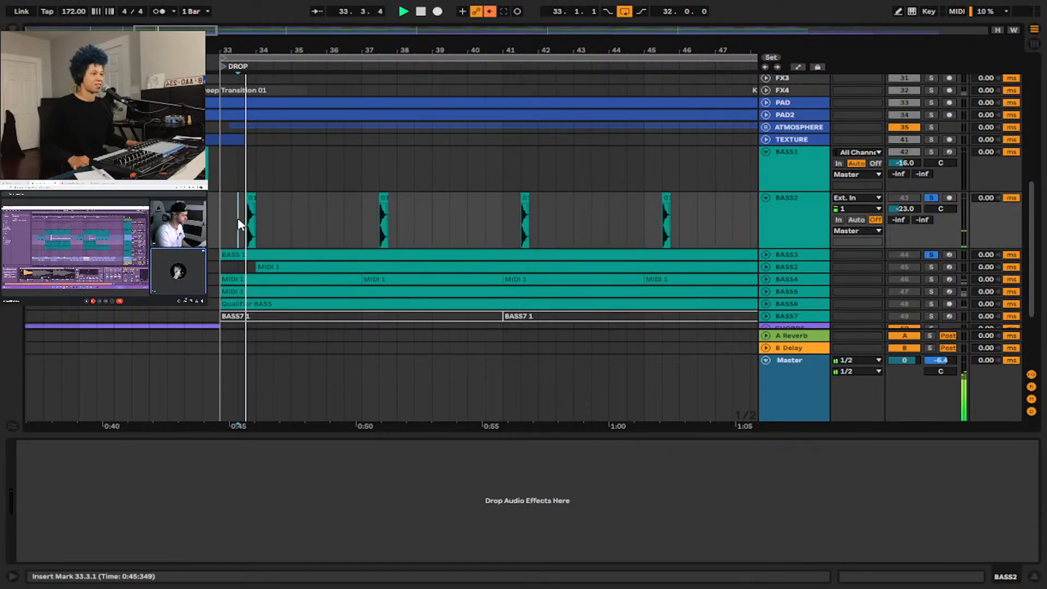
key(space)
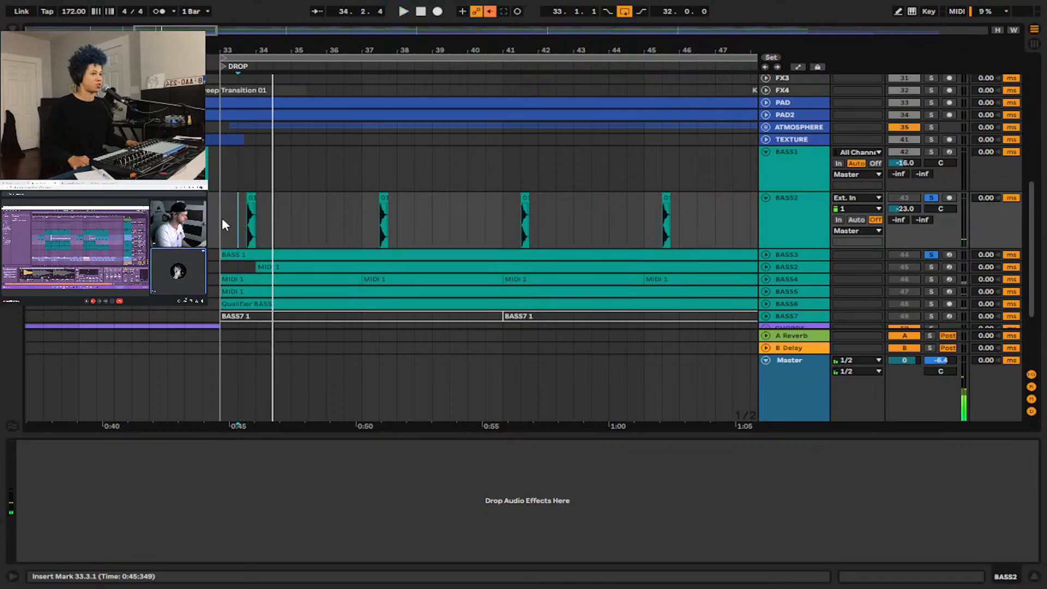
click(221, 218)
key(space)
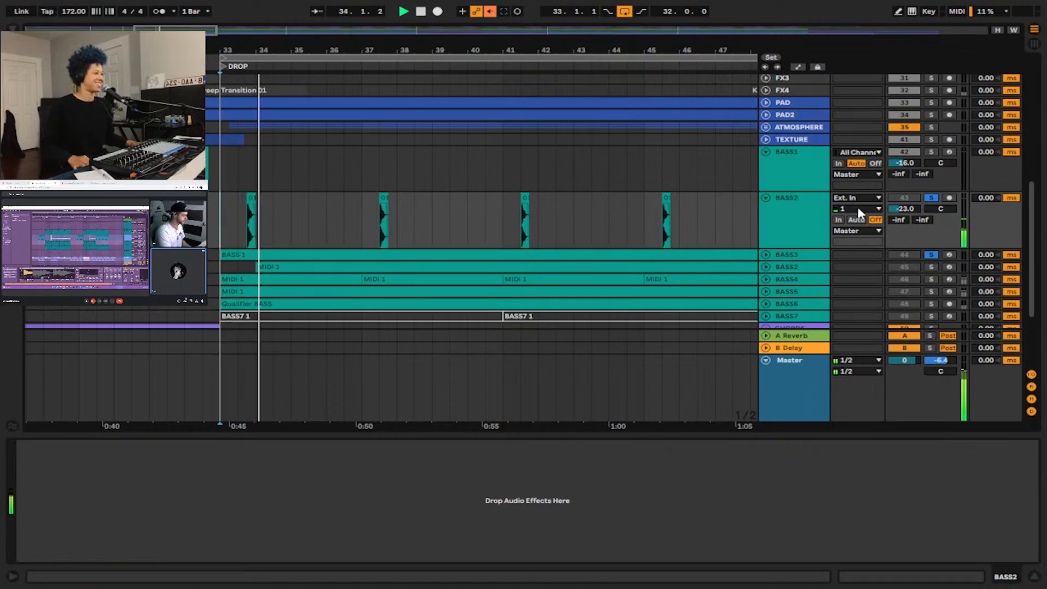
scroll(721, 217, down, 4)
scroll(597, 197, up, 3)
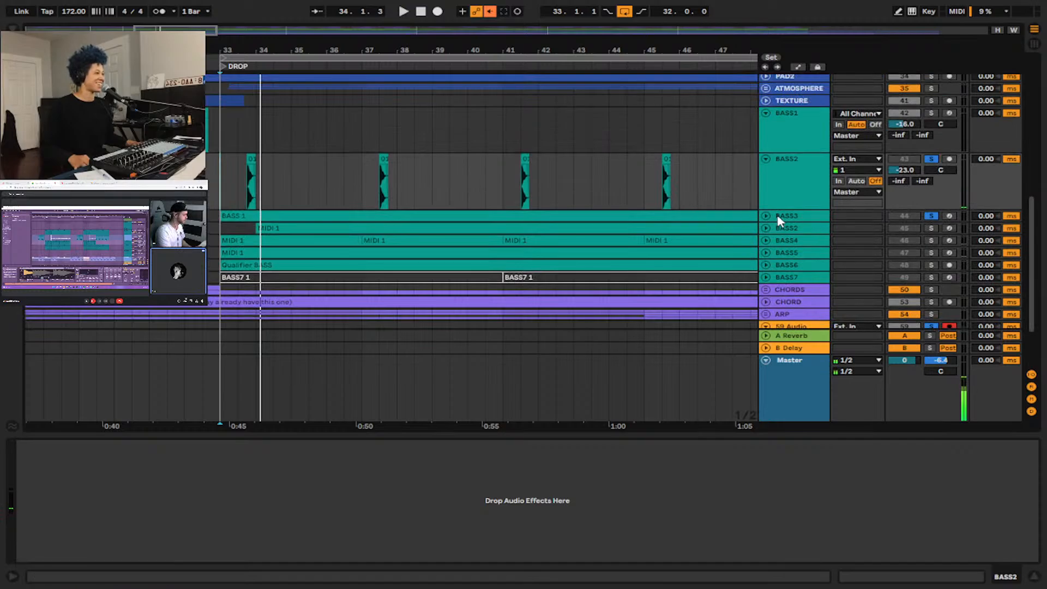
Expand the BASS3 track, place the insert marker at 36.1.1, and show its Lev2_Boom_Hold_1A sampler and Compressor chain.
click(766, 229)
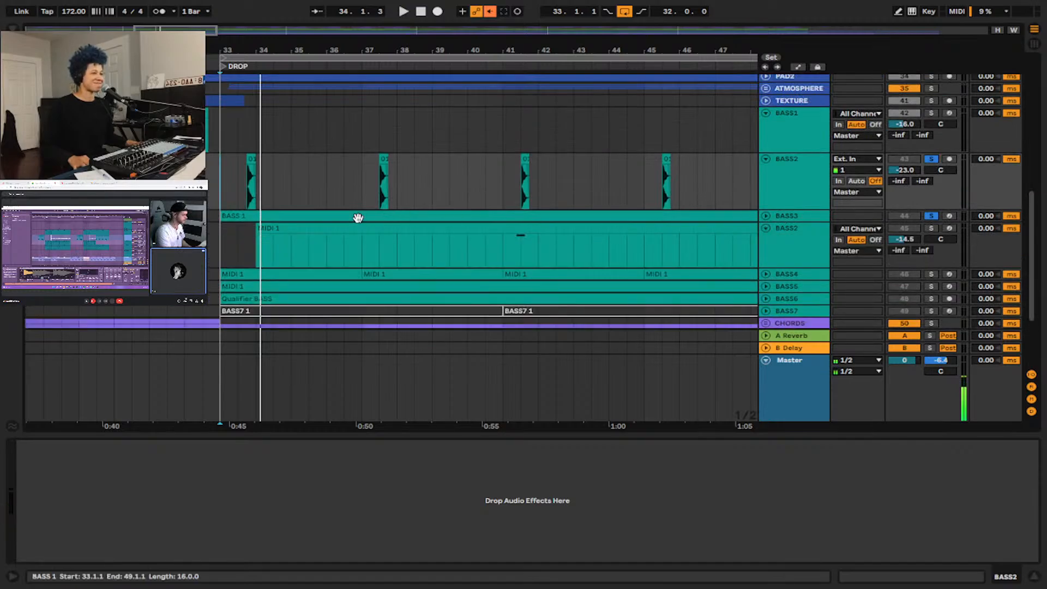
click(764, 229)
click(765, 215)
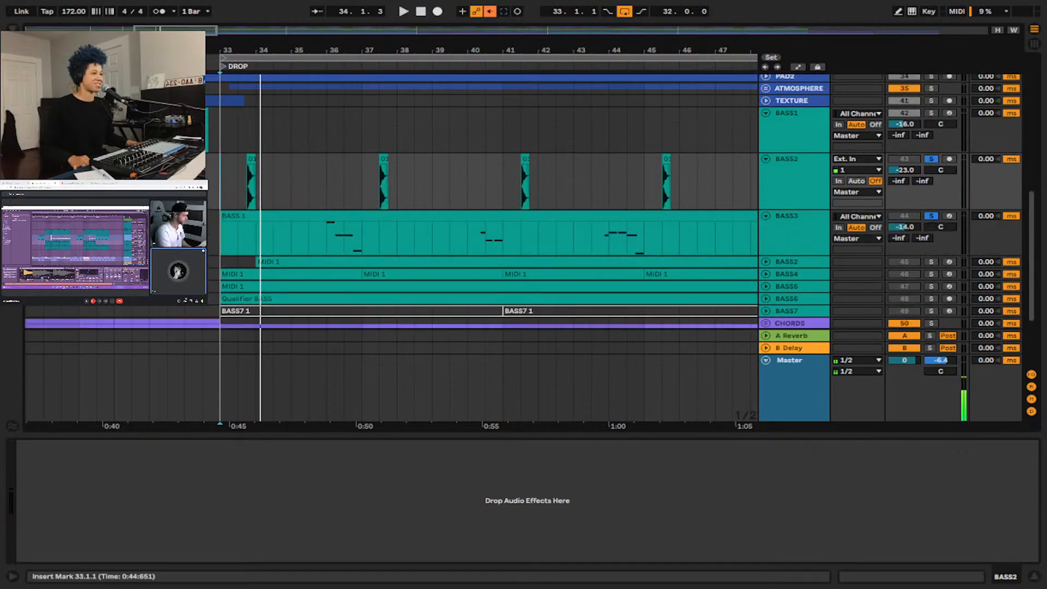
click(323, 236)
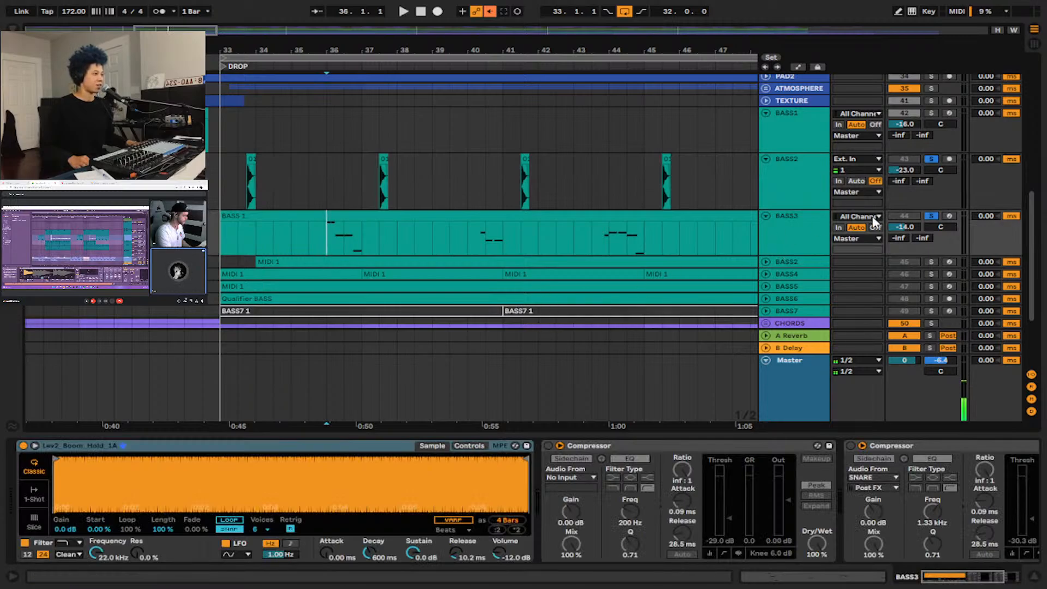
click(823, 231)
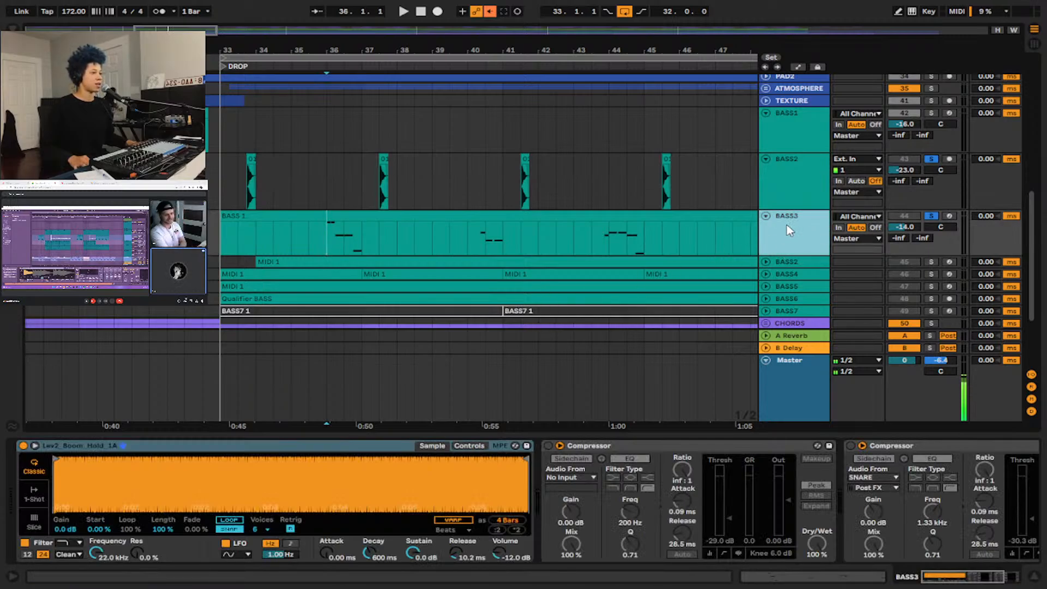
Audition the BASS3 notes from 36.1.1 twice together with the soloed drums and BASS2.
key(space)
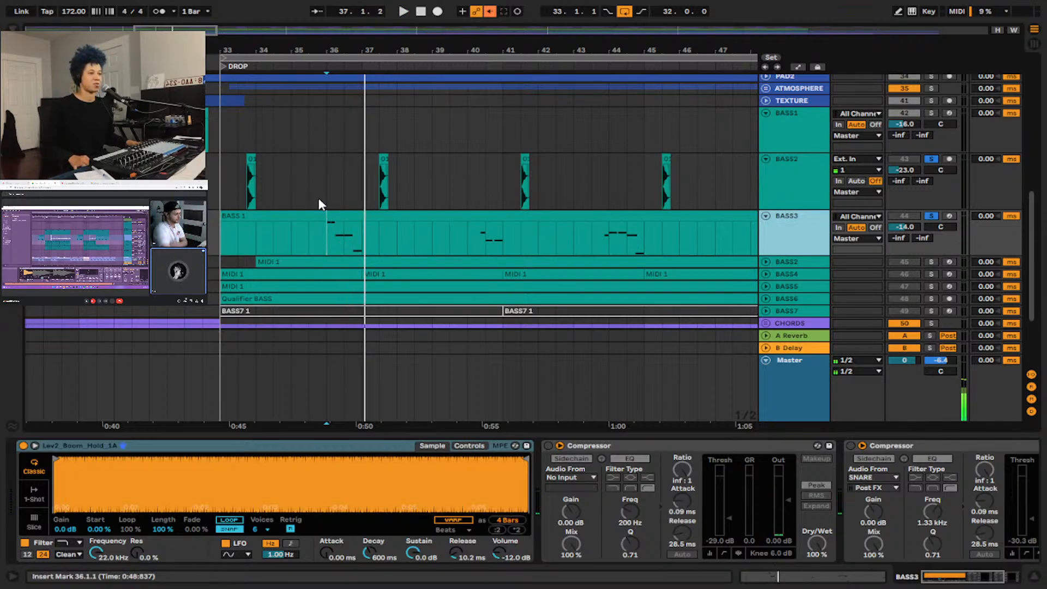
key(space)
key(w)
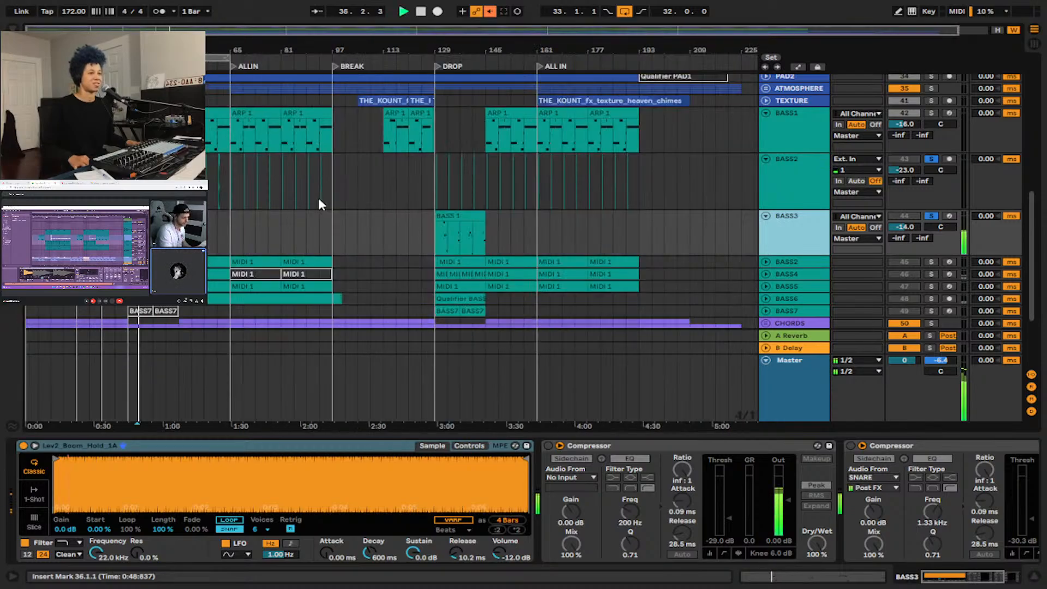
key(w)
key(space)
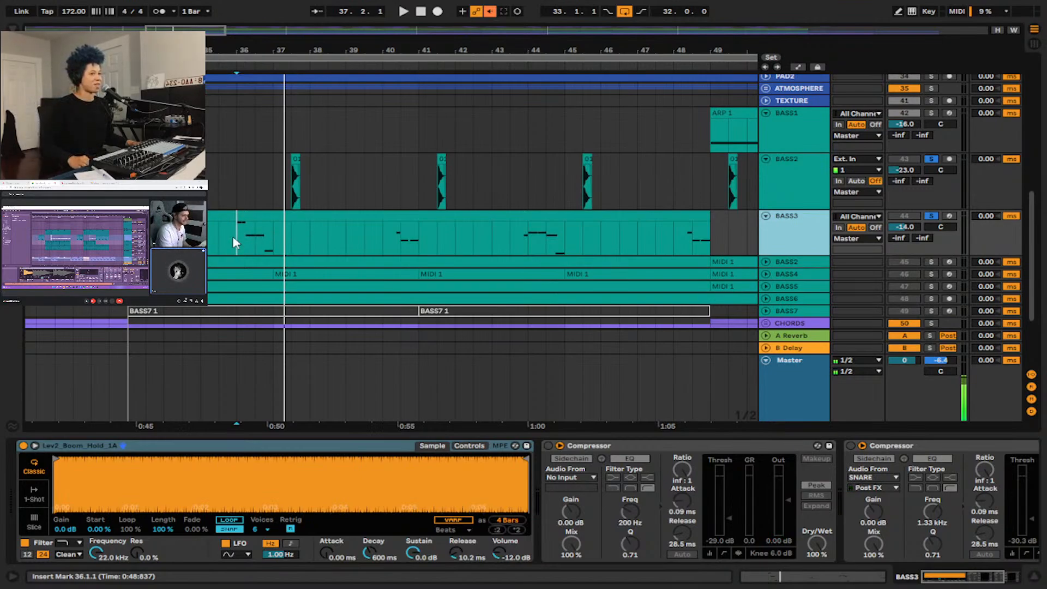
Expand and solo the sliced-loop BASS2 track below BASS3, audition it from 41.1.1, and select the track.
click(765, 264)
click(416, 275)
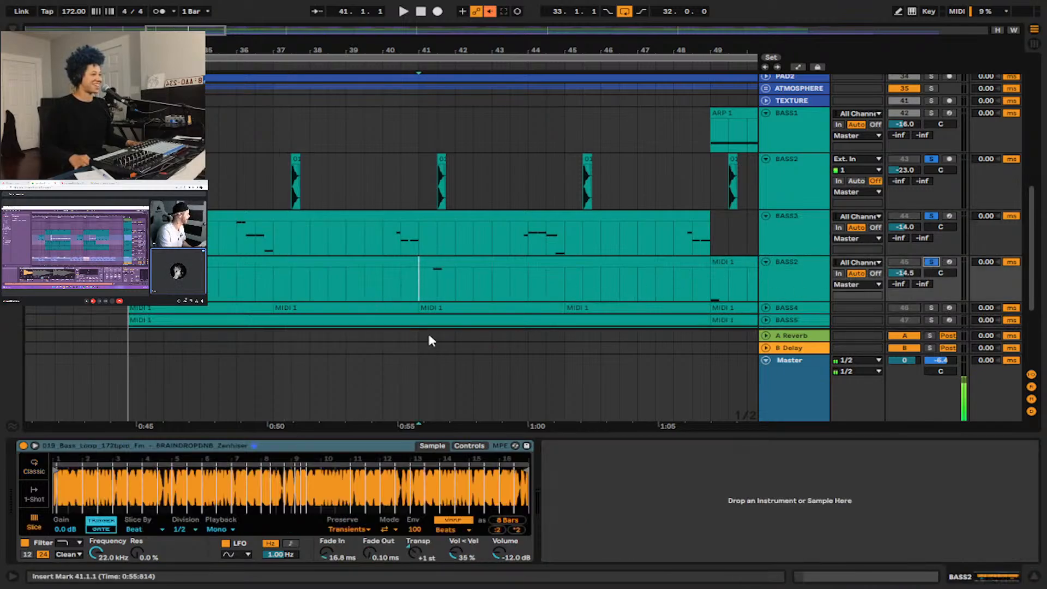
key(space)
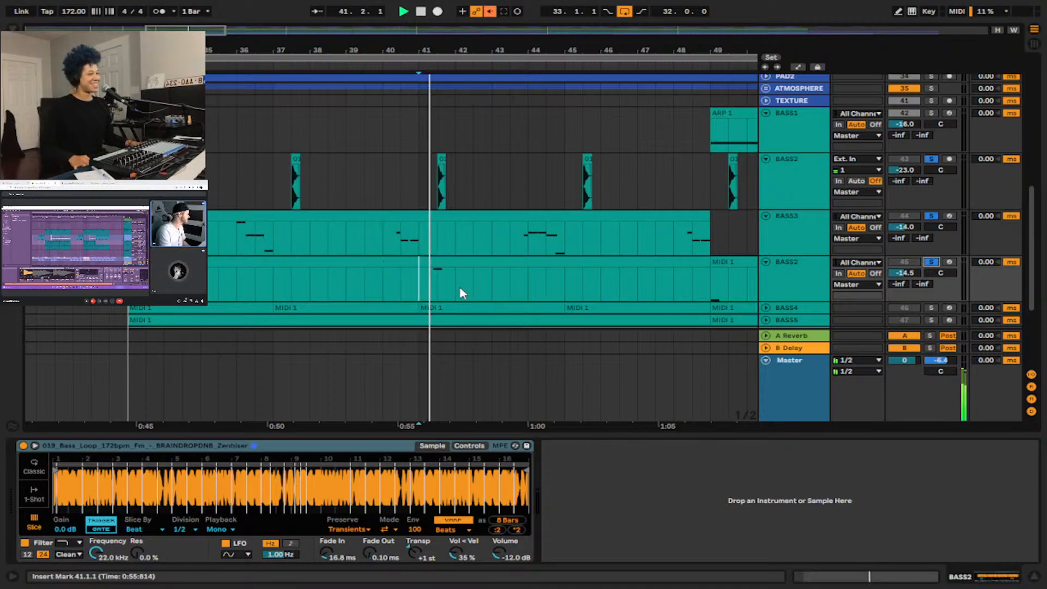
click(800, 280)
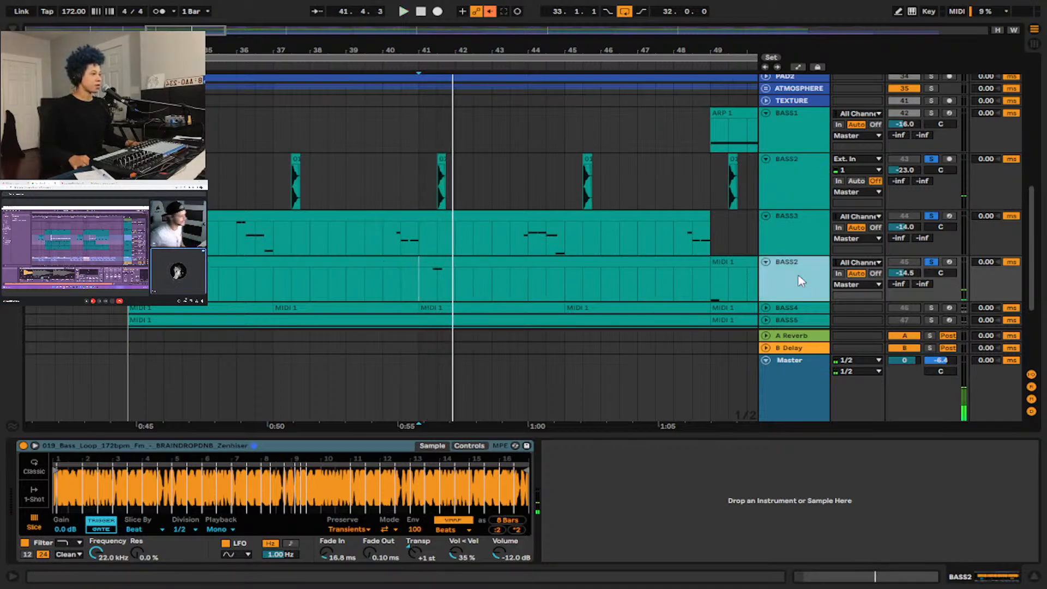
Unsolo the audio BASS2 track and audition the sliced-loop BASS2 note from 41.1.1 with the remaining solos.
scroll(475, 280, up, 3)
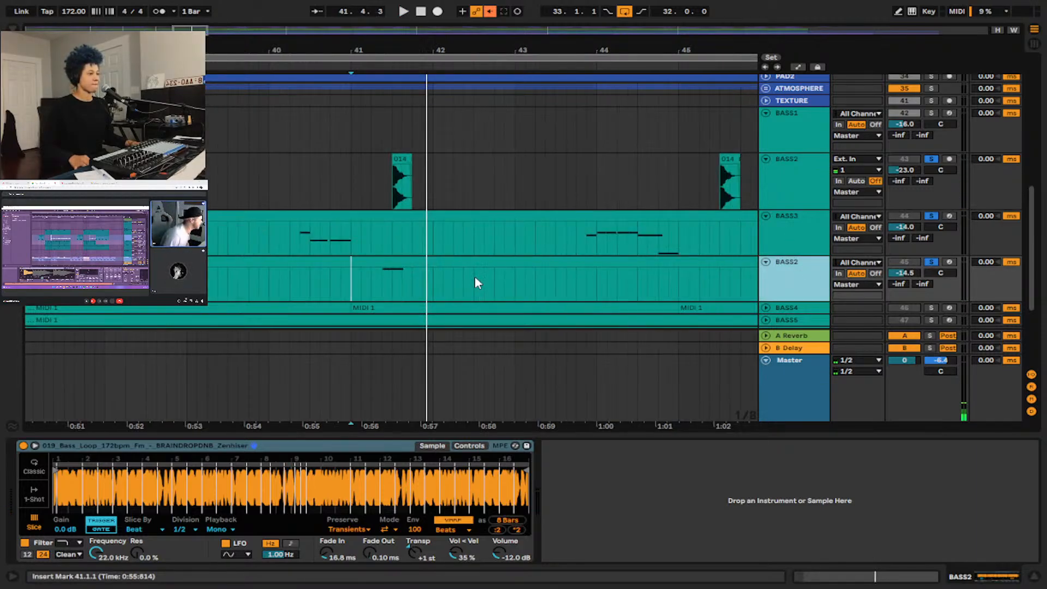
click(930, 159)
key(space)
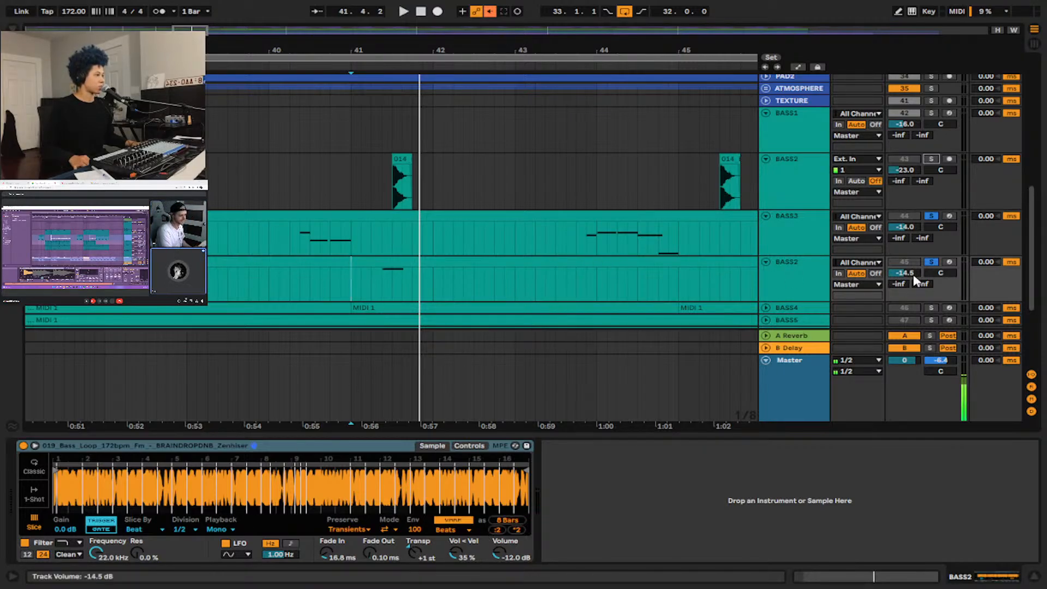
key(space)
Raise the sliced-loop BASS2 track's volume to -4.9 dB and audition its note from 41.1.1 repeatedly.
drag(913, 275, 913, 260)
key(space)
key(space)
key(space)
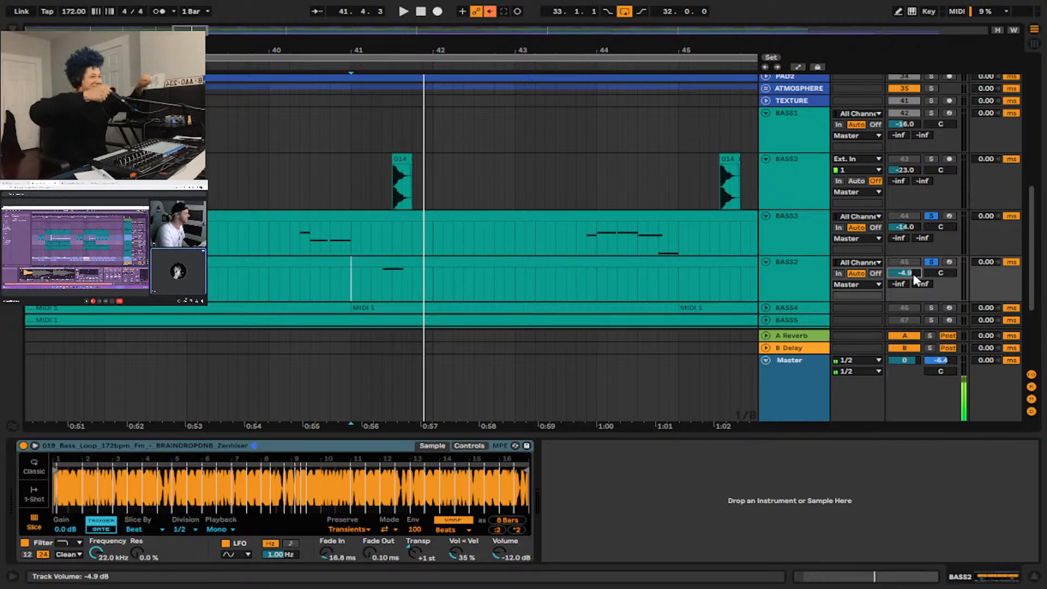
key(space)
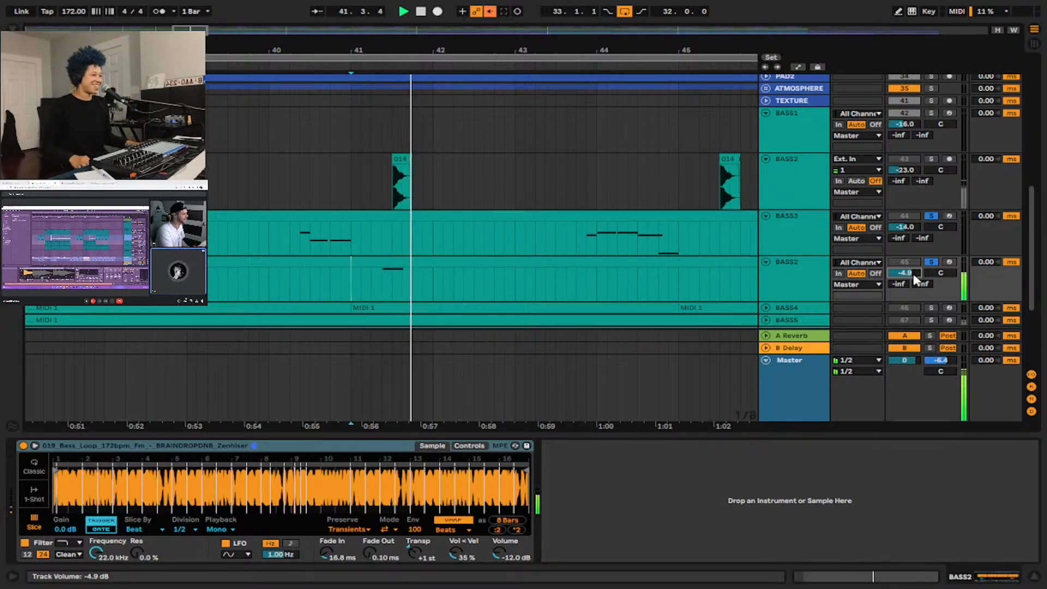
key(space)
Solo the audio BASS2 track again and set the sliced-loop BASS2 track's volume to -6.0 dB.
key(w)
scroll(428, 272, up, 10)
scroll(574, 262, down, 5)
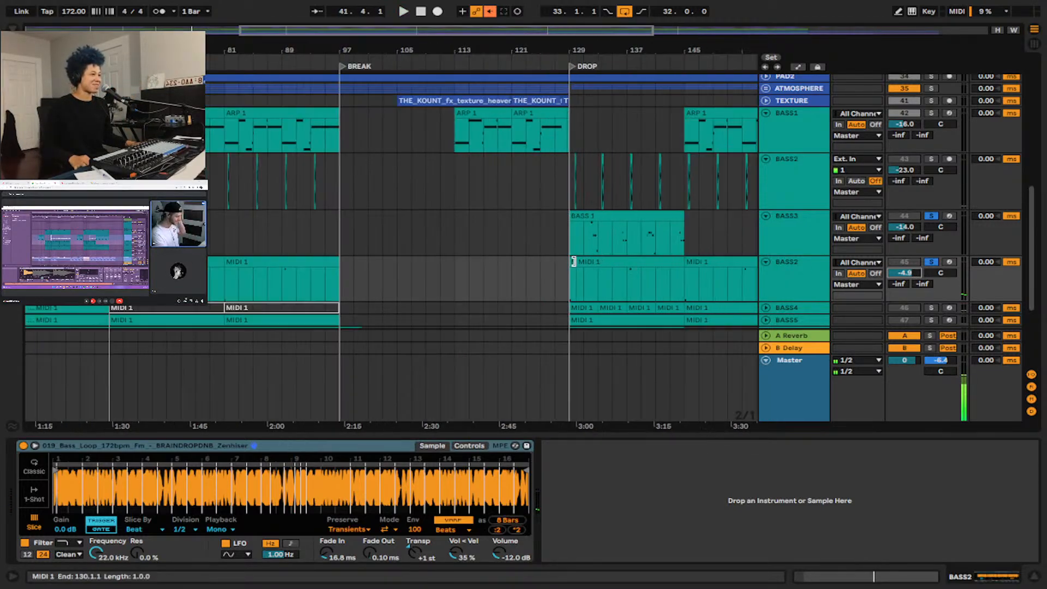
scroll(574, 262, up, 6)
scroll(305, 277, left, 5)
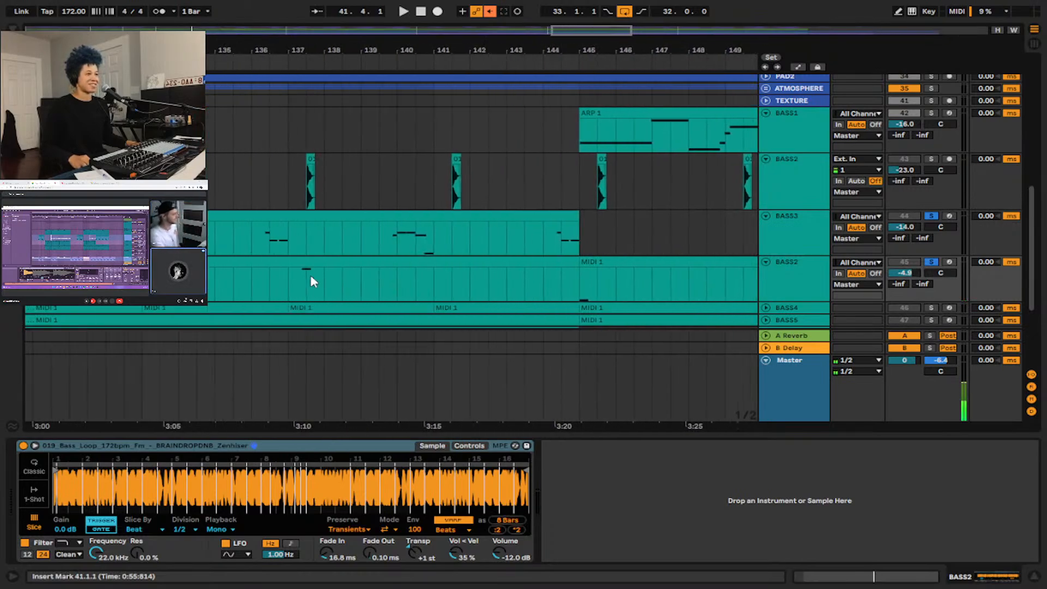
click(199, 26)
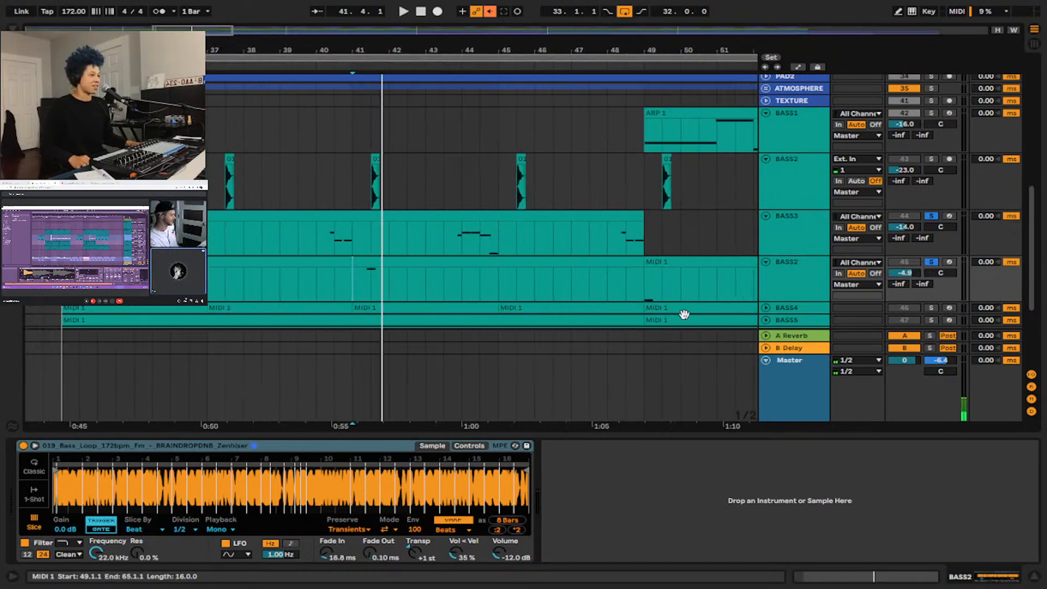
click(936, 158)
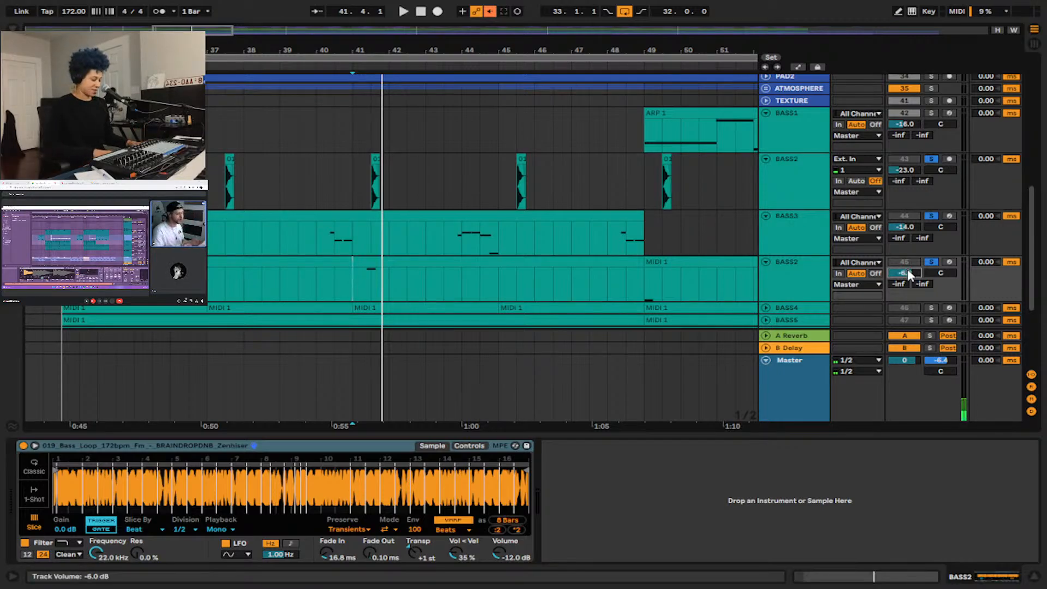
Expand and solo the BASS4 track, place the insert marker on it at 41.1.1, and audition it.
scroll(724, 264, down, 5)
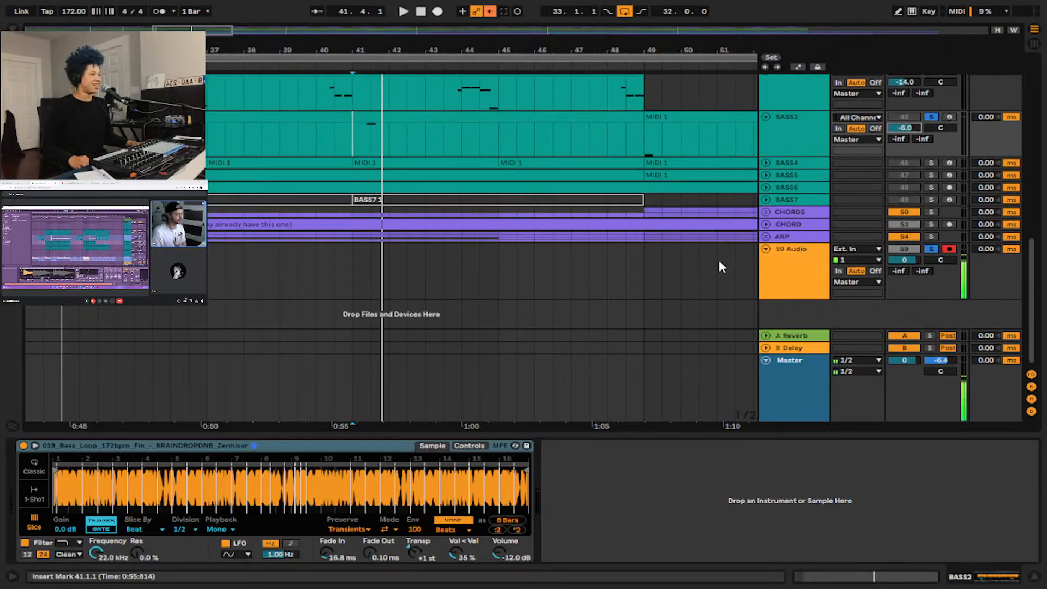
click(765, 164)
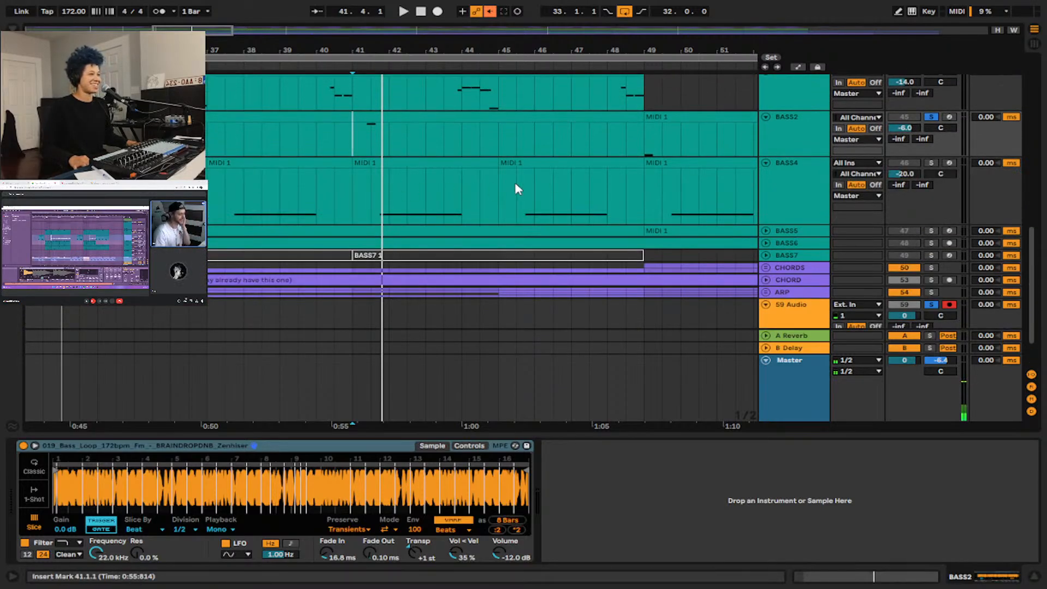
click(930, 163)
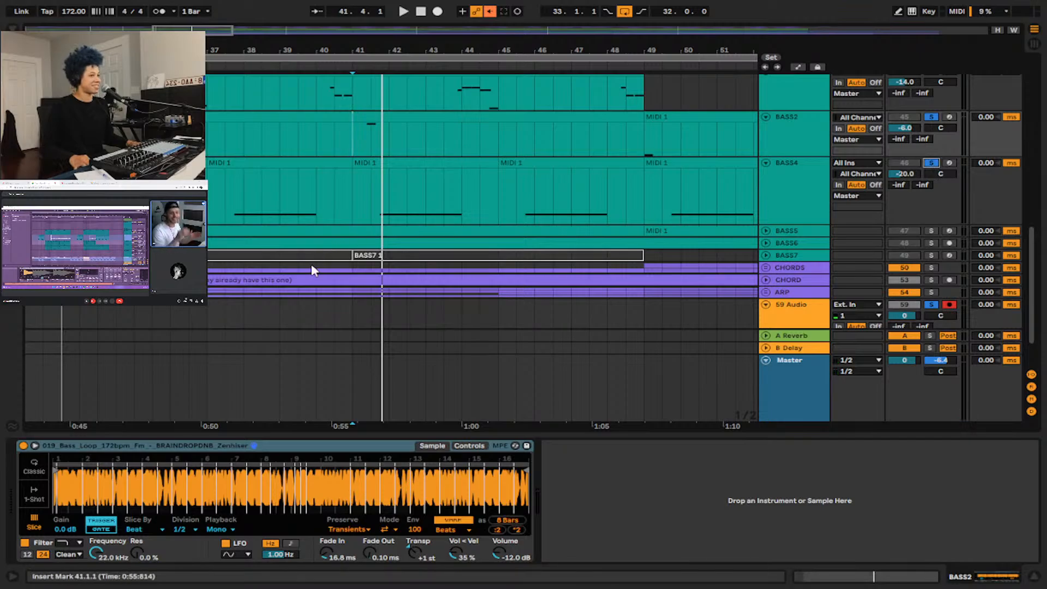
click(355, 187)
key(space)
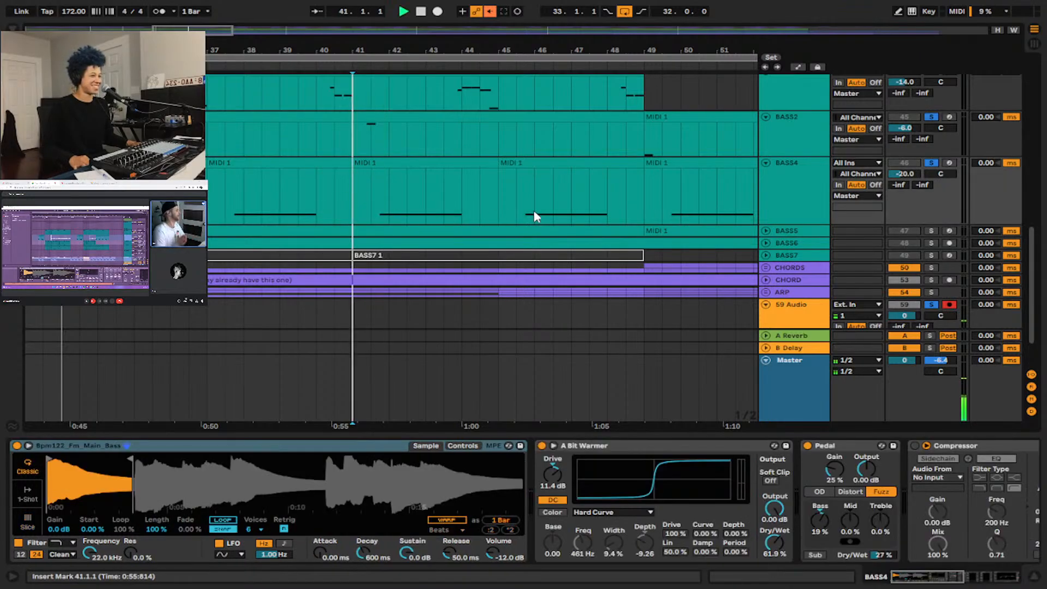
Select the BASS4 track, audition it again from 41.1.1, and raise its volume to -13.9 dB.
click(792, 180)
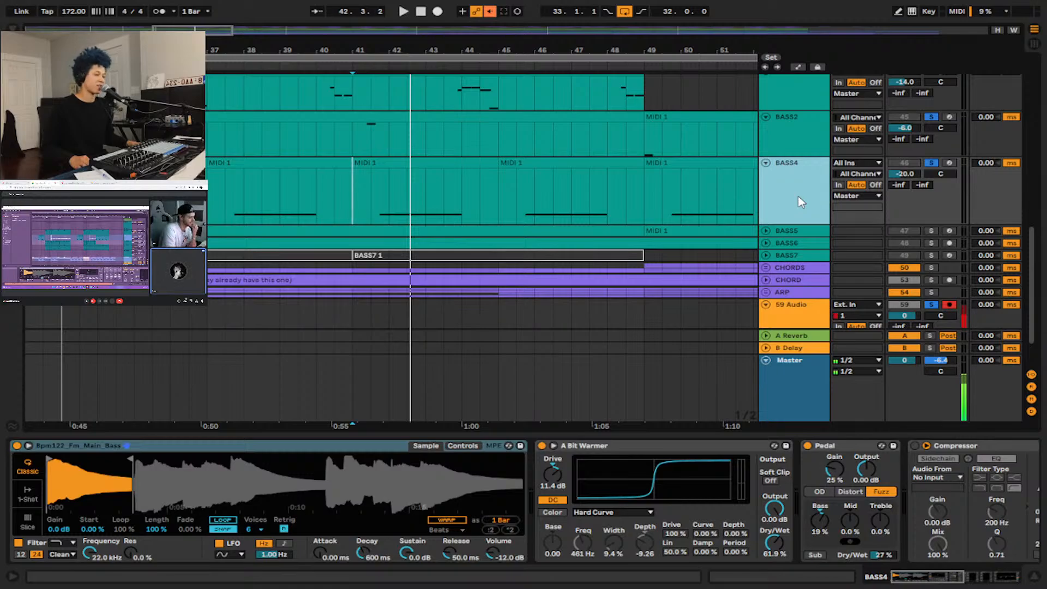
key(space)
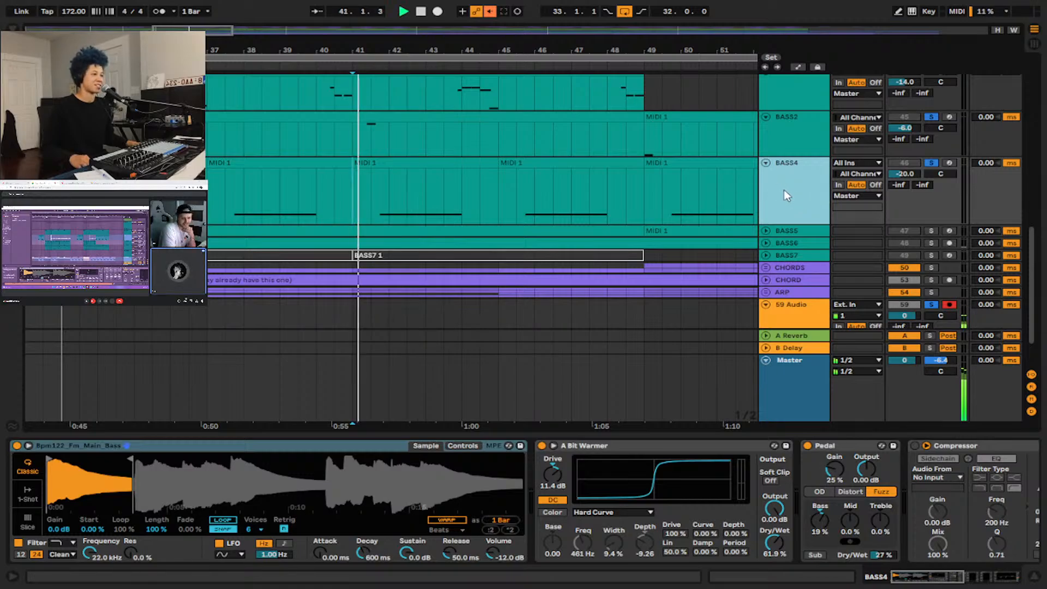
mouse_move(890, 176)
mouse_down()
mouse_move(890, 150)
mouse_move(891, 163)
mouse_up()
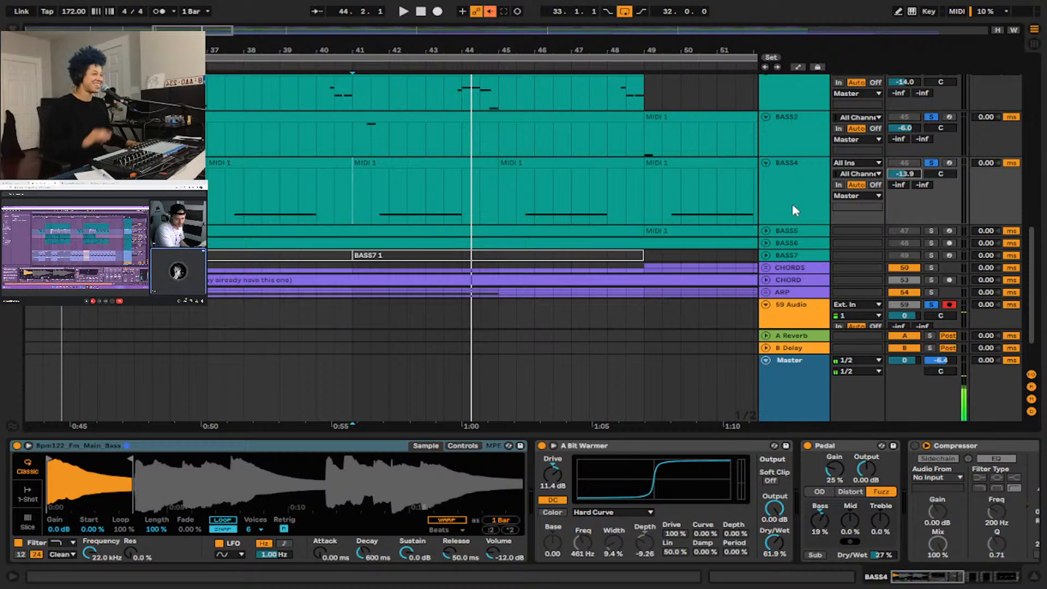
scroll(787, 201, down, 2)
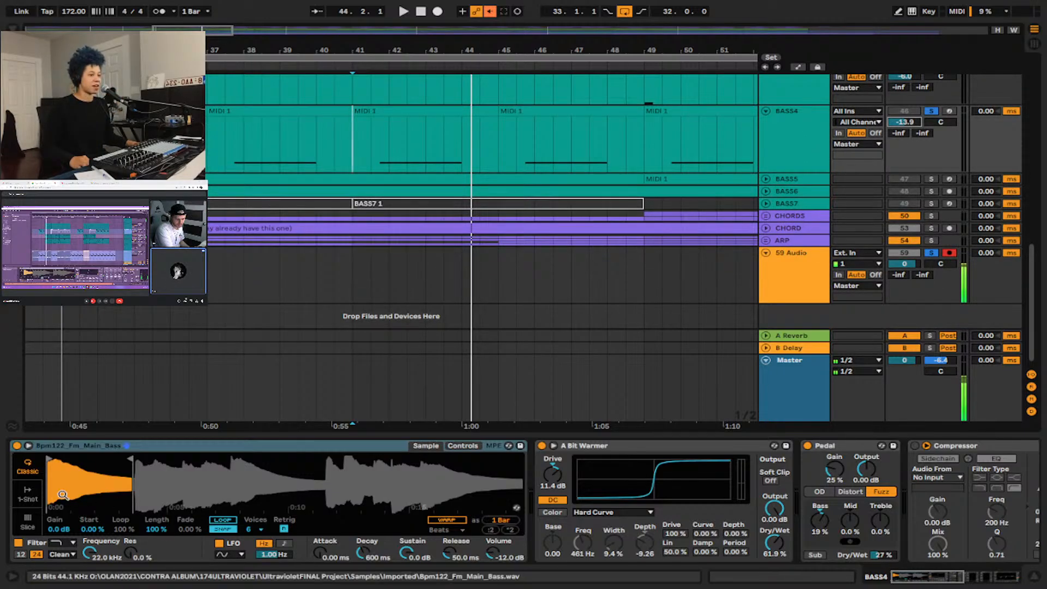
Expand and solo the BASS5 track, show its sliced-loop sampler and Compressor chain, and place the insert marker at 41.1.1.
scroll(581, 182, up, 3)
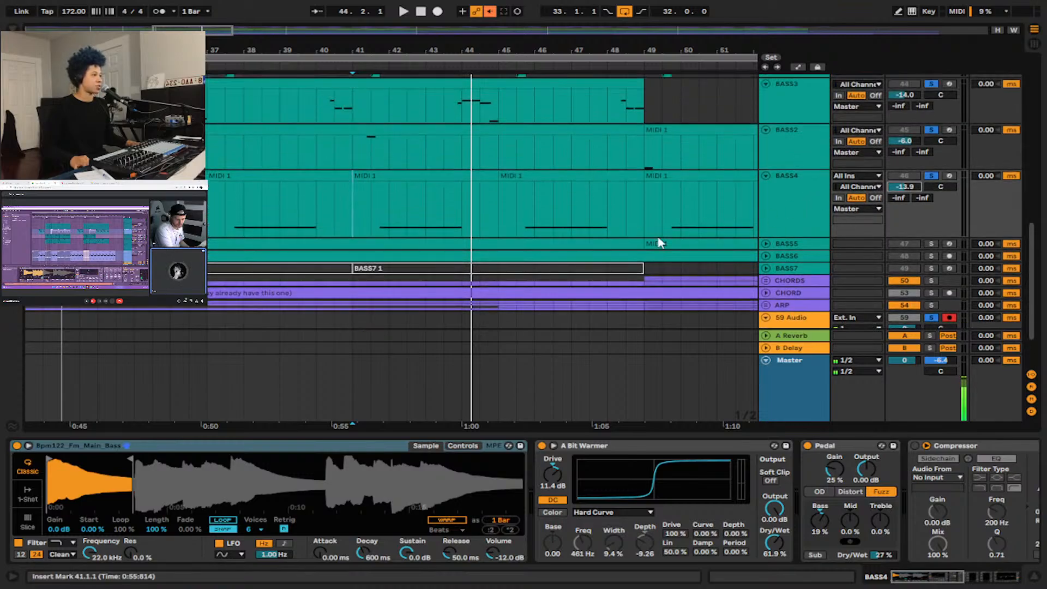
click(764, 244)
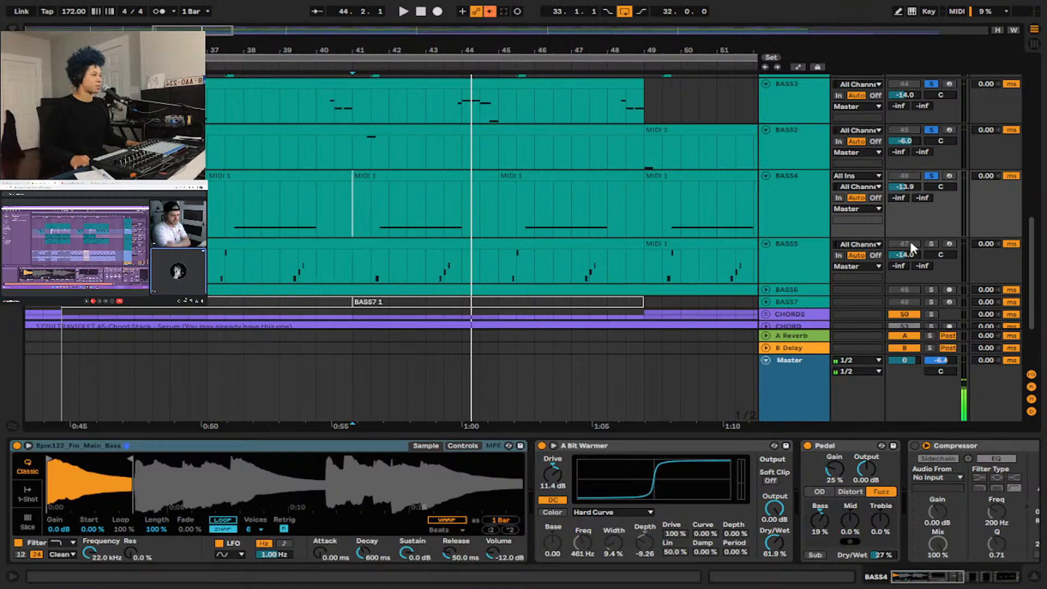
shift+click(796, 255)
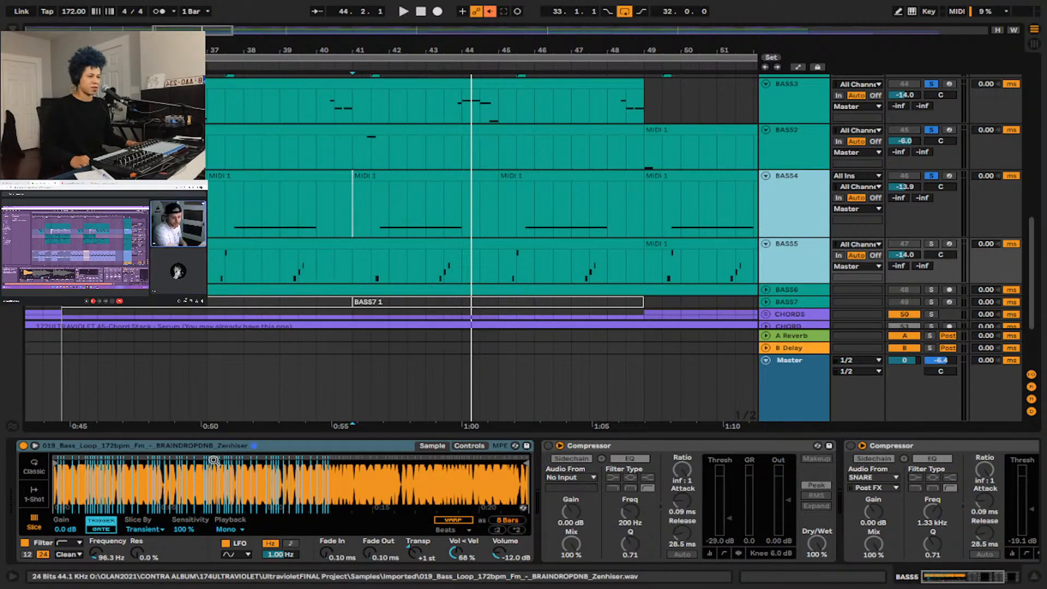
click(352, 266)
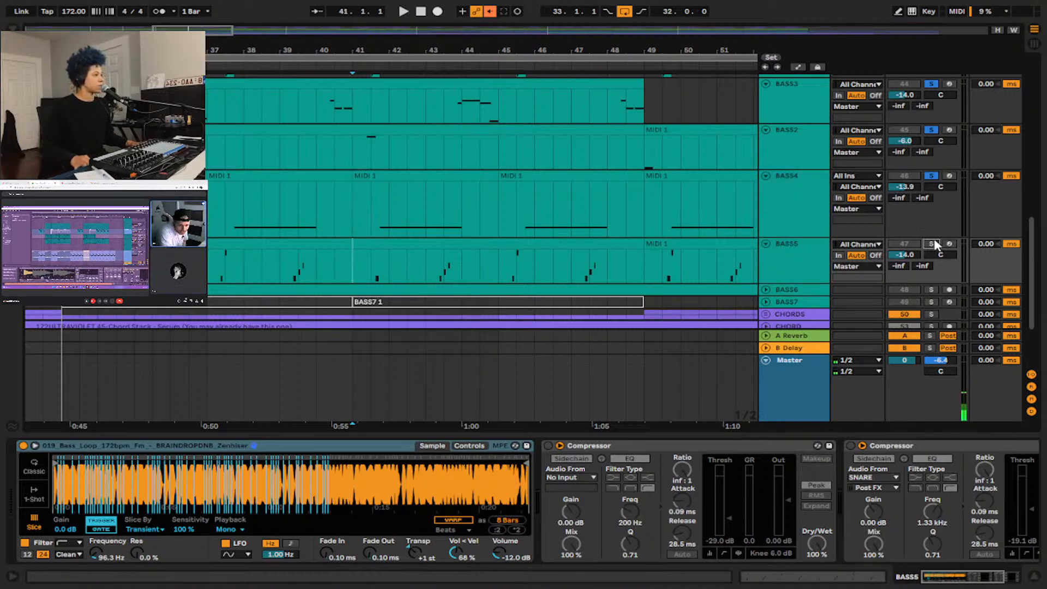
scroll(404, 221, down, 3)
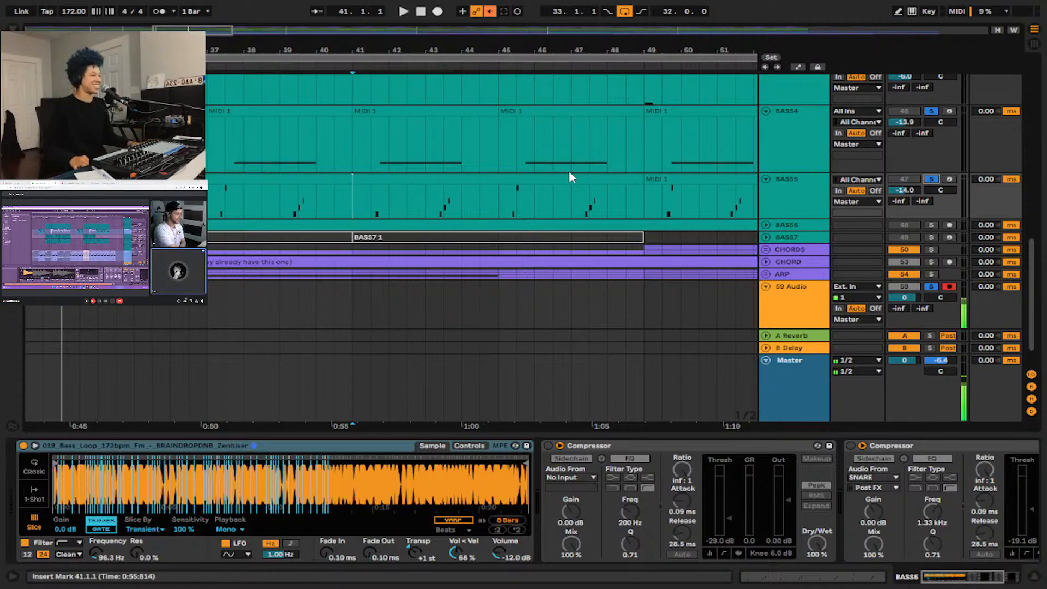
Examine how the BASS3, BASS2, BASS4 and BASS5 note patterns line up around bars 40 to 45.
key(plus)
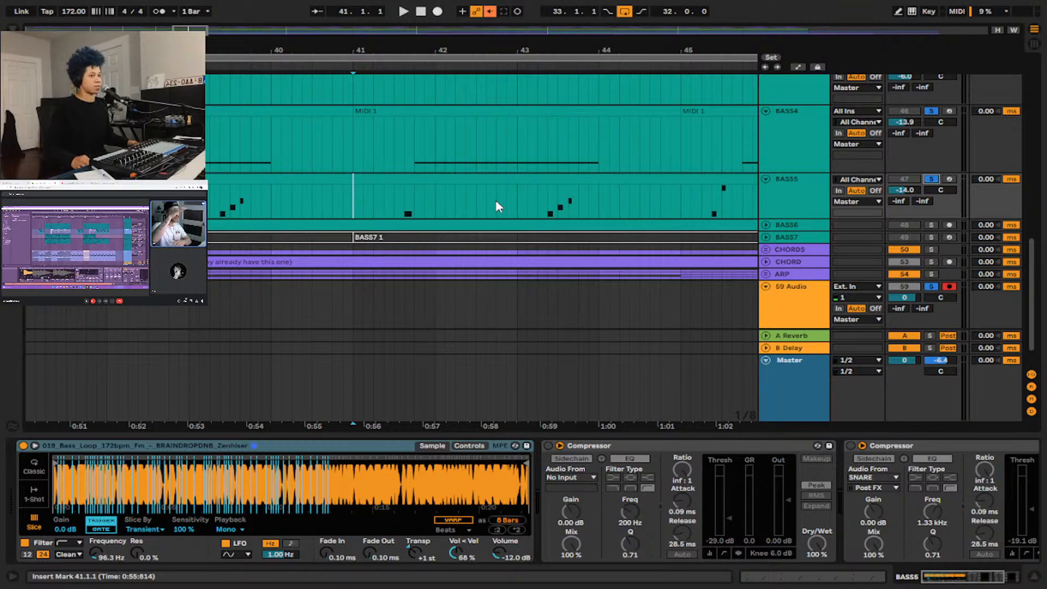
scroll(540, 211, up, 3)
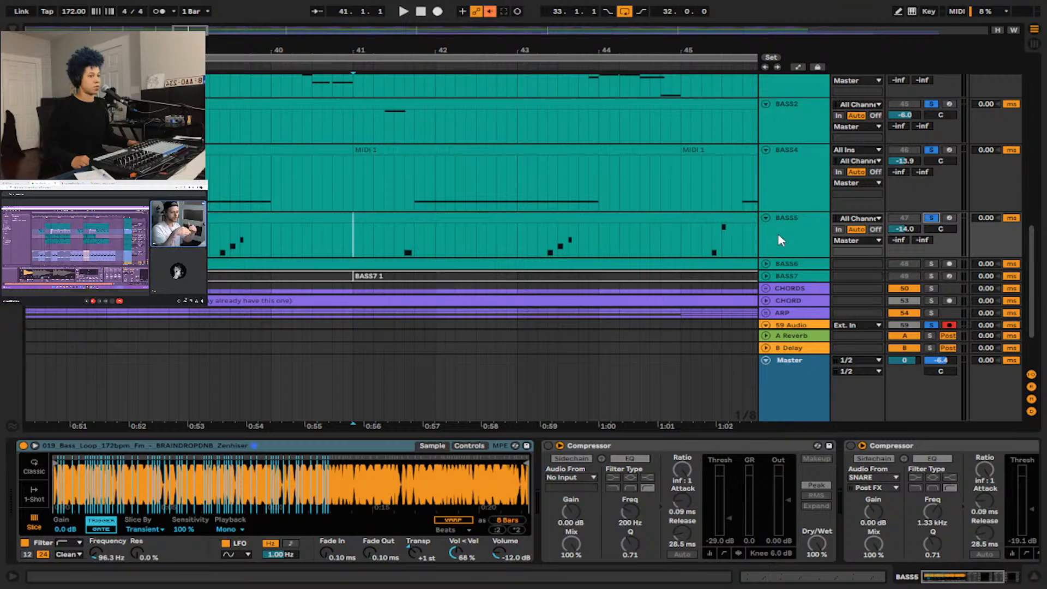
scroll(780, 239, up, 2)
scroll(780, 240, up, 1)
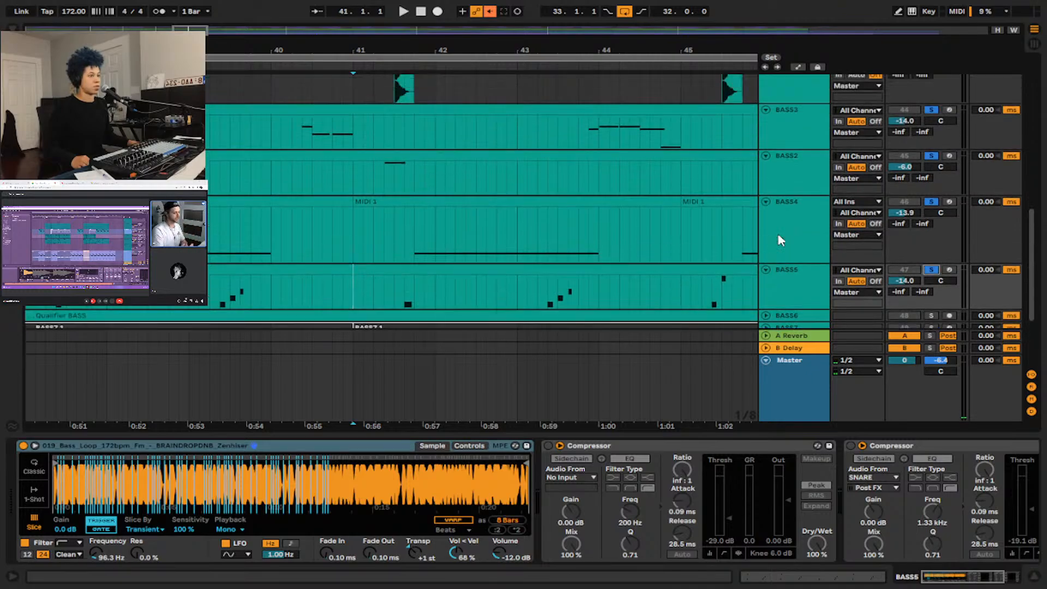
scroll(780, 240, up, 1)
scroll(779, 240, down, 1)
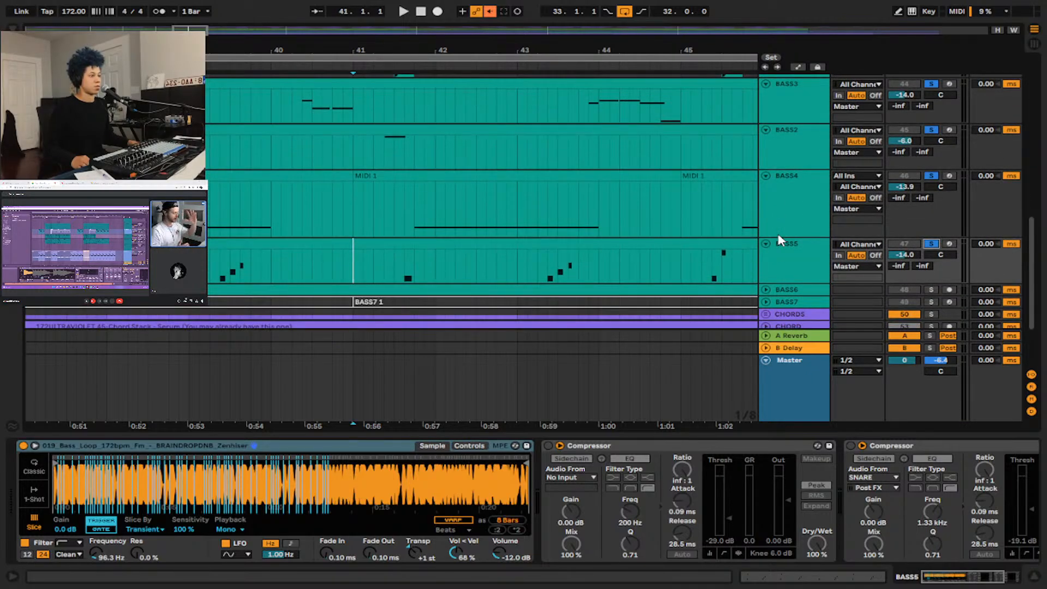
scroll(779, 240, down, 2)
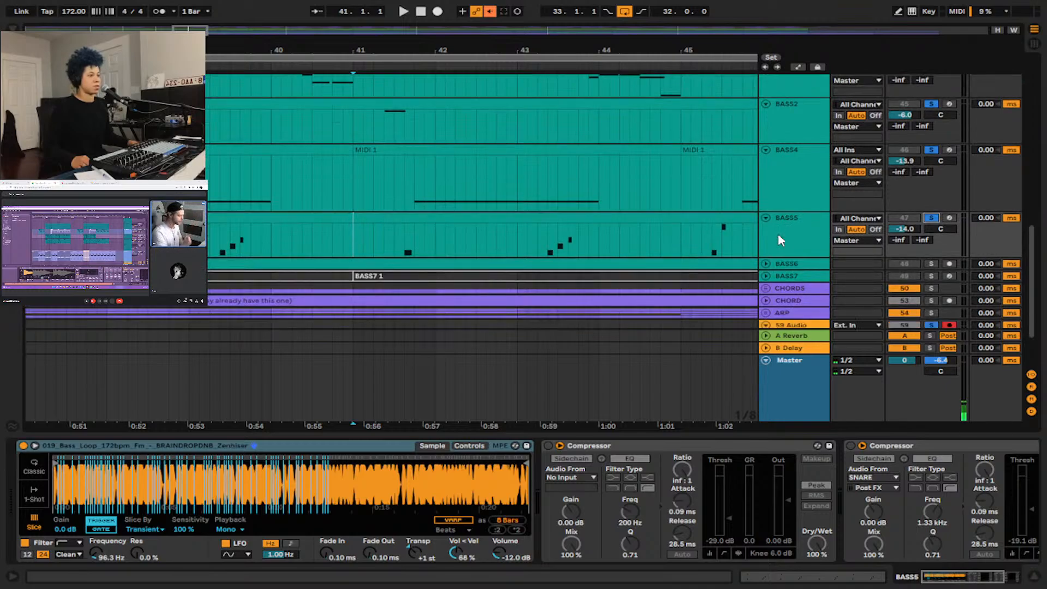
Place the insert marker on BASS5 in bar 33 and audition the soloed bass tracks from there.
scroll(682, 233, left, 5)
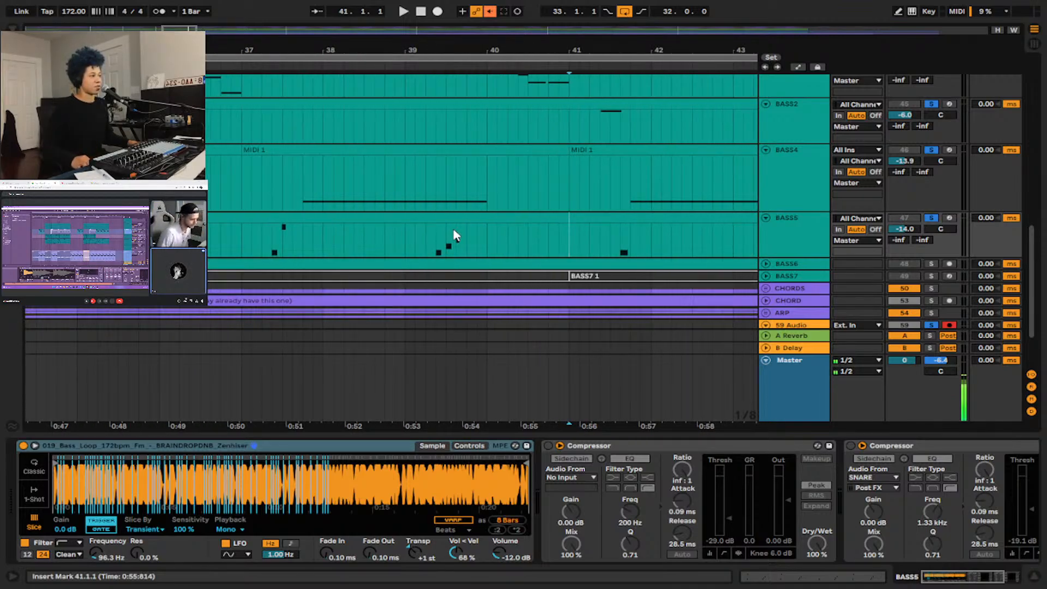
scroll(444, 231, left, 3)
scroll(445, 231, left, 1)
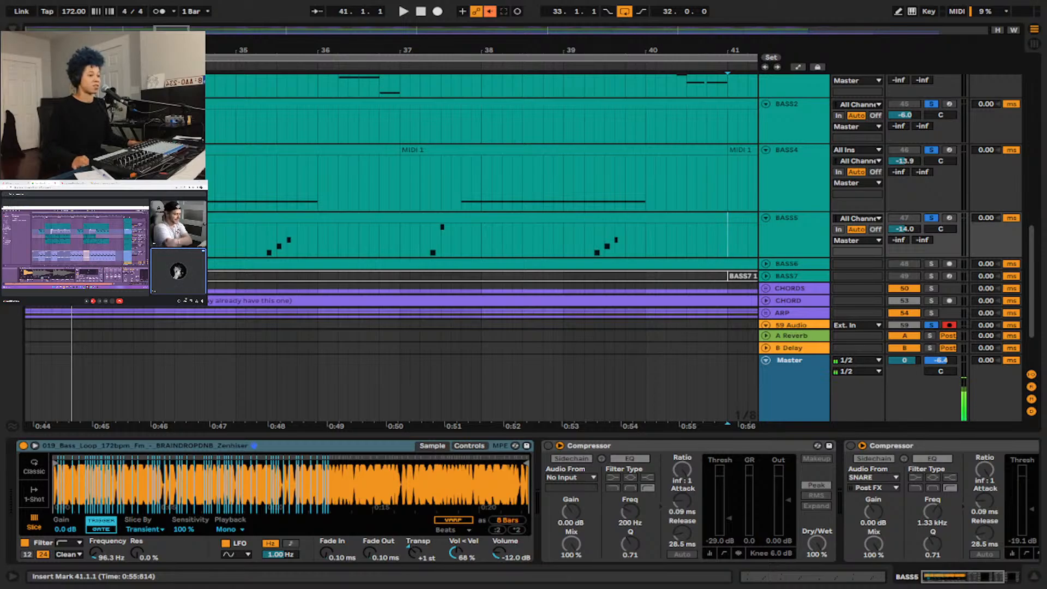
click(113, 235)
key(space)
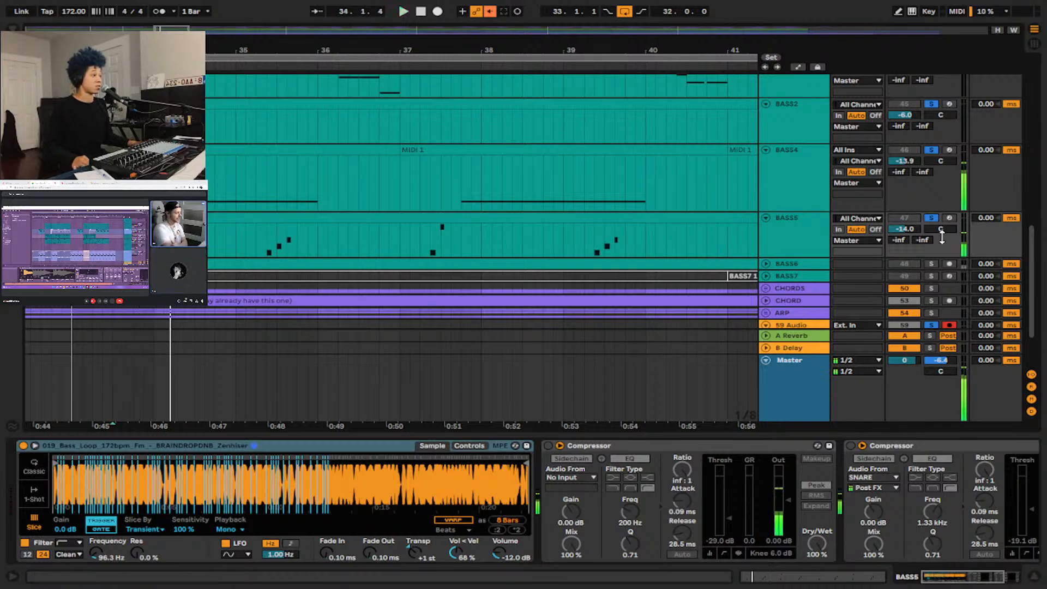
Reduce the solos to BASS5 and 59 Audio only, and audition BASS5 from bar 33.
click(930, 218)
click(930, 218)
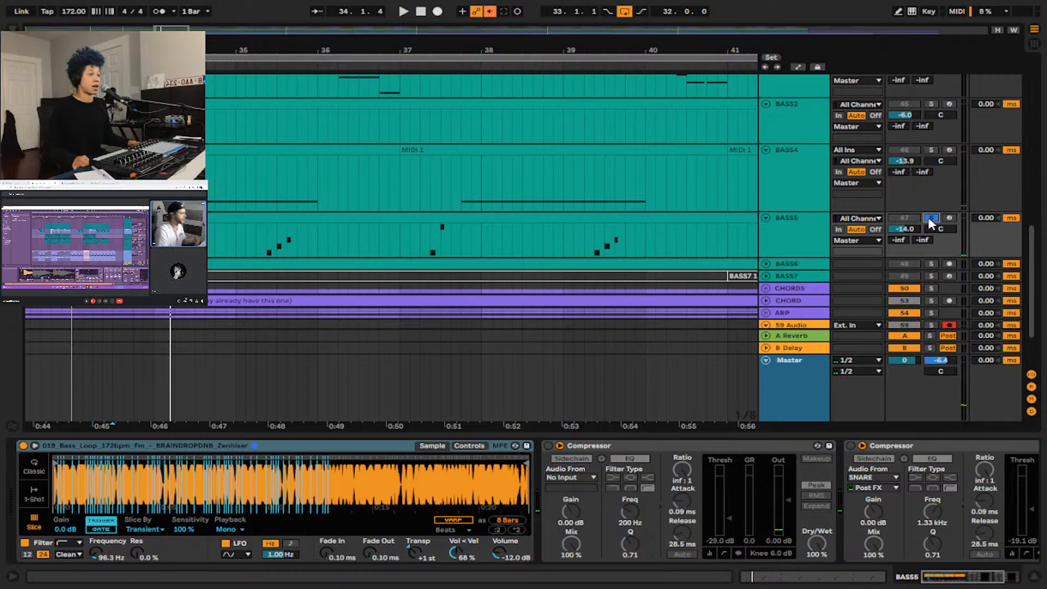
scroll(924, 240, down, 3)
click(930, 248)
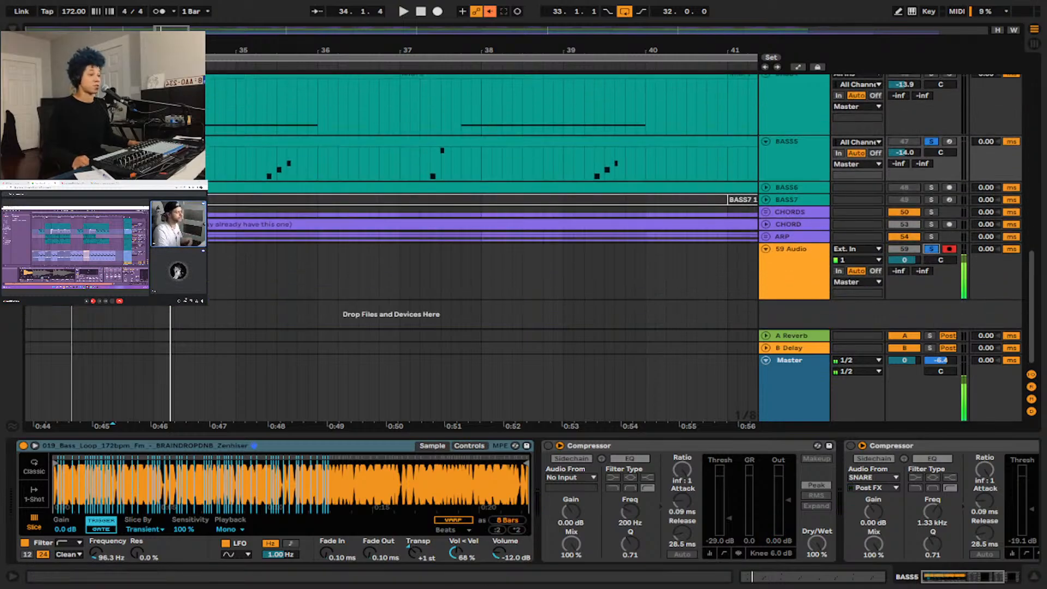
key(space)
key(space)
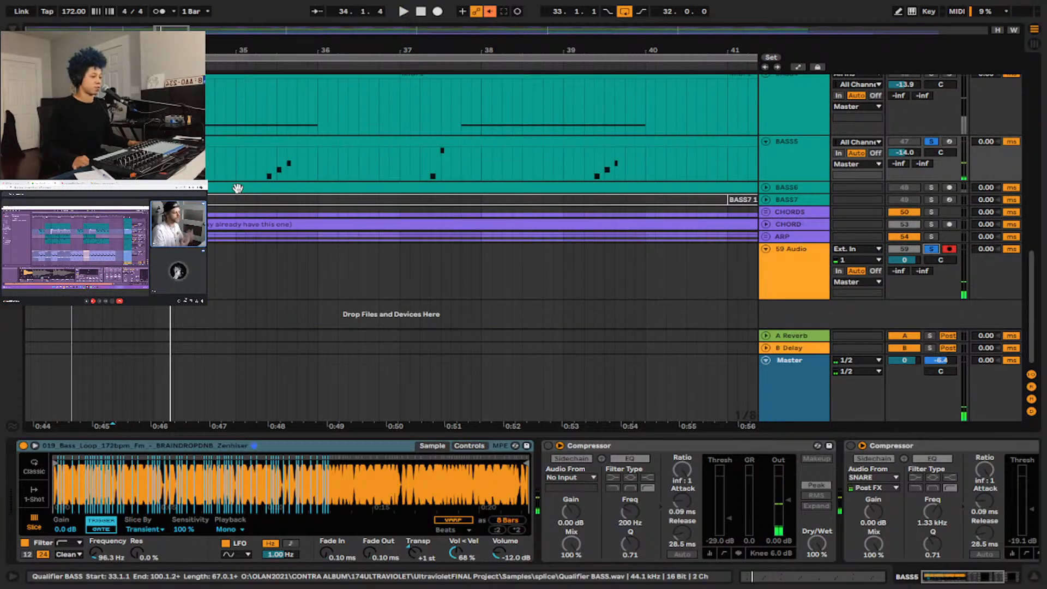
Place the insert marker ahead of the bar 35 notes on BASS5, ending at 35.2.1, and audition them.
scroll(236, 193, up, 1)
click(245, 174)
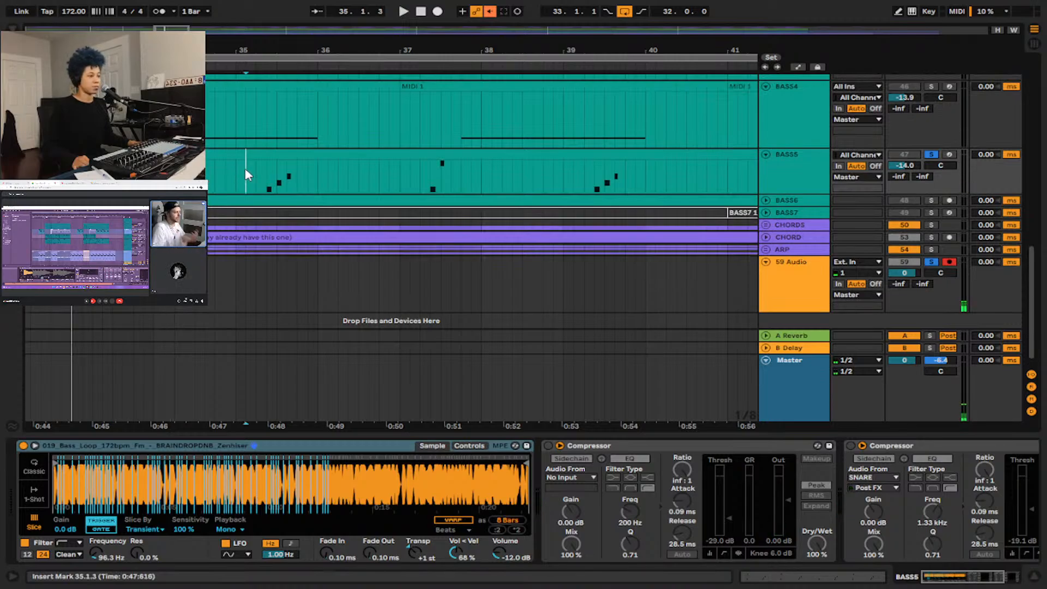
click(235, 173)
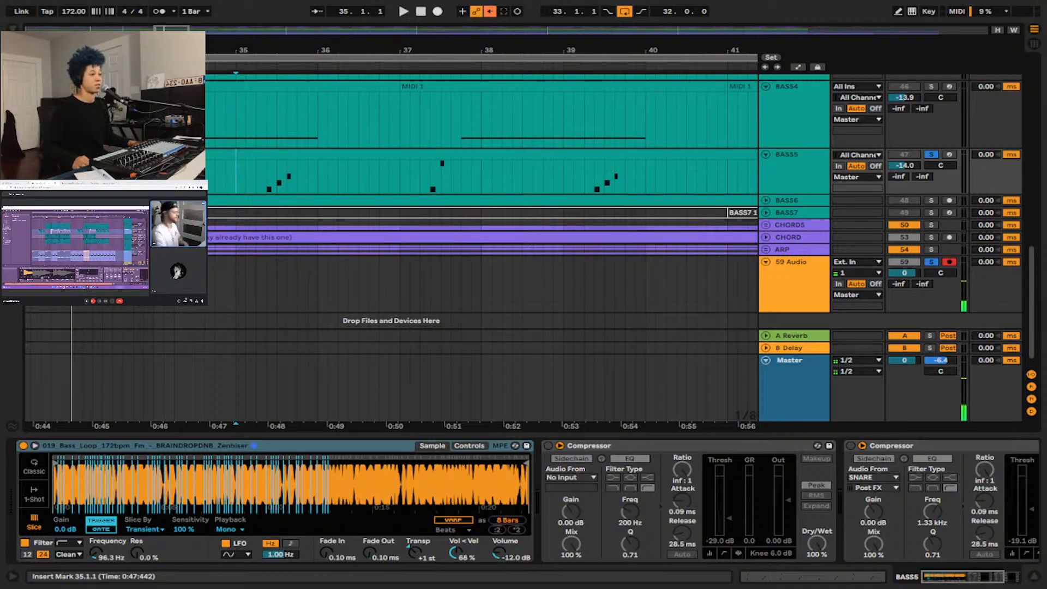
click(123, 177)
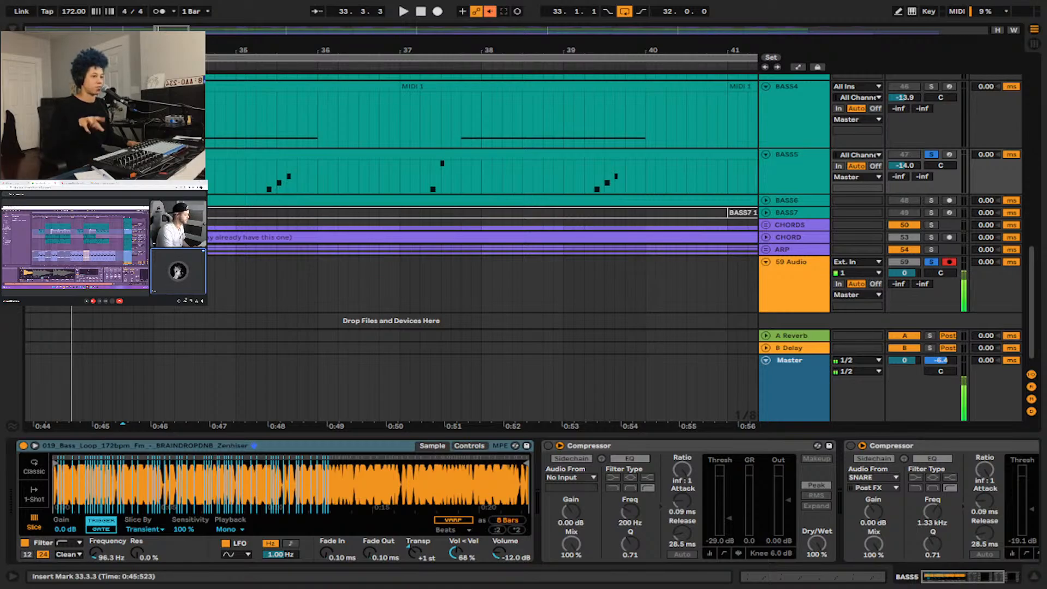
Audition the bar 35 notes on BASS5 from 35.2.1 and try its track volume at 0 dB.
click(256, 170)
key(space)
key(space)
double_click(904, 166)
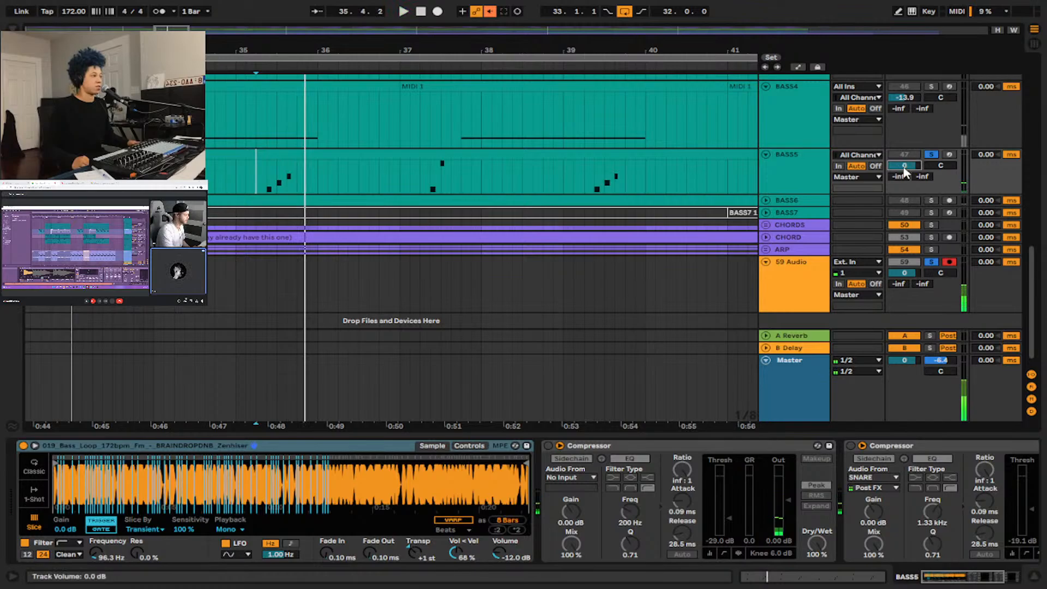
key(space)
Audition the BASS5 notes around bars 37 and 39, and undo the track volume change.
click(431, 177)
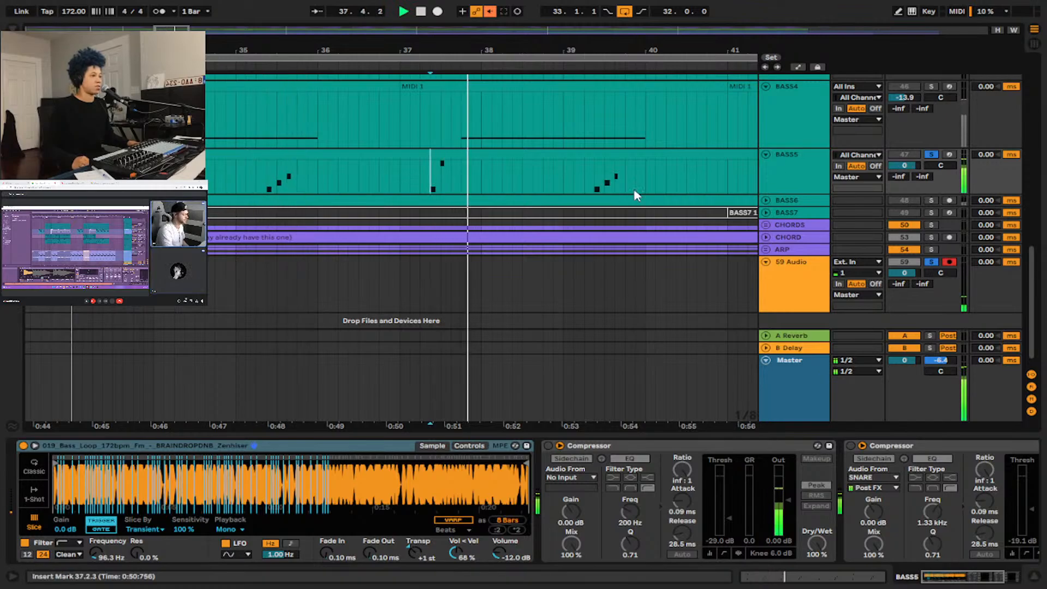
key(space)
click(594, 183)
key(space)
key(space)
key(ctrl+z)
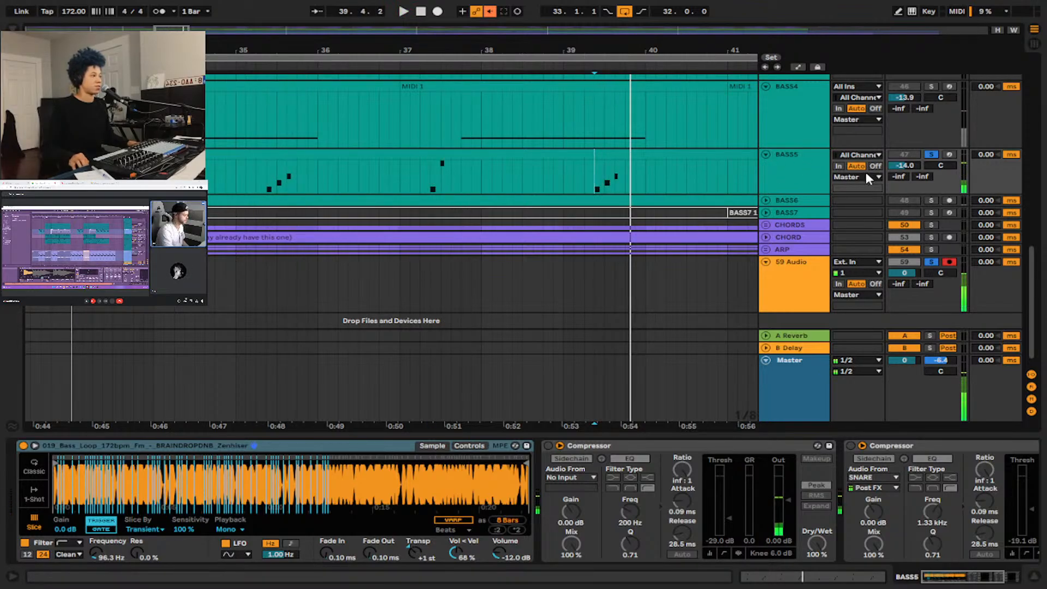
Unsolo BASS5 and activate it together with all the bass tracks from BASS1 to BASS4.
scroll(853, 164, up, 5)
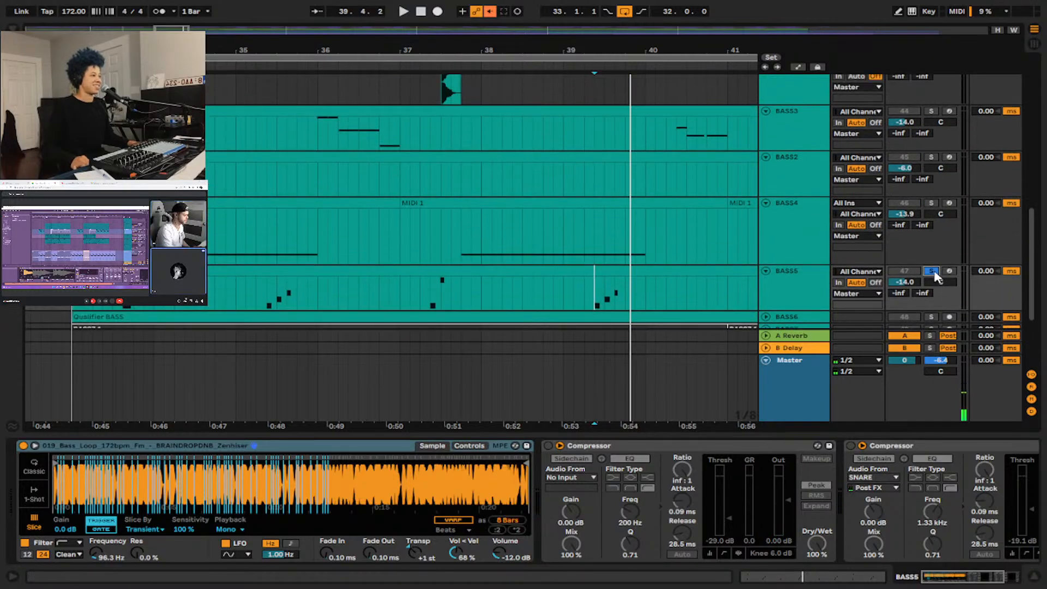
click(931, 271)
click(908, 271)
scroll(796, 217, down, 3)
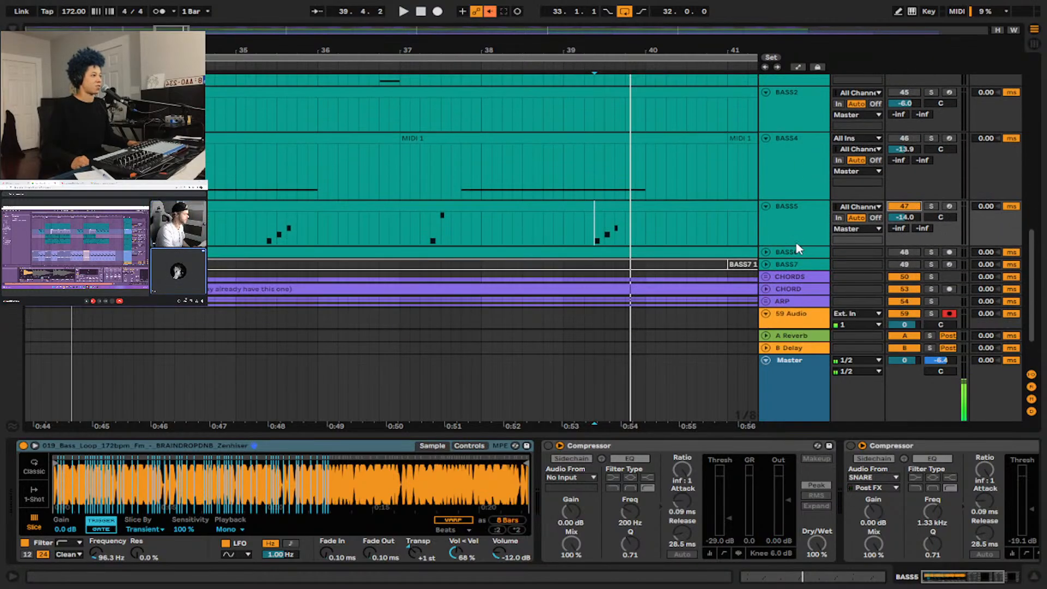
scroll(799, 163, up, 5)
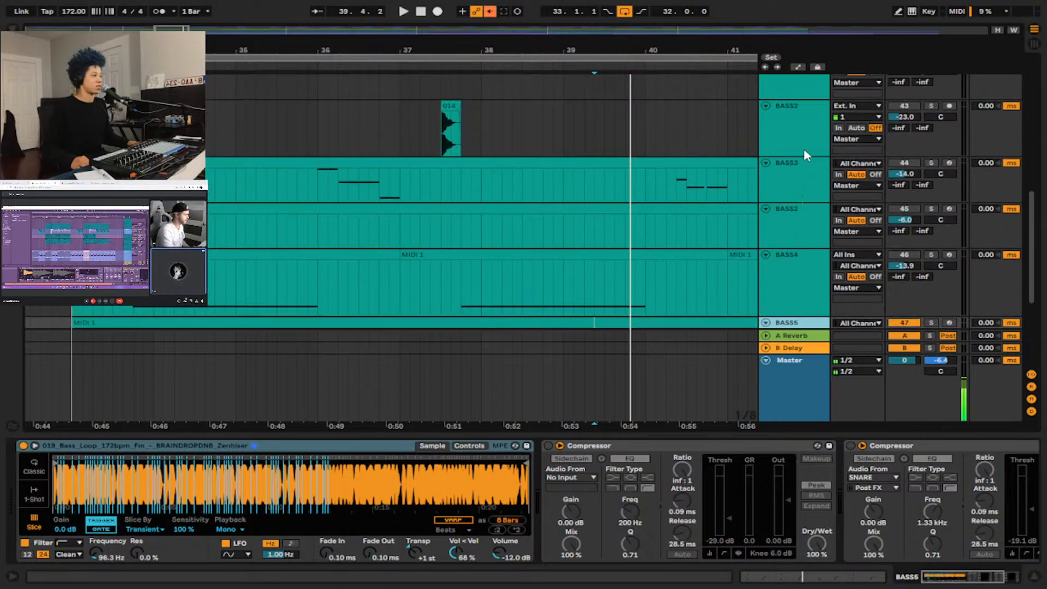
click(799, 164)
click(901, 197)
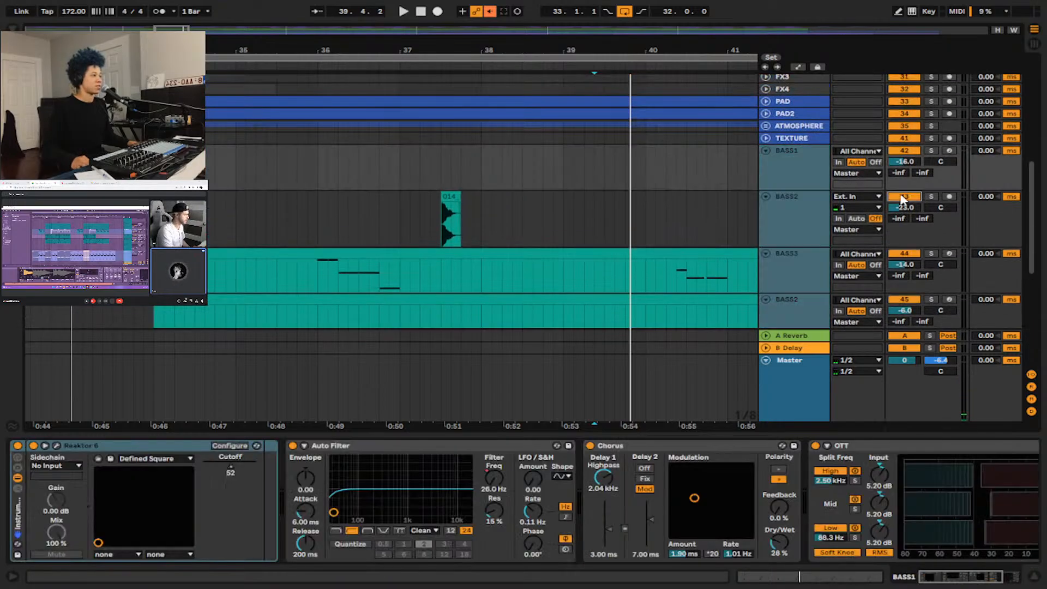
Audition the active bass tracks together from 34.4.1 and expand the BASS6 track.
key(space)
scroll(600, 177, down, 6)
click(215, 169)
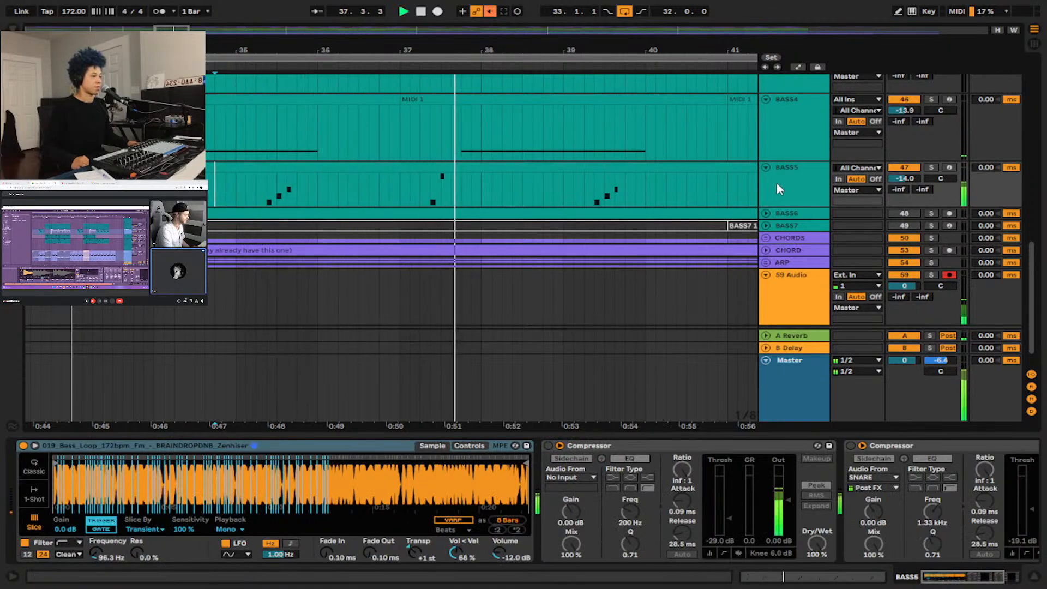
click(765, 214)
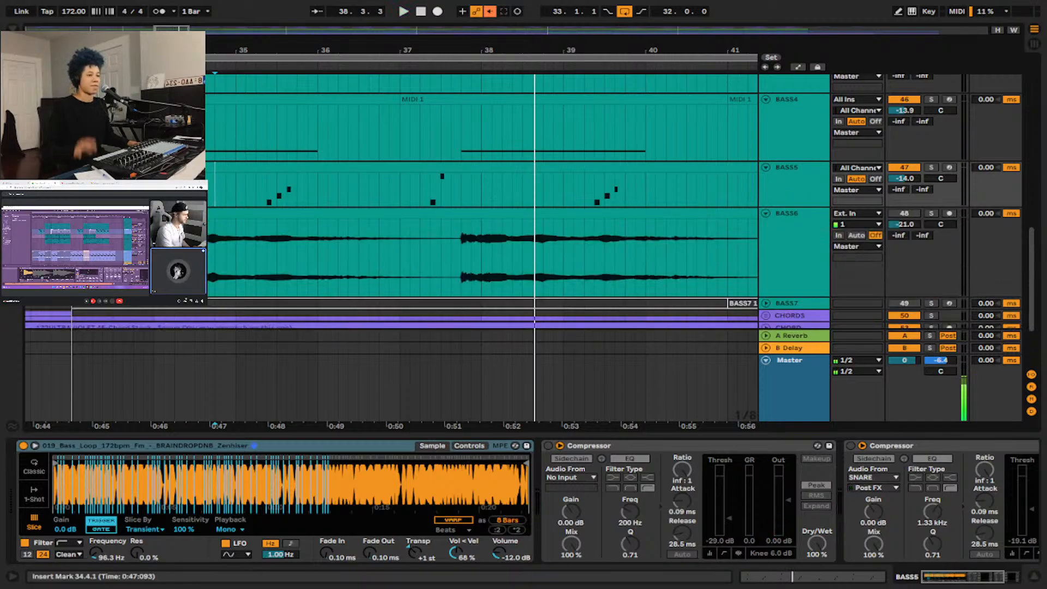
key(space)
Activate the BASS6 track and place the insert marker on it at 33.1.1.
click(71, 251)
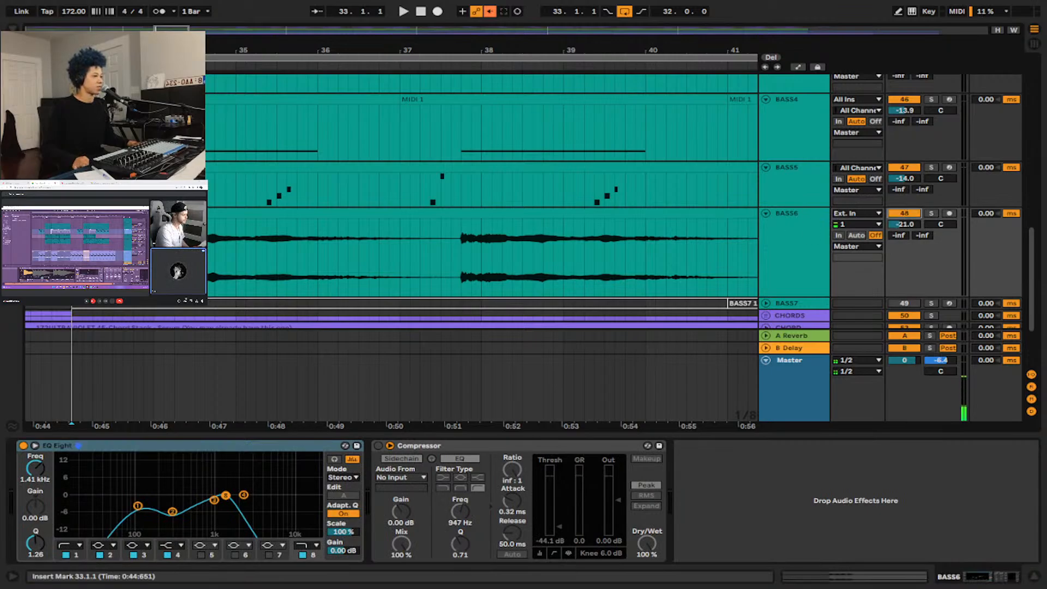
scroll(134, 250, down, 3)
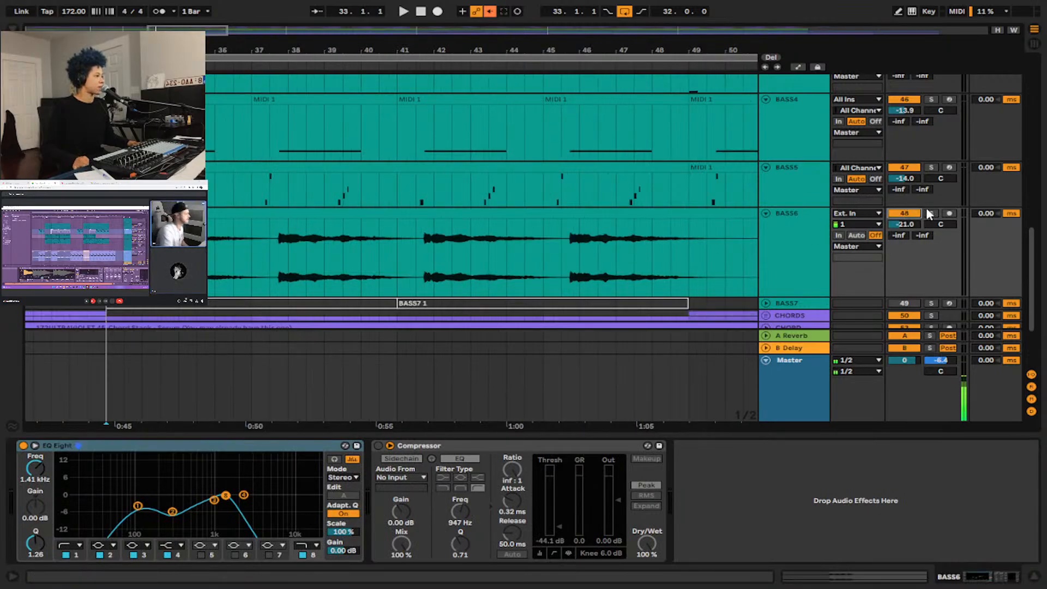
click(784, 235)
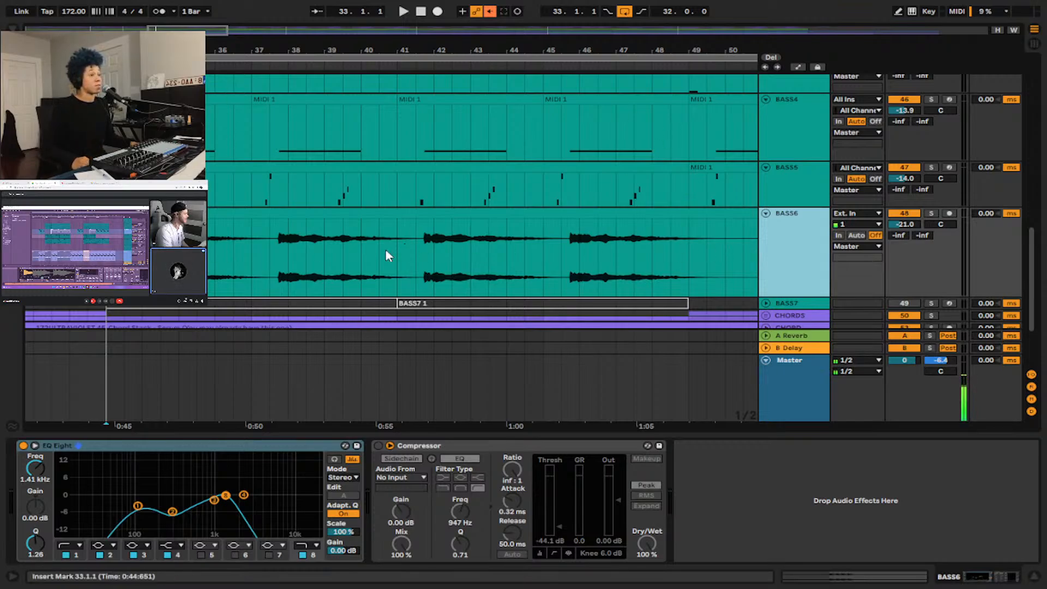
Solo BASS6 and audition its audio clip from 33.1.1.
scroll(258, 185, up, 5)
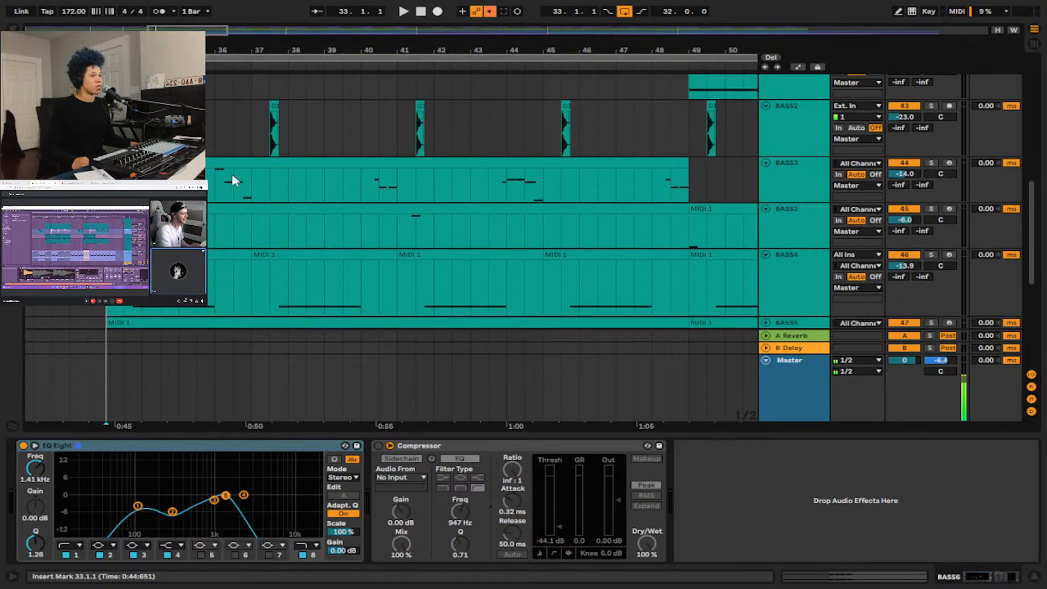
scroll(216, 78, down, 3)
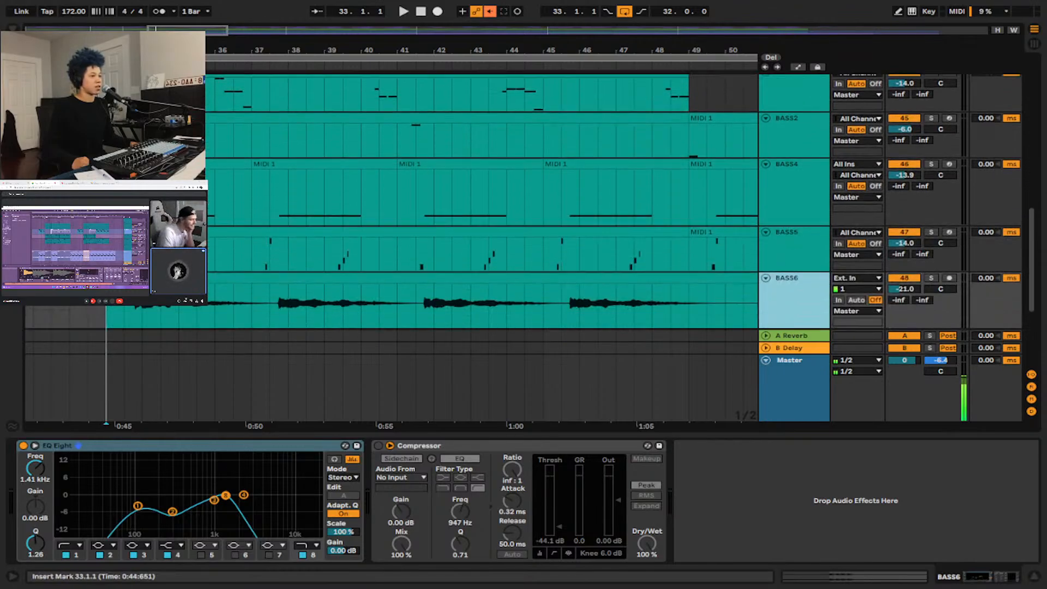
scroll(208, 178, down, 1)
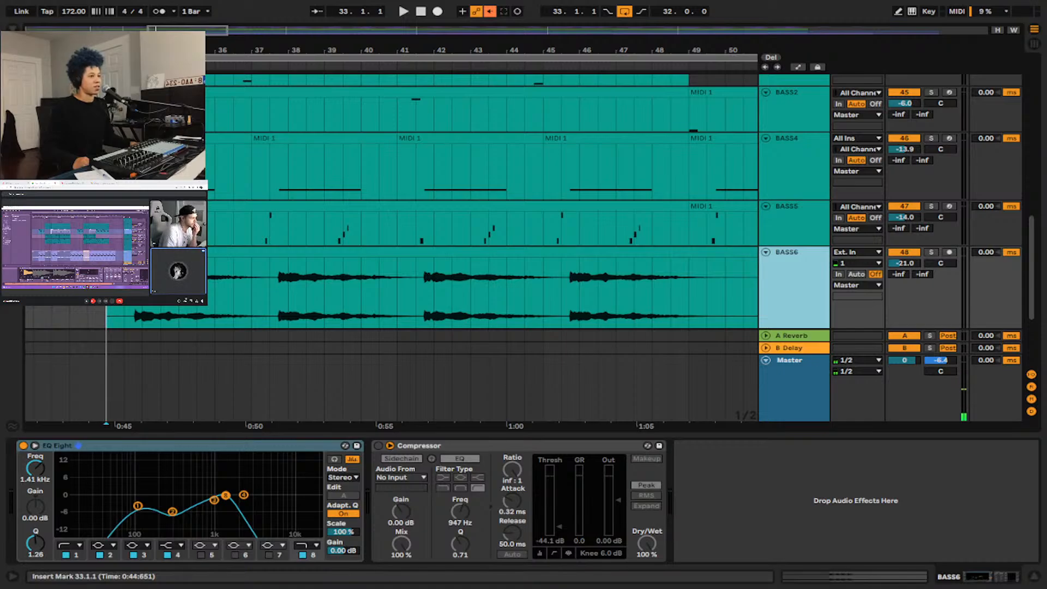
scroll(436, 218, down, 5)
scroll(436, 218, up, 3)
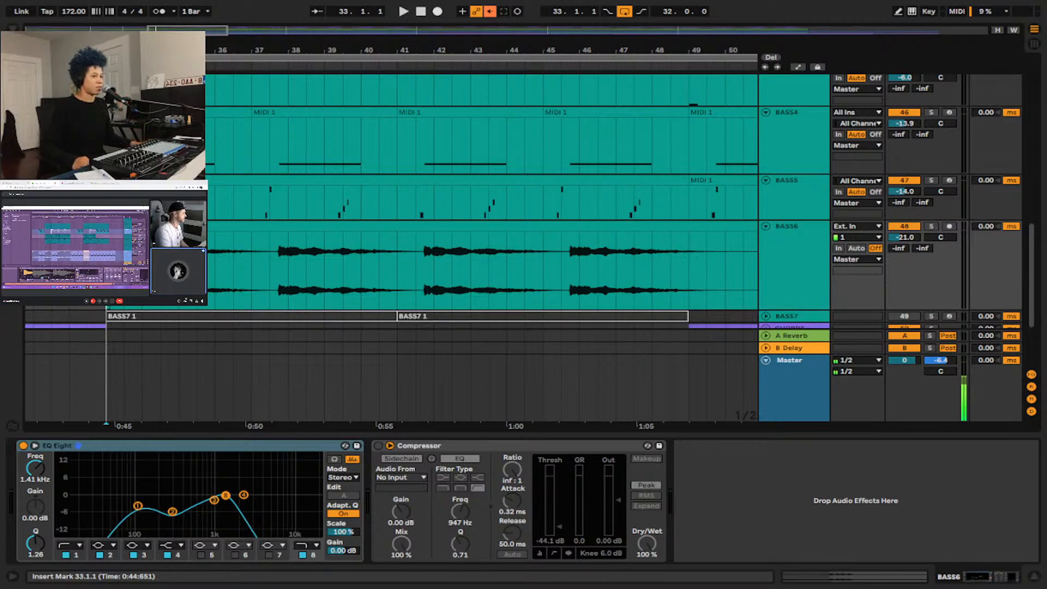
click(799, 275)
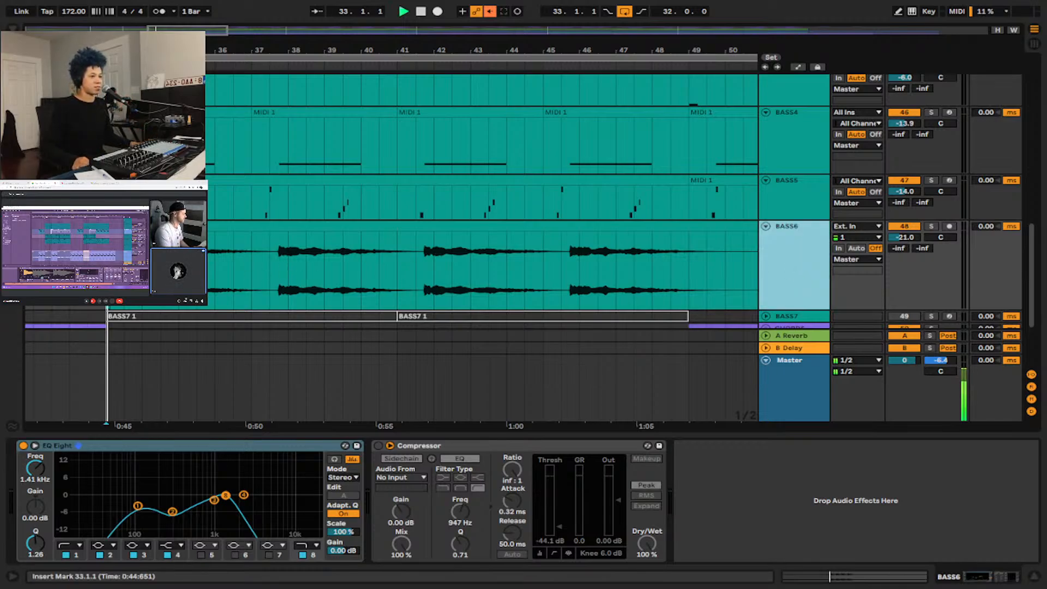
click(931, 225)
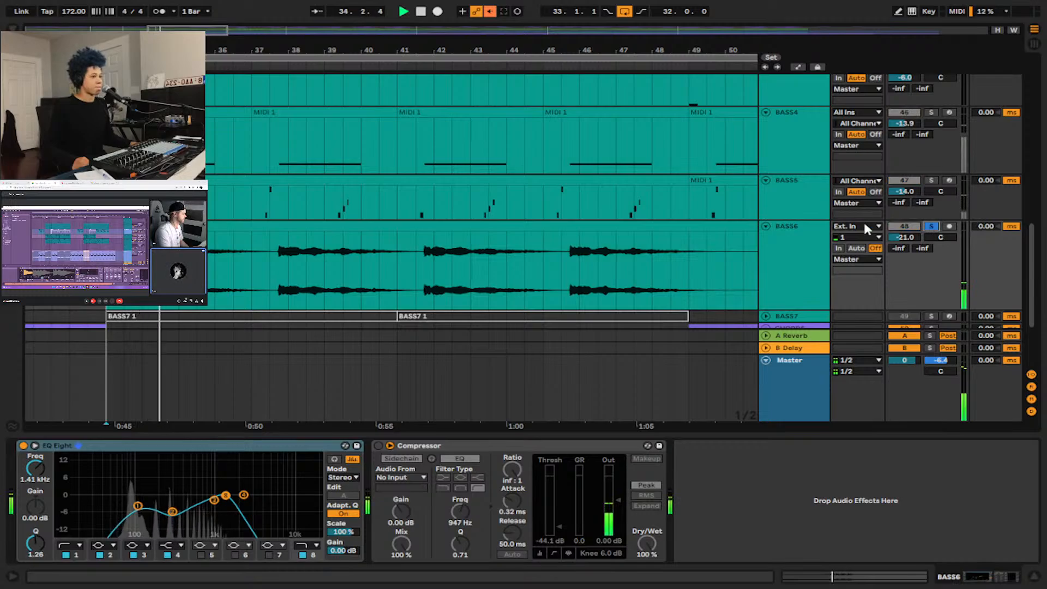
key(space)
key(space)
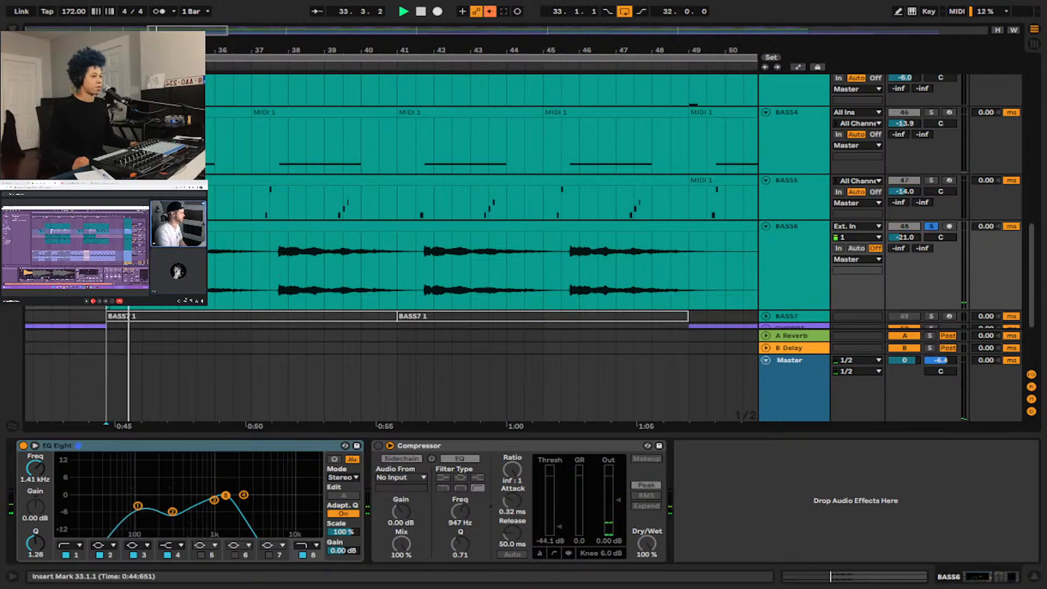
Solo 59 Audio alongside BASS6, and audition BASS6 with the insert marker moved to 33.4.1.
scroll(666, 271, down, 3)
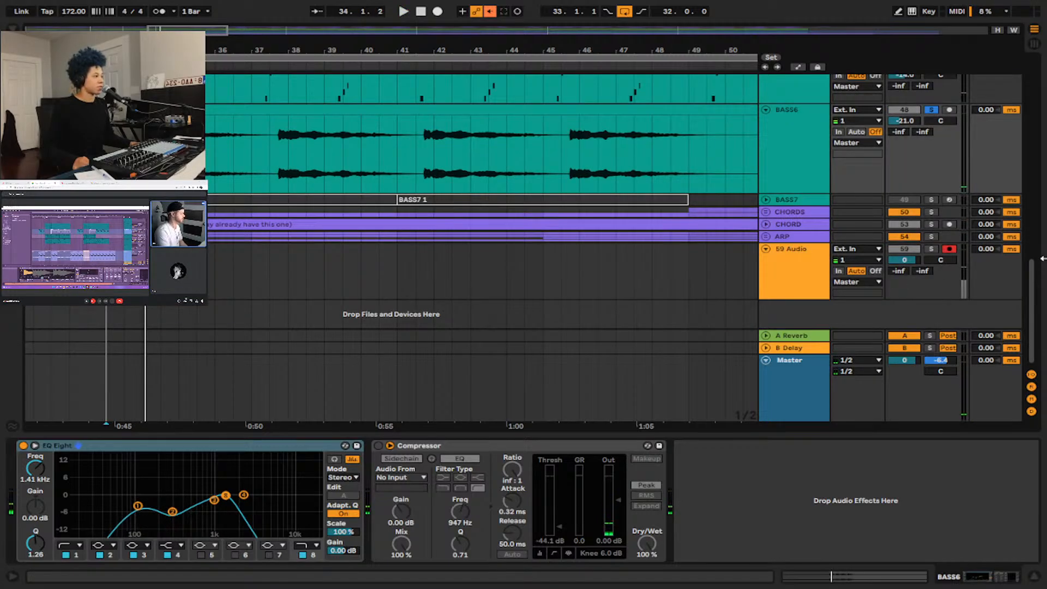
scroll(730, 265, up, 1)
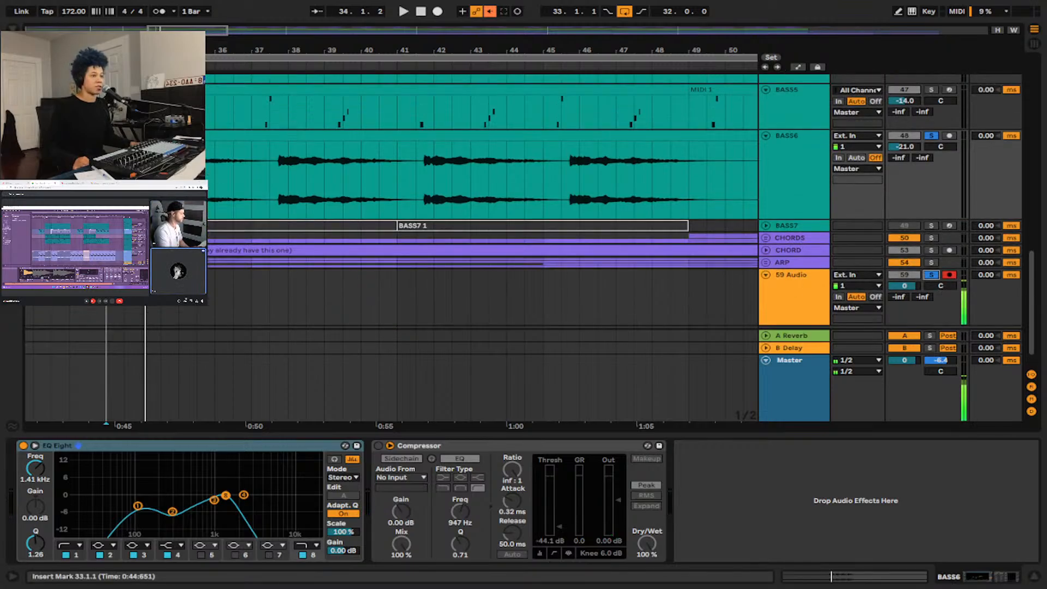
key(plus)
key(plus)
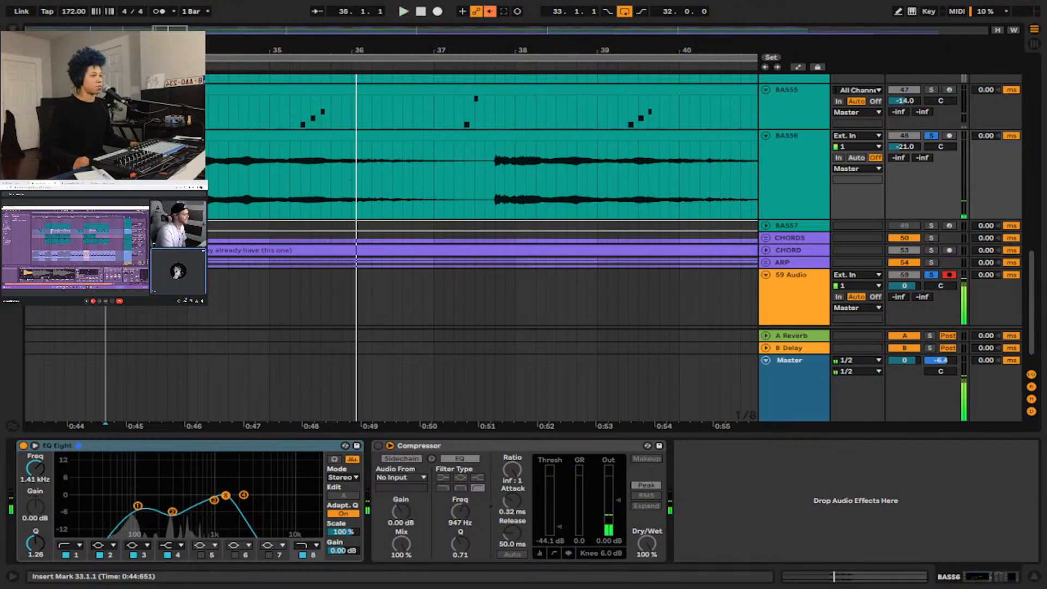
click(168, 180)
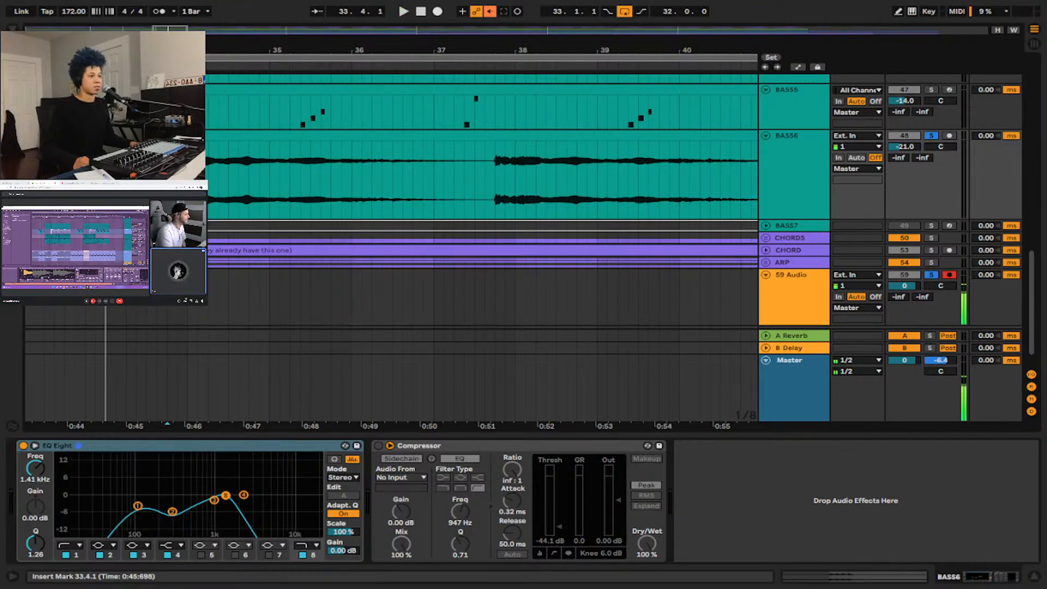
click(763, 173)
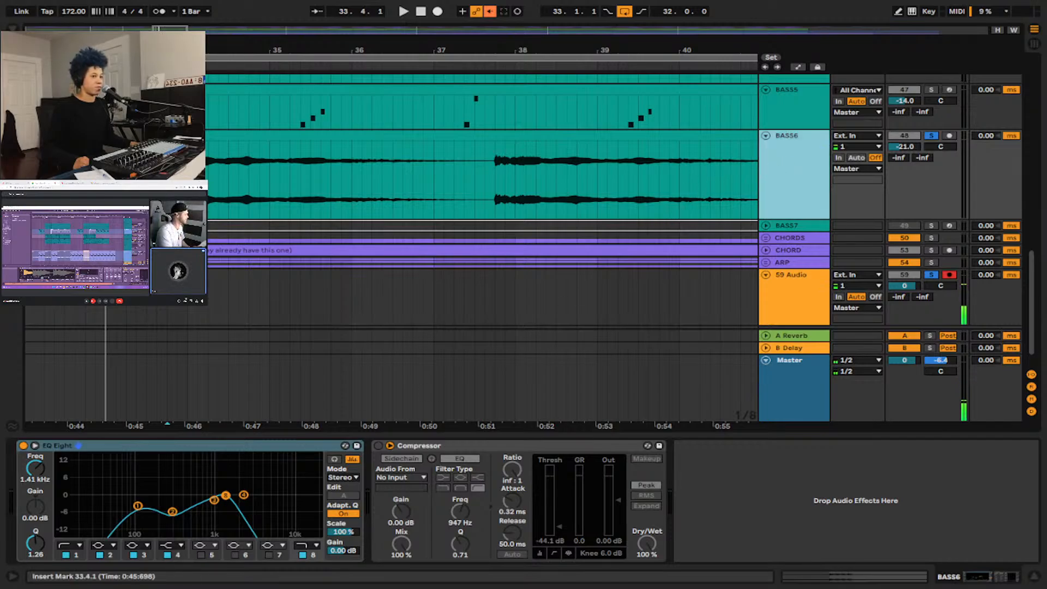
key(space)
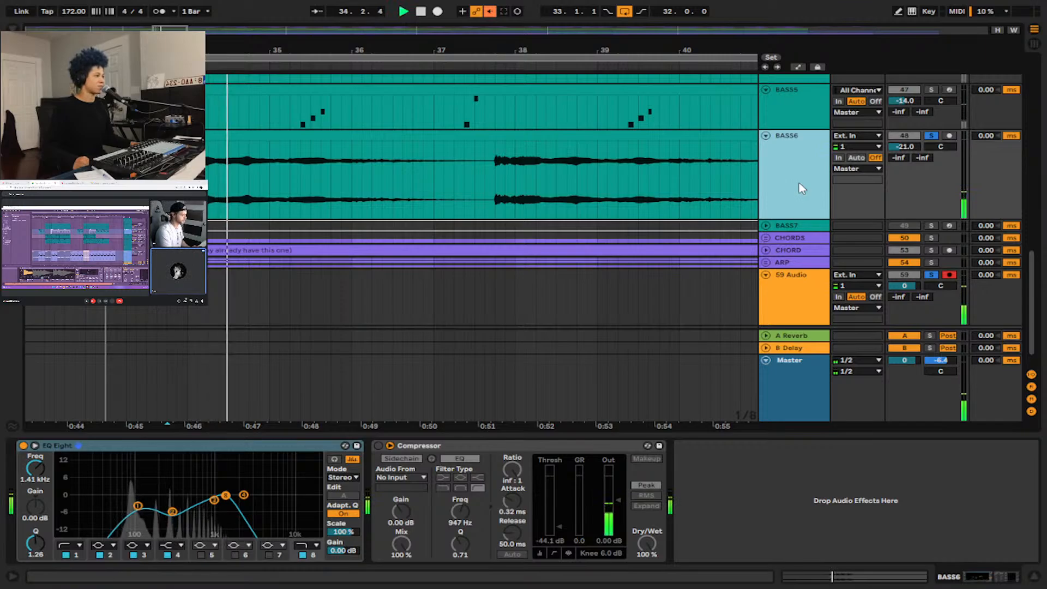
Select the Qualifier BASS clip on BASS6 at the DROP marker and play from bar 129.
scroll(484, 224, down, 3)
scroll(484, 225, down, 6)
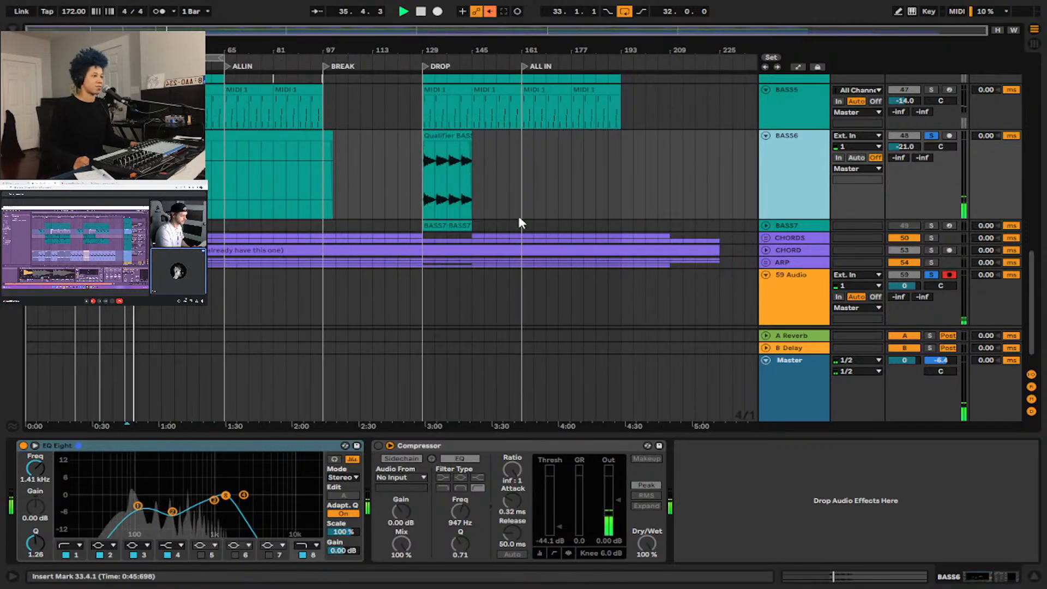
key(space)
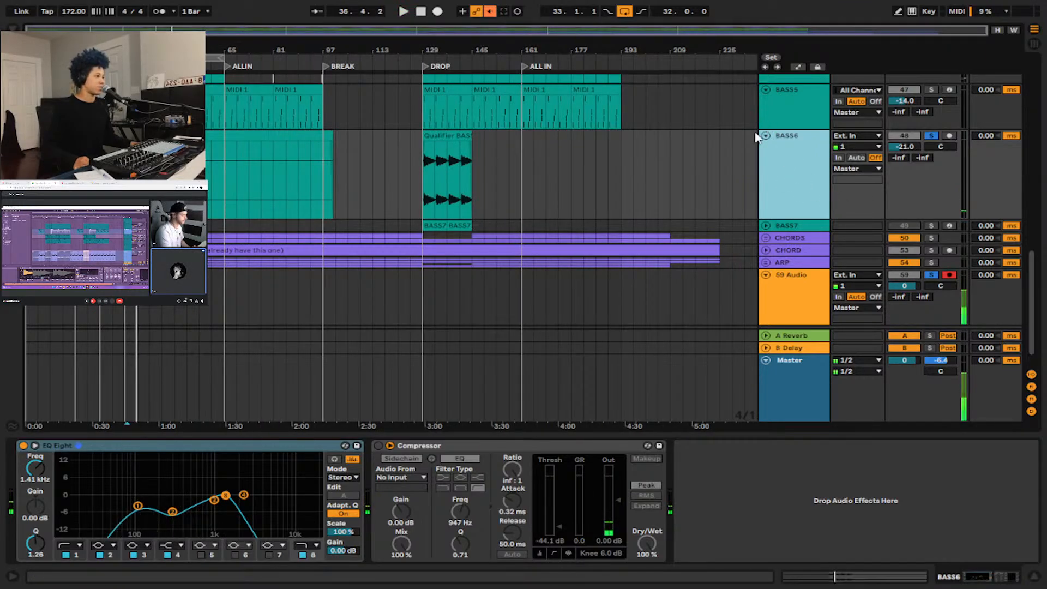
click(426, 135)
key(space)
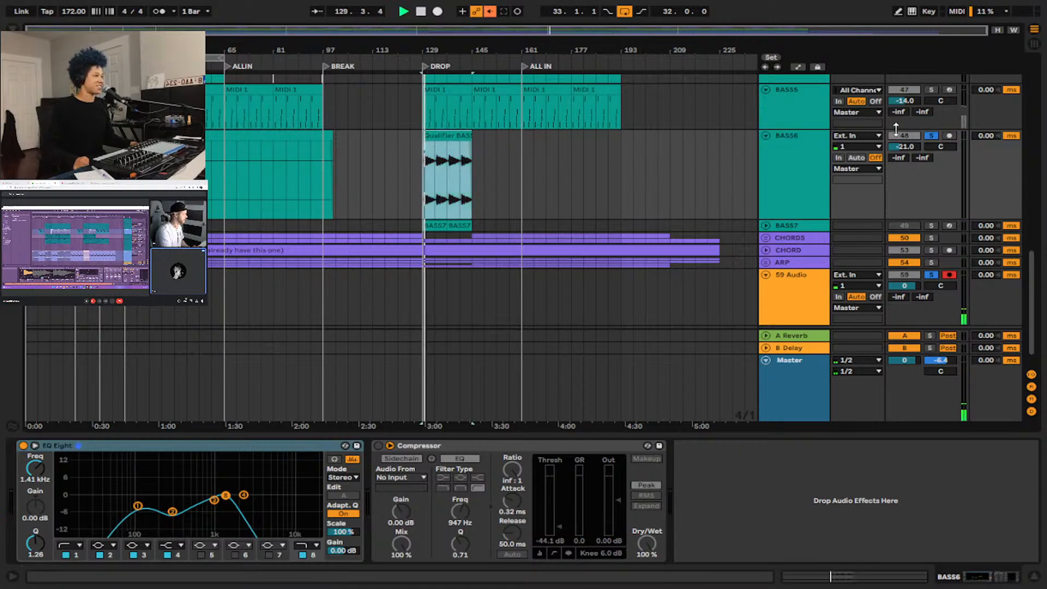
Expand the BASS7 track and show its devices and its note pattern at the DROP.
click(763, 225)
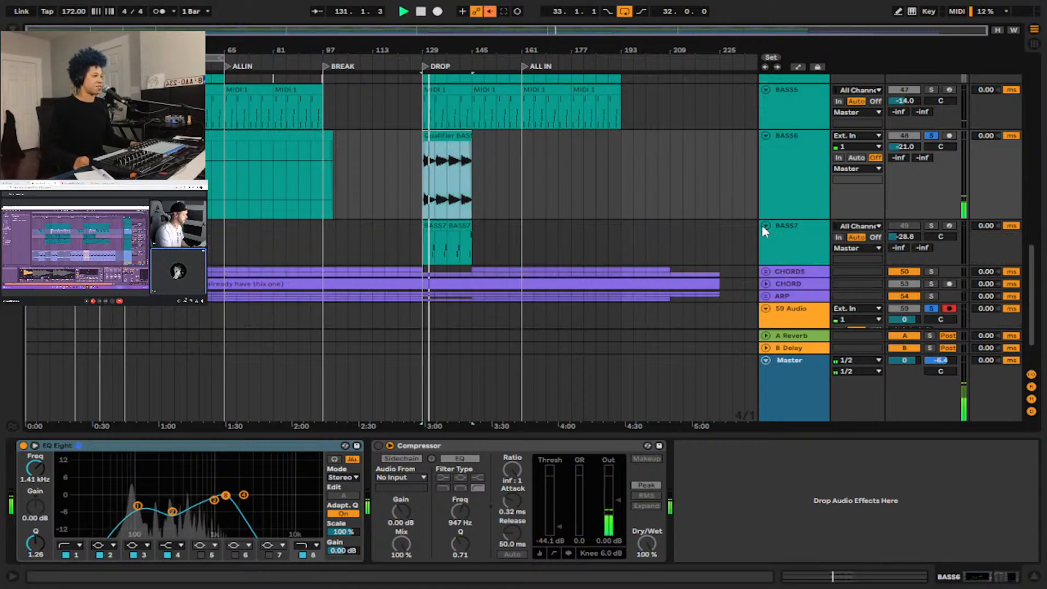
click(787, 228)
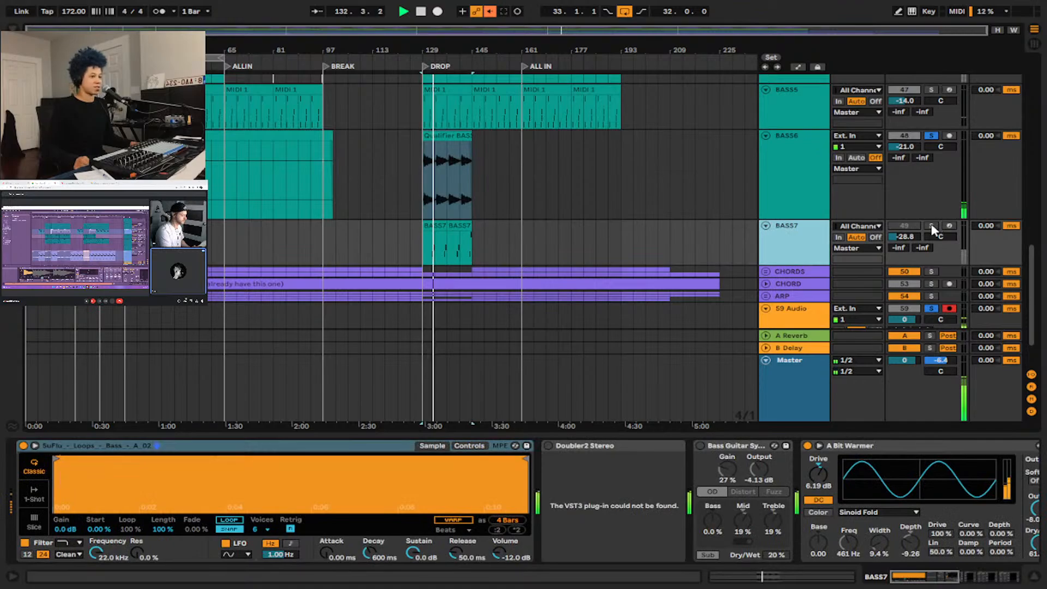
key(z)
scroll(502, 240, up, 2)
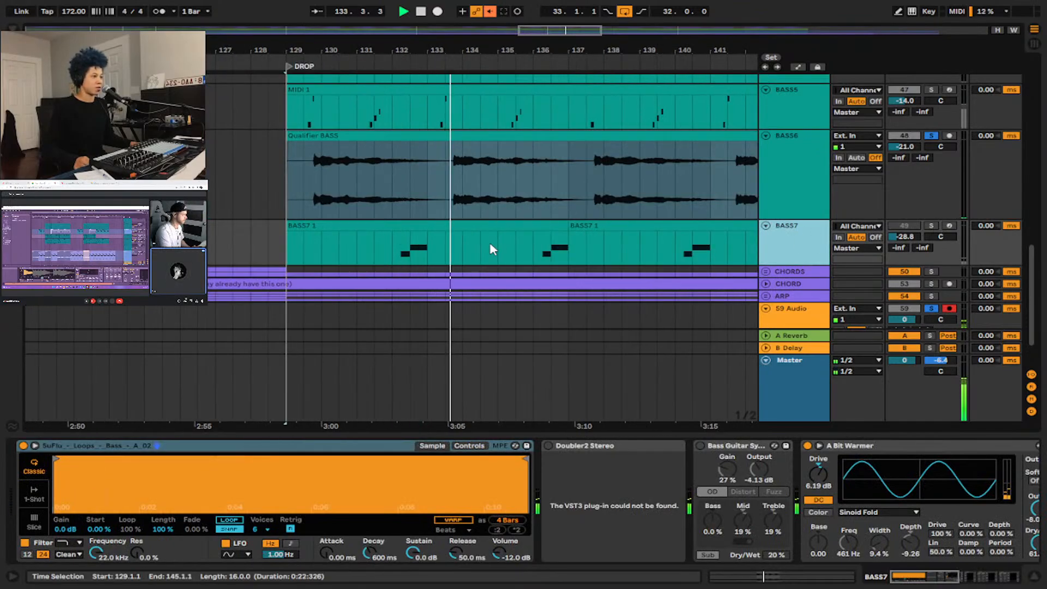
Solo BASS7 alongside BASS6 and audition its notes from bar 132.
click(400, 249)
key(space)
click(930, 225)
key(space)
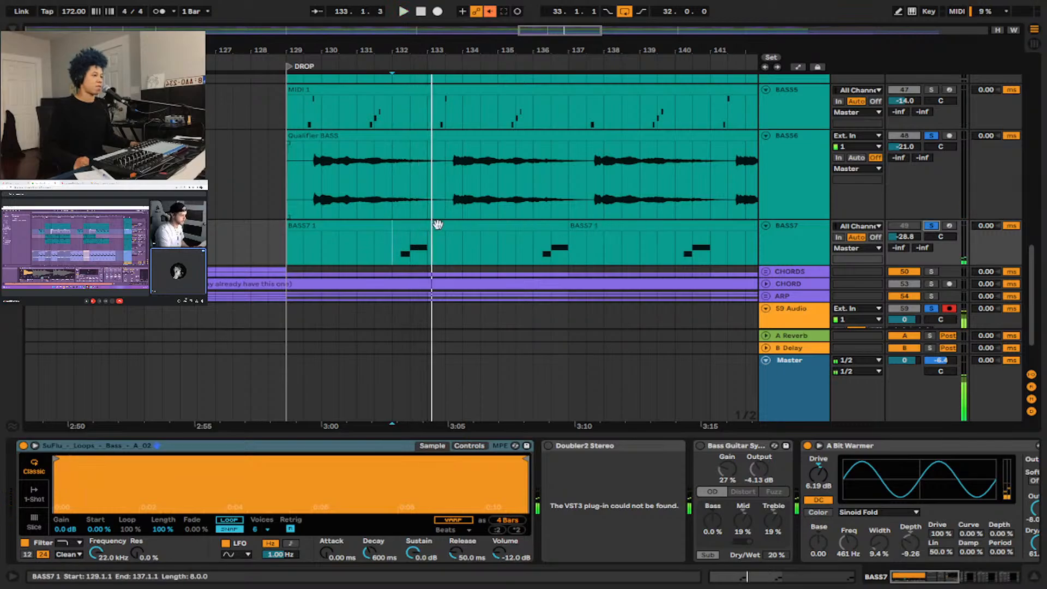
Audition BASS7 from 132.1.1 with a trial track volume of -7.6 dB, and return the insert marker to 129.1.1.
scroll(554, 240, down, 3)
key(space)
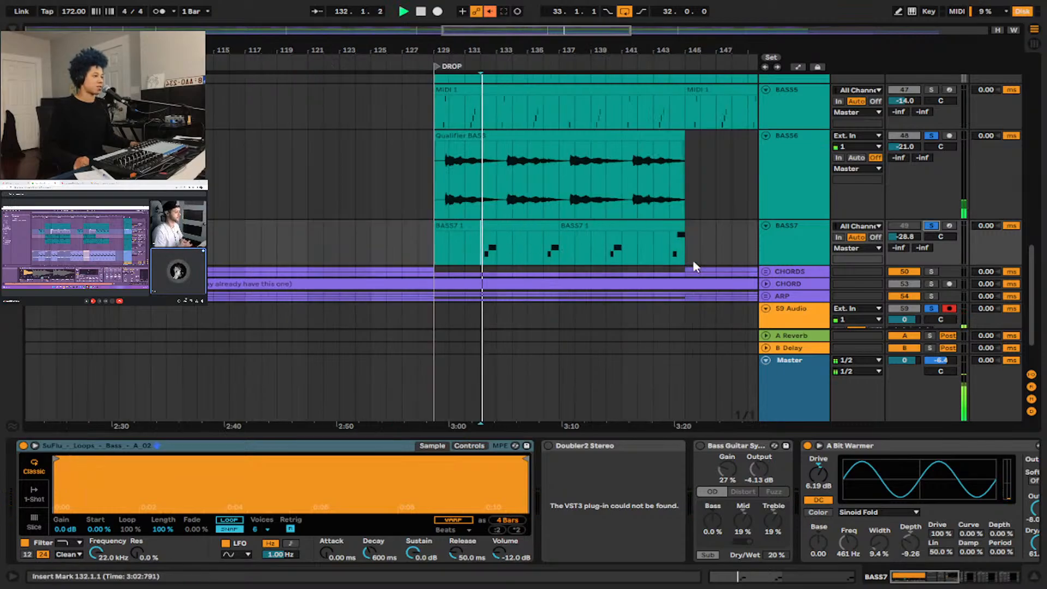
mouse_move(903, 237)
mouse_down()
mouse_move(903, 207)
mouse_move(903, 243)
mouse_up()
key(space)
key(space)
key(space)
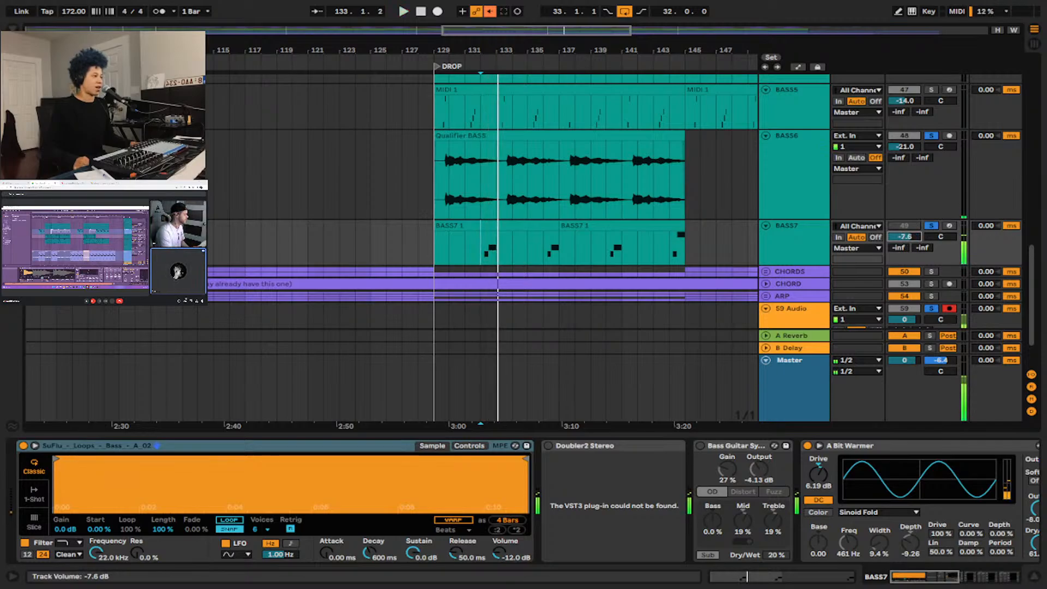
key(space)
click(434, 248)
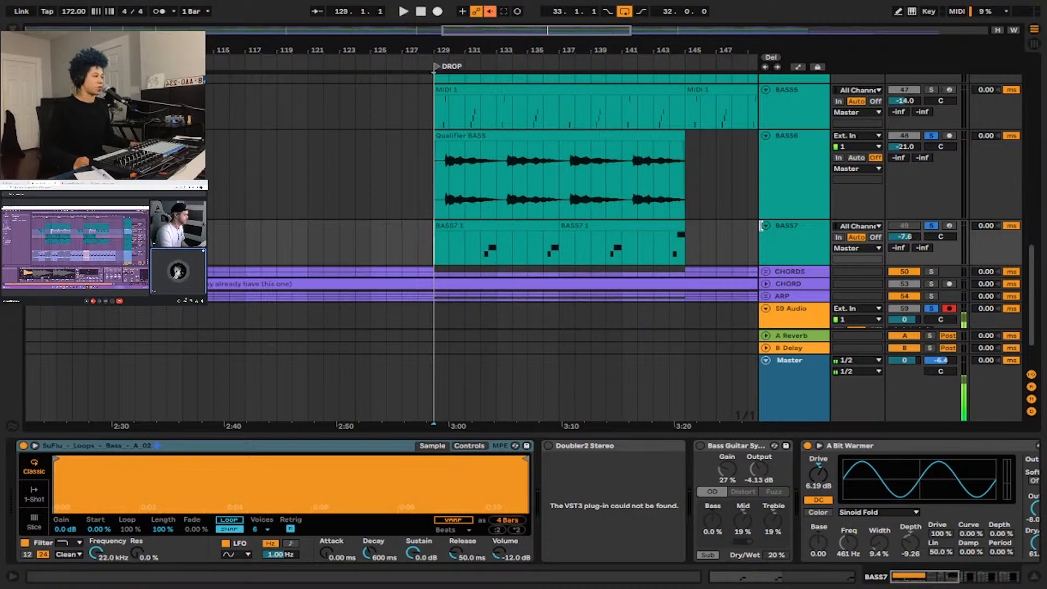
Clear the solo on BASS7 and the other soloed tracks so the full mix is heard.
click(931, 227)
key(w)
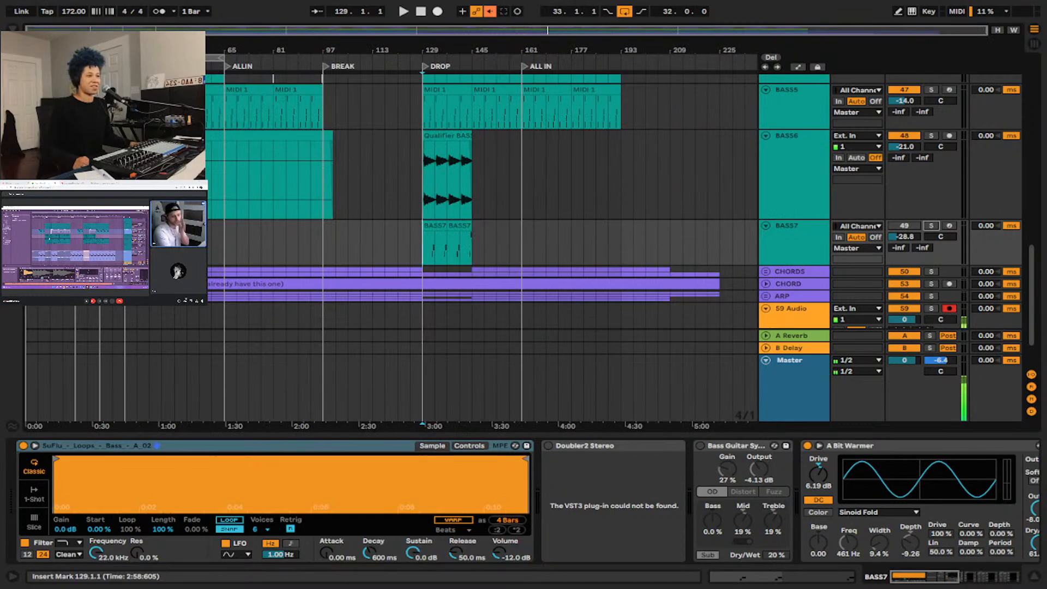
scroll(587, 254, down, 2)
scroll(688, 229, up, 1)
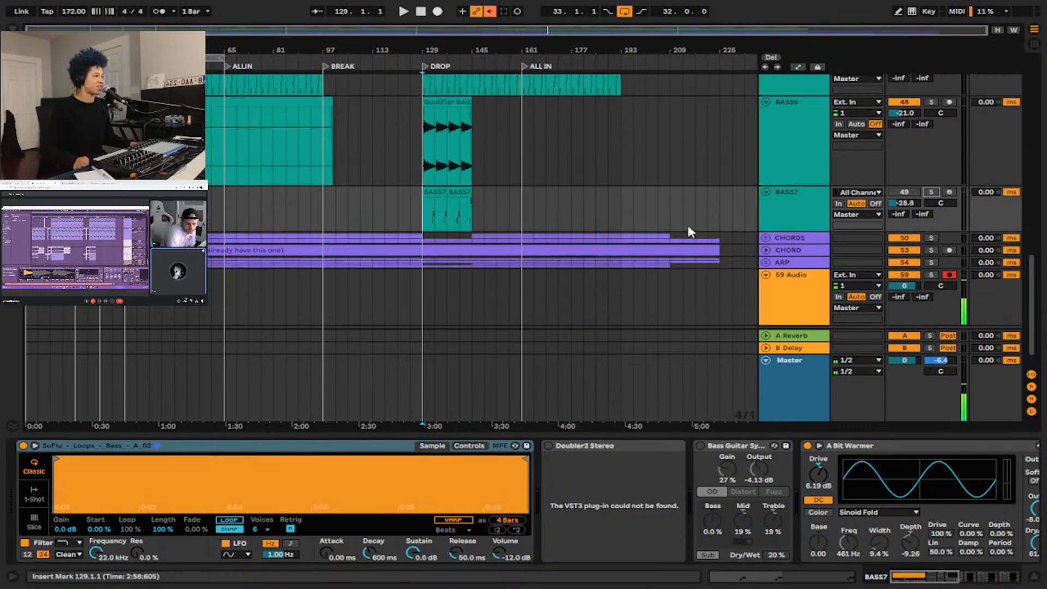
scroll(688, 232, up, 2)
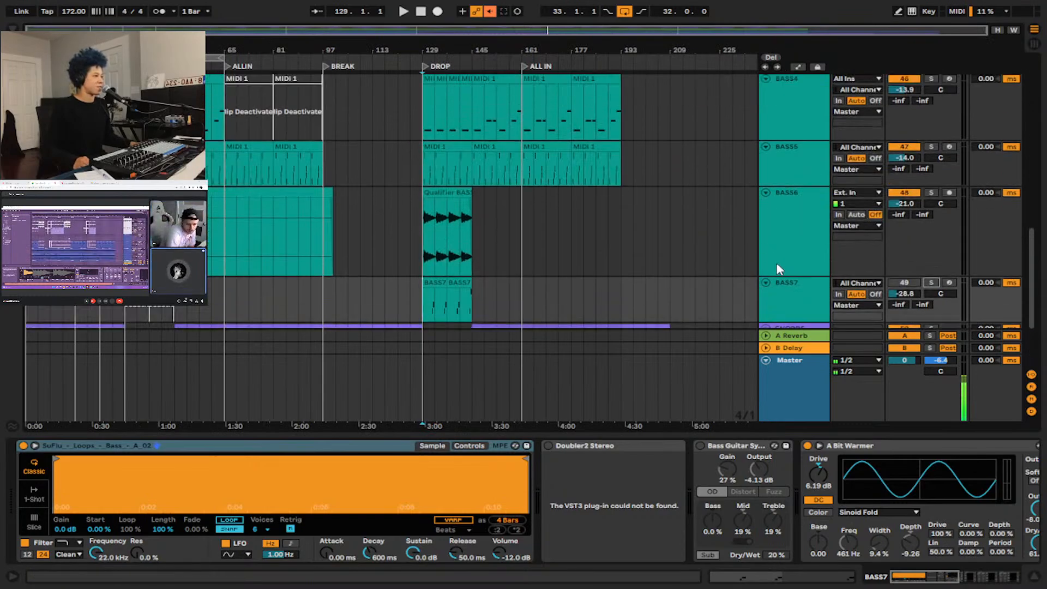
Play the full mix from the DROP at bar 129 and review the tracks from the basses up to the lead vocals.
click(420, 229)
key(space)
scroll(735, 201, down, 2)
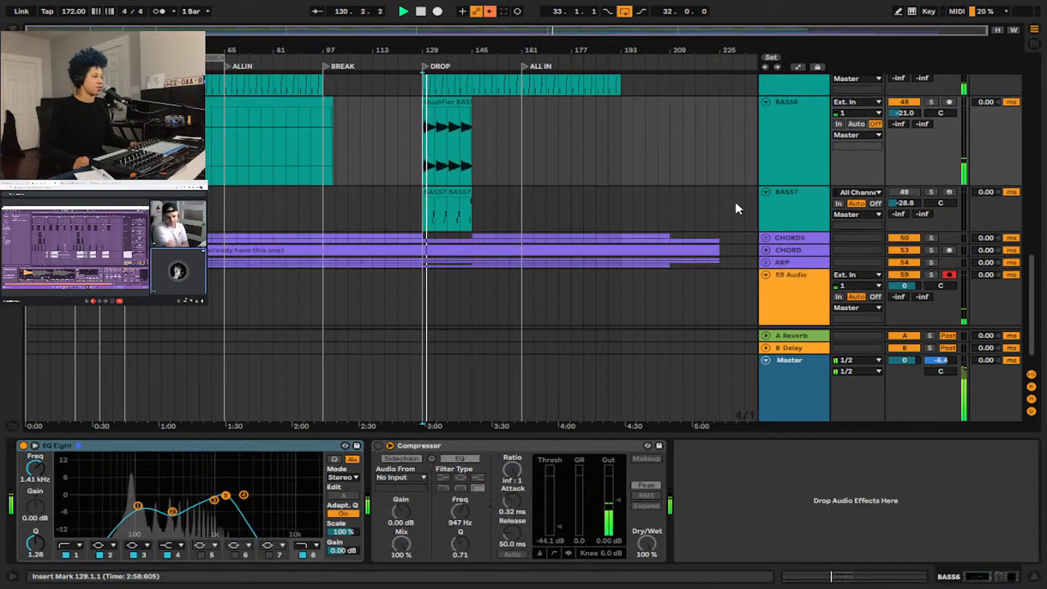
scroll(736, 206, up, 4)
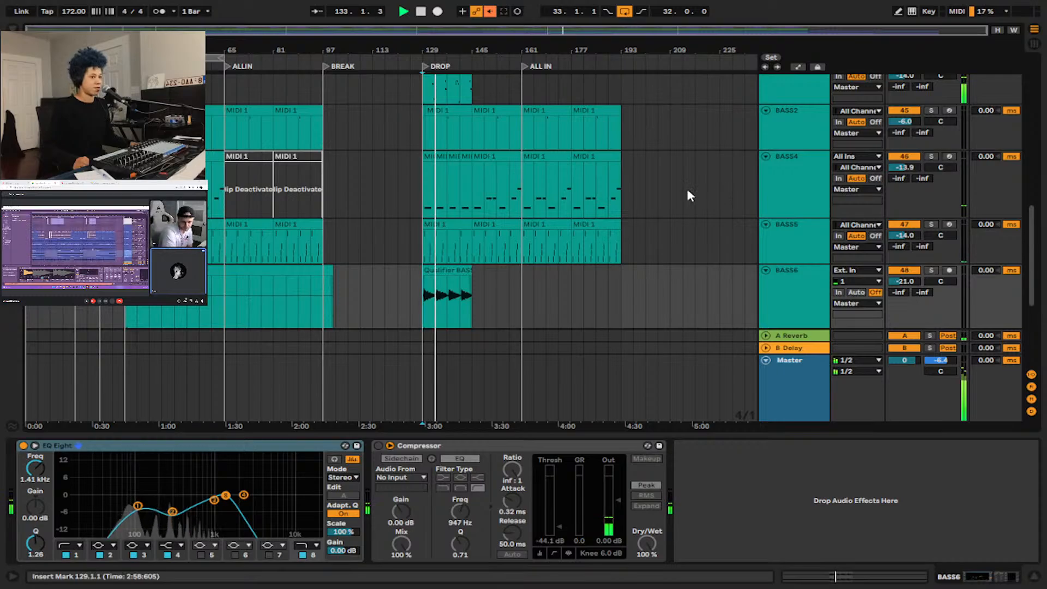
scroll(554, 178, up, 4)
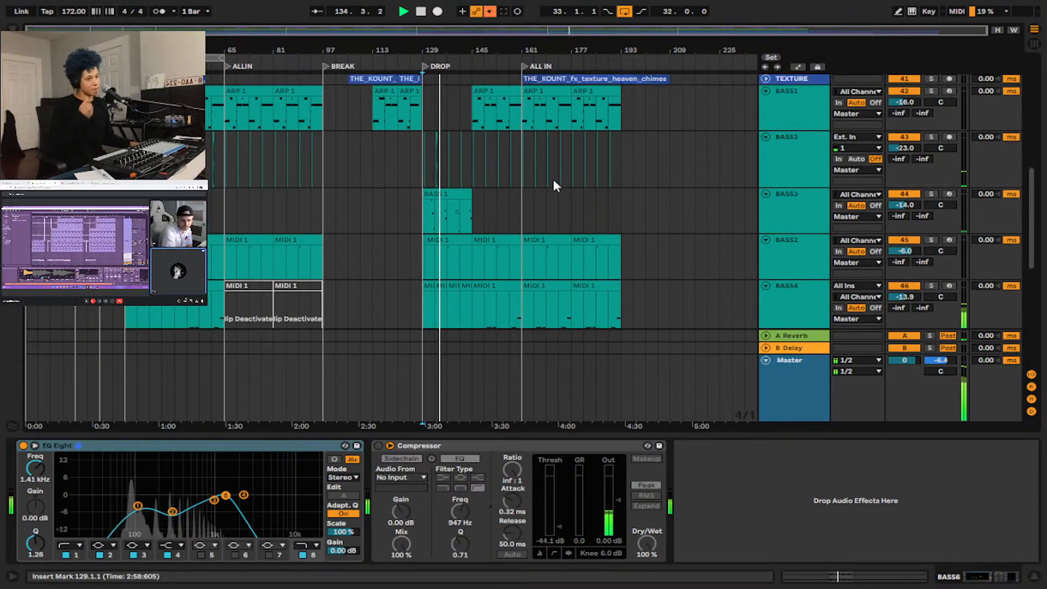
scroll(554, 185, up, 10)
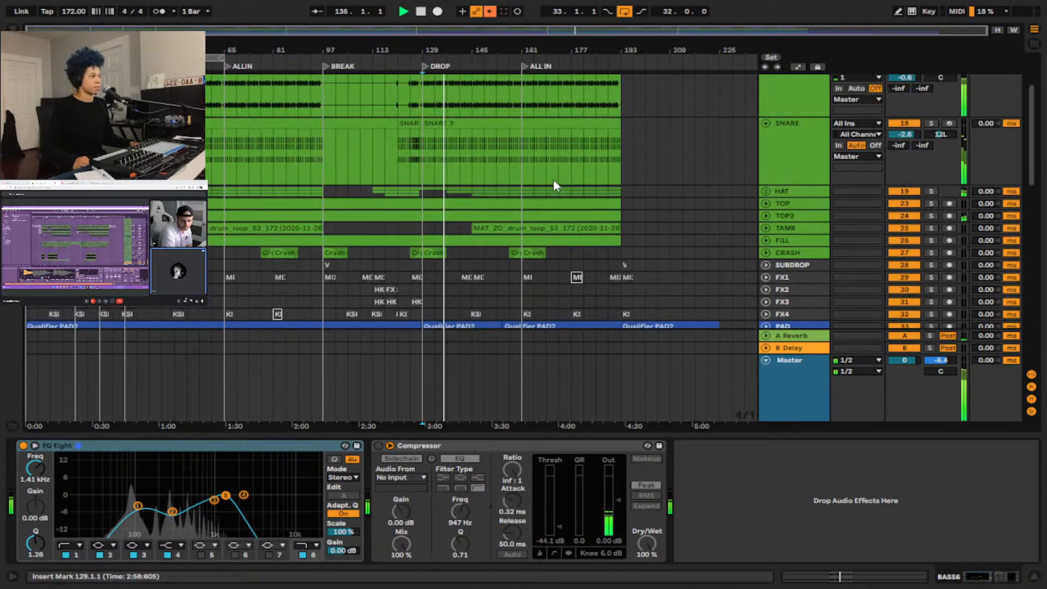
scroll(553, 182, up, 3)
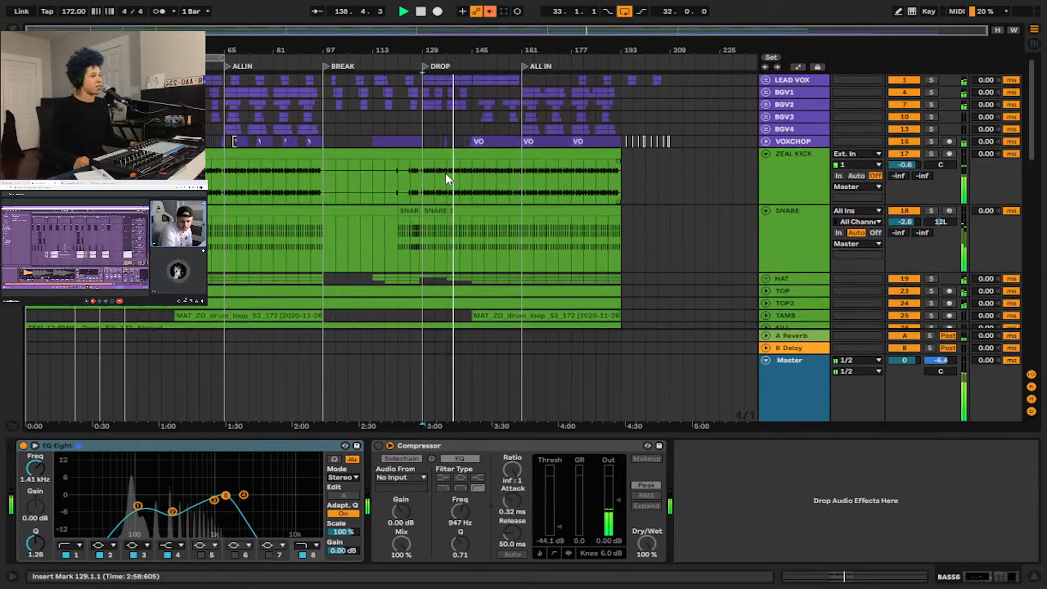
Examine the effect devices on the B Delay and A Reverb return tracks.
scroll(812, 162, down, 4)
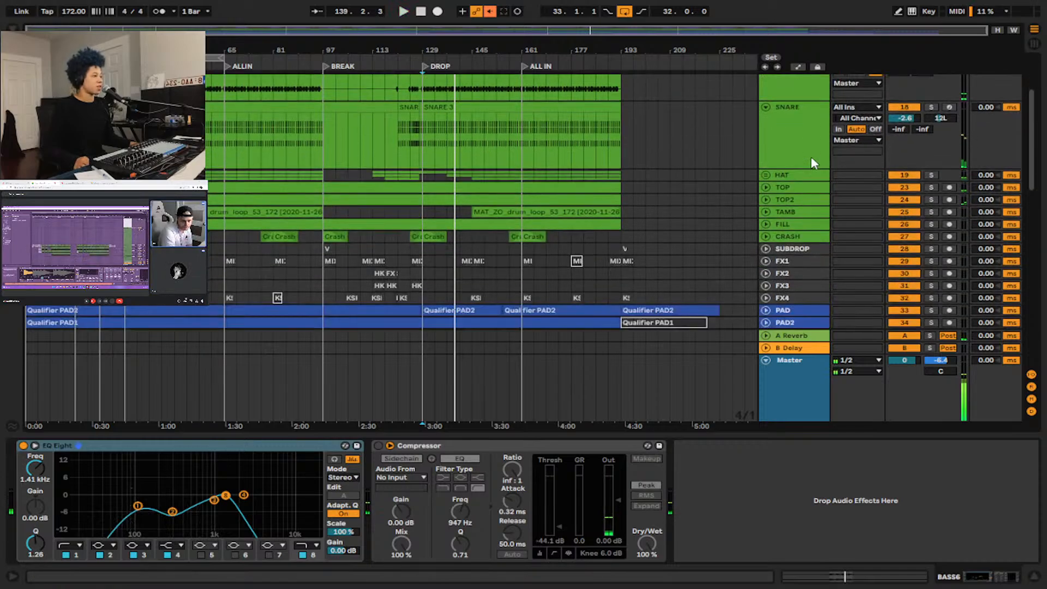
scroll(812, 163, down, 4)
click(799, 351)
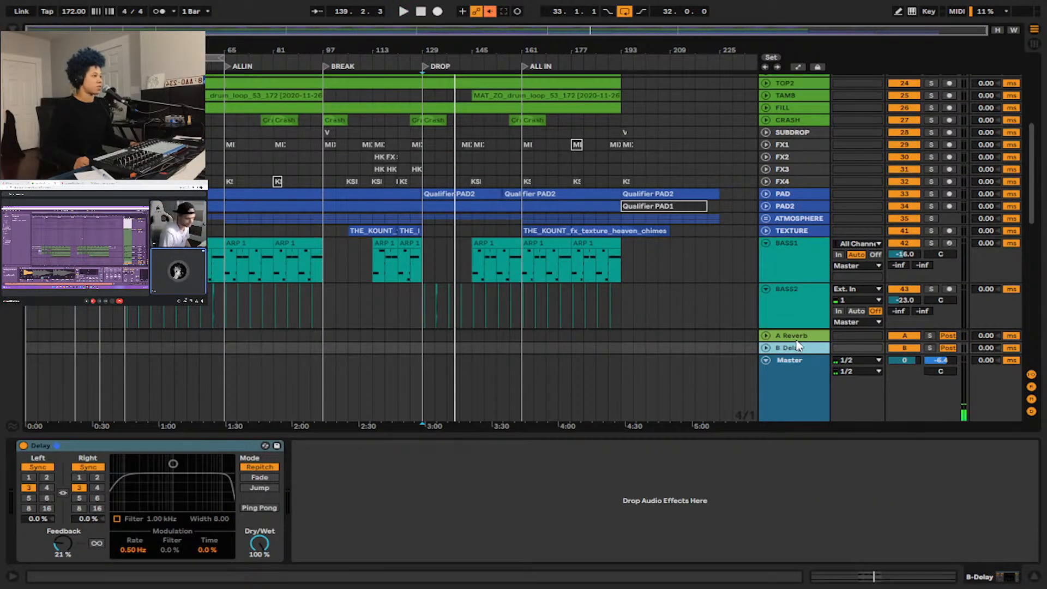
click(799, 336)
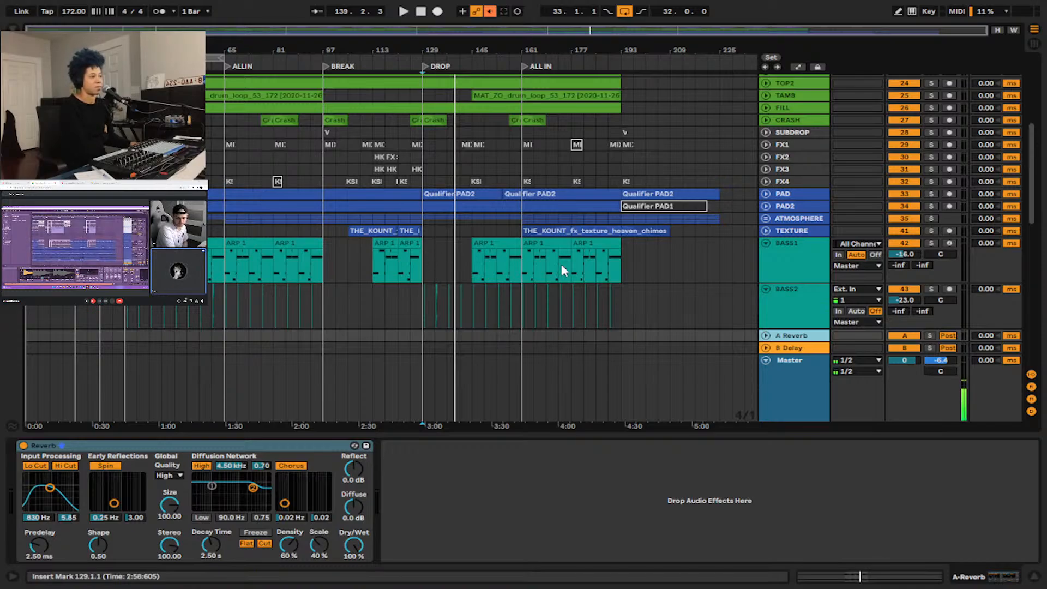
Extend the arrangement loop over the whole song, from 1.1.1 with a length of 192 bars.
scroll(563, 270, up, 5)
scroll(564, 270, up, 1)
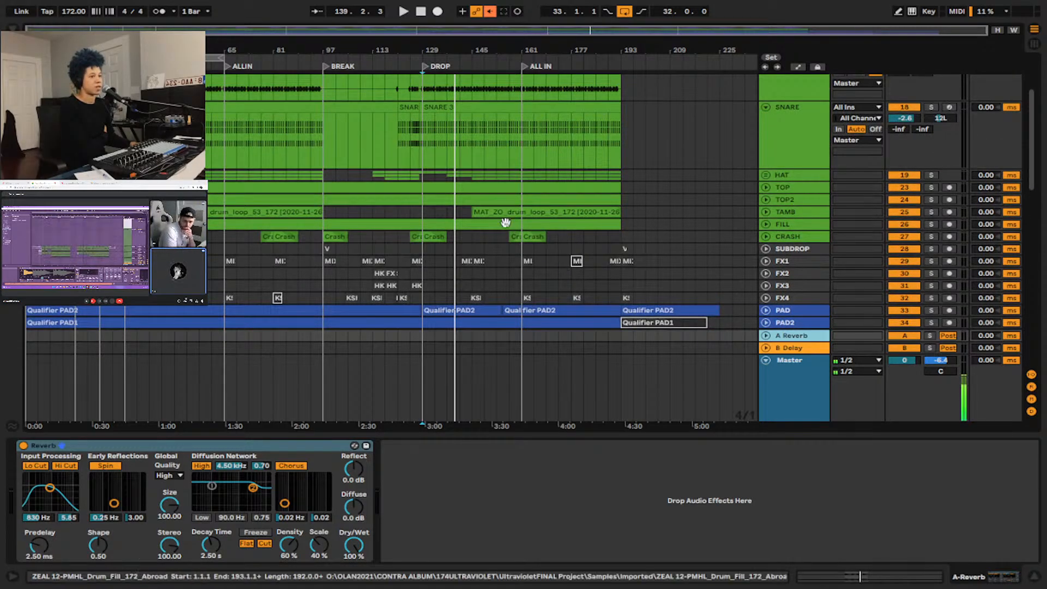
drag(126, 57, 27, 57)
drag(219, 59, 625, 63)
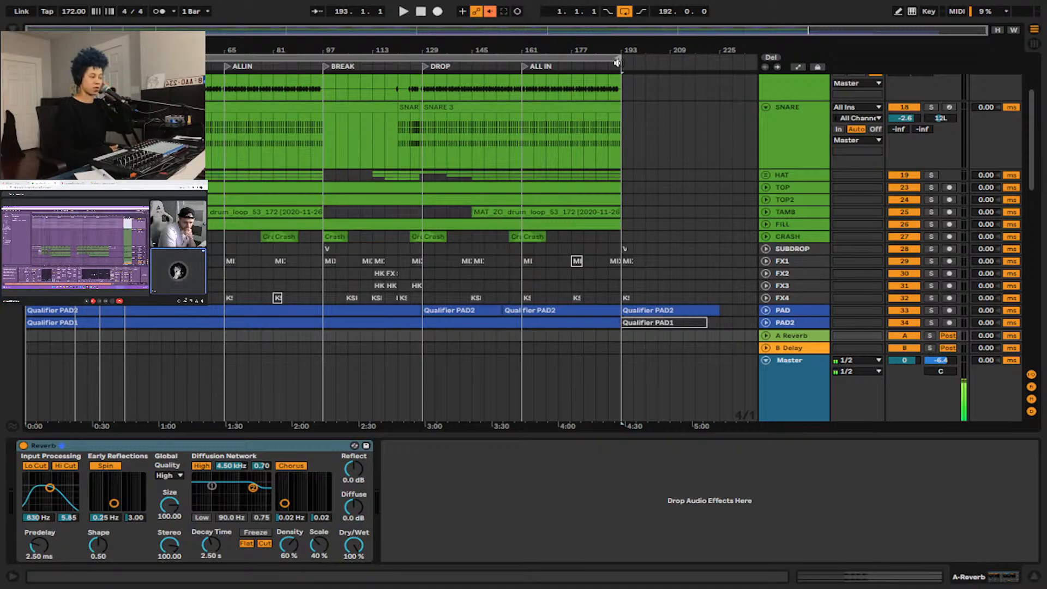